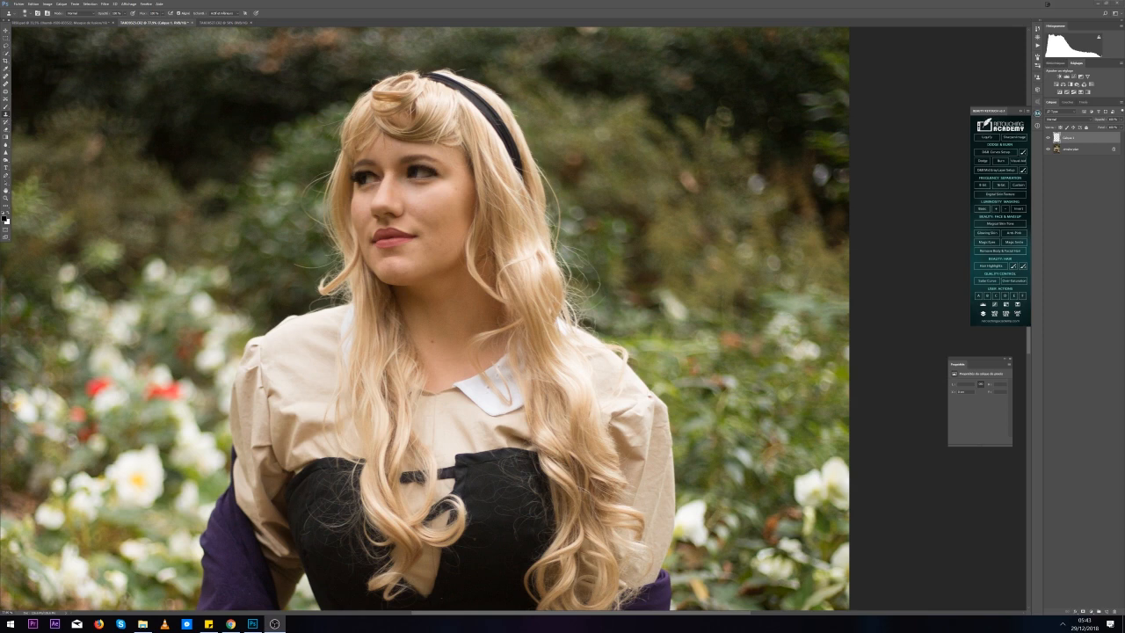
Try cloning the woman's eye and nose onto the background foliage with the Clone Stamp
{"action": "left_click", "coordinate": [6, 116]}
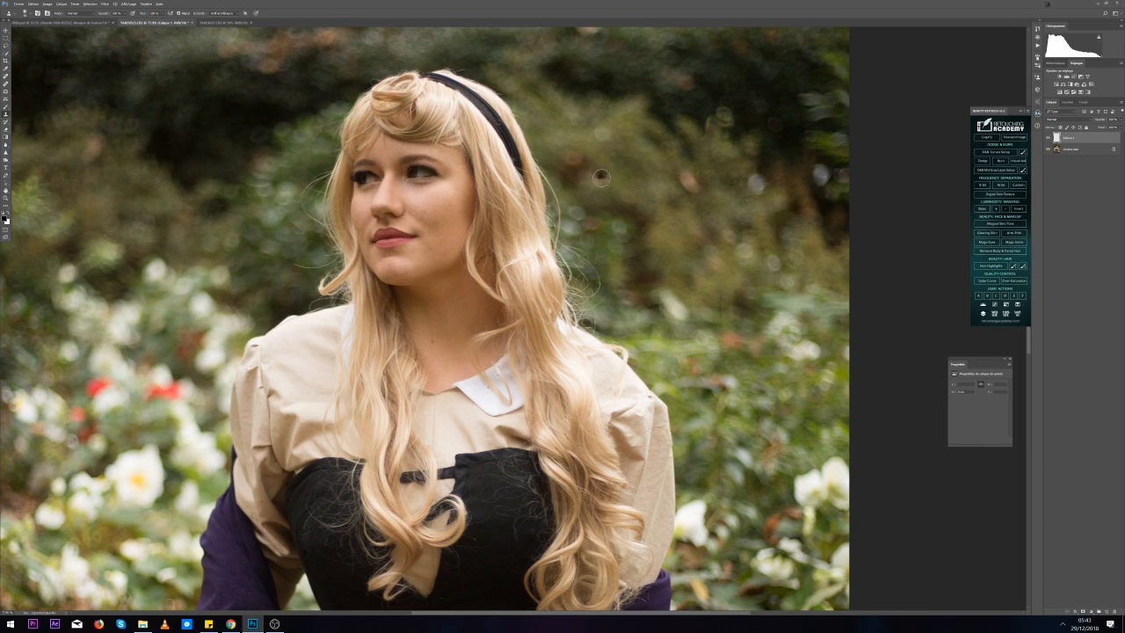
{"action": "mouse_move", "coordinate": [605, 178]}
{"action": "left_mouse_down"}
{"action": "mouse_move", "coordinate": [625, 203]}
{"action": "mouse_move", "coordinate": [626, 173]}
{"action": "mouse_move", "coordinate": [588, 193]}
{"action": "mouse_move", "coordinate": [601, 216]}
{"action": "mouse_move", "coordinate": [619, 155]}
{"action": "mouse_move", "coordinate": [605, 216]}
{"action": "left_mouse_up"}
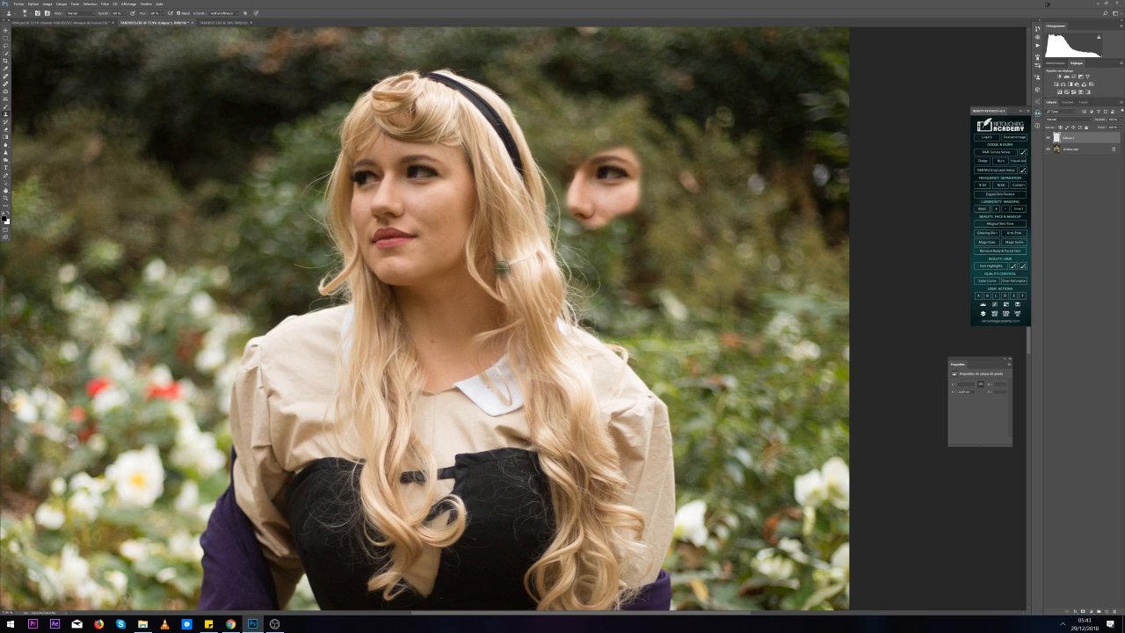
{"action": "key", "text": "ctrl+z"}
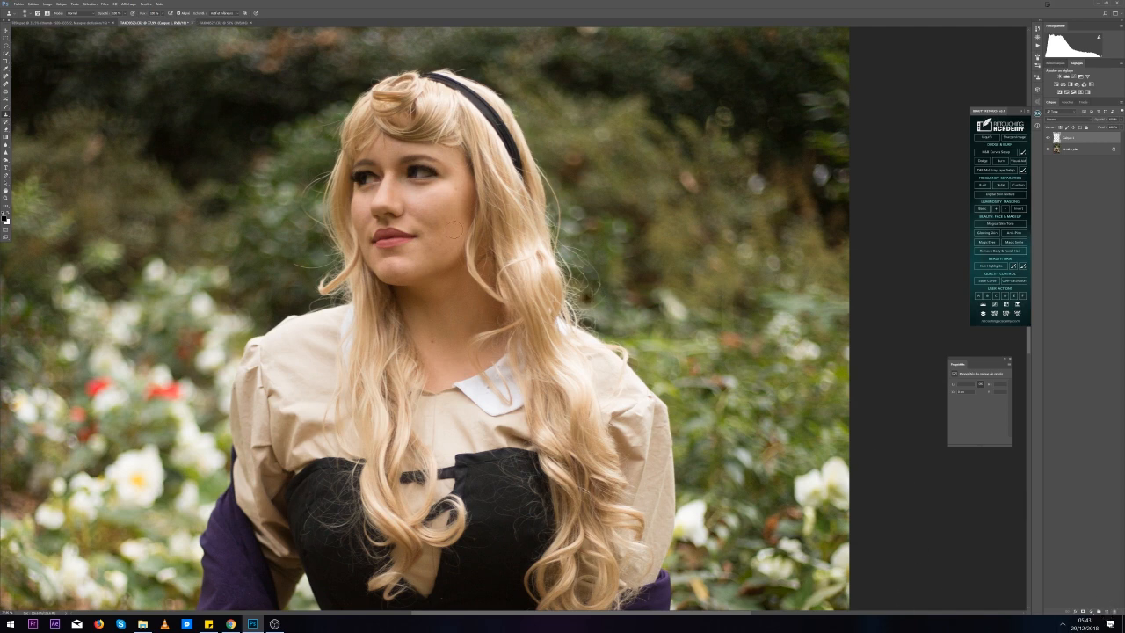
Set the Clone Stamp to sample the active layer and those below it, and check its brush settings
{"action": "left_click", "coordinate": [211, 16]}
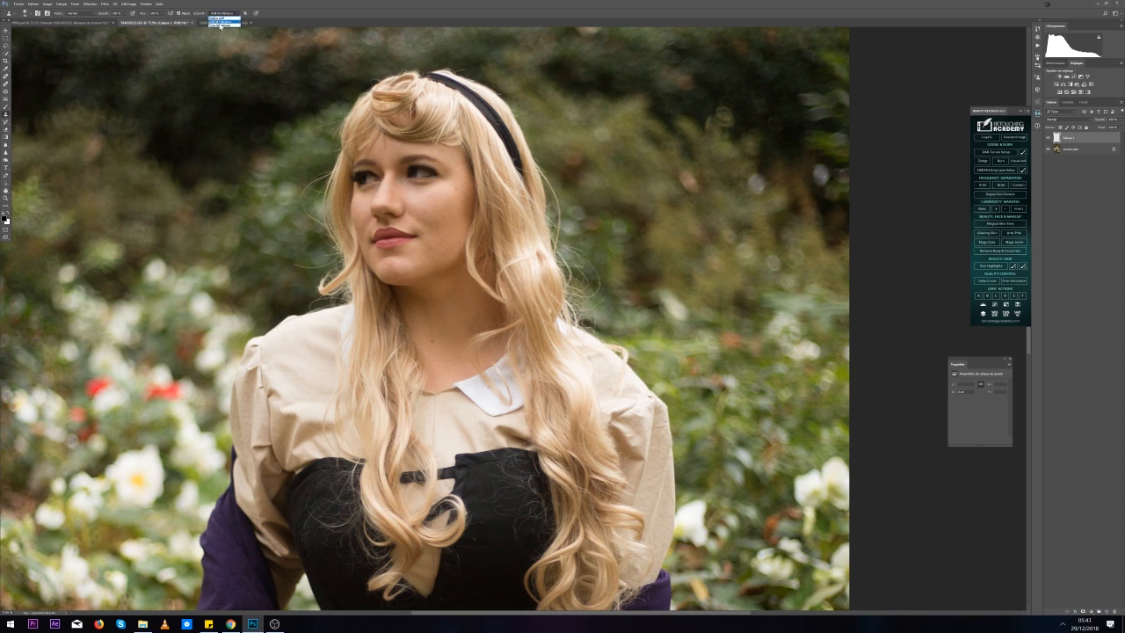
{"action": "left_click", "coordinate": [223, 22]}
{"action": "left_click", "coordinate": [31, 14]}
{"action": "left_click", "coordinate": [617, 310]}
Remove the fine stray hairs between the curls and the background above the shoulder with the Spot Healing Brush
{"action": "scroll", "coordinate": [632, 309], "scroll_direction": "up", "scroll_amount": 6}
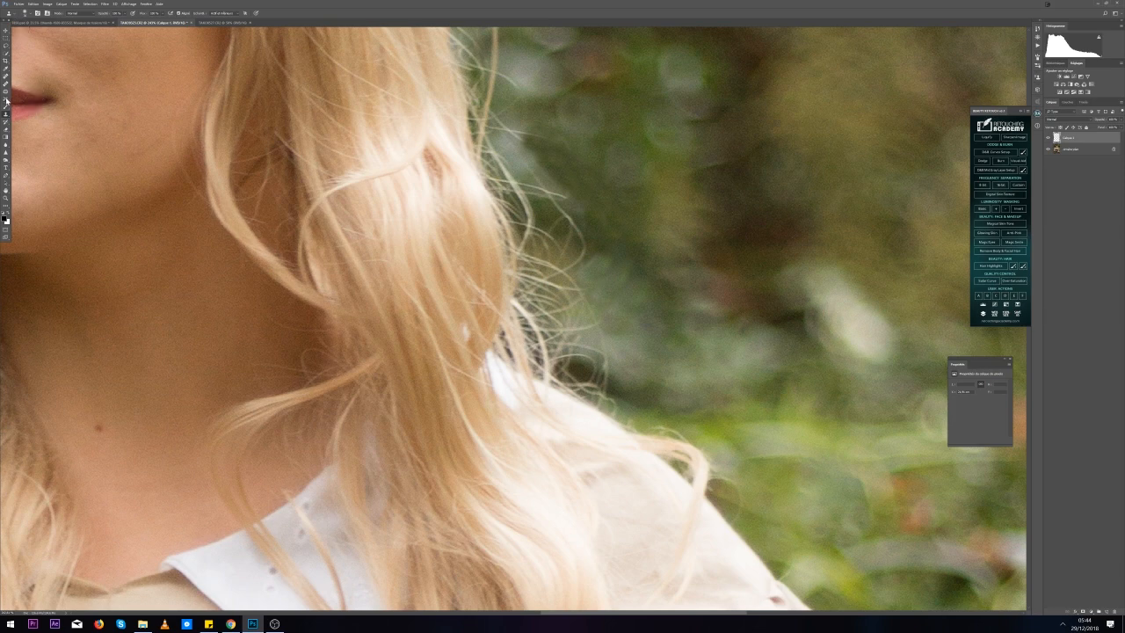
{"action": "left_click", "coordinate": [6, 82]}
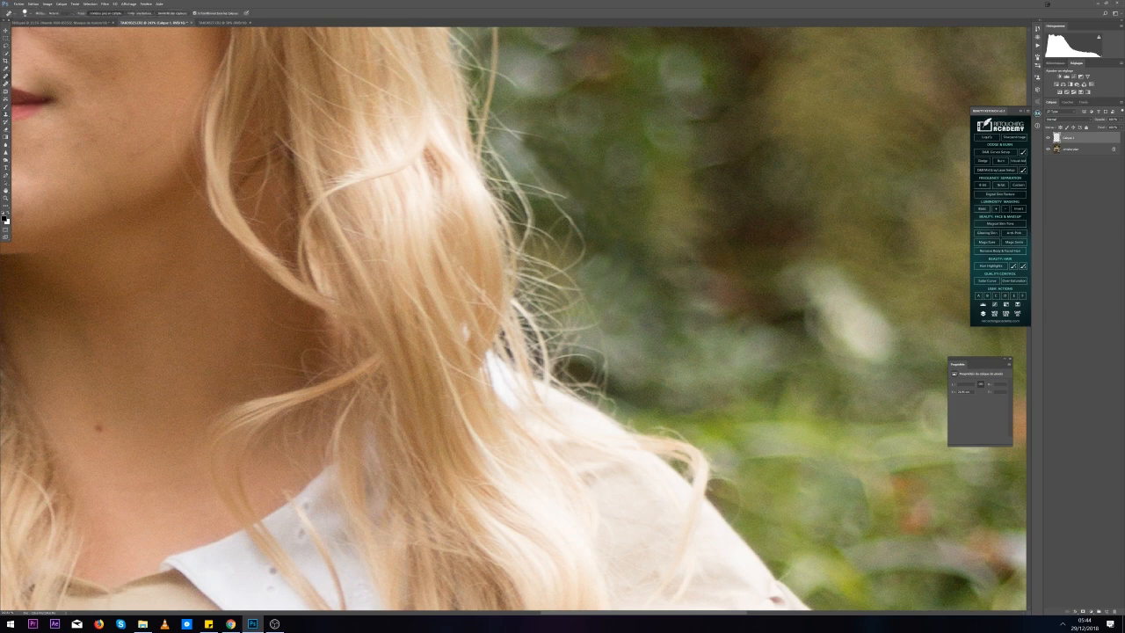
{"action": "left_click_drag", "start_coordinate": [536, 188], "coordinate": [573, 201]}
{"action": "mouse_move", "coordinate": [527, 188]}
{"action": "left_mouse_down"}
{"action": "mouse_move", "coordinate": [555, 193]}
{"action": "mouse_move", "coordinate": [584, 260]}
{"action": "mouse_move", "coordinate": [563, 221]}
{"action": "mouse_move", "coordinate": [567, 255]}
{"action": "mouse_move", "coordinate": [543, 231]}
{"action": "mouse_move", "coordinate": [567, 271]}
{"action": "mouse_move", "coordinate": [535, 244]}
{"action": "mouse_move", "coordinate": [538, 226]}
{"action": "mouse_move", "coordinate": [546, 250]}
{"action": "left_mouse_up"}
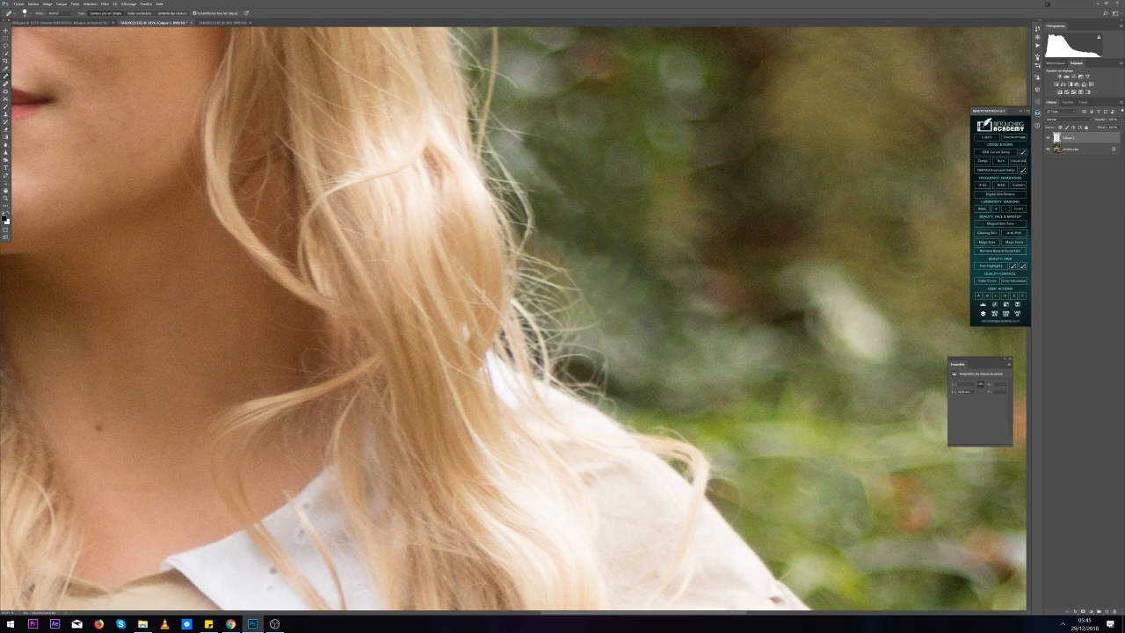
{"action": "mouse_move", "coordinate": [567, 250]}
{"action": "left_mouse_down"}
{"action": "mouse_move", "coordinate": [552, 240]}
{"action": "mouse_move", "coordinate": [584, 263]}
{"action": "mouse_move", "coordinate": [575, 295]}
{"action": "mouse_move", "coordinate": [598, 332]}
{"action": "mouse_move", "coordinate": [547, 321]}
{"action": "left_mouse_up"}
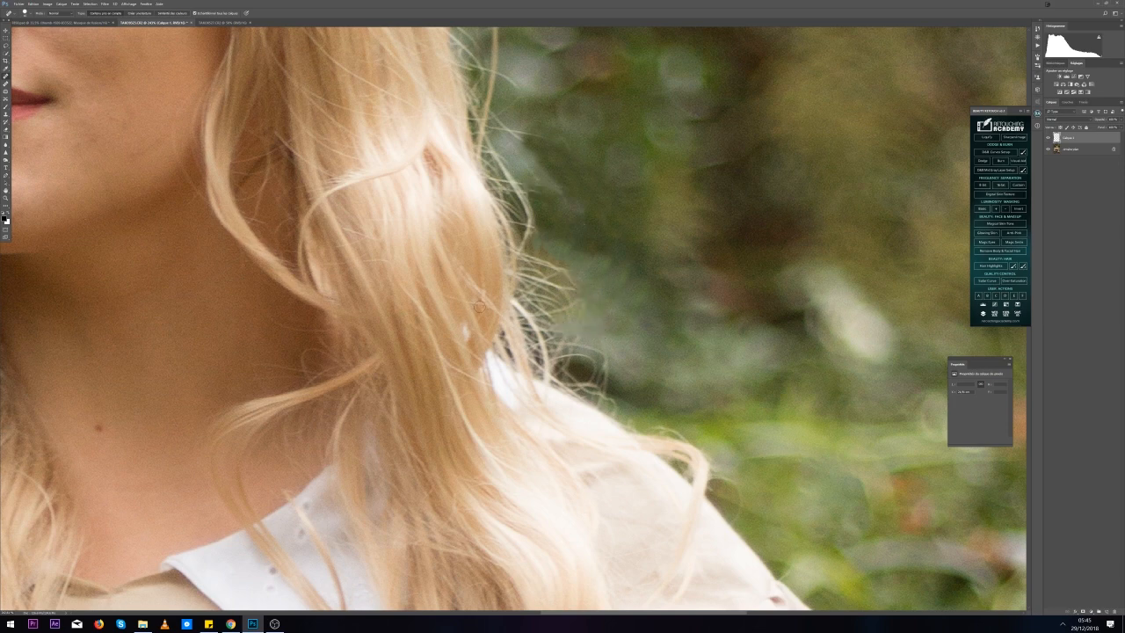
Clone clean background foliage over the frizzy hairs sticking out from the curls just above the shoulder
{"action": "left_click", "coordinate": [26, 16]}
{"action": "left_click", "coordinate": [5, 115]}
{"action": "left_click", "coordinate": [31, 14]}
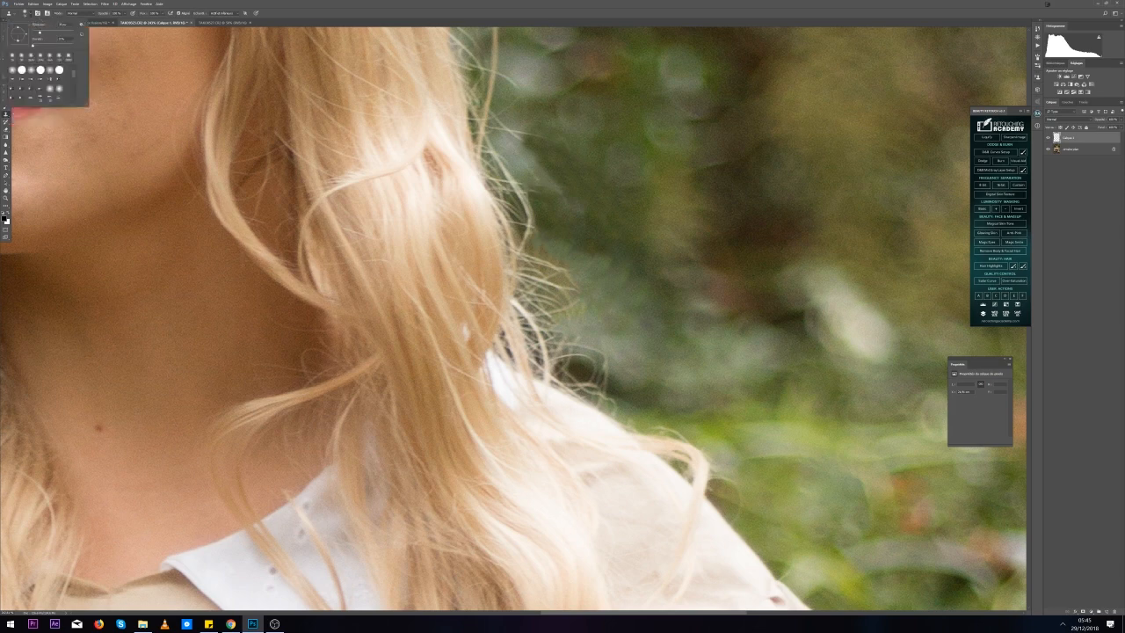
{"action": "left_click", "coordinate": [665, 222], "text": "alt"}
{"action": "left_click_drag", "start_coordinate": [539, 264], "coordinate": [584, 324]}
{"action": "mouse_move", "coordinate": [574, 281]}
{"action": "left_mouse_down"}
{"action": "mouse_move", "coordinate": [601, 325]}
{"action": "mouse_move", "coordinate": [587, 361]}
{"action": "mouse_move", "coordinate": [609, 383]}
{"action": "mouse_move", "coordinate": [608, 357]}
{"action": "mouse_move", "coordinate": [608, 406]}
{"action": "left_mouse_up"}
Resample nearby foliage and clone it over the remaining stray hairs along the top edge of the shoulder
{"action": "left_click", "coordinate": [625, 363], "text": "alt"}
{"action": "key", "text": "ctrl+z"}
{"action": "mouse_move", "coordinate": [586, 362]}
{"action": "left_mouse_down"}
{"action": "mouse_move", "coordinate": [570, 362]}
{"action": "mouse_move", "coordinate": [579, 353]}
{"action": "left_mouse_up"}
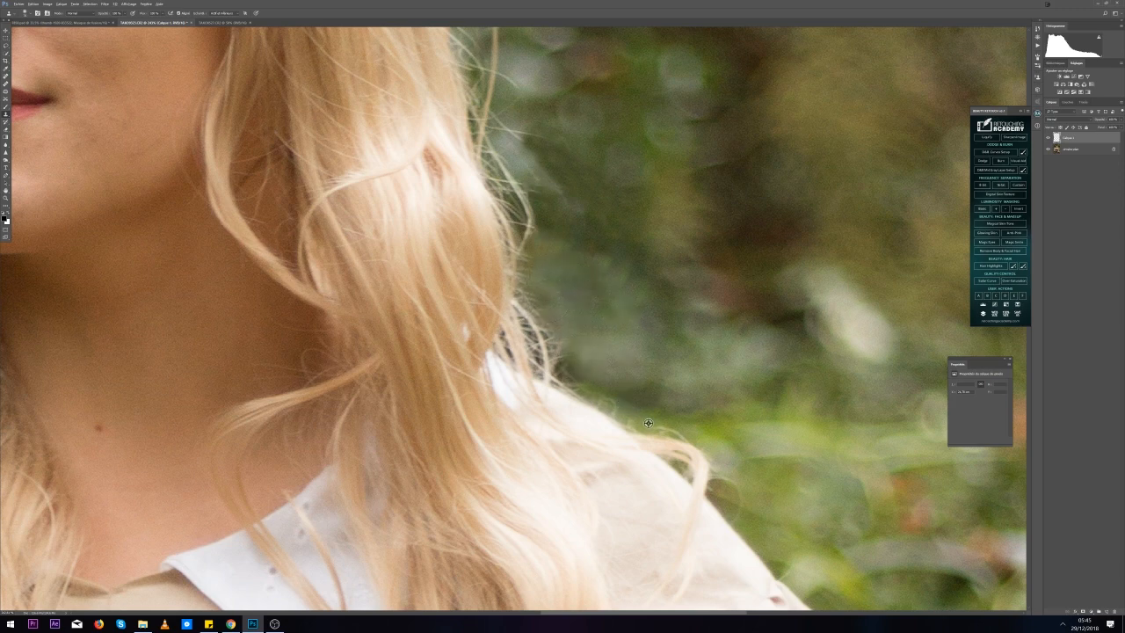
{"action": "left_click", "coordinate": [647, 384], "text": "alt"}
{"action": "left_click_drag", "start_coordinate": [625, 401], "coordinate": [605, 391]}
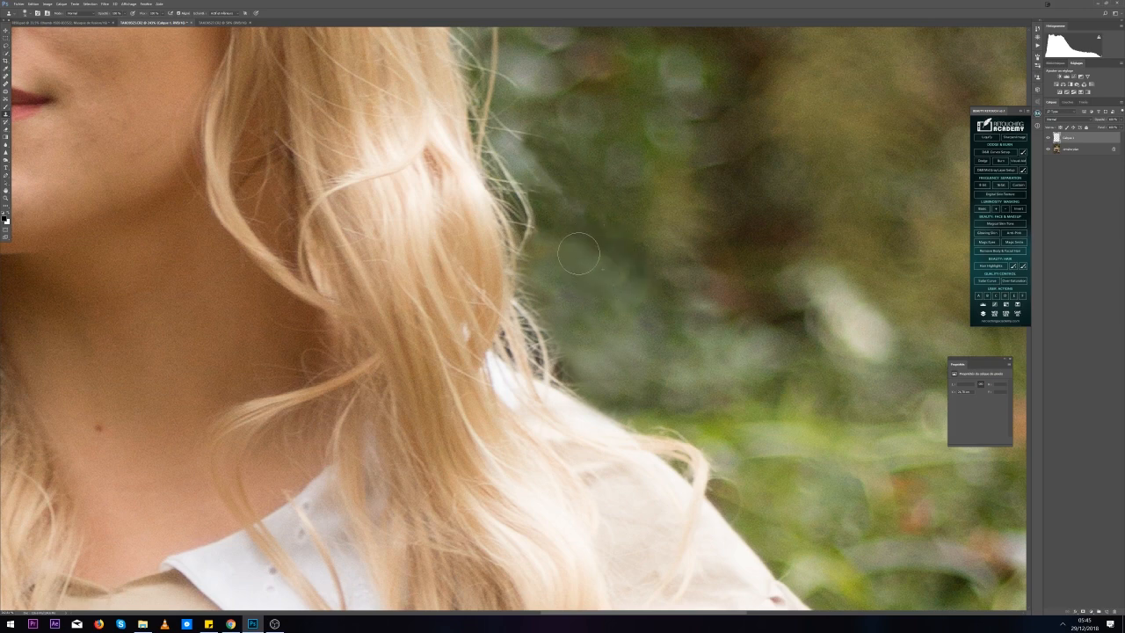
Adjust the Clone Stamp brush and clone dark foliage over the fine flyaway hairs beside the curls at chin level
{"action": "mouse_move", "coordinate": [554, 182]}
{"action": "left_mouse_down"}
{"action": "mouse_move", "coordinate": [534, 167]}
{"action": "mouse_move", "coordinate": [532, 138]}
{"action": "left_mouse_up"}
{"action": "key", "text": "ctrl+alt+z"}
{"action": "left_click", "coordinate": [25, 14]}
{"action": "left_click", "coordinate": [60, 32]}
{"action": "left_click", "coordinate": [679, 134], "text": "alt"}
{"action": "mouse_move", "coordinate": [574, 174]}
{"action": "left_mouse_down"}
{"action": "mouse_move", "coordinate": [612, 218]}
{"action": "mouse_move", "coordinate": [630, 302]}
{"action": "mouse_move", "coordinate": [597, 320]}
{"action": "mouse_move", "coordinate": [612, 297]}
{"action": "mouse_move", "coordinate": [634, 354]}
{"action": "mouse_move", "coordinate": [714, 326]}
{"action": "mouse_move", "coordinate": [587, 218]}
{"action": "left_mouse_up"}
{"action": "left_click_drag", "start_coordinate": [588, 157], "coordinate": [660, 316]}
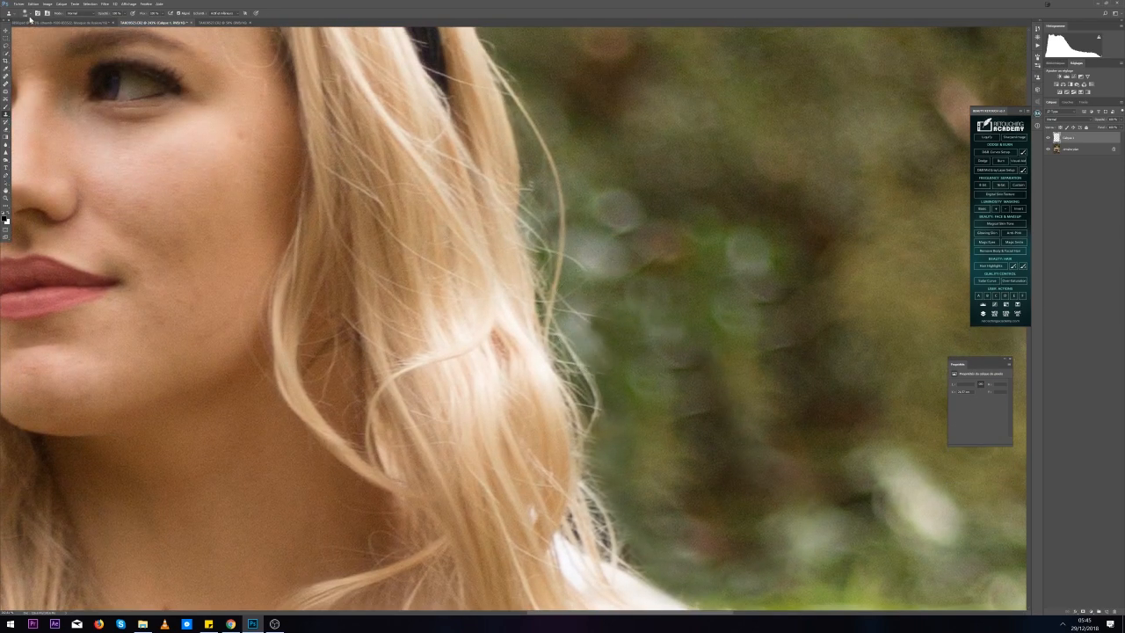
{"action": "left_click", "coordinate": [25, 13]}
{"action": "left_click", "coordinate": [677, 349]}
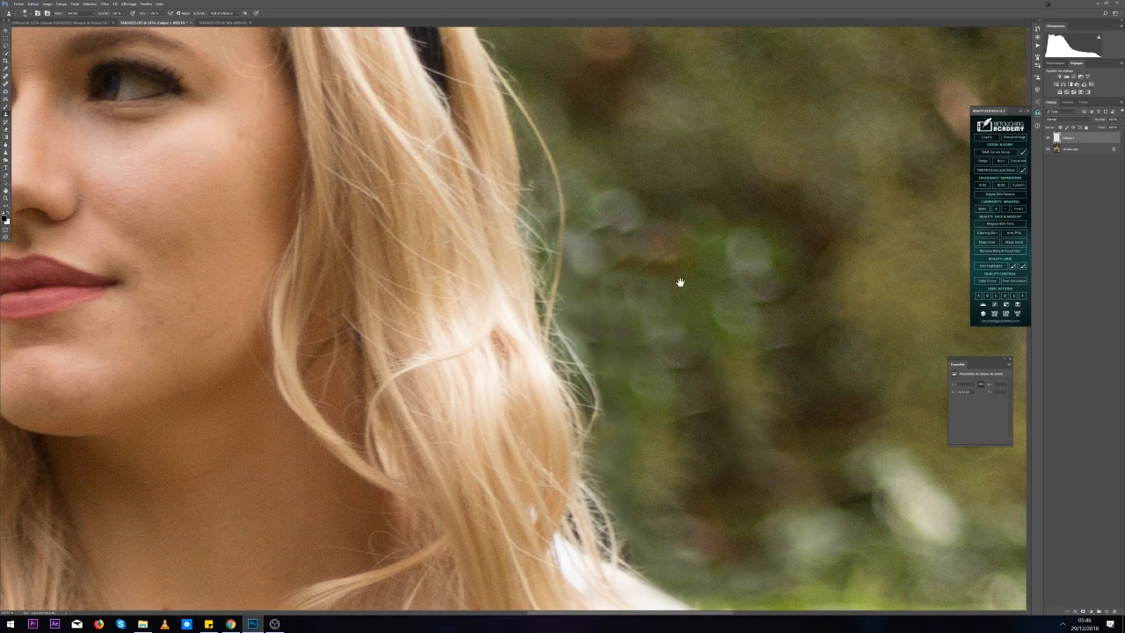
Remove the long stray hairs around the outward curl on the opposite side, above the shoulder, with the Spot Healing Brush
{"action": "key", "text": "ctrl+0"}
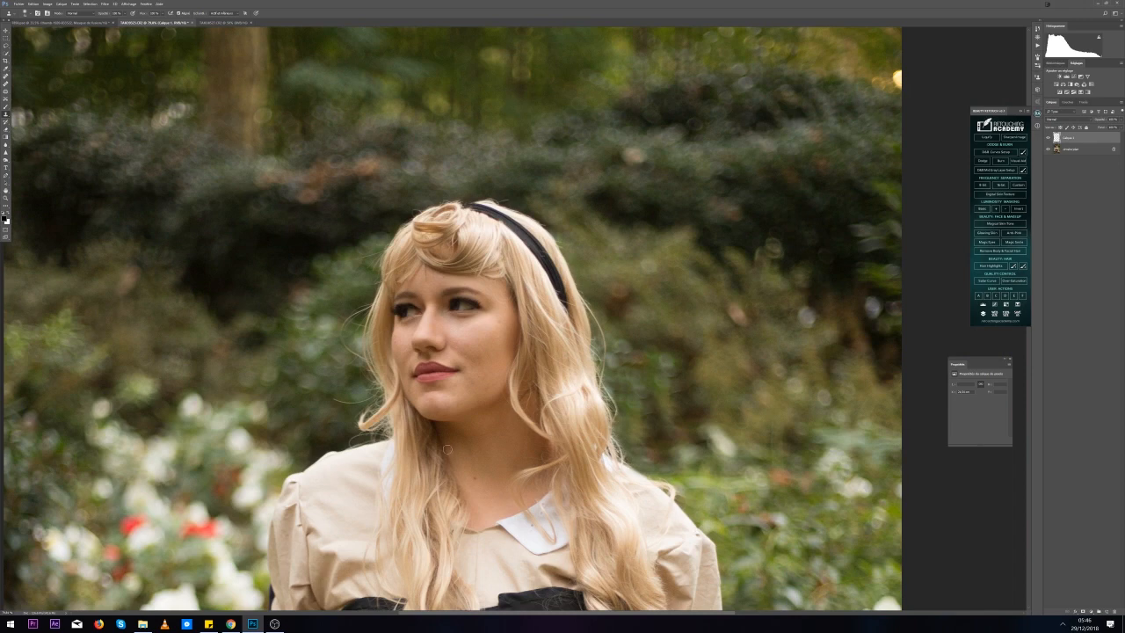
{"action": "scroll", "coordinate": [251, 332], "scroll_direction": "up", "scroll_amount": 10}
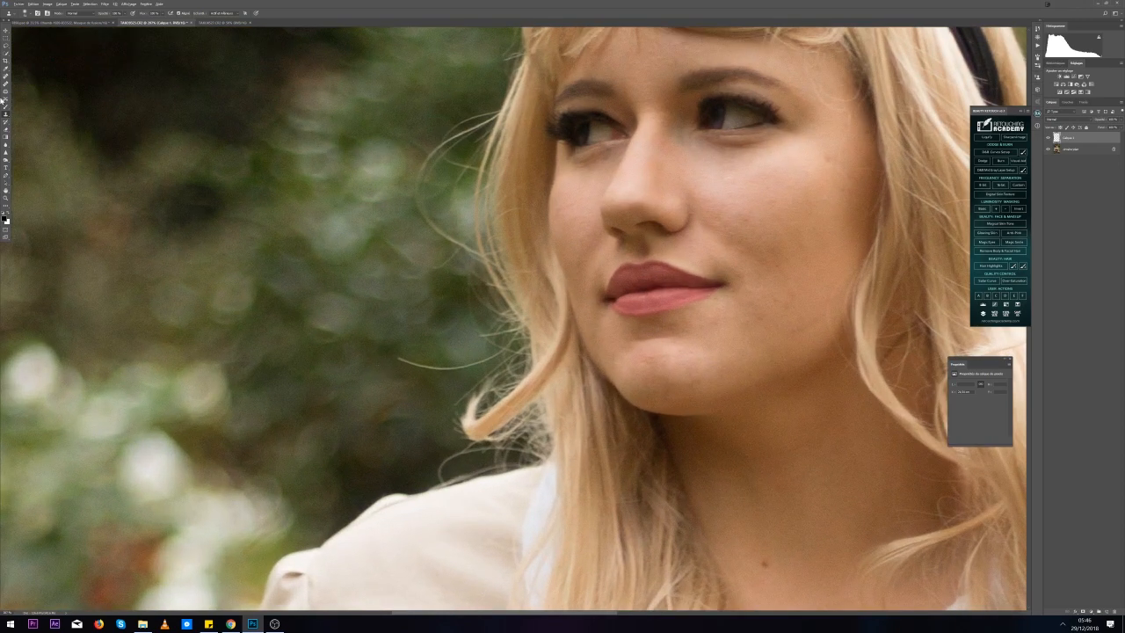
{"action": "left_click", "coordinate": [7, 81]}
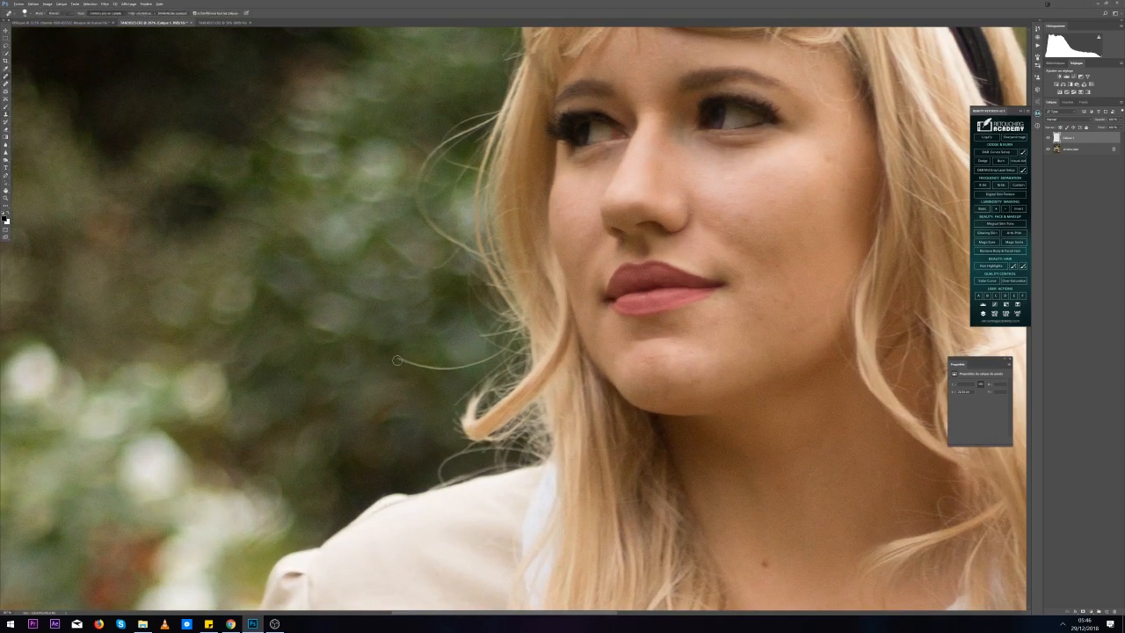
{"action": "mouse_move", "coordinate": [397, 360]}
{"action": "left_mouse_down"}
{"action": "mouse_move", "coordinate": [459, 368]}
{"action": "mouse_move", "coordinate": [505, 356]}
{"action": "mouse_move", "coordinate": [457, 367]}
{"action": "left_mouse_up"}
{"action": "left_click_drag", "start_coordinate": [455, 369], "coordinate": [399, 366]}
{"action": "left_click_drag", "start_coordinate": [461, 456], "coordinate": [440, 483]}
{"action": "mouse_move", "coordinate": [452, 460]}
{"action": "left_mouse_down"}
{"action": "mouse_move", "coordinate": [430, 486]}
{"action": "mouse_move", "coordinate": [495, 468]}
{"action": "mouse_move", "coordinate": [449, 486]}
{"action": "mouse_move", "coordinate": [486, 472]}
{"action": "mouse_move", "coordinate": [464, 486]}
{"action": "mouse_move", "coordinate": [451, 477]}
{"action": "mouse_move", "coordinate": [382, 493]}
{"action": "mouse_move", "coordinate": [426, 466]}
{"action": "mouse_move", "coordinate": [496, 449]}
{"action": "mouse_move", "coordinate": [476, 447]}
{"action": "mouse_move", "coordinate": [512, 453]}
{"action": "mouse_move", "coordinate": [485, 452]}
{"action": "left_mouse_up"}
{"action": "mouse_move", "coordinate": [481, 334]}
{"action": "left_mouse_down"}
{"action": "mouse_move", "coordinate": [515, 359]}
{"action": "mouse_move", "coordinate": [486, 323]}
{"action": "mouse_move", "coordinate": [515, 326]}
{"action": "mouse_move", "coordinate": [497, 334]}
{"action": "mouse_move", "coordinate": [515, 344]}
{"action": "mouse_move", "coordinate": [458, 402]}
{"action": "left_mouse_up"}
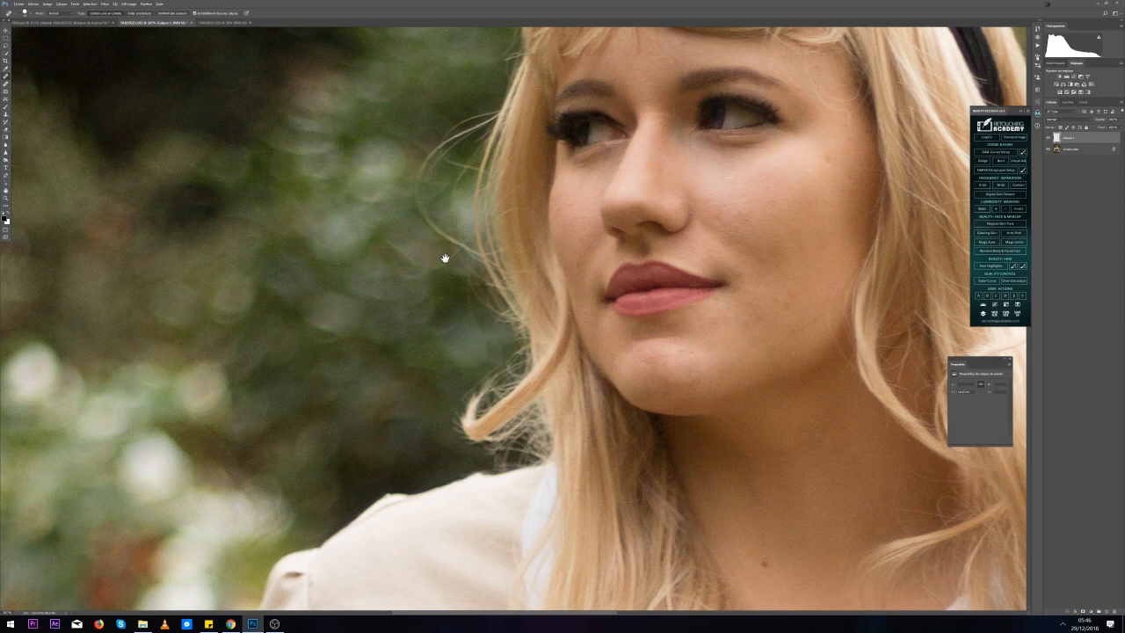
Remove the loose hairs sticking out into the foliage beside the forehead fringe with the Spot Healing Brush
{"action": "mouse_move", "coordinate": [444, 258]}
{"action": "left_mouse_down"}
{"action": "mouse_move", "coordinate": [482, 364]}
{"action": "mouse_move", "coordinate": [495, 353]}
{"action": "mouse_move", "coordinate": [467, 377]}
{"action": "mouse_move", "coordinate": [495, 348]}
{"action": "mouse_move", "coordinate": [473, 340]}
{"action": "mouse_move", "coordinate": [467, 329]}
{"action": "mouse_move", "coordinate": [483, 338]}
{"action": "mouse_move", "coordinate": [465, 317]}
{"action": "mouse_move", "coordinate": [463, 338]}
{"action": "mouse_move", "coordinate": [455, 308]}
{"action": "mouse_move", "coordinate": [462, 329]}
{"action": "mouse_move", "coordinate": [435, 310]}
{"action": "mouse_move", "coordinate": [457, 331]}
{"action": "mouse_move", "coordinate": [467, 256]}
{"action": "mouse_move", "coordinate": [472, 274]}
{"action": "mouse_move", "coordinate": [488, 248]}
{"action": "mouse_move", "coordinate": [501, 258]}
{"action": "mouse_move", "coordinate": [490, 268]}
{"action": "mouse_move", "coordinate": [494, 290]}
{"action": "mouse_move", "coordinate": [485, 274]}
{"action": "mouse_move", "coordinate": [488, 293]}
{"action": "mouse_move", "coordinate": [497, 234]}
{"action": "mouse_move", "coordinate": [509, 276]}
{"action": "left_mouse_up"}
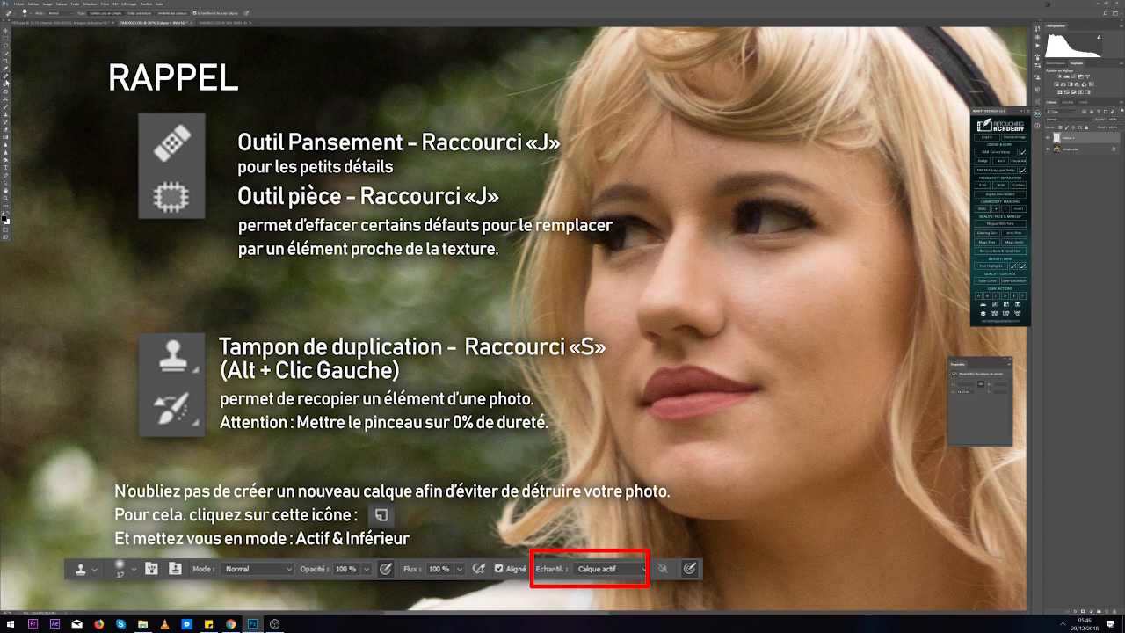
{"action": "left_click", "coordinate": [7, 80]}
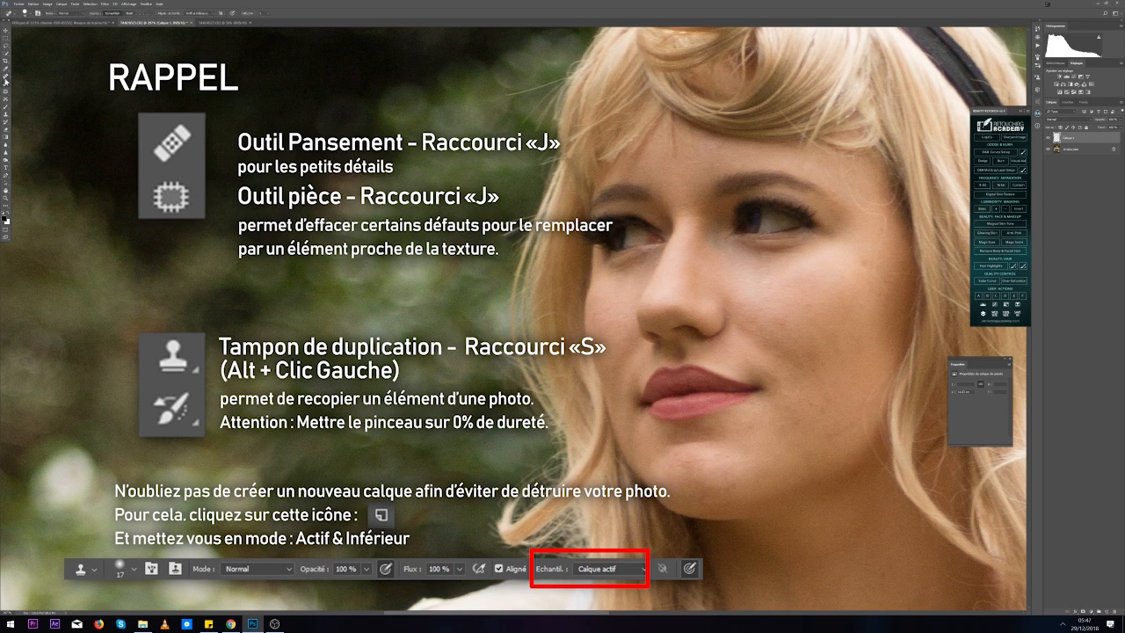
{"action": "left_click", "coordinate": [8, 79]}
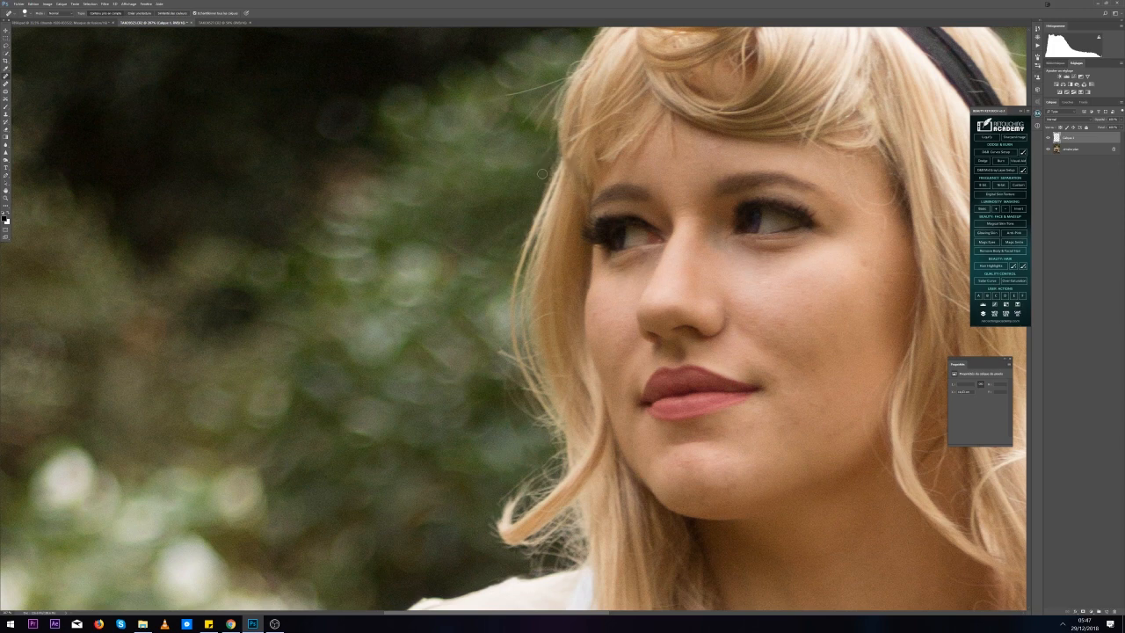
{"action": "left_click_drag", "start_coordinate": [503, 114], "coordinate": [480, 175]}
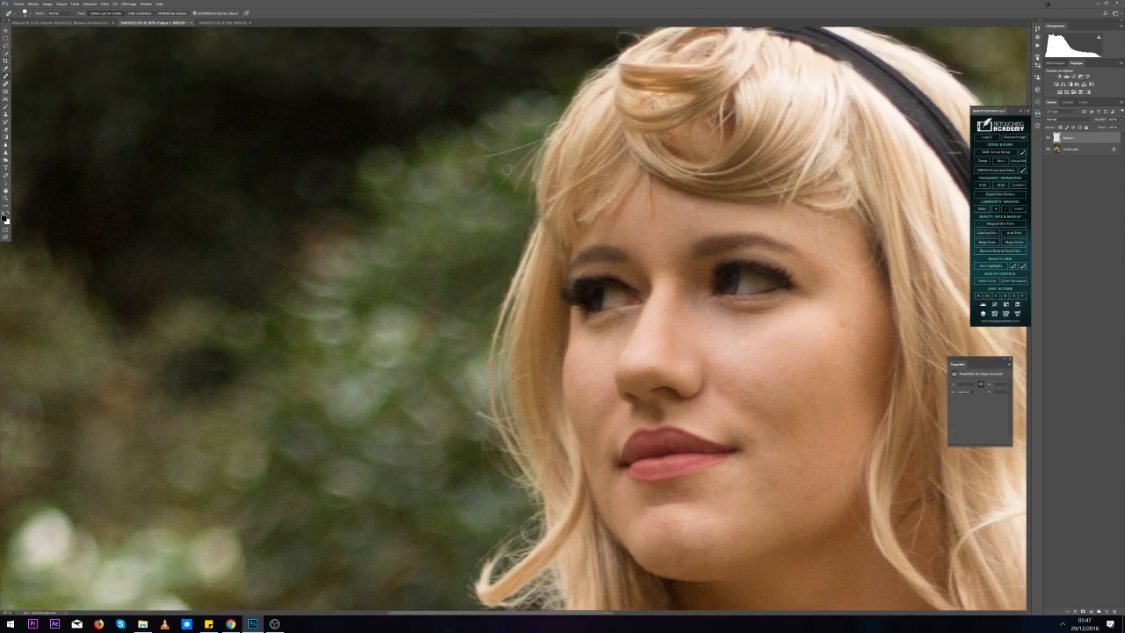
{"action": "mouse_move", "coordinate": [538, 138]}
{"action": "left_mouse_down"}
{"action": "mouse_move", "coordinate": [497, 195]}
{"action": "mouse_move", "coordinate": [526, 145]}
{"action": "mouse_move", "coordinate": [464, 157]}
{"action": "mouse_move", "coordinate": [503, 195]}
{"action": "mouse_move", "coordinate": [533, 152]}
{"action": "left_mouse_up"}
{"action": "key", "text": "ctrl+z"}
{"action": "key", "text": "ctrl+z"}
{"action": "key", "text": "ctrl+z"}
{"action": "left_click_drag", "start_coordinate": [508, 191], "coordinate": [499, 188]}
{"action": "key", "text": "ctrl+z"}
Clone foliage texture over the retouched background beside the fringe with a soft Clone Stamp brush
{"action": "left_click", "coordinate": [6, 117]}
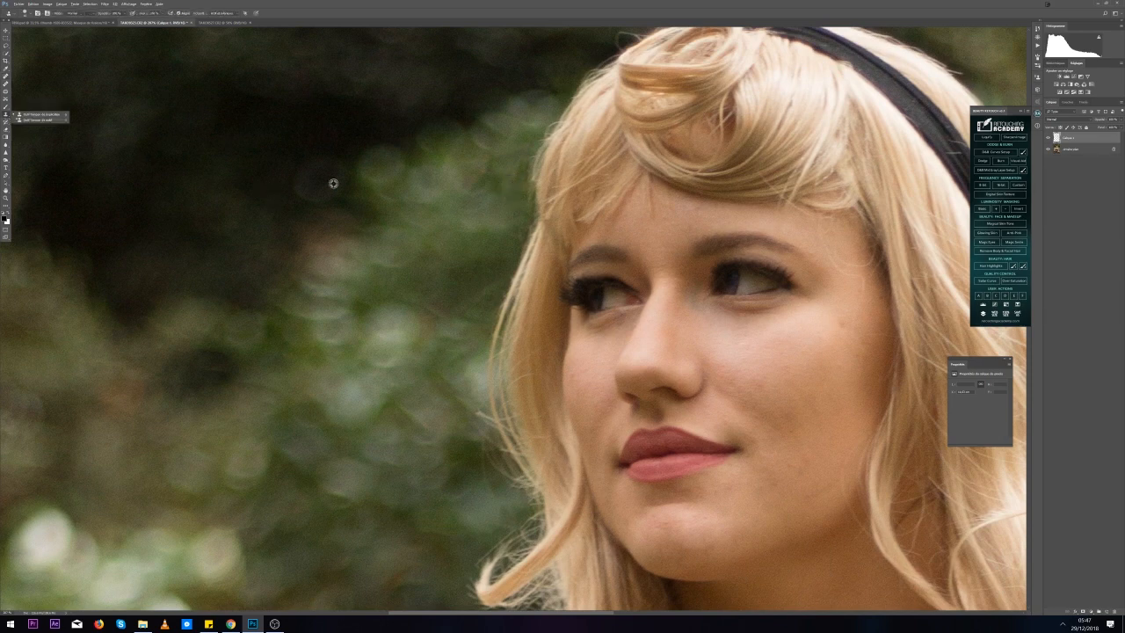
{"action": "left_click", "coordinate": [24, 13]}
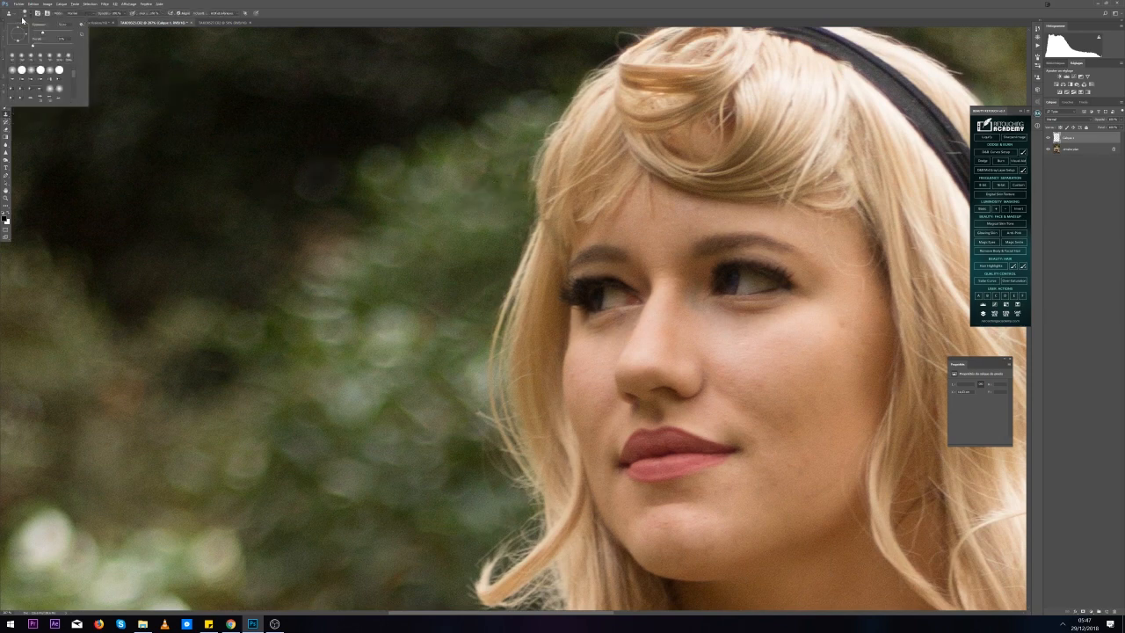
{"action": "left_click", "coordinate": [403, 195]}
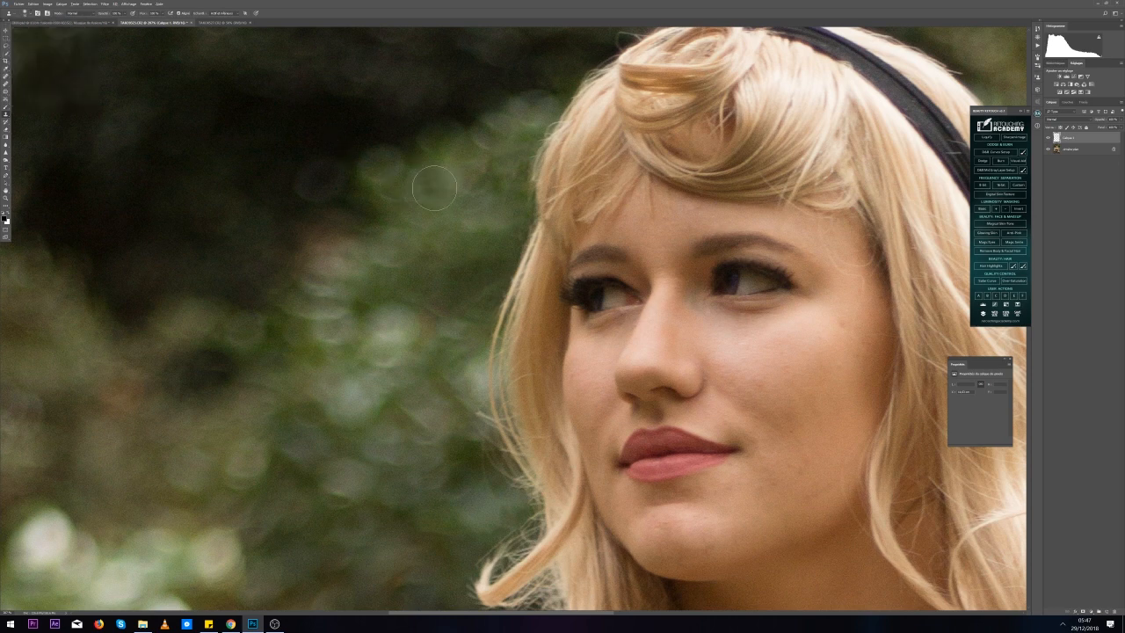
{"action": "left_click", "coordinate": [445, 234], "text": "alt"}
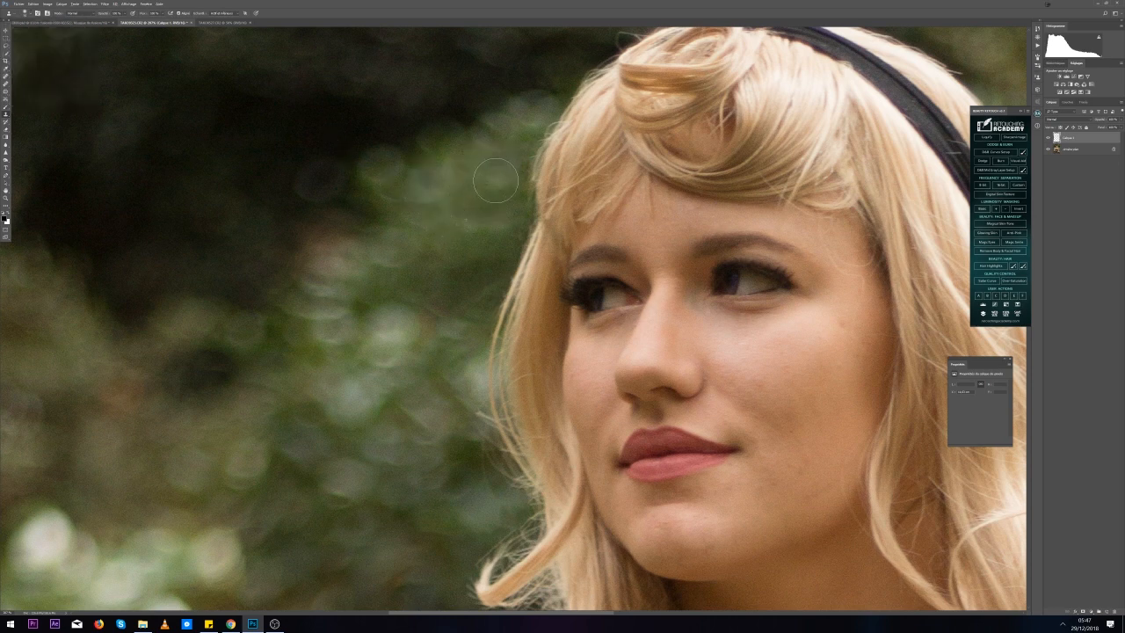
Clean up the small stray hairs on the forehead and temple skin with the Spot Healing Brush
{"action": "left_click", "coordinate": [5, 87]}
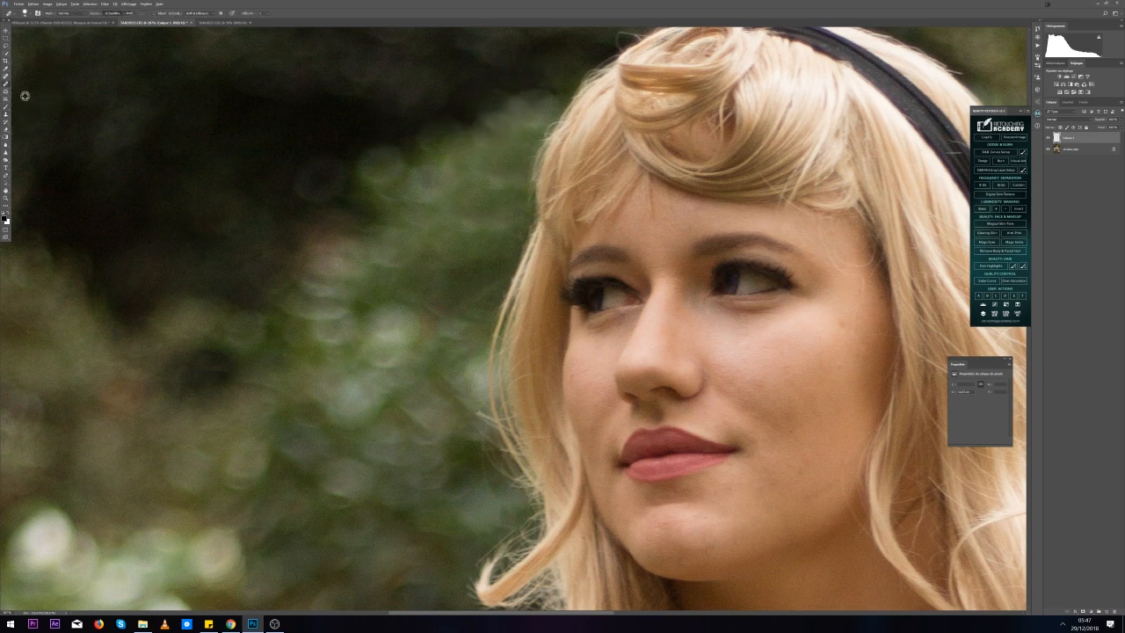
{"action": "left_click", "coordinate": [5, 78]}
{"action": "scroll", "coordinate": [541, 225], "scroll_direction": "down", "scroll_amount": 2}
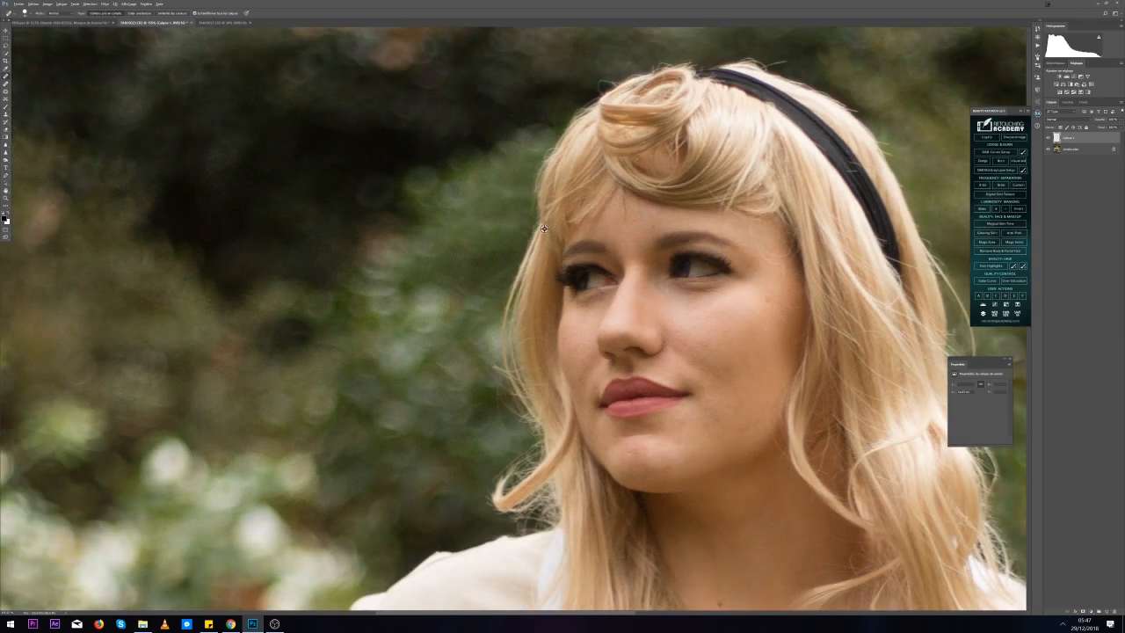
{"action": "scroll", "coordinate": [663, 233], "scroll_direction": "up", "scroll_amount": 3}
{"action": "mouse_move", "coordinate": [598, 213]}
{"action": "left_mouse_down"}
{"action": "mouse_move", "coordinate": [590, 183]}
{"action": "mouse_move", "coordinate": [653, 205]}
{"action": "mouse_move", "coordinate": [665, 198]}
{"action": "left_mouse_up"}
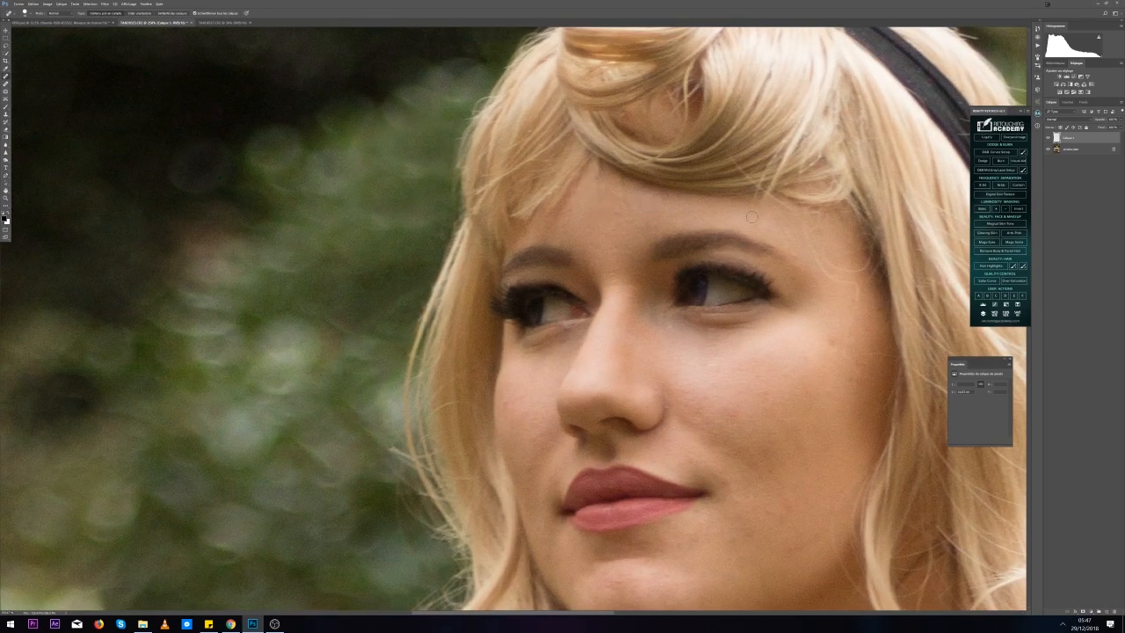
{"action": "mouse_move", "coordinate": [808, 231]}
{"action": "left_mouse_down"}
{"action": "mouse_move", "coordinate": [813, 263]}
{"action": "mouse_move", "coordinate": [852, 285]}
{"action": "mouse_move", "coordinate": [862, 265]}
{"action": "mouse_move", "coordinate": [831, 352]}
{"action": "left_mouse_up"}
{"action": "mouse_move", "coordinate": [621, 297]}
{"action": "left_mouse_down"}
{"action": "mouse_move", "coordinate": [611, 283]}
{"action": "mouse_move", "coordinate": [619, 267]}
{"action": "left_mouse_up"}
Remove the flyaway hairs above the headband and around the rolled curl on top of the head
{"action": "left_click_drag", "start_coordinate": [753, 179], "coordinate": [640, 396]}
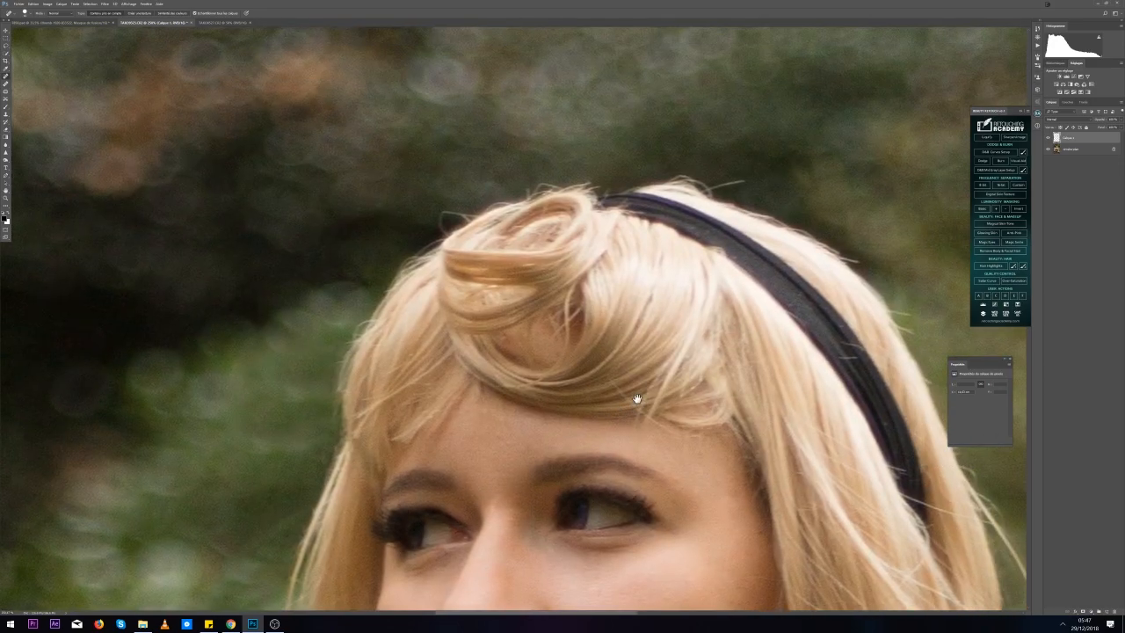
{"action": "mouse_move", "coordinate": [718, 185]}
{"action": "left_mouse_down"}
{"action": "mouse_move", "coordinate": [754, 176]}
{"action": "mouse_move", "coordinate": [673, 181]}
{"action": "mouse_move", "coordinate": [692, 185]}
{"action": "left_mouse_up"}
{"action": "left_click", "coordinate": [714, 189]}
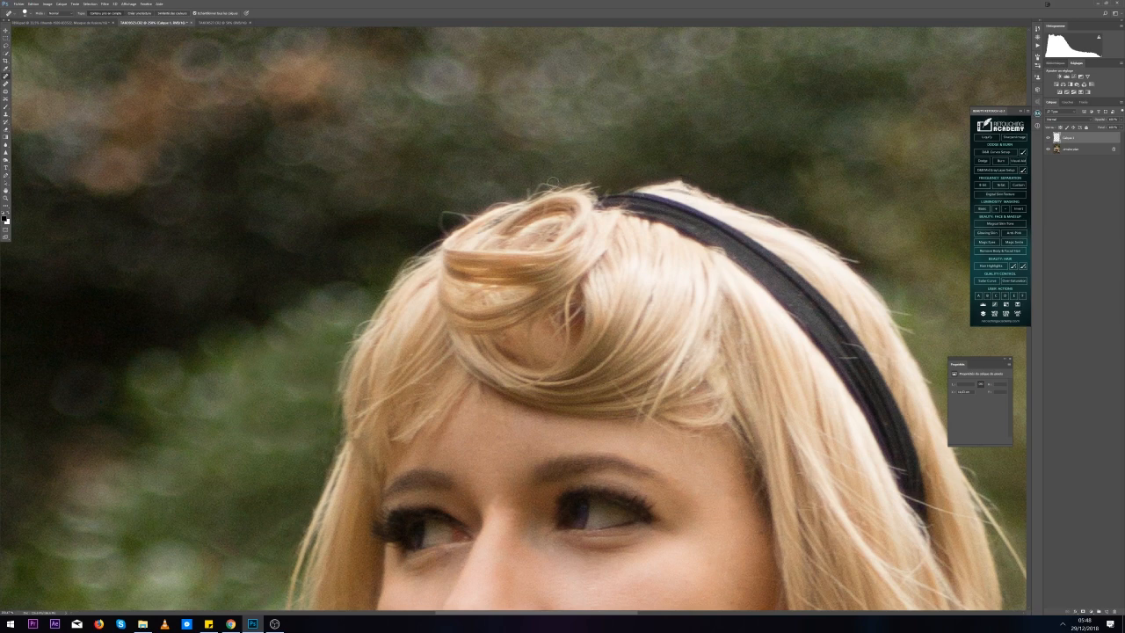
{"action": "left_click_drag", "start_coordinate": [533, 190], "coordinate": [557, 185]}
{"action": "mouse_move", "coordinate": [471, 215]}
{"action": "left_mouse_down"}
{"action": "mouse_move", "coordinate": [452, 215]}
{"action": "mouse_move", "coordinate": [438, 237]}
{"action": "left_mouse_up"}
Remove the small hairs sticking out from the back of the head beside the headband
{"action": "scroll", "coordinate": [606, 308], "scroll_direction": "down", "scroll_amount": 4}
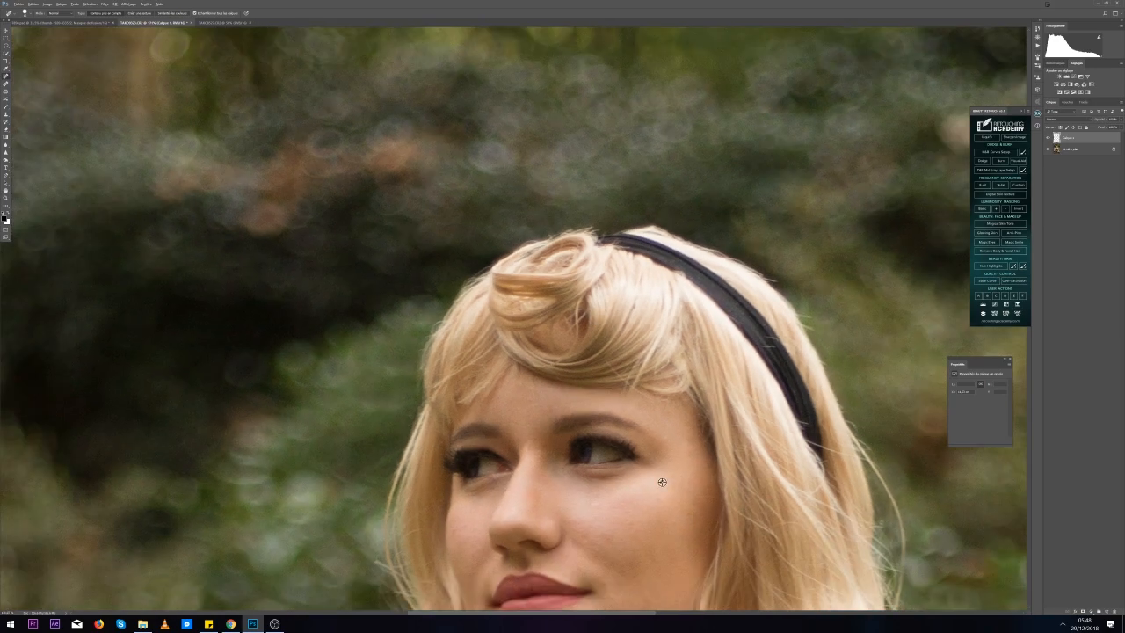
{"action": "scroll", "coordinate": [796, 429], "scroll_direction": "up", "scroll_amount": 3}
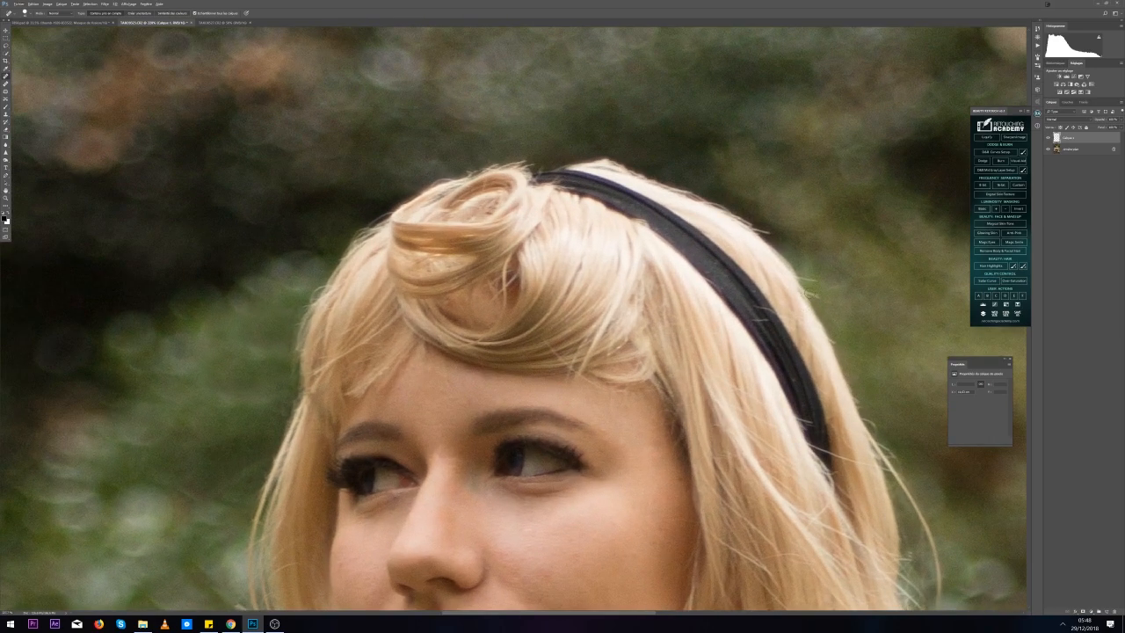
{"action": "left_click_drag", "start_coordinate": [809, 290], "coordinate": [827, 304]}
{"action": "left_click_drag", "start_coordinate": [817, 283], "coordinate": [804, 280]}
Set up the Clone Stamp brush and sample the blurred foliage beside the long hair on the headband side
{"action": "left_click_drag", "start_coordinate": [750, 353], "coordinate": [660, 215]}
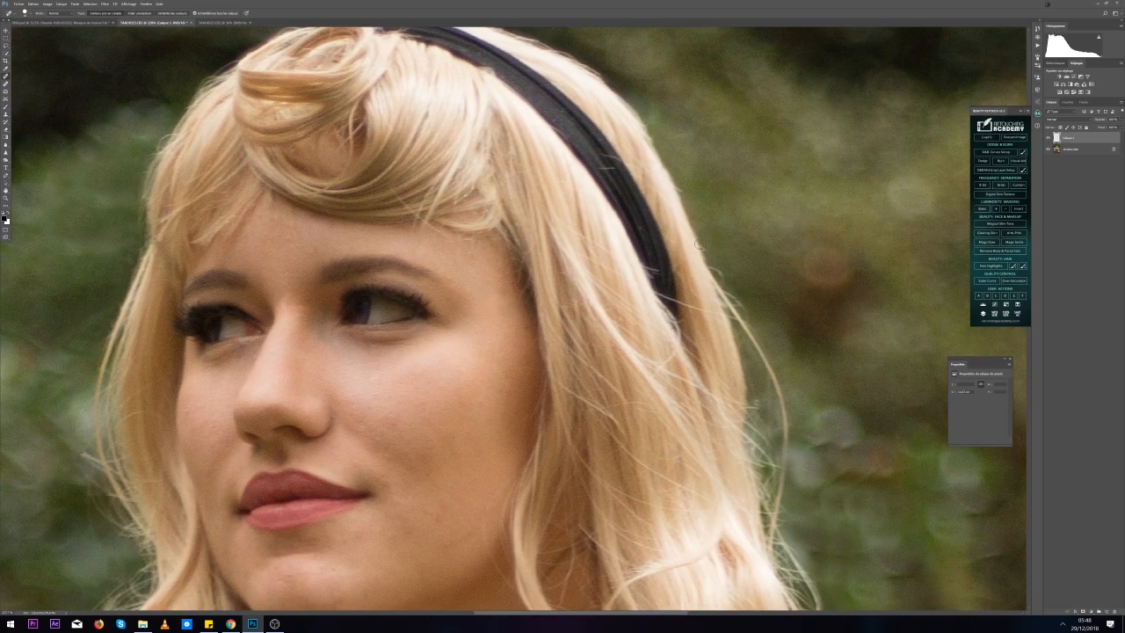
{"action": "left_click_drag", "start_coordinate": [753, 352], "coordinate": [645, 255]}
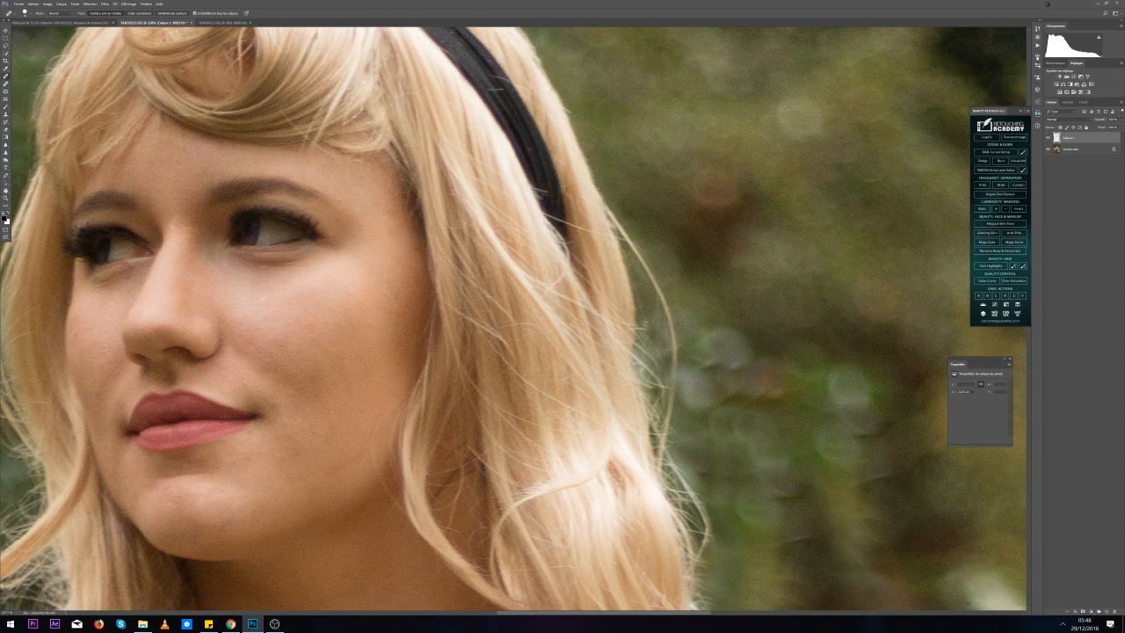
{"action": "left_click_drag", "start_coordinate": [634, 405], "coordinate": [596, 255]}
{"action": "left_click", "coordinate": [6, 114]}
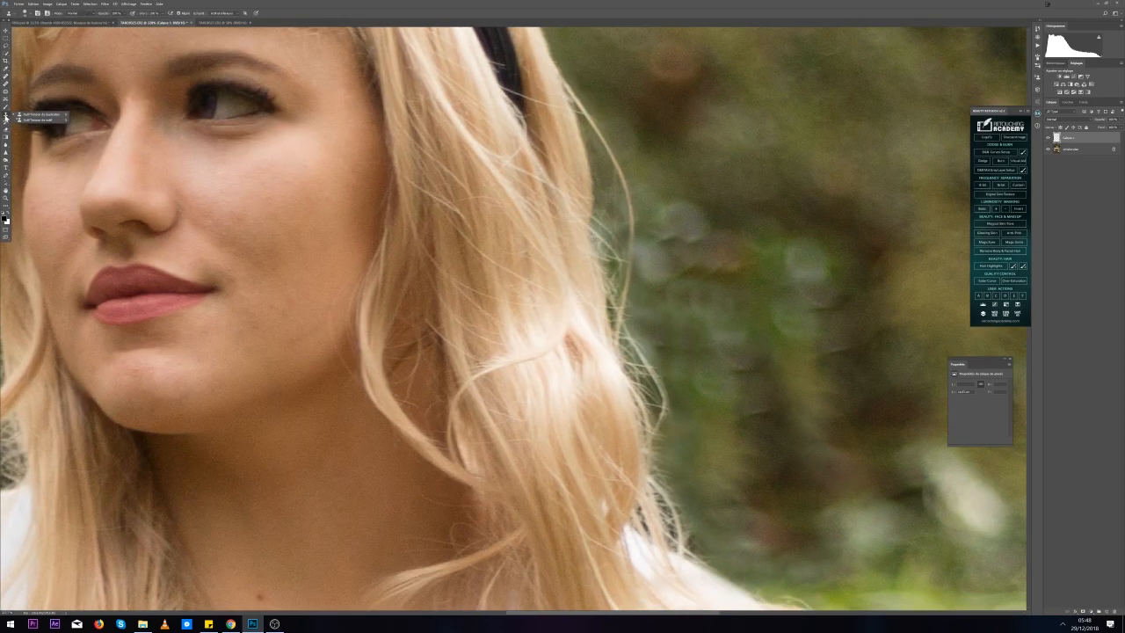
{"action": "left_click", "coordinate": [27, 14]}
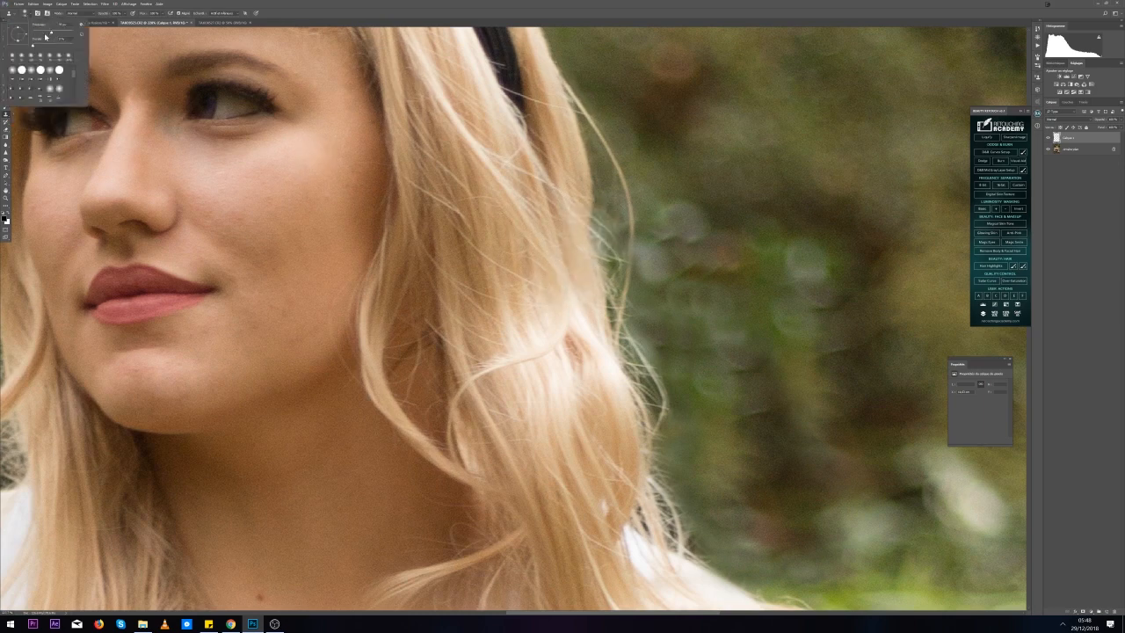
{"action": "left_click", "coordinate": [752, 259], "text": "alt"}
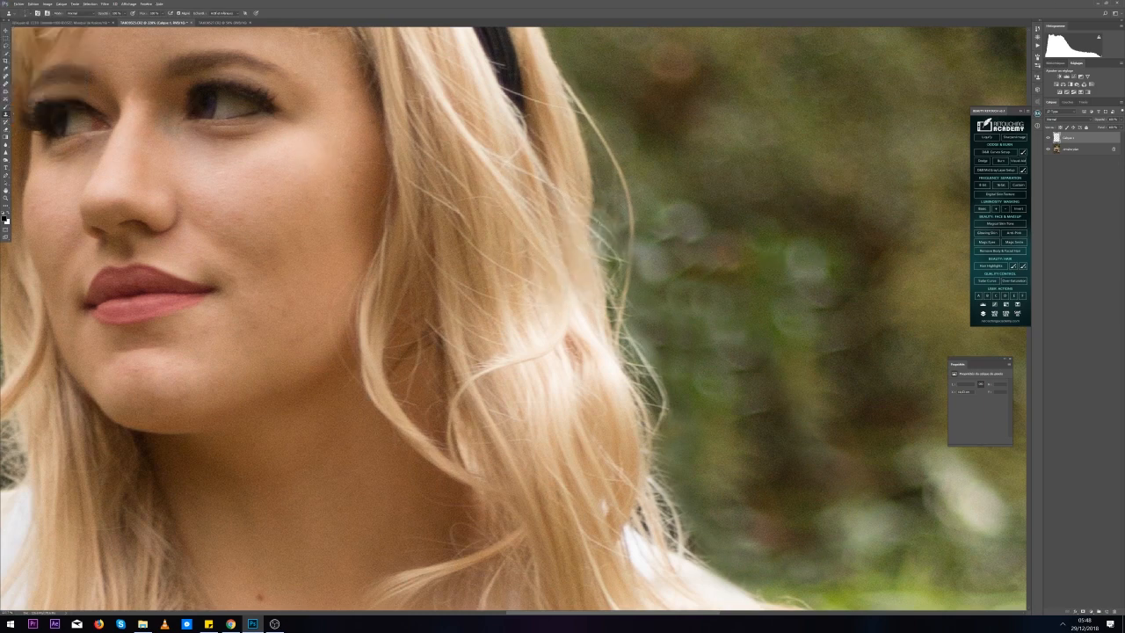
{"action": "left_click", "coordinate": [28, 14]}
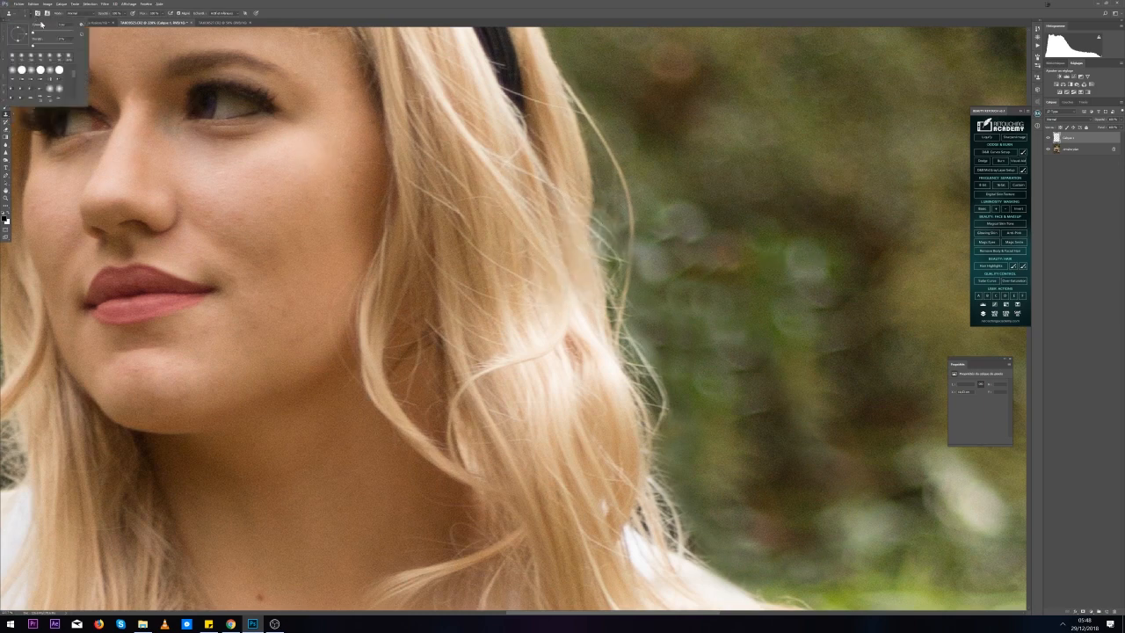
{"action": "left_click", "coordinate": [4, 54]}
{"action": "left_click", "coordinate": [5, 47]}
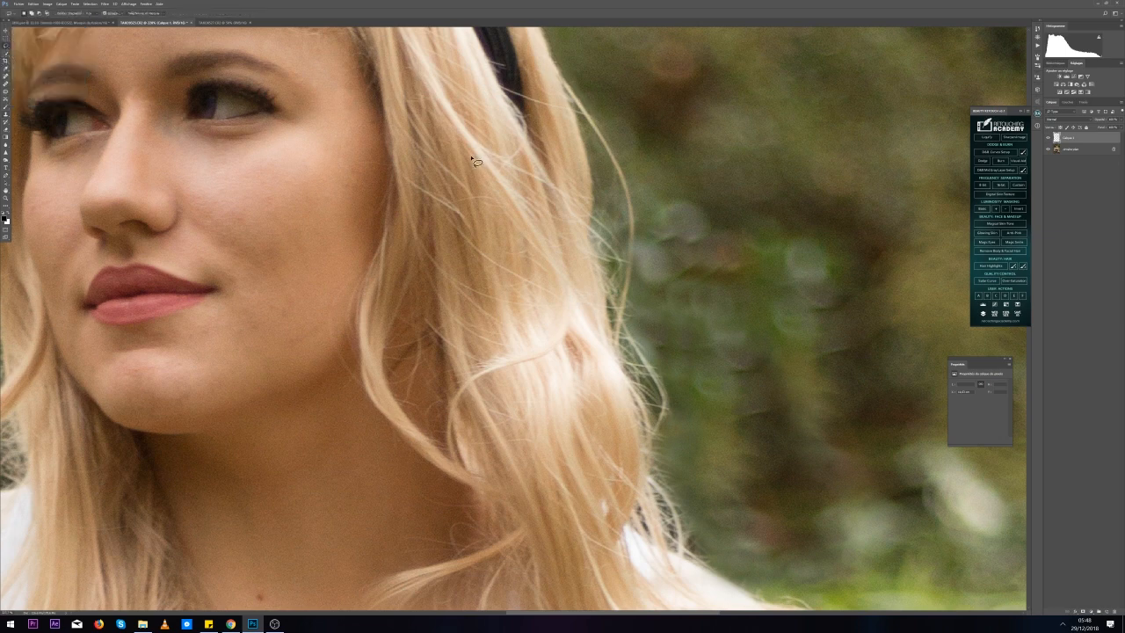
{"action": "left_click", "coordinate": [4, 108]}
{"action": "left_click", "coordinate": [4, 115]}
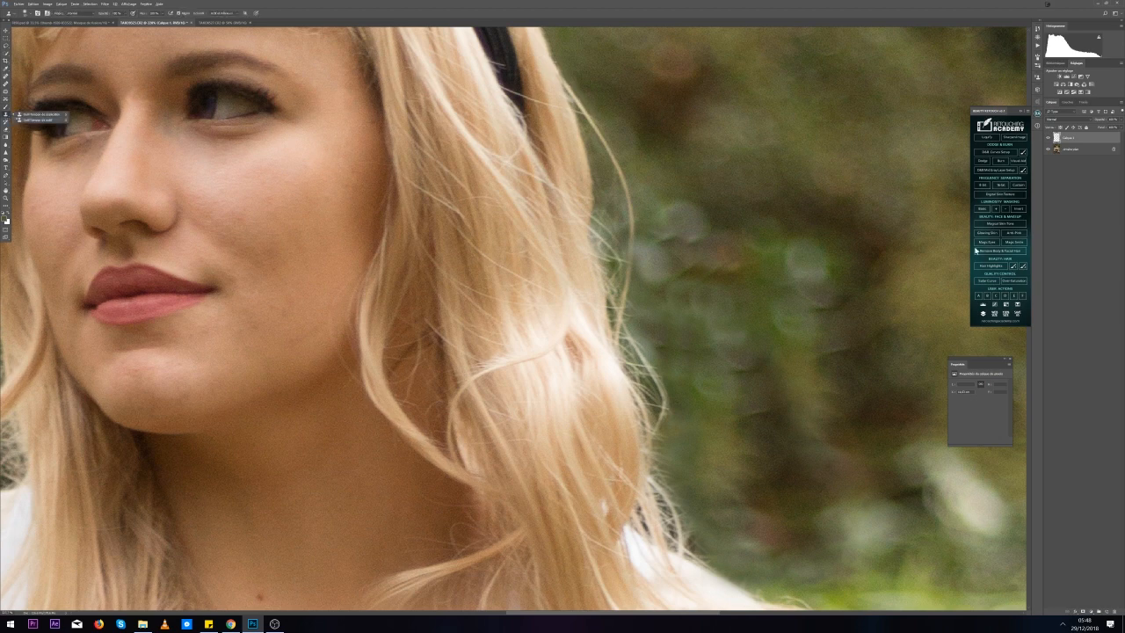
{"action": "left_click", "coordinate": [755, 207]}
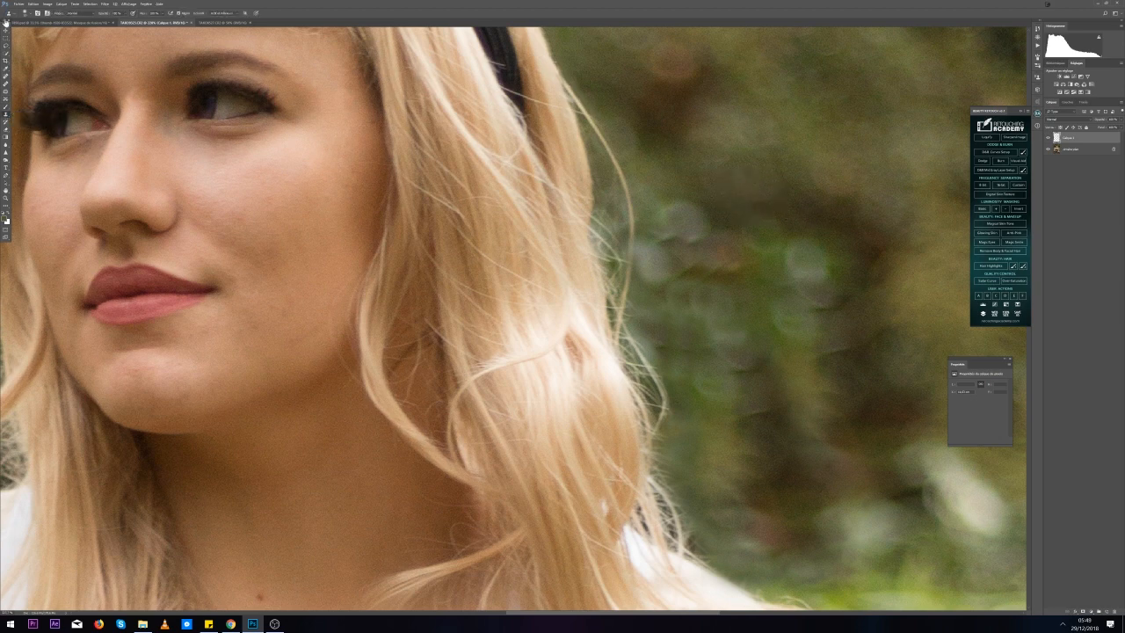
{"action": "left_click", "coordinate": [22, 13]}
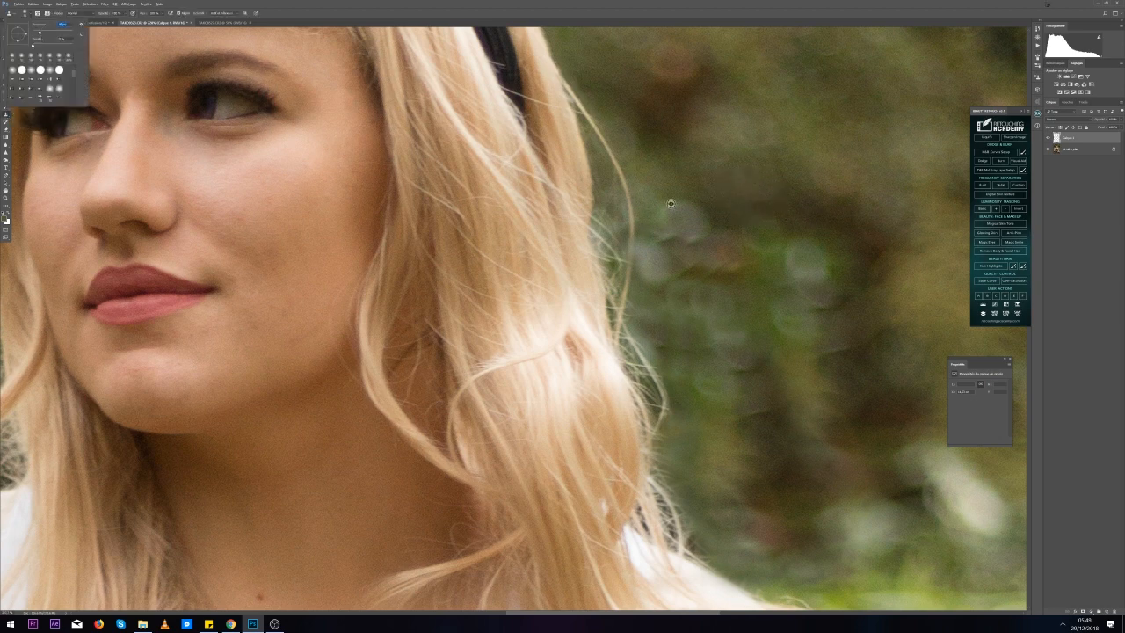
{"action": "left_click", "coordinate": [754, 196], "text": "alt"}
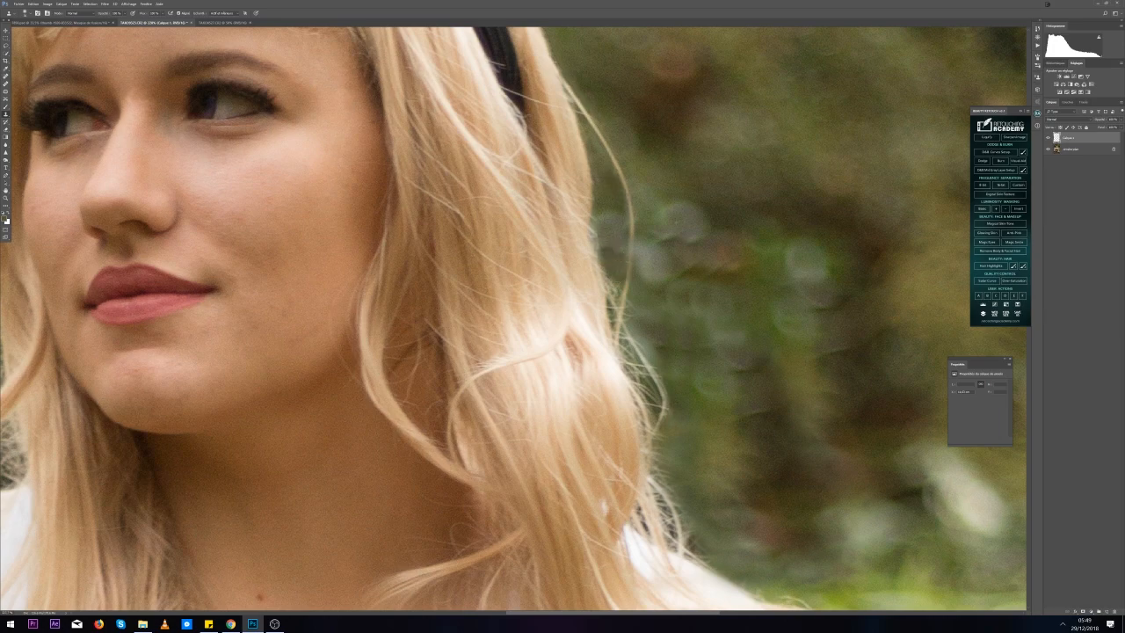
Clone dark foliage over the frizzy flyaways around the outward-flicked curl beside the chin
{"action": "scroll", "coordinate": [603, 331], "scroll_direction": "down", "scroll_amount": 6}
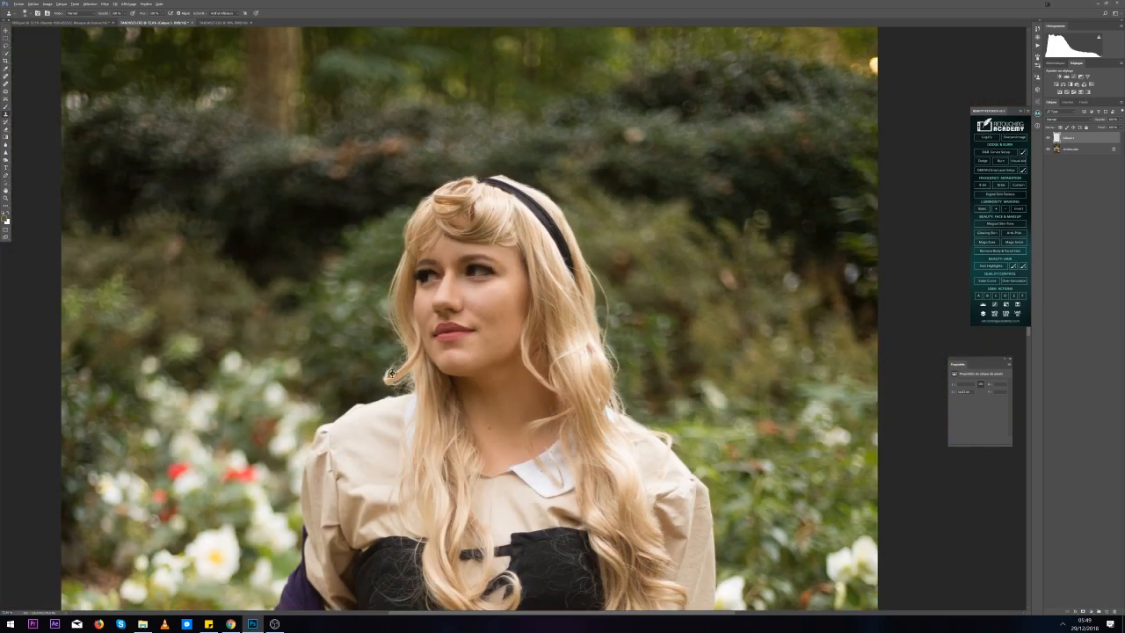
{"action": "scroll", "coordinate": [344, 349], "scroll_direction": "up", "scroll_amount": 5}
{"action": "scroll", "coordinate": [343, 349], "scroll_direction": "up", "scroll_amount": 2}
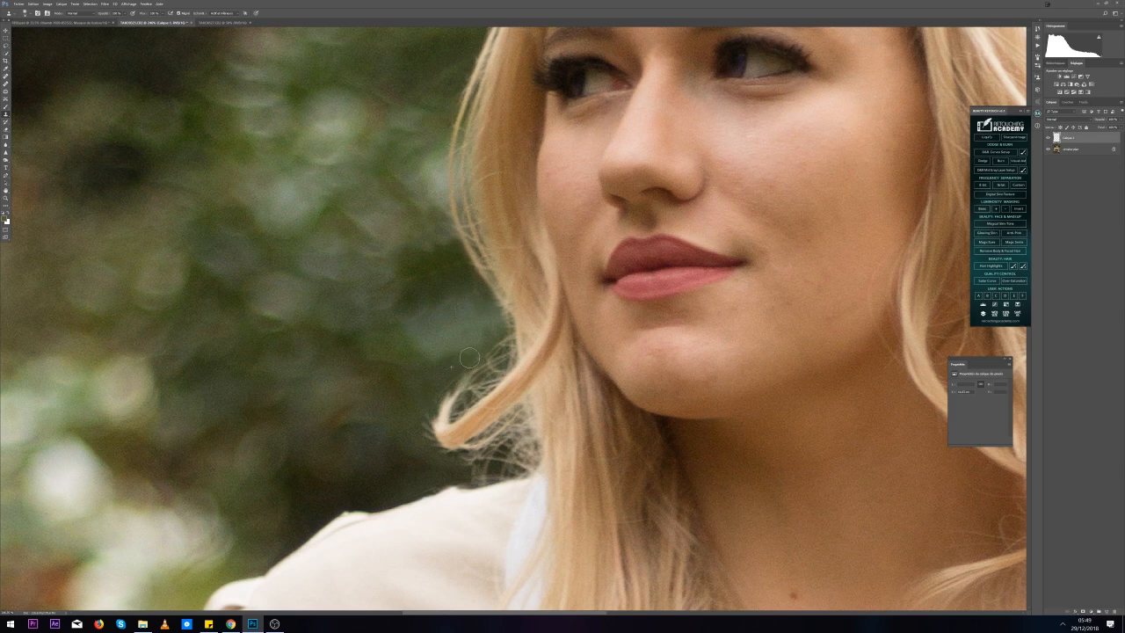
{"action": "mouse_move", "coordinate": [477, 361]}
{"action": "left_mouse_down"}
{"action": "mouse_move", "coordinate": [463, 389]}
{"action": "mouse_move", "coordinate": [483, 360]}
{"action": "mouse_move", "coordinate": [495, 368]}
{"action": "mouse_move", "coordinate": [461, 399]}
{"action": "mouse_move", "coordinate": [481, 379]}
{"action": "left_mouse_up"}
{"action": "left_click", "coordinate": [439, 372], "text": "alt"}
{"action": "left_click", "coordinate": [434, 390], "text": "alt"}
{"action": "left_click", "coordinate": [407, 466], "text": "alt"}
{"action": "mouse_move", "coordinate": [448, 459]}
{"action": "left_mouse_down"}
{"action": "mouse_move", "coordinate": [512, 425]}
{"action": "mouse_move", "coordinate": [515, 447]}
{"action": "mouse_move", "coordinate": [455, 466]}
{"action": "mouse_move", "coordinate": [466, 472]}
{"action": "mouse_move", "coordinate": [446, 465]}
{"action": "mouse_move", "coordinate": [470, 473]}
{"action": "mouse_move", "coordinate": [517, 458]}
{"action": "left_mouse_up"}
{"action": "key", "text": "ctrl+alt+z"}
{"action": "left_click", "coordinate": [373, 474], "text": "alt"}
{"action": "left_click", "coordinate": [353, 460], "text": "alt"}
Enlarge the Clone Stamp brush and clone foliage over the background beside the wavy hair on the headband side
{"action": "scroll", "coordinate": [378, 431], "scroll_direction": "down", "scroll_amount": 10}
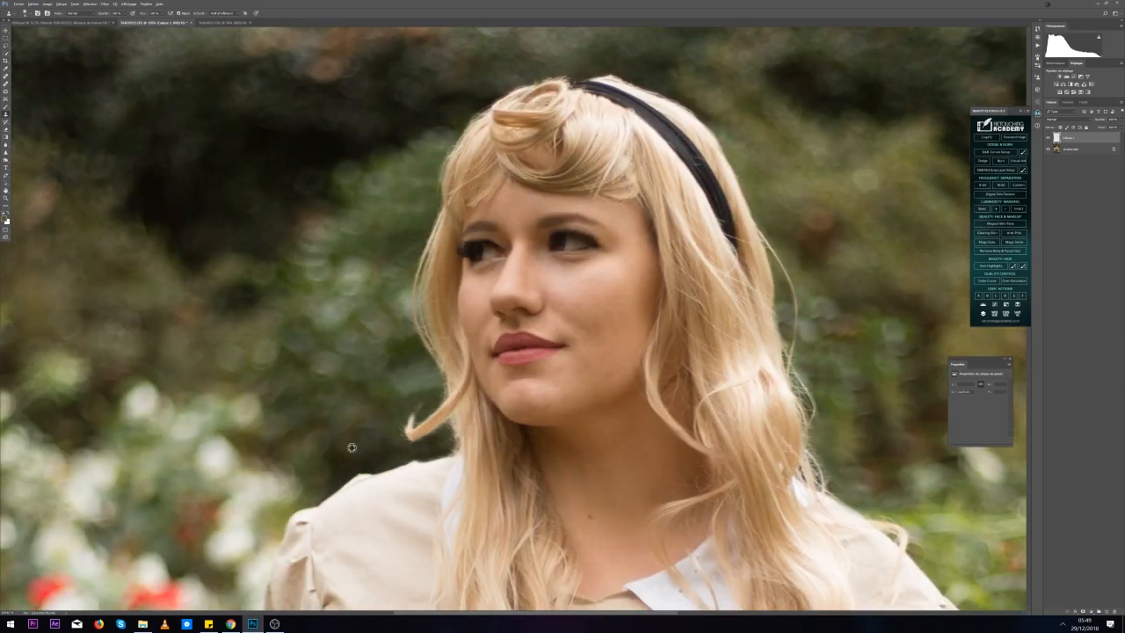
{"action": "scroll", "coordinate": [473, 372], "scroll_direction": "up", "scroll_amount": 6}
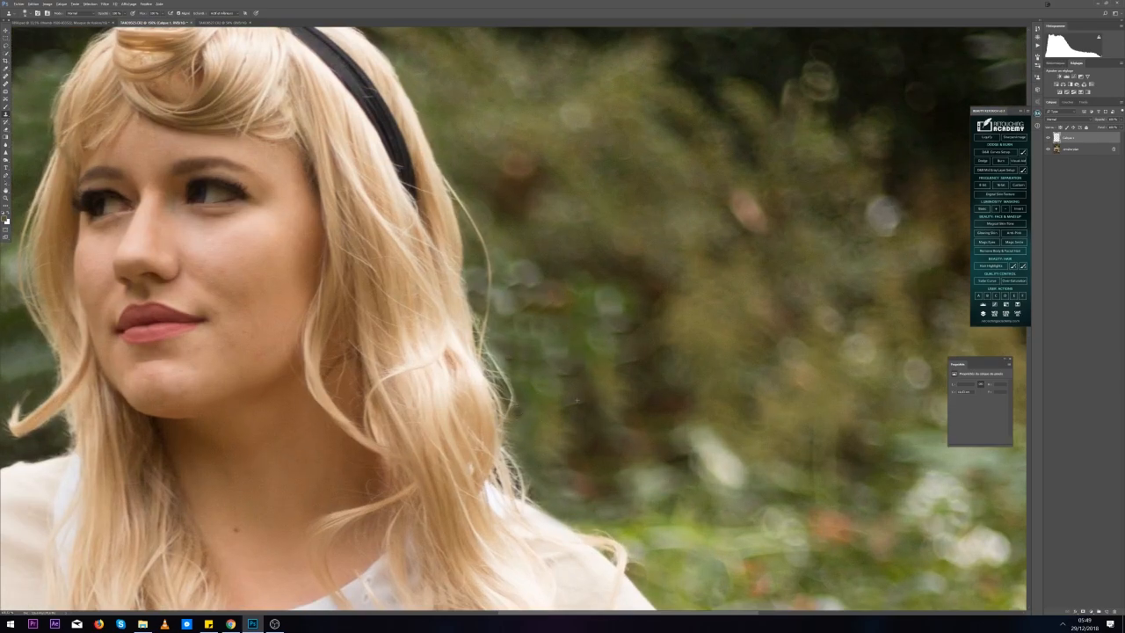
{"action": "left_click", "coordinate": [35, 17]}
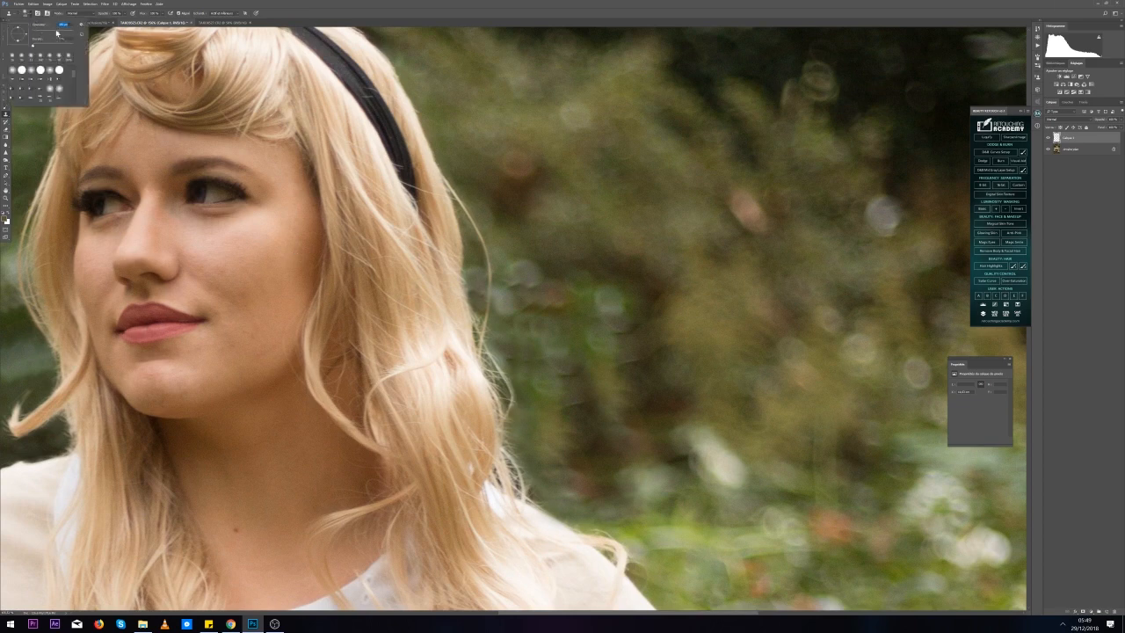
{"action": "left_click", "coordinate": [721, 376]}
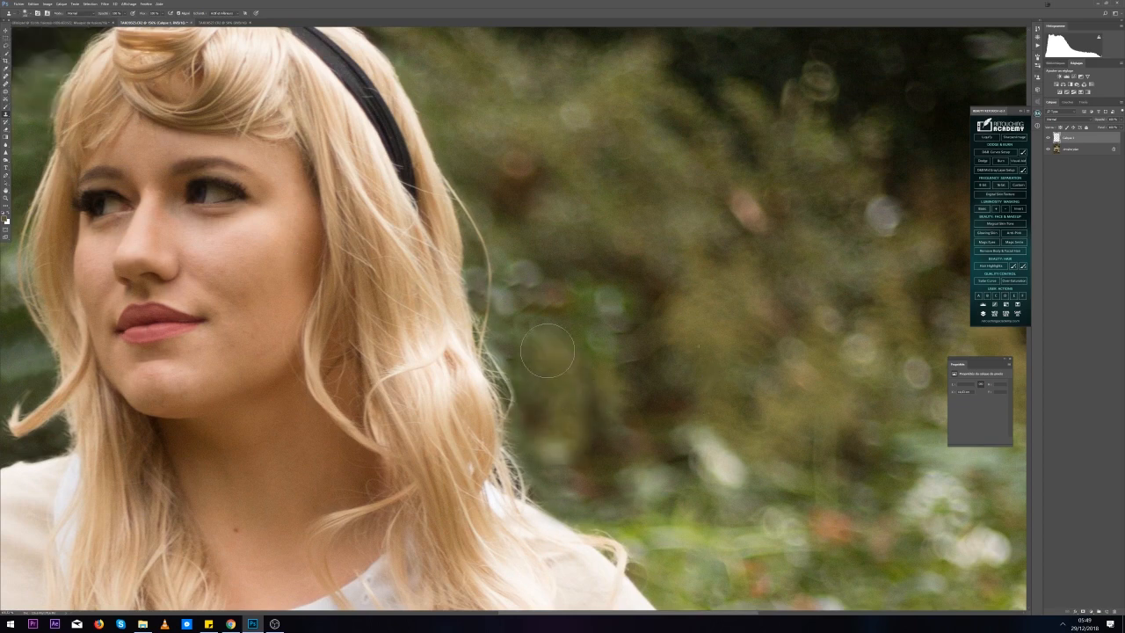
{"action": "left_click", "coordinate": [634, 347], "text": "alt"}
{"action": "mouse_move", "coordinate": [586, 418]}
{"action": "left_mouse_down"}
{"action": "mouse_move", "coordinate": [532, 366]}
{"action": "mouse_move", "coordinate": [544, 327]}
{"action": "mouse_move", "coordinate": [644, 319]}
{"action": "left_mouse_up"}
{"action": "left_click", "coordinate": [836, 408], "text": "alt"}
{"action": "mouse_move", "coordinate": [606, 408]}
{"action": "left_mouse_down"}
{"action": "mouse_move", "coordinate": [580, 357]}
{"action": "mouse_move", "coordinate": [586, 457]}
{"action": "left_mouse_up"}
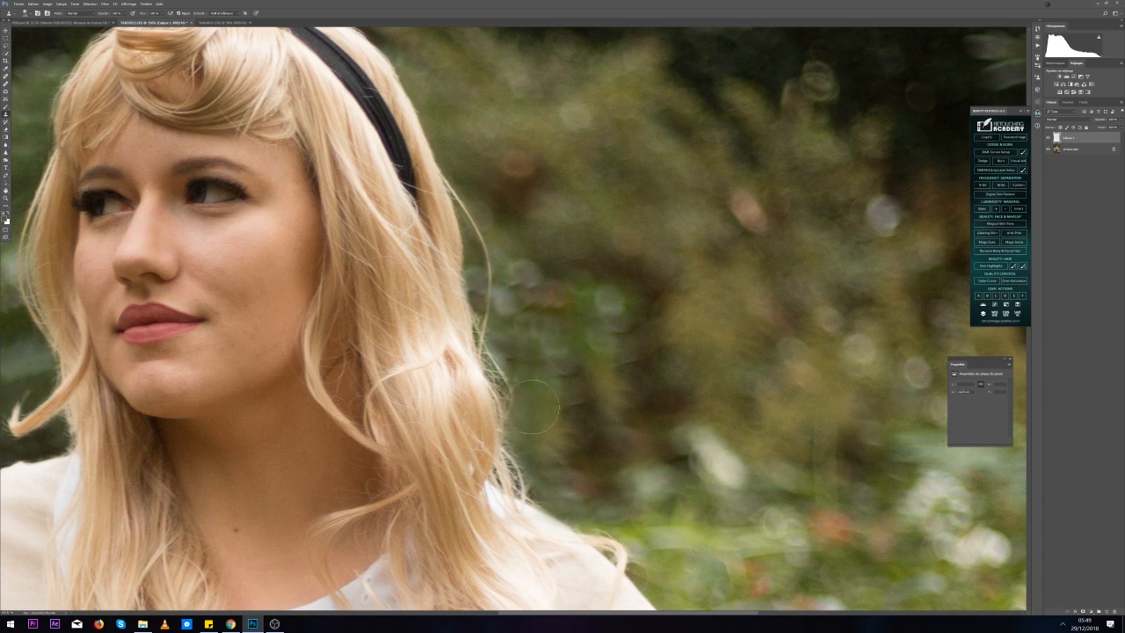
Try to clone foliage over the looping stray hairs beside the wavy lengths, and undo the strokes
{"action": "left_click", "coordinate": [580, 423], "text": "alt"}
{"action": "mouse_move", "coordinate": [529, 402]}
{"action": "left_mouse_down"}
{"action": "mouse_move", "coordinate": [509, 357]}
{"action": "mouse_move", "coordinate": [561, 420]}
{"action": "left_mouse_up"}
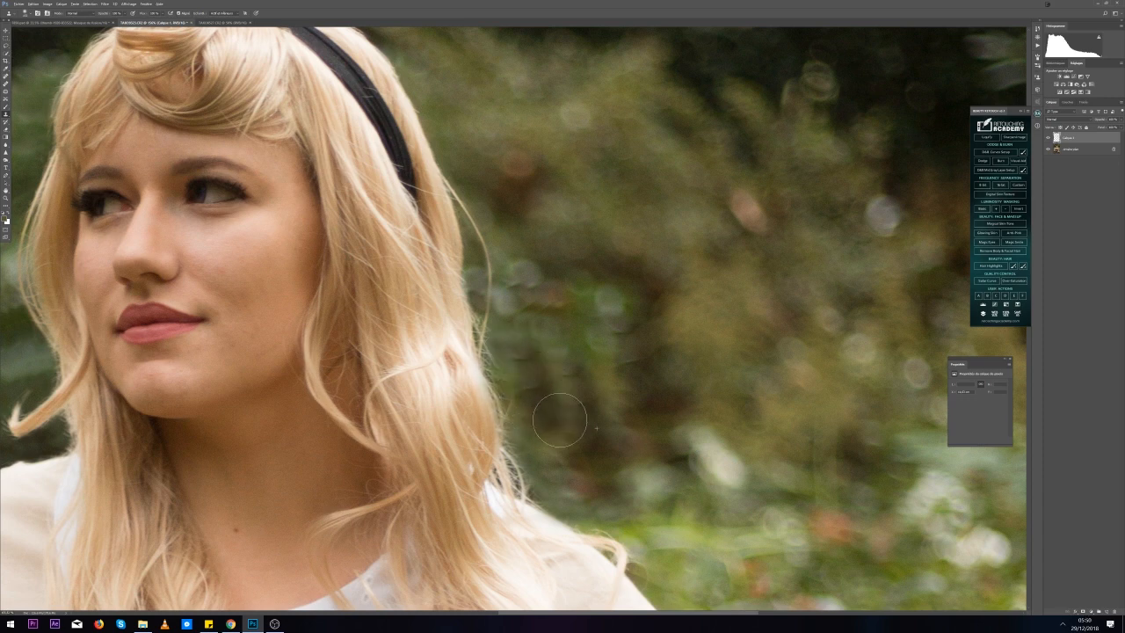
{"action": "key", "text": "ctrl+z"}
{"action": "left_click", "coordinate": [608, 268], "text": "alt"}
{"action": "left_click_drag", "start_coordinate": [604, 293], "coordinate": [593, 313]}
{"action": "left_click", "coordinate": [656, 456], "text": "alt"}
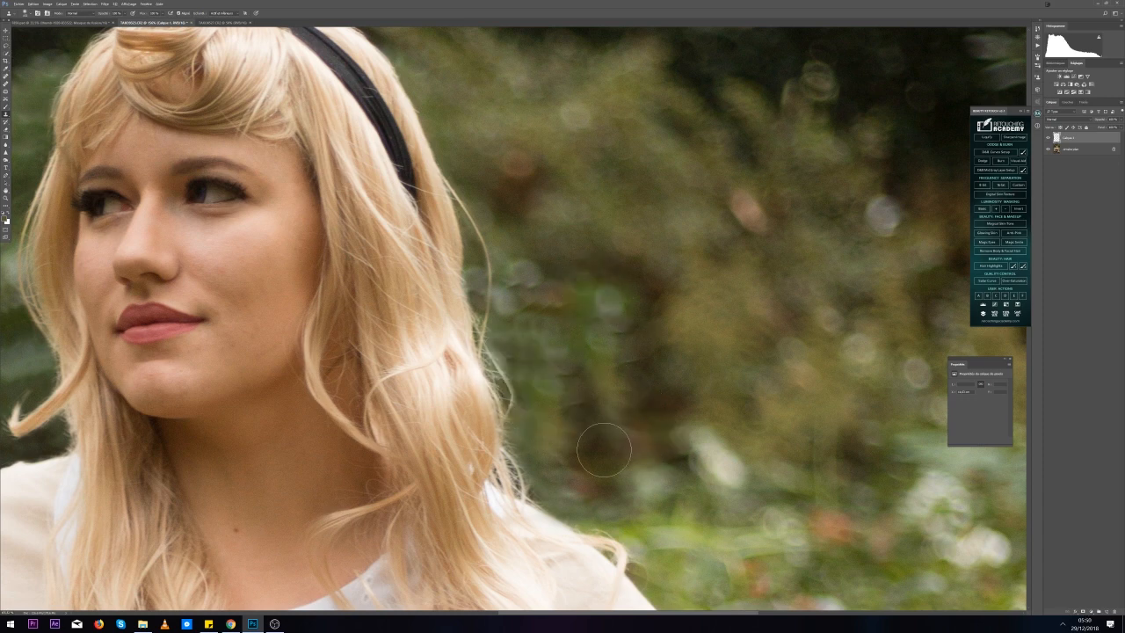
{"action": "mouse_move", "coordinate": [590, 452]}
{"action": "left_mouse_down"}
{"action": "mouse_move", "coordinate": [559, 431]}
{"action": "mouse_move", "coordinate": [518, 364]}
{"action": "left_mouse_up"}
{"action": "key", "text": "ctrl+z"}
Remove the looping stray hair at the outer edge of the wavy lengths with the Spot Healing Brush
{"action": "scroll", "coordinate": [476, 445], "scroll_direction": "up", "scroll_amount": 2}
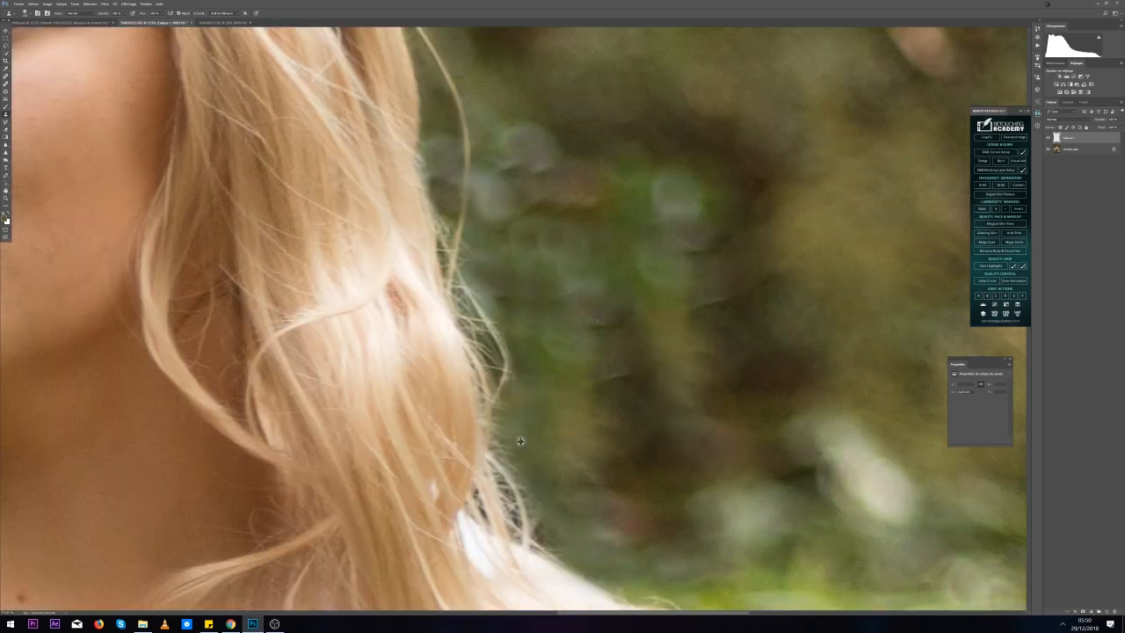
{"action": "left_click", "coordinate": [6, 81]}
{"action": "mouse_move", "coordinate": [454, 293]}
{"action": "left_mouse_down"}
{"action": "mouse_move", "coordinate": [486, 316]}
{"action": "mouse_move", "coordinate": [506, 368]}
{"action": "mouse_move", "coordinate": [490, 331]}
{"action": "mouse_move", "coordinate": [502, 397]}
{"action": "left_mouse_up"}
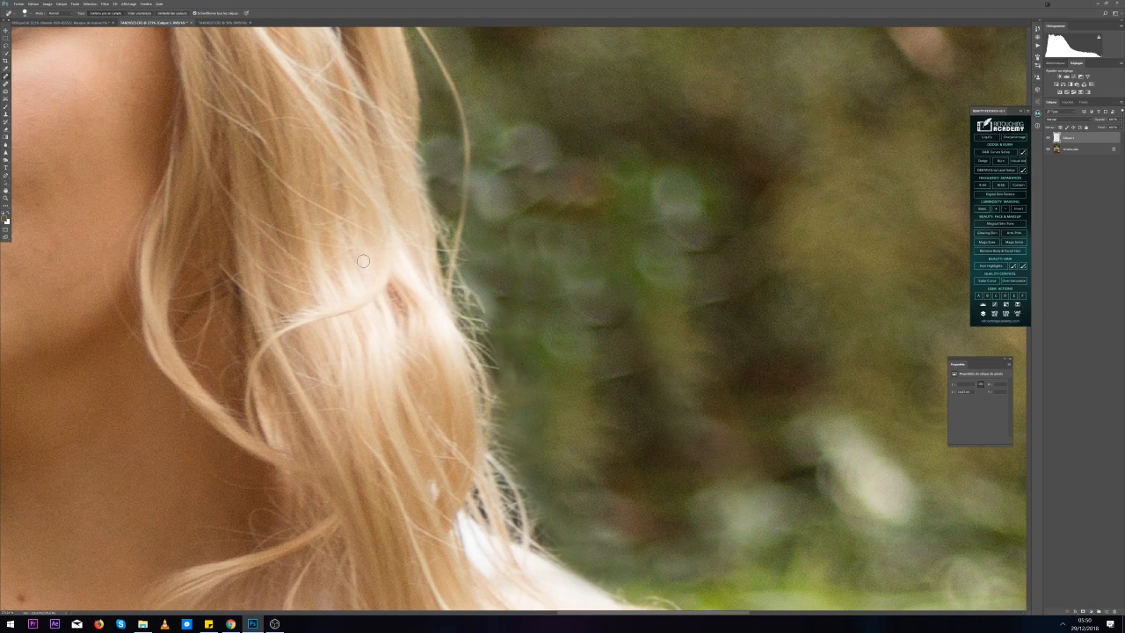
Clone foliage over the frizz along the outer hair edge above the shoulder with a smaller Clone Stamp brush
{"action": "left_click", "coordinate": [6, 116]}
{"action": "left_click", "coordinate": [24, 14]}
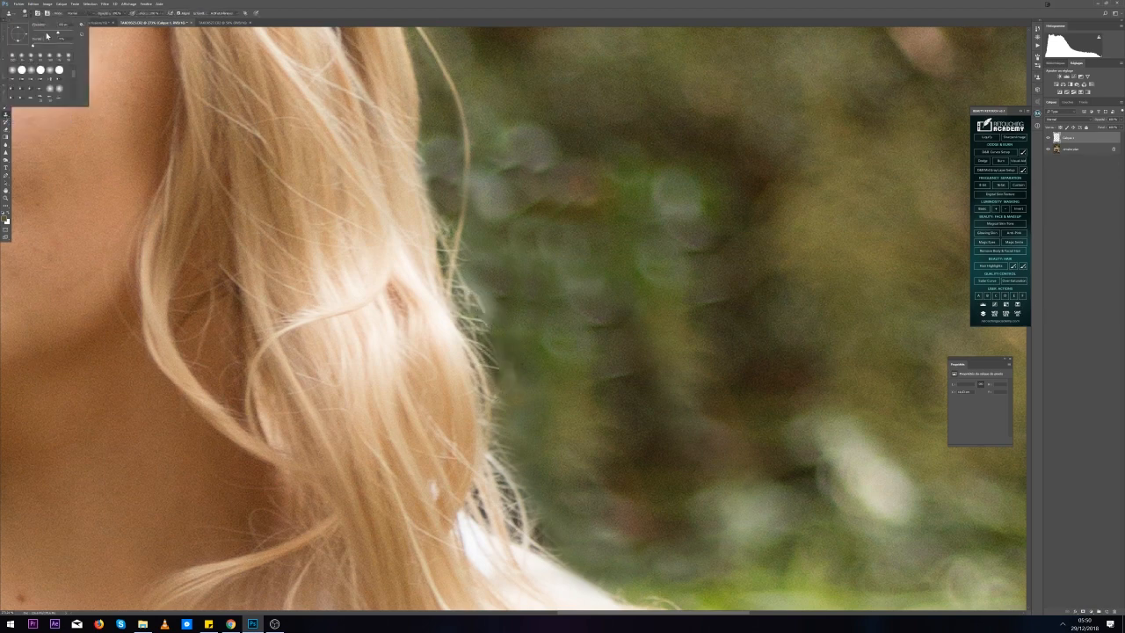
{"action": "left_click", "coordinate": [563, 387], "text": "alt"}
{"action": "mouse_move", "coordinate": [511, 370]}
{"action": "left_mouse_down"}
{"action": "mouse_move", "coordinate": [489, 300]}
{"action": "mouse_move", "coordinate": [502, 345]}
{"action": "mouse_move", "coordinate": [489, 323]}
{"action": "mouse_move", "coordinate": [482, 247]}
{"action": "mouse_move", "coordinate": [478, 312]}
{"action": "mouse_move", "coordinate": [531, 392]}
{"action": "mouse_move", "coordinate": [524, 479]}
{"action": "mouse_move", "coordinate": [607, 409]}
{"action": "mouse_move", "coordinate": [564, 444]}
{"action": "mouse_move", "coordinate": [550, 356]}
{"action": "left_mouse_up"}
{"action": "key", "text": "ctrl+z"}
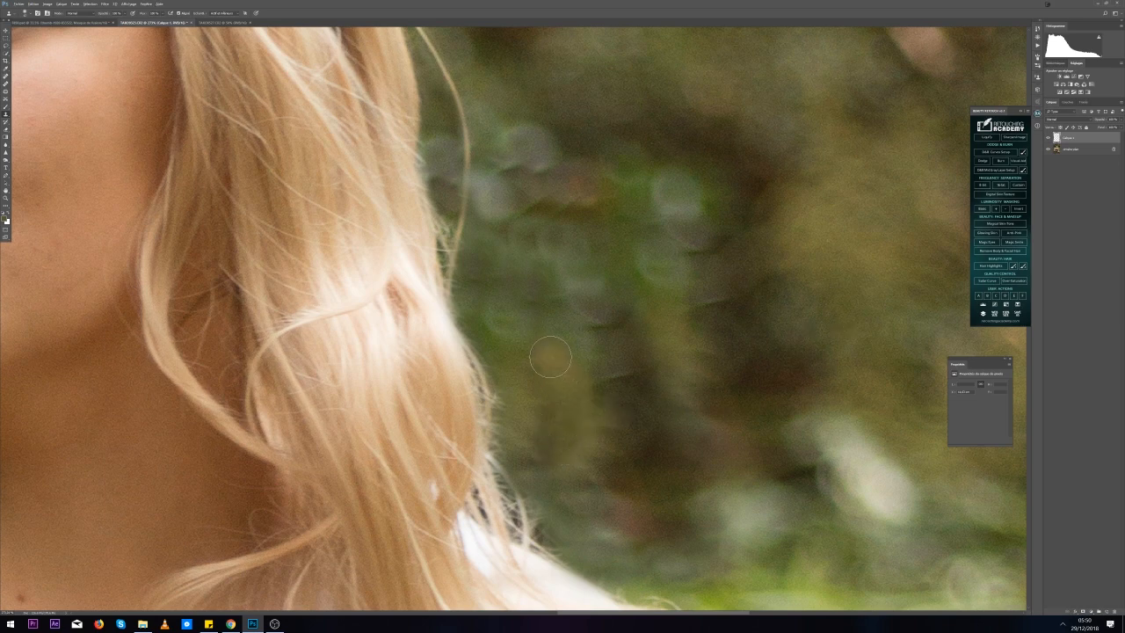
Clone foliage over the loose hairs sticking out where the hair meets the white collar and shoulder
{"action": "left_click", "coordinate": [553, 490], "text": "alt"}
{"action": "left_click_drag", "start_coordinate": [546, 458], "coordinate": [542, 367]}
{"action": "mouse_move", "coordinate": [559, 525]}
{"action": "left_mouse_down"}
{"action": "mouse_move", "coordinate": [518, 492]}
{"action": "mouse_move", "coordinate": [508, 448]}
{"action": "left_mouse_up"}
{"action": "left_click_drag", "start_coordinate": [527, 485], "coordinate": [543, 542]}
{"action": "left_click_drag", "start_coordinate": [526, 444], "coordinate": [511, 406]}
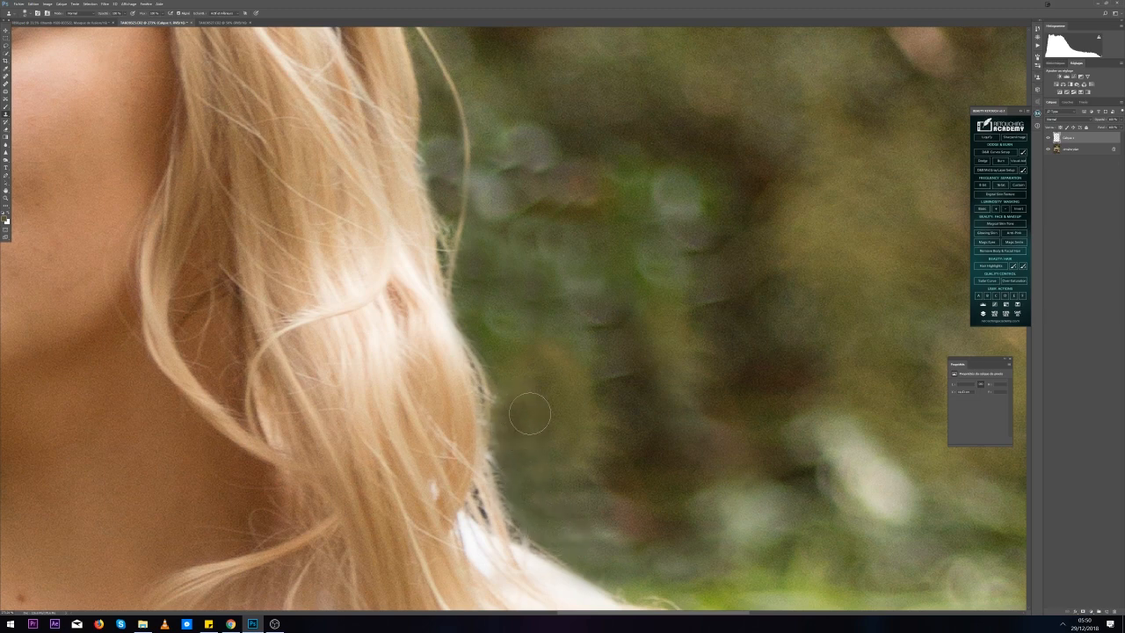
{"action": "left_click_drag", "start_coordinate": [585, 319], "coordinate": [576, 327]}
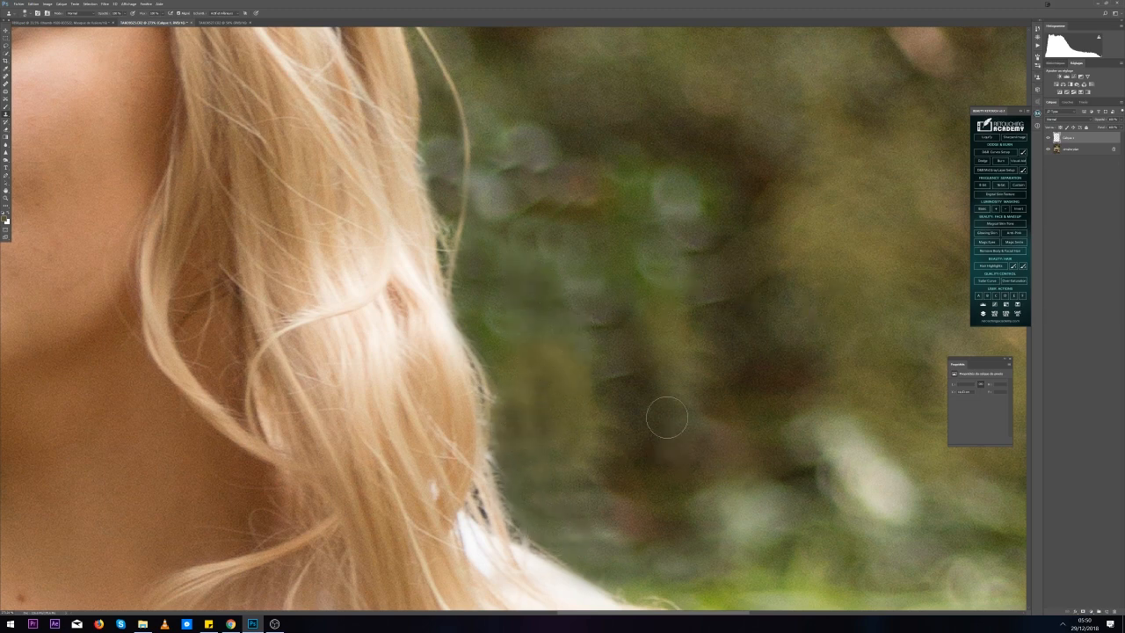
Blend the retouched background beside the hair by cloning olive foliage over it with a larger Clone Stamp brush
{"action": "left_click", "coordinate": [29, 14]}
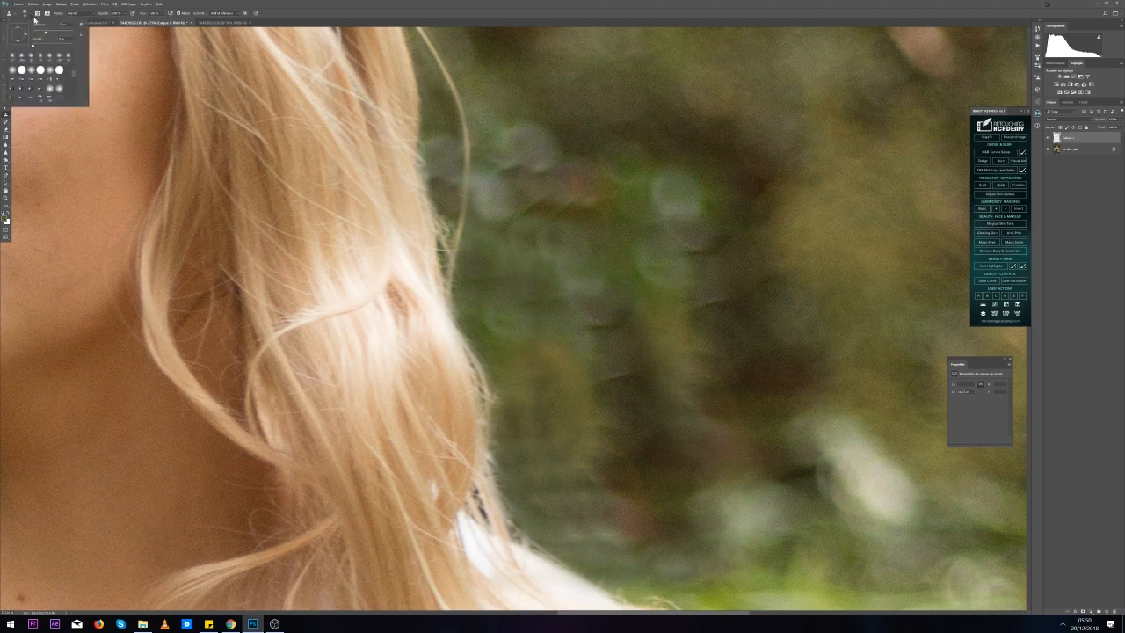
{"action": "left_click", "coordinate": [839, 375], "text": "alt"}
{"action": "mouse_move", "coordinate": [560, 455]}
{"action": "left_mouse_down"}
{"action": "mouse_move", "coordinate": [577, 419]}
{"action": "mouse_move", "coordinate": [546, 297]}
{"action": "left_mouse_up"}
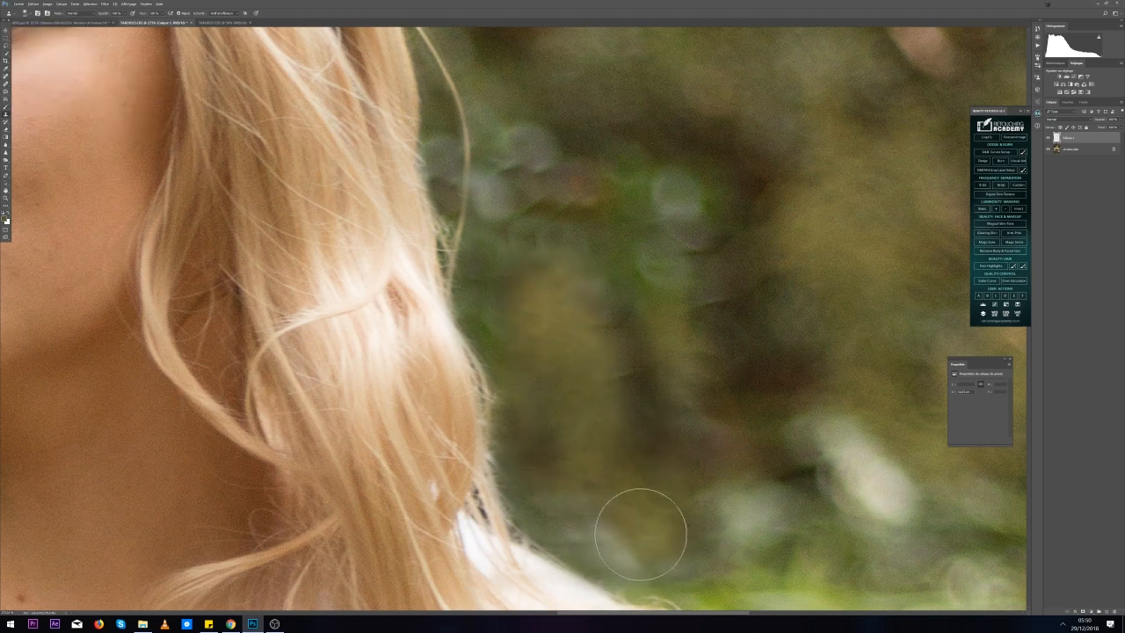
Review the retouched hair outline and examine the loose hairs lying over the blouse and black bodice
{"action": "scroll", "coordinate": [658, 408], "scroll_direction": "down", "scroll_amount": 2}
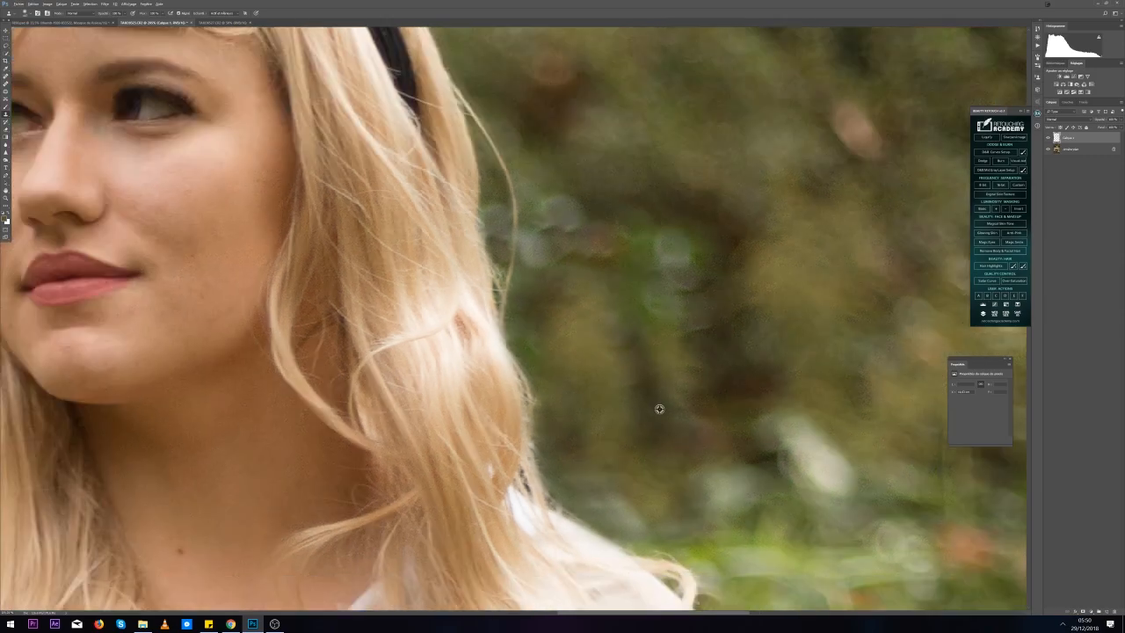
{"action": "scroll", "coordinate": [593, 359], "scroll_direction": "down", "scroll_amount": 2}
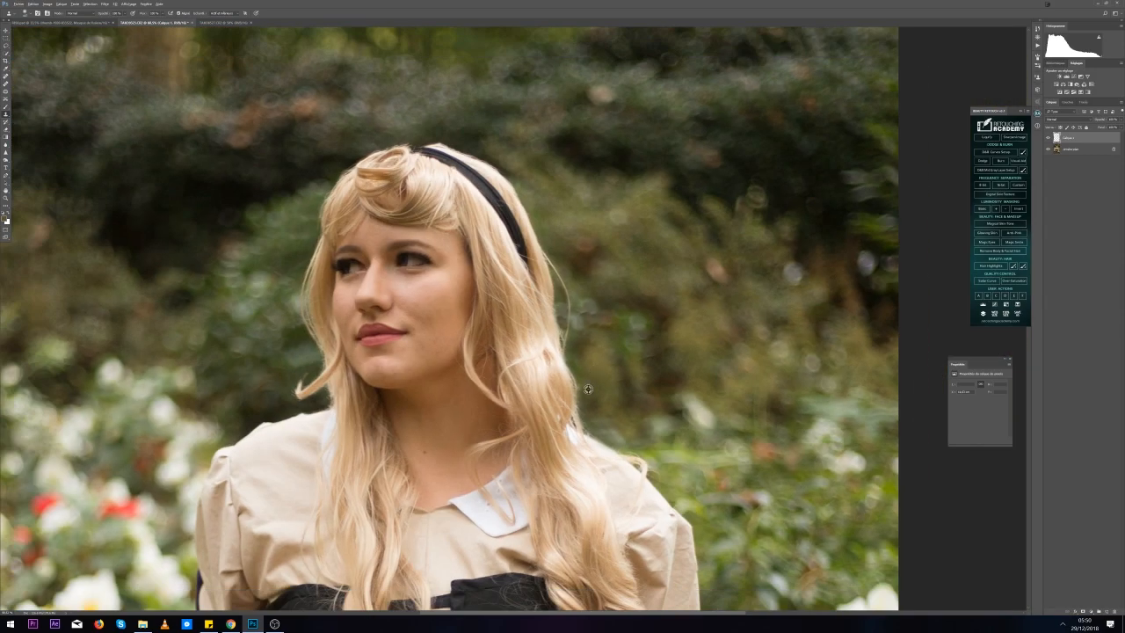
{"action": "scroll", "coordinate": [444, 499], "scroll_direction": "down", "scroll_amount": 1}
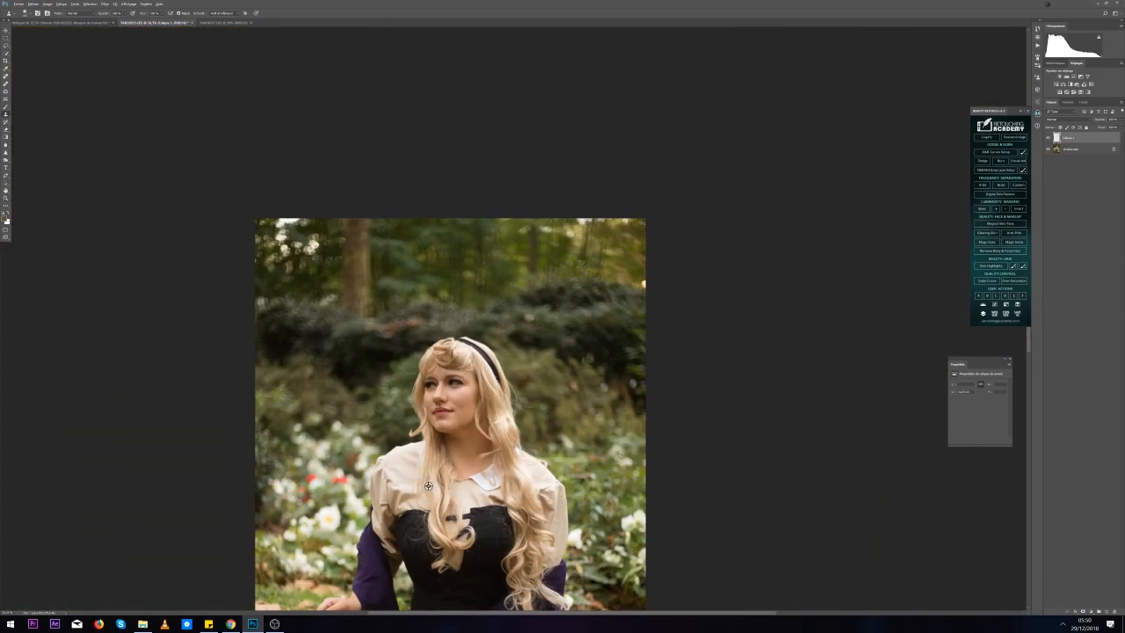
{"action": "scroll", "coordinate": [428, 485], "scroll_direction": "down", "scroll_amount": 1}
{"action": "scroll", "coordinate": [518, 351], "scroll_direction": "up", "scroll_amount": 5}
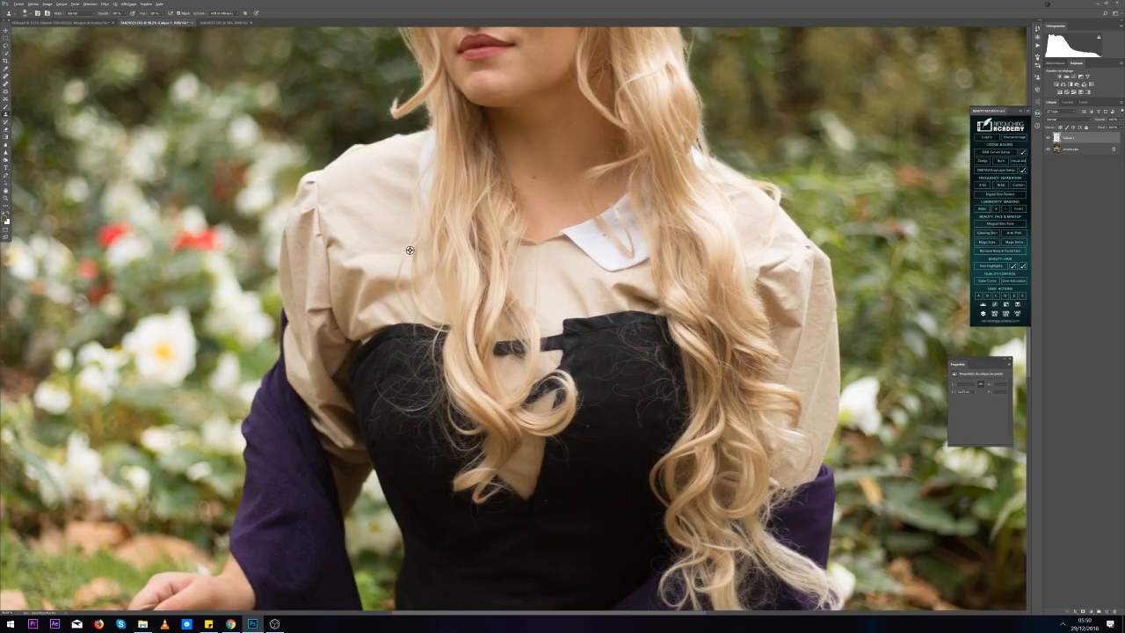
{"action": "left_click_drag", "start_coordinate": [492, 141], "coordinate": [525, 373]}
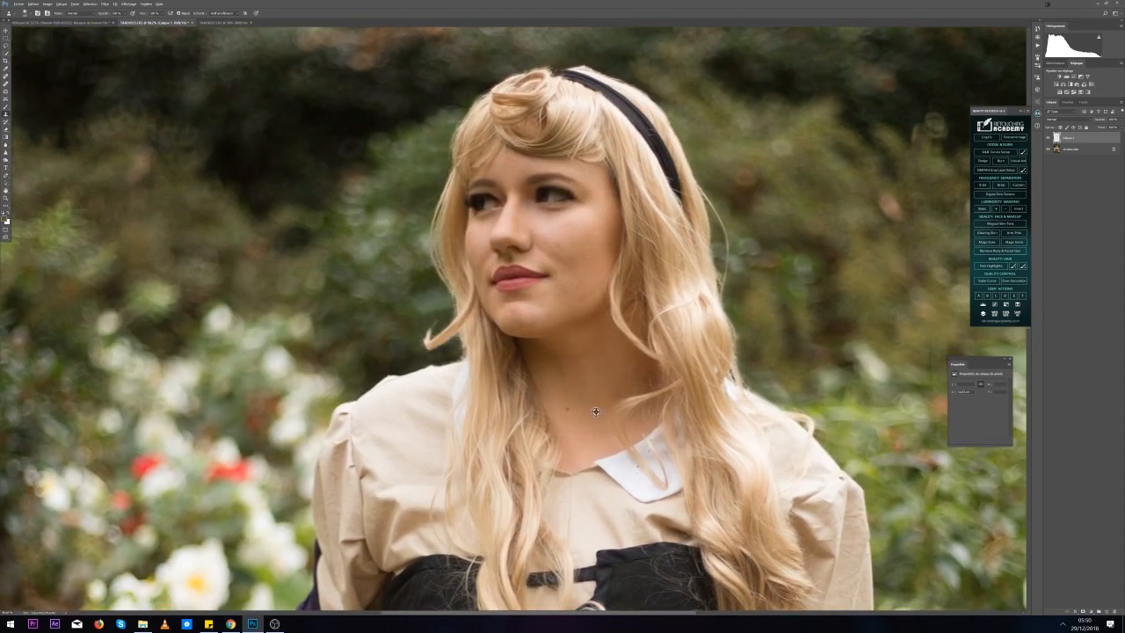
{"action": "scroll", "coordinate": [569, 406], "scroll_direction": "down", "scroll_amount": 4}
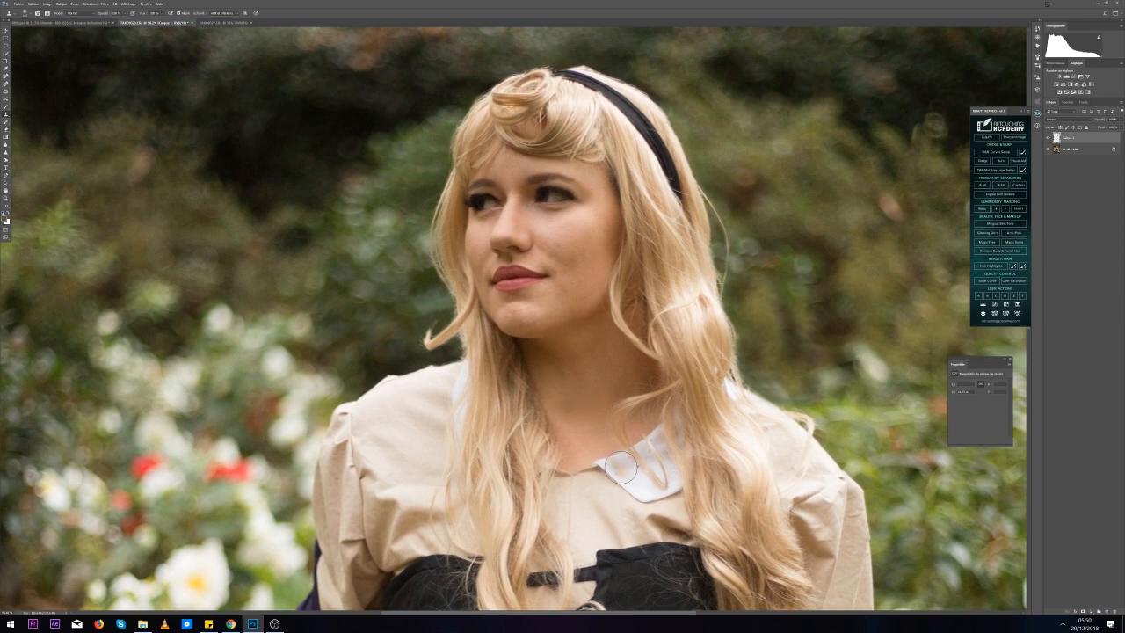
{"action": "scroll", "coordinate": [490, 356], "scroll_direction": "up", "scroll_amount": 4}
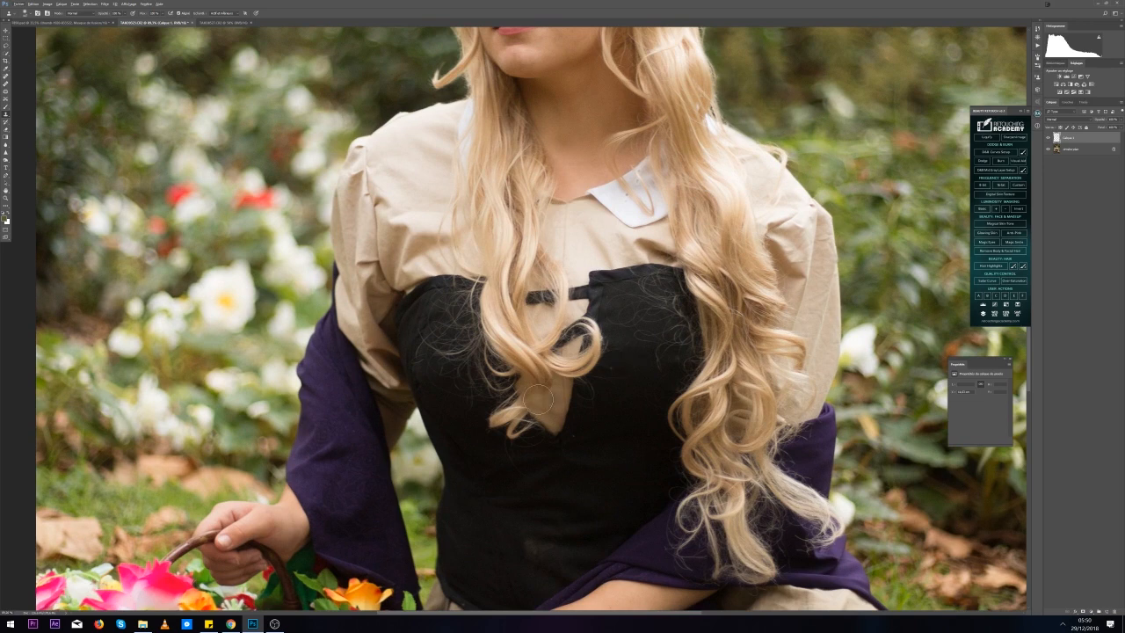
Create a merged copy of the visible layers on a new top layer and select the Patch tool
{"action": "left_click", "coordinate": [1105, 613]}
{"action": "key", "text": "j"}
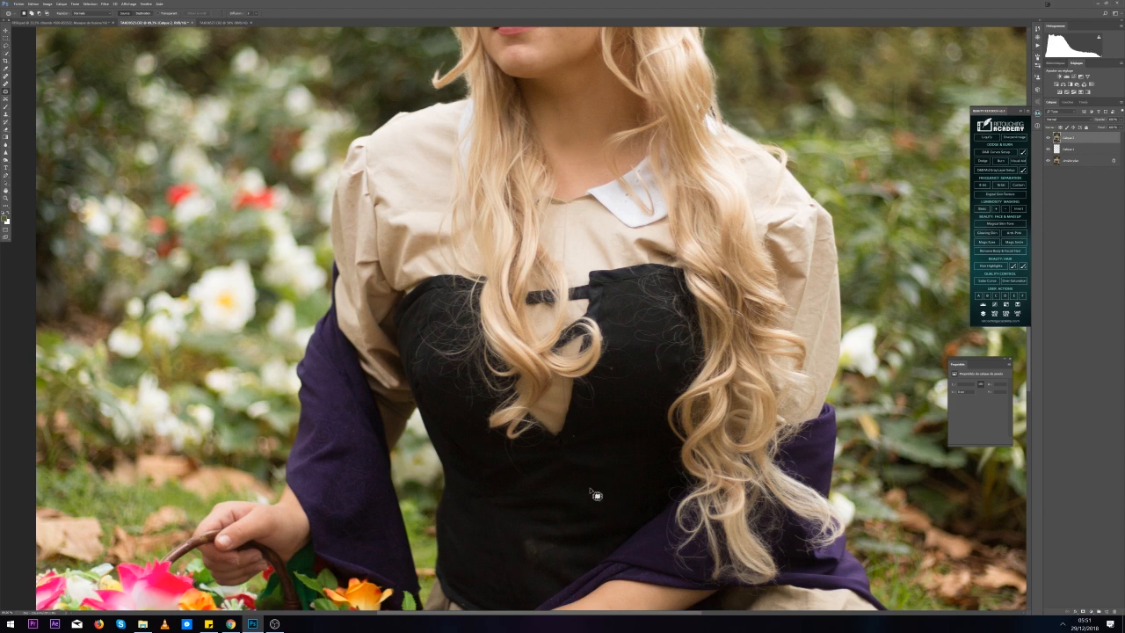
{"action": "scroll", "coordinate": [597, 465], "scroll_direction": "up", "scroll_amount": 4}
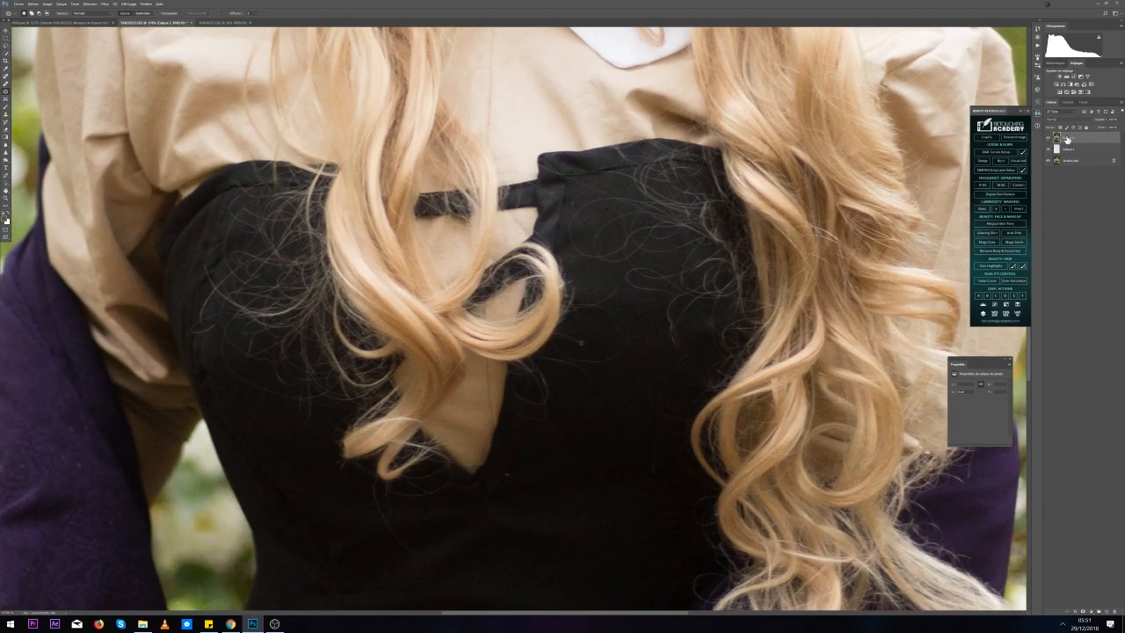
Patch the stray hairs on the black bodice beside and below the looped front curl with clean fabric
{"action": "mouse_move", "coordinate": [580, 297]}
{"action": "left_mouse_down"}
{"action": "mouse_move", "coordinate": [559, 360]}
{"action": "mouse_move", "coordinate": [584, 397]}
{"action": "mouse_move", "coordinate": [635, 351]}
{"action": "mouse_move", "coordinate": [615, 278]}
{"action": "mouse_move", "coordinate": [601, 300]}
{"action": "left_mouse_up"}
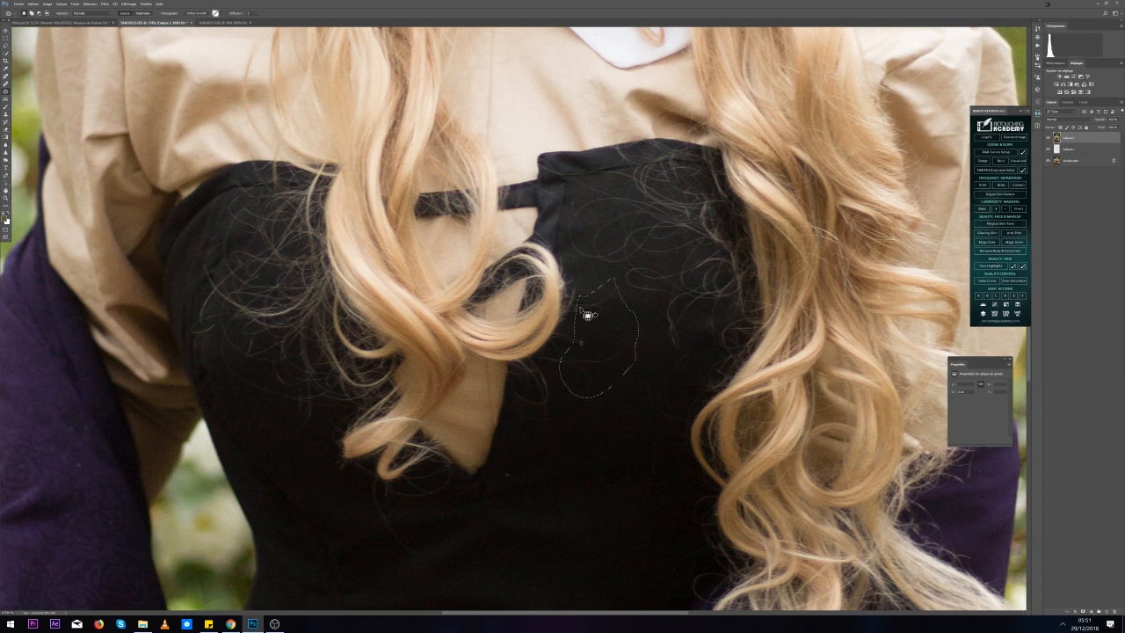
{"action": "left_click", "coordinate": [6, 103]}
{"action": "left_click", "coordinate": [5, 97]}
{"action": "left_click", "coordinate": [5, 100]}
{"action": "left_click", "coordinate": [5, 98]}
{"action": "left_click_drag", "start_coordinate": [622, 349], "coordinate": [615, 449]}
{"action": "key", "text": "ctrl+d"}
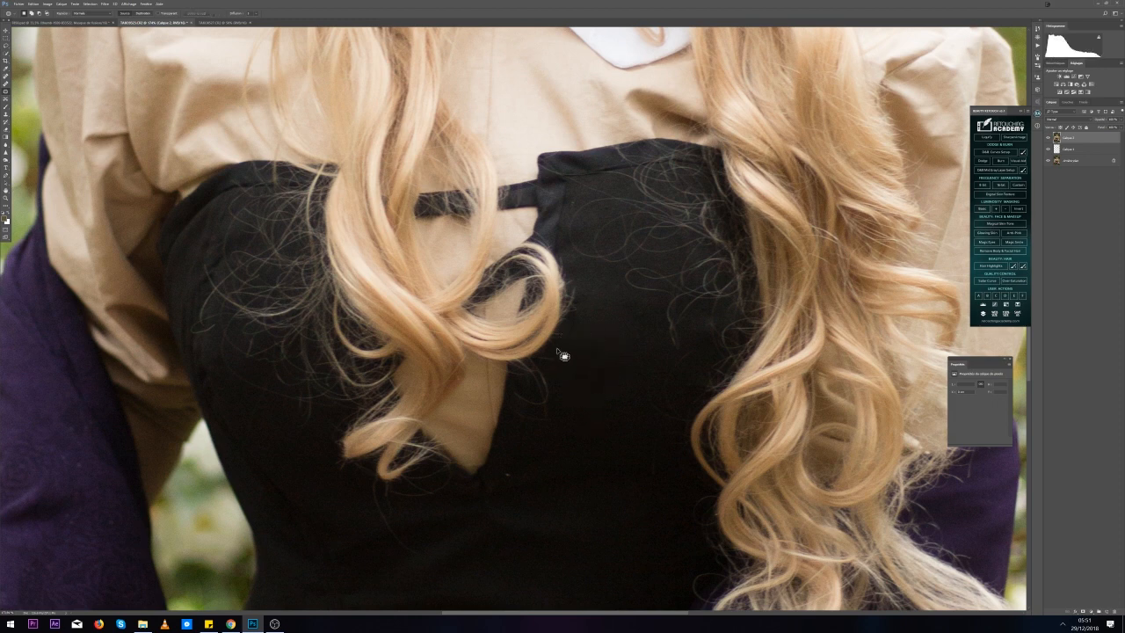
{"action": "mouse_move", "coordinate": [557, 352]}
{"action": "left_mouse_down"}
{"action": "mouse_move", "coordinate": [517, 403]}
{"action": "mouse_move", "coordinate": [539, 389]}
{"action": "mouse_move", "coordinate": [515, 384]}
{"action": "mouse_move", "coordinate": [507, 422]}
{"action": "mouse_move", "coordinate": [547, 438]}
{"action": "mouse_move", "coordinate": [568, 419]}
{"action": "mouse_move", "coordinate": [549, 416]}
{"action": "mouse_move", "coordinate": [539, 375]}
{"action": "mouse_move", "coordinate": [520, 402]}
{"action": "mouse_move", "coordinate": [556, 383]}
{"action": "left_mouse_up"}
{"action": "left_click_drag", "start_coordinate": [537, 385], "coordinate": [564, 413]}
{"action": "mouse_move", "coordinate": [551, 352]}
{"action": "left_mouse_down"}
{"action": "mouse_move", "coordinate": [529, 363]}
{"action": "mouse_move", "coordinate": [587, 366]}
{"action": "mouse_move", "coordinate": [584, 385]}
{"action": "left_mouse_up"}
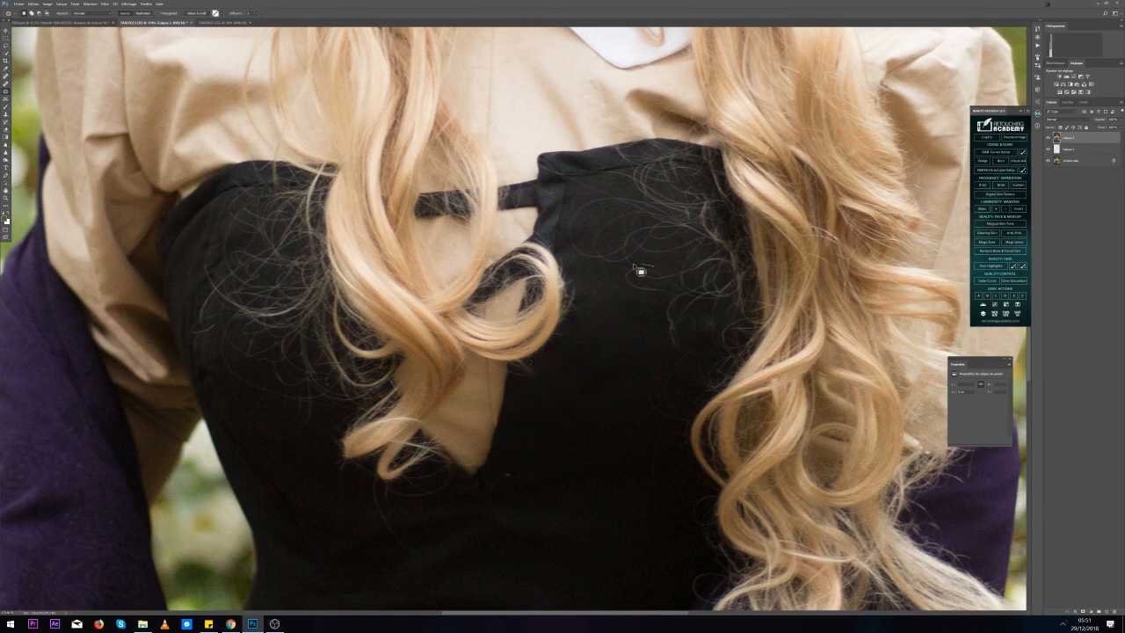
Patch the wispy hairs across the bodice cup beside the long hair, from the upper middle down to its lower part
{"action": "mouse_move", "coordinate": [633, 265]}
{"action": "left_mouse_down"}
{"action": "mouse_move", "coordinate": [673, 371]}
{"action": "mouse_move", "coordinate": [683, 298]}
{"action": "mouse_move", "coordinate": [638, 265]}
{"action": "mouse_move", "coordinate": [618, 232]}
{"action": "left_mouse_up"}
{"action": "left_click_drag", "start_coordinate": [610, 277], "coordinate": [609, 276]}
{"action": "mouse_move", "coordinate": [575, 215]}
{"action": "left_mouse_down"}
{"action": "mouse_move", "coordinate": [608, 214]}
{"action": "mouse_move", "coordinate": [612, 259]}
{"action": "left_mouse_up"}
{"action": "mouse_move", "coordinate": [625, 215]}
{"action": "left_mouse_down"}
{"action": "mouse_move", "coordinate": [654, 202]}
{"action": "mouse_move", "coordinate": [664, 289]}
{"action": "mouse_move", "coordinate": [608, 218]}
{"action": "mouse_move", "coordinate": [599, 292]}
{"action": "left_mouse_up"}
{"action": "left_click_drag", "start_coordinate": [688, 250], "coordinate": [708, 208]}
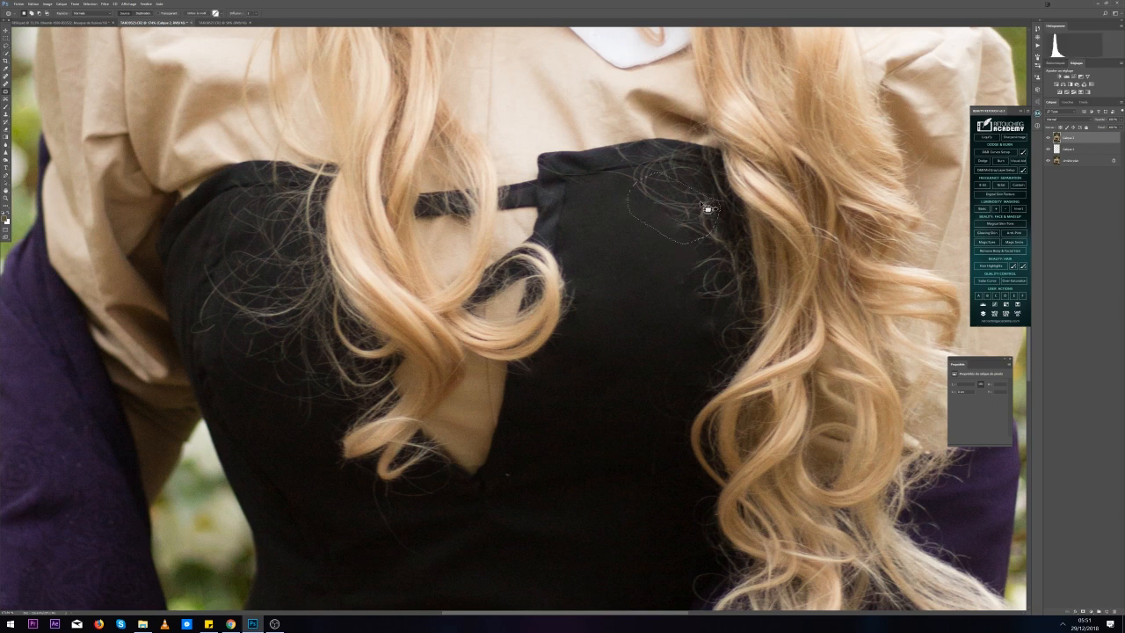
{"action": "mouse_move", "coordinate": [700, 294]}
{"action": "left_mouse_down"}
{"action": "mouse_move", "coordinate": [725, 266]}
{"action": "mouse_move", "coordinate": [703, 260]}
{"action": "mouse_move", "coordinate": [720, 371]}
{"action": "mouse_move", "coordinate": [696, 323]}
{"action": "mouse_move", "coordinate": [679, 329]}
{"action": "left_mouse_up"}
{"action": "mouse_move", "coordinate": [678, 378]}
{"action": "left_mouse_down"}
{"action": "mouse_move", "coordinate": [681, 420]}
{"action": "mouse_move", "coordinate": [653, 422]}
{"action": "mouse_move", "coordinate": [657, 350]}
{"action": "mouse_move", "coordinate": [687, 353]}
{"action": "mouse_move", "coordinate": [630, 387]}
{"action": "left_mouse_up"}
{"action": "key", "text": "ctrl+d"}
{"action": "mouse_move", "coordinate": [664, 428]}
{"action": "left_mouse_down"}
{"action": "mouse_move", "coordinate": [655, 476]}
{"action": "mouse_move", "coordinate": [633, 424]}
{"action": "mouse_move", "coordinate": [629, 445]}
{"action": "left_mouse_up"}
{"action": "key", "text": "ctrl+d"}
Patch the light specks below the point of the neckline opening and the faint hair hanging under the curl tip
{"action": "mouse_move", "coordinate": [486, 482]}
{"action": "left_mouse_down"}
{"action": "mouse_move", "coordinate": [452, 495]}
{"action": "mouse_move", "coordinate": [475, 496]}
{"action": "mouse_move", "coordinate": [546, 459]}
{"action": "mouse_move", "coordinate": [513, 479]}
{"action": "left_mouse_up"}
{"action": "key", "text": "ctrl+d"}
{"action": "left_click_drag", "start_coordinate": [507, 478], "coordinate": [531, 454]}
{"action": "key", "text": "ctrl+d"}
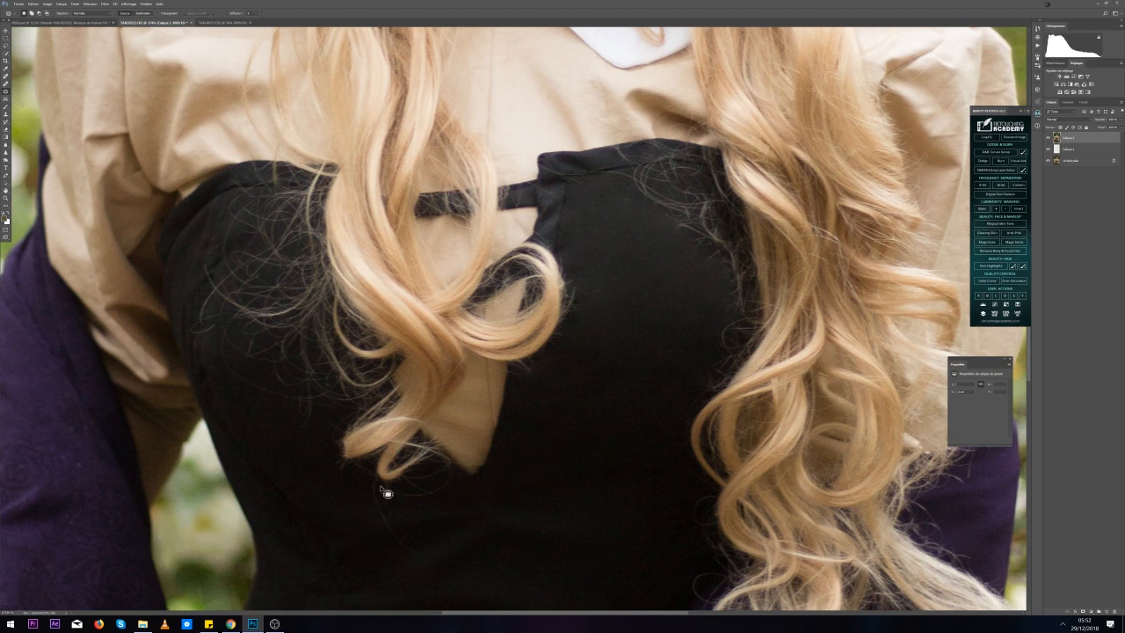
{"action": "mouse_move", "coordinate": [420, 566]}
{"action": "left_mouse_down"}
{"action": "mouse_move", "coordinate": [389, 547]}
{"action": "mouse_move", "coordinate": [356, 492]}
{"action": "left_mouse_up"}
{"action": "key", "text": "ctrl+d"}
Patch a leftover mark on the cup beside the long hair and the fine hairs directly beneath the front curl's tip
{"action": "left_click_drag", "start_coordinate": [635, 228], "coordinate": [636, 229]}
{"action": "left_click_drag", "start_coordinate": [636, 229], "coordinate": [639, 240]}
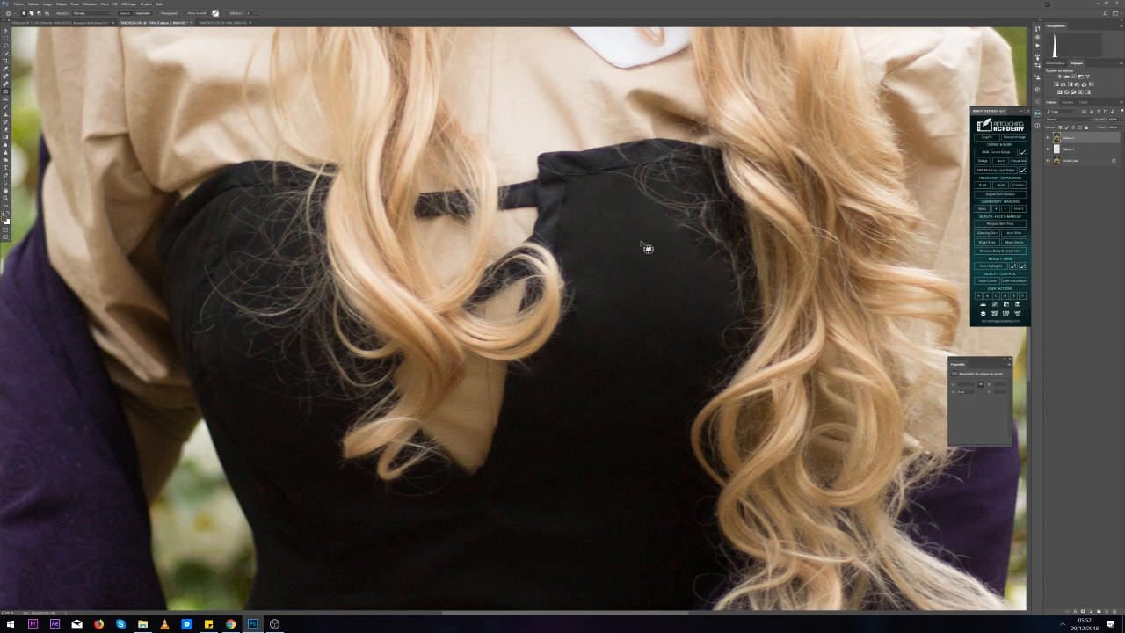
{"action": "key", "text": "ctrl+d"}
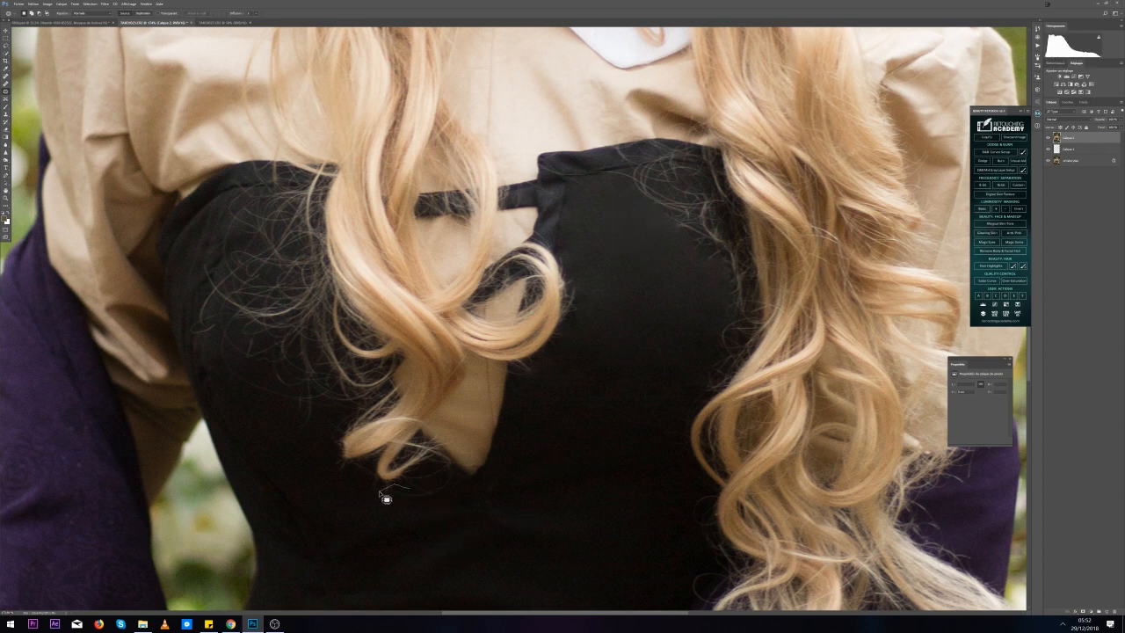
{"action": "mouse_move", "coordinate": [380, 491]}
{"action": "left_mouse_down"}
{"action": "mouse_move", "coordinate": [423, 503]}
{"action": "mouse_move", "coordinate": [464, 485]}
{"action": "mouse_move", "coordinate": [438, 462]}
{"action": "mouse_move", "coordinate": [409, 480]}
{"action": "left_mouse_up"}
{"action": "mouse_move", "coordinate": [419, 480]}
{"action": "left_mouse_down"}
{"action": "mouse_move", "coordinate": [405, 489]}
{"action": "mouse_move", "coordinate": [334, 463]}
{"action": "mouse_move", "coordinate": [292, 433]}
{"action": "left_mouse_up"}
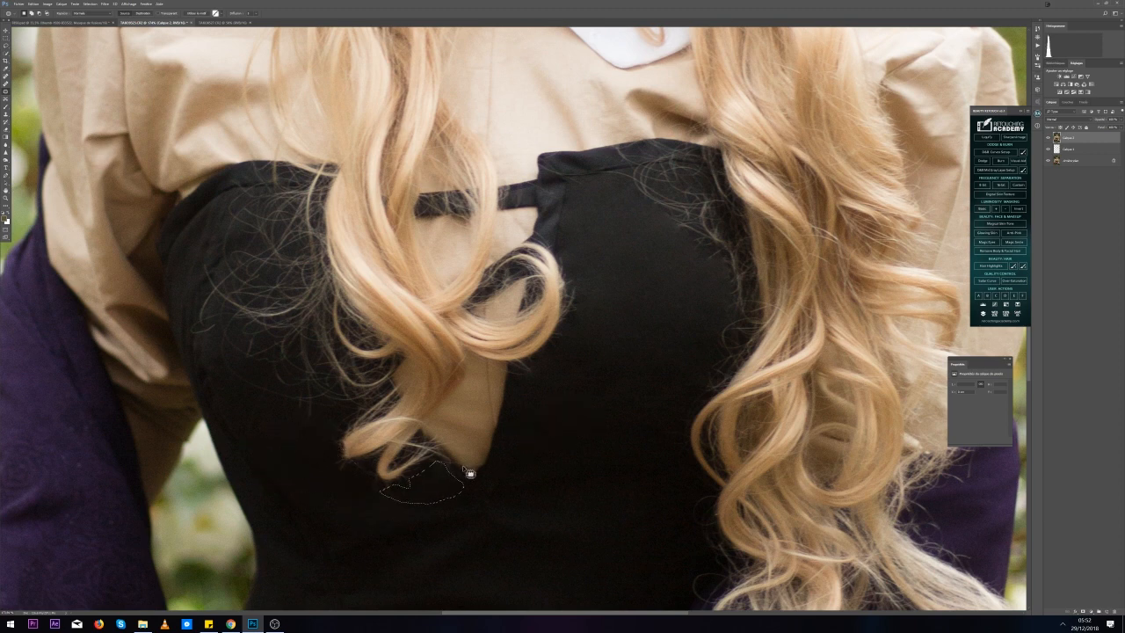
{"action": "key", "text": "ctrl+d"}
{"action": "mouse_move", "coordinate": [359, 460]}
{"action": "left_mouse_down"}
{"action": "mouse_move", "coordinate": [378, 494]}
{"action": "mouse_move", "coordinate": [368, 466]}
{"action": "left_mouse_up"}
{"action": "left_click_drag", "start_coordinate": [369, 475], "coordinate": [349, 487]}
{"action": "key", "text": "ctrl+d"}
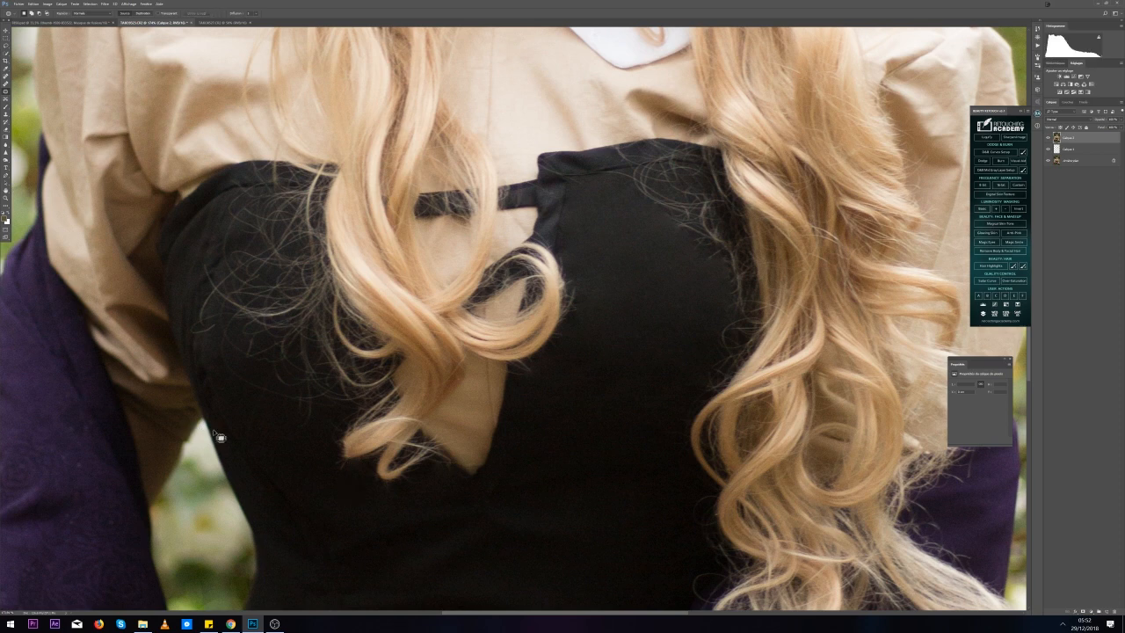
Patch the loose hairs over the lower part of the bodice cup beside the front curls
{"action": "mouse_move", "coordinate": [323, 446]}
{"action": "left_mouse_down"}
{"action": "mouse_move", "coordinate": [266, 431]}
{"action": "mouse_move", "coordinate": [312, 401]}
{"action": "mouse_move", "coordinate": [240, 406]}
{"action": "mouse_move", "coordinate": [280, 430]}
{"action": "left_mouse_up"}
{"action": "left_click_drag", "start_coordinate": [296, 387], "coordinate": [294, 394]}
{"action": "key", "text": "ctrl+d"}
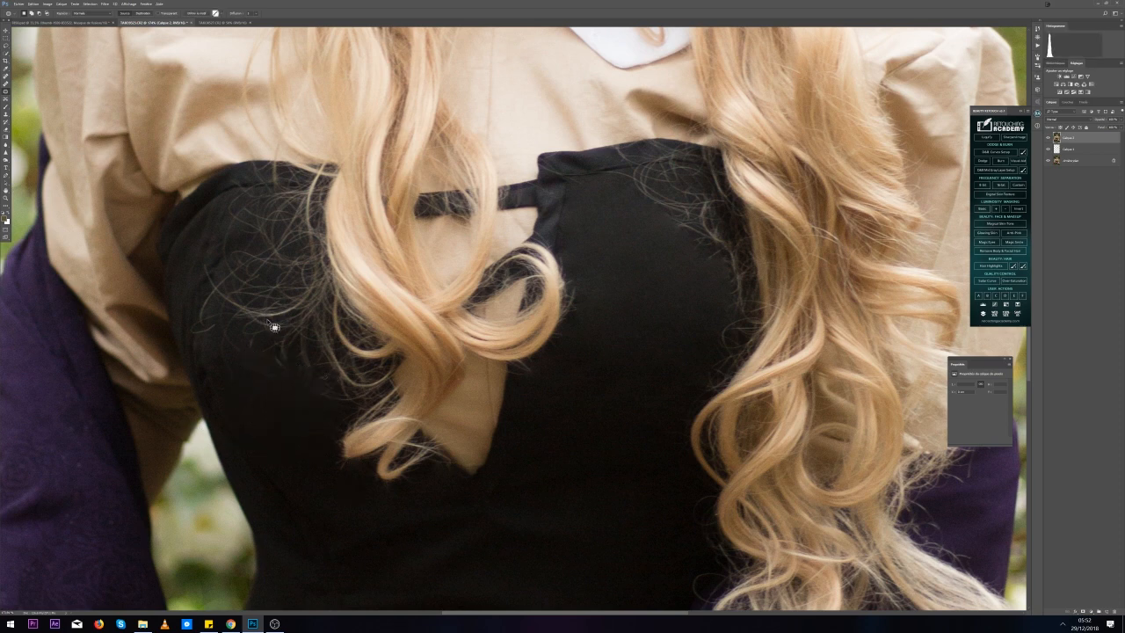
{"action": "mouse_move", "coordinate": [266, 319]}
{"action": "left_mouse_down"}
{"action": "mouse_move", "coordinate": [289, 404]}
{"action": "mouse_move", "coordinate": [269, 350]}
{"action": "mouse_move", "coordinate": [254, 390]}
{"action": "mouse_move", "coordinate": [281, 426]}
{"action": "left_mouse_up"}
{"action": "key", "text": "ctrl+d"}
{"action": "mouse_move", "coordinate": [279, 378]}
{"action": "left_mouse_down"}
{"action": "mouse_move", "coordinate": [238, 424]}
{"action": "mouse_move", "coordinate": [234, 366]}
{"action": "left_mouse_up"}
{"action": "left_click_drag", "start_coordinate": [256, 410], "coordinate": [265, 420]}
{"action": "key", "text": "ctrl+d"}
{"action": "mouse_move", "coordinate": [283, 329]}
{"action": "left_mouse_down"}
{"action": "mouse_move", "coordinate": [255, 328]}
{"action": "mouse_move", "coordinate": [267, 316]}
{"action": "left_mouse_up"}
{"action": "left_click_drag", "start_coordinate": [259, 354], "coordinate": [281, 411]}
{"action": "key", "text": "ctrl+d"}
Patch the remaining frizz over the middle and outer side of the cup beside the front curls
{"action": "mouse_move", "coordinate": [241, 292]}
{"action": "left_mouse_down"}
{"action": "mouse_move", "coordinate": [216, 315]}
{"action": "mouse_move", "coordinate": [228, 386]}
{"action": "mouse_move", "coordinate": [218, 358]}
{"action": "mouse_move", "coordinate": [289, 292]}
{"action": "left_mouse_up"}
{"action": "left_click_drag", "start_coordinate": [262, 341], "coordinate": [266, 403]}
{"action": "mouse_move", "coordinate": [239, 255]}
{"action": "left_mouse_down"}
{"action": "mouse_move", "coordinate": [206, 322]}
{"action": "mouse_move", "coordinate": [233, 364]}
{"action": "mouse_move", "coordinate": [284, 264]}
{"action": "mouse_move", "coordinate": [236, 254]}
{"action": "left_mouse_up"}
{"action": "left_click_drag", "start_coordinate": [263, 345], "coordinate": [646, 336]}
{"action": "key", "text": "ctrl+d"}
{"action": "mouse_move", "coordinate": [200, 301]}
{"action": "left_mouse_down"}
{"action": "mouse_move", "coordinate": [195, 360]}
{"action": "mouse_move", "coordinate": [251, 319]}
{"action": "mouse_move", "coordinate": [255, 360]}
{"action": "mouse_move", "coordinate": [205, 375]}
{"action": "mouse_move", "coordinate": [213, 396]}
{"action": "left_mouse_up"}
{"action": "key", "text": "ctrl+d"}
{"action": "mouse_move", "coordinate": [221, 245]}
{"action": "left_mouse_down"}
{"action": "mouse_move", "coordinate": [235, 257]}
{"action": "mouse_move", "coordinate": [194, 257]}
{"action": "left_mouse_up"}
{"action": "key", "text": "ctrl+d"}
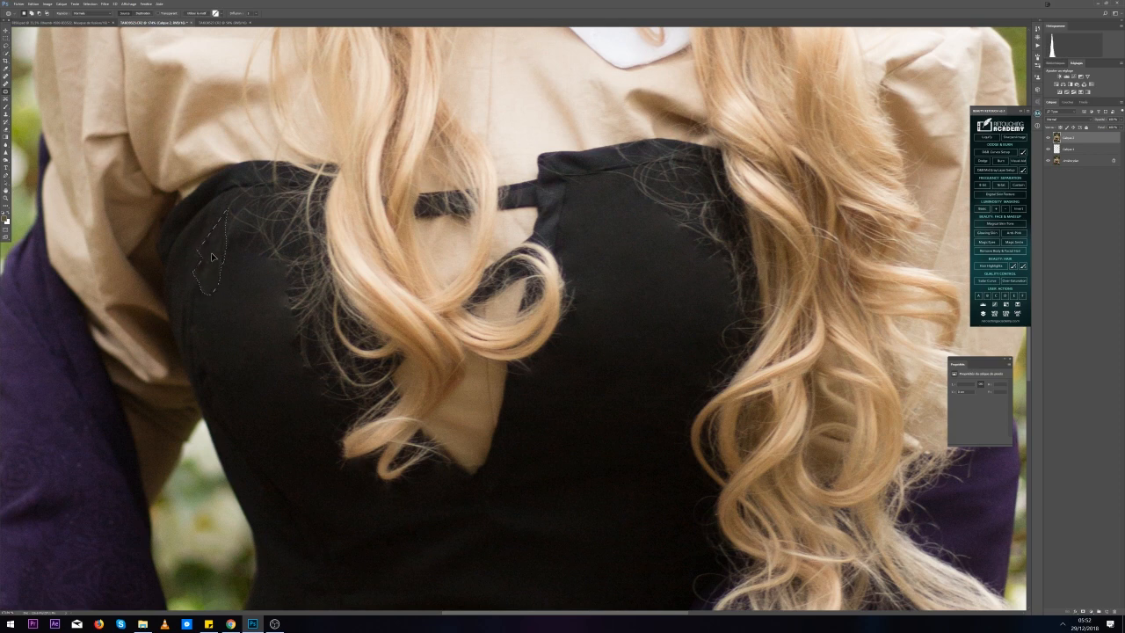
{"action": "mouse_move", "coordinate": [248, 288]}
{"action": "left_mouse_down"}
{"action": "mouse_move", "coordinate": [329, 310]}
{"action": "mouse_move", "coordinate": [322, 406]}
{"action": "mouse_move", "coordinate": [281, 347]}
{"action": "mouse_move", "coordinate": [270, 382]}
{"action": "mouse_move", "coordinate": [314, 398]}
{"action": "mouse_move", "coordinate": [336, 338]}
{"action": "mouse_move", "coordinate": [305, 324]}
{"action": "left_mouse_up"}
{"action": "key", "text": "ctrl+d"}
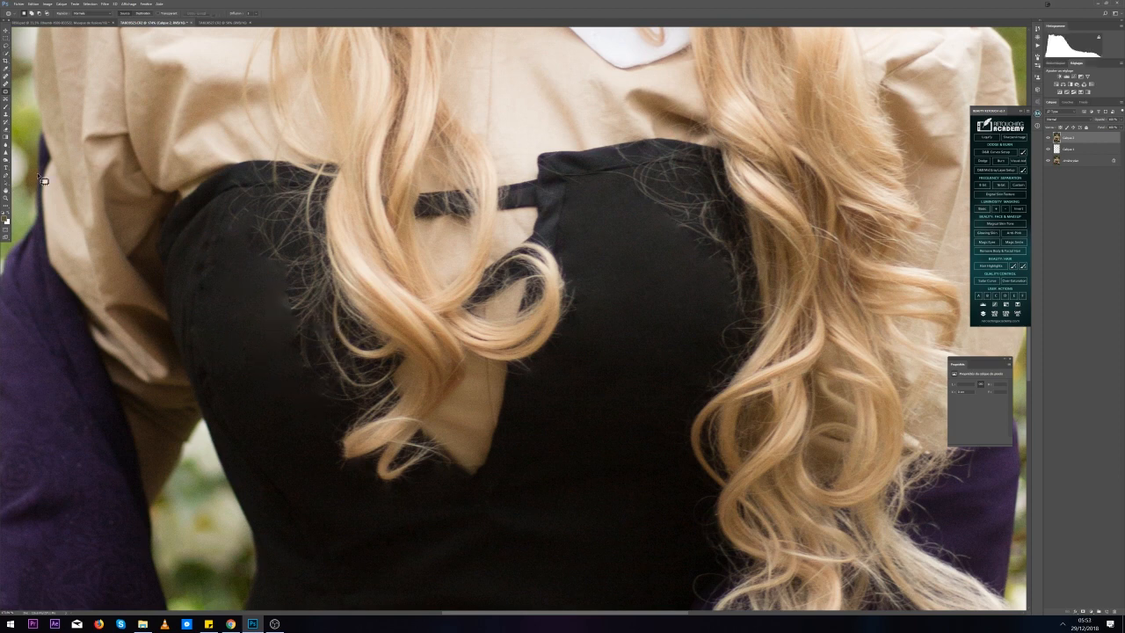
Try cloning black fabric over the wispy hairs along the long hair's edge with a resized Clone Stamp brush
{"action": "left_click", "coordinate": [7, 114]}
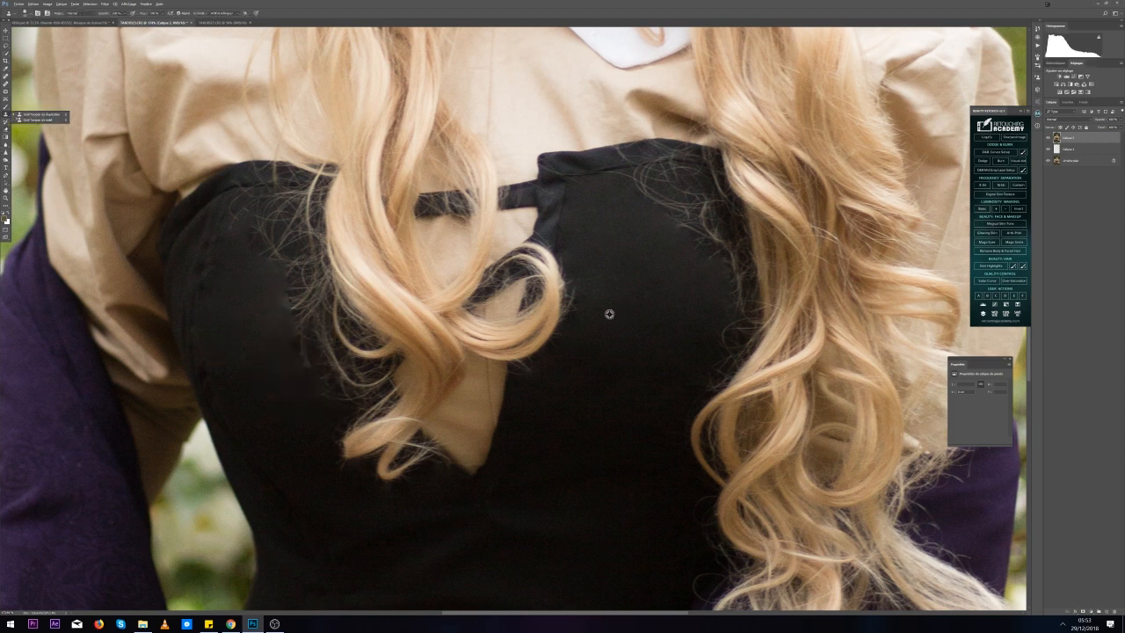
{"action": "left_click", "coordinate": [656, 295], "text": "alt"}
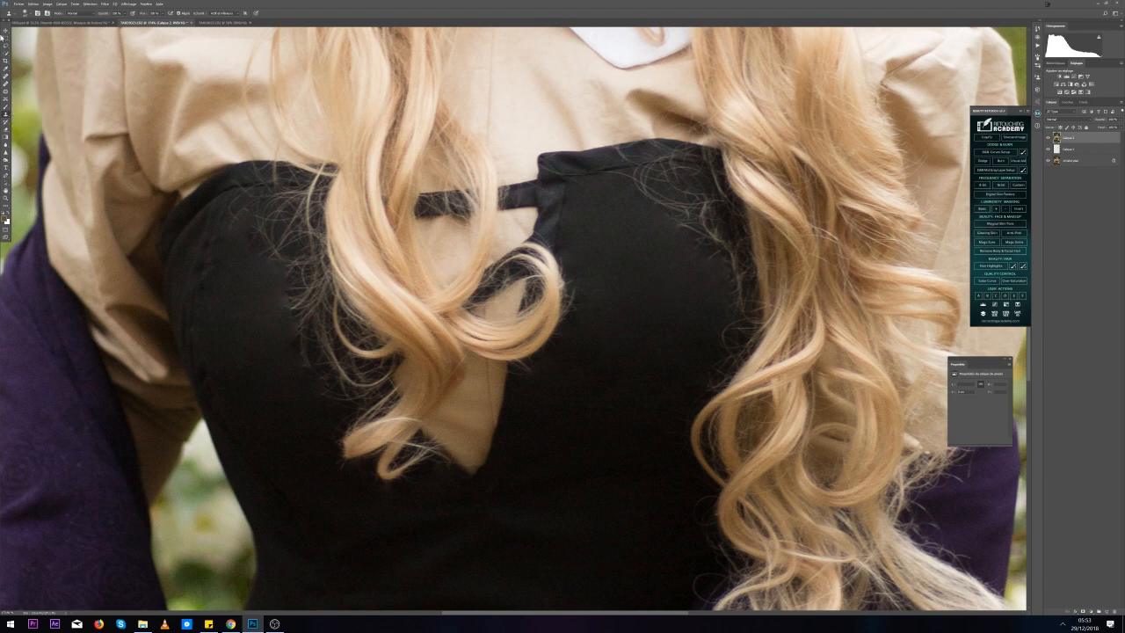
{"action": "left_click", "coordinate": [34, 15]}
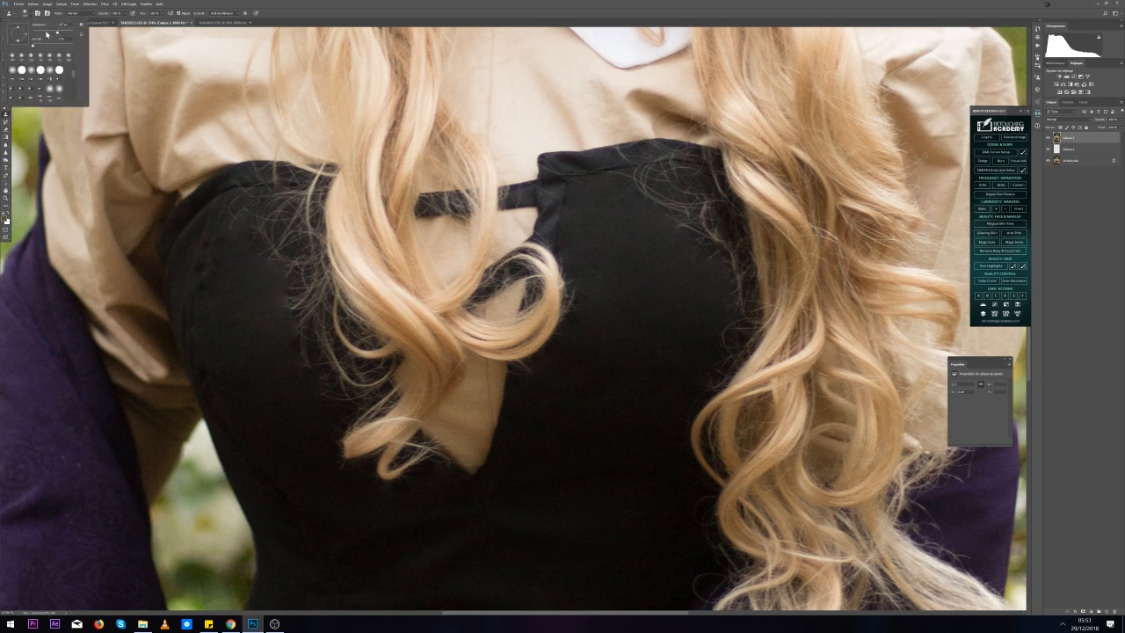
{"action": "left_click", "coordinate": [640, 267], "text": "alt"}
{"action": "mouse_move", "coordinate": [696, 264]}
{"action": "left_mouse_down"}
{"action": "mouse_move", "coordinate": [694, 216]}
{"action": "mouse_move", "coordinate": [714, 231]}
{"action": "mouse_move", "coordinate": [735, 308]}
{"action": "mouse_move", "coordinate": [681, 400]}
{"action": "mouse_move", "coordinate": [706, 346]}
{"action": "mouse_move", "coordinate": [708, 249]}
{"action": "mouse_move", "coordinate": [675, 212]}
{"action": "mouse_move", "coordinate": [714, 227]}
{"action": "mouse_move", "coordinate": [694, 213]}
{"action": "mouse_move", "coordinate": [685, 235]}
{"action": "mouse_move", "coordinate": [678, 204]}
{"action": "left_mouse_up"}
{"action": "left_click", "coordinate": [689, 257], "text": "alt"}
{"action": "key", "text": "ctrl+z"}
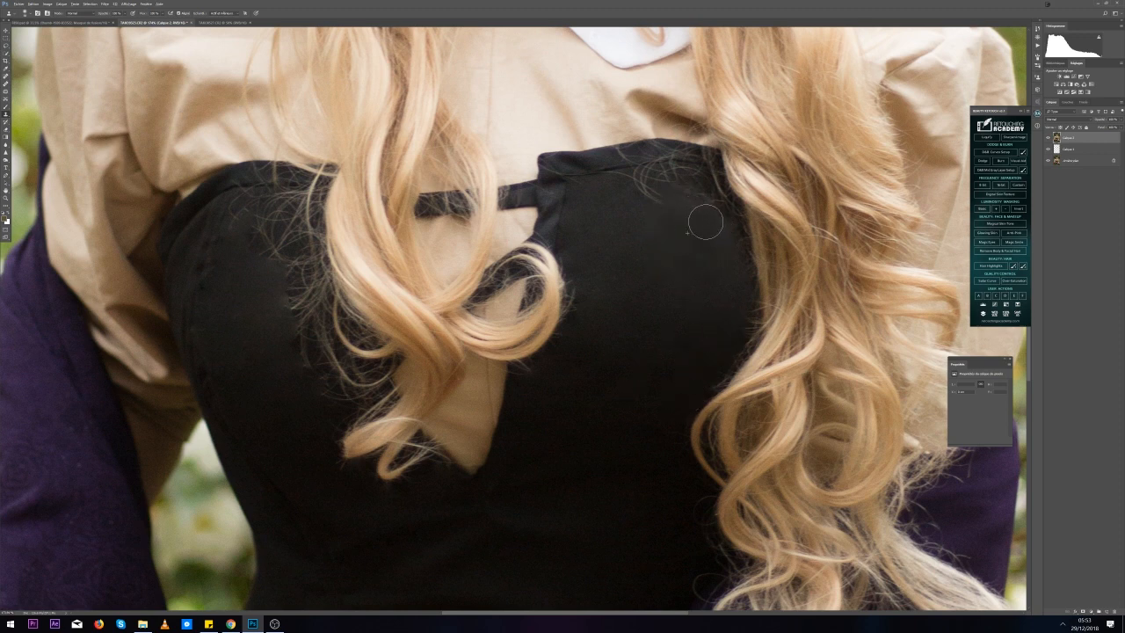
{"action": "key", "text": "ctrl+alt+z"}
Clone black fabric over the hairs between the long hair's edge and the upper seam of the adjacent cup
{"action": "left_click", "coordinate": [707, 286], "text": "alt"}
{"action": "mouse_move", "coordinate": [693, 244]}
{"action": "left_mouse_down"}
{"action": "mouse_move", "coordinate": [711, 216]}
{"action": "mouse_move", "coordinate": [677, 227]}
{"action": "mouse_move", "coordinate": [710, 210]}
{"action": "mouse_move", "coordinate": [689, 193]}
{"action": "mouse_move", "coordinate": [700, 211]}
{"action": "mouse_move", "coordinate": [676, 223]}
{"action": "mouse_move", "coordinate": [688, 204]}
{"action": "mouse_move", "coordinate": [659, 206]}
{"action": "mouse_move", "coordinate": [682, 203]}
{"action": "mouse_move", "coordinate": [683, 187]}
{"action": "mouse_move", "coordinate": [648, 201]}
{"action": "left_mouse_up"}
{"action": "left_click", "coordinate": [667, 248], "text": "alt"}
{"action": "left_click", "coordinate": [677, 227]}
{"action": "left_click", "coordinate": [709, 231], "text": "alt"}
{"action": "left_click", "coordinate": [694, 248], "text": "alt"}
{"action": "left_click", "coordinate": [672, 225], "text": "alt"}
{"action": "left_click", "coordinate": [622, 198], "text": "alt"}
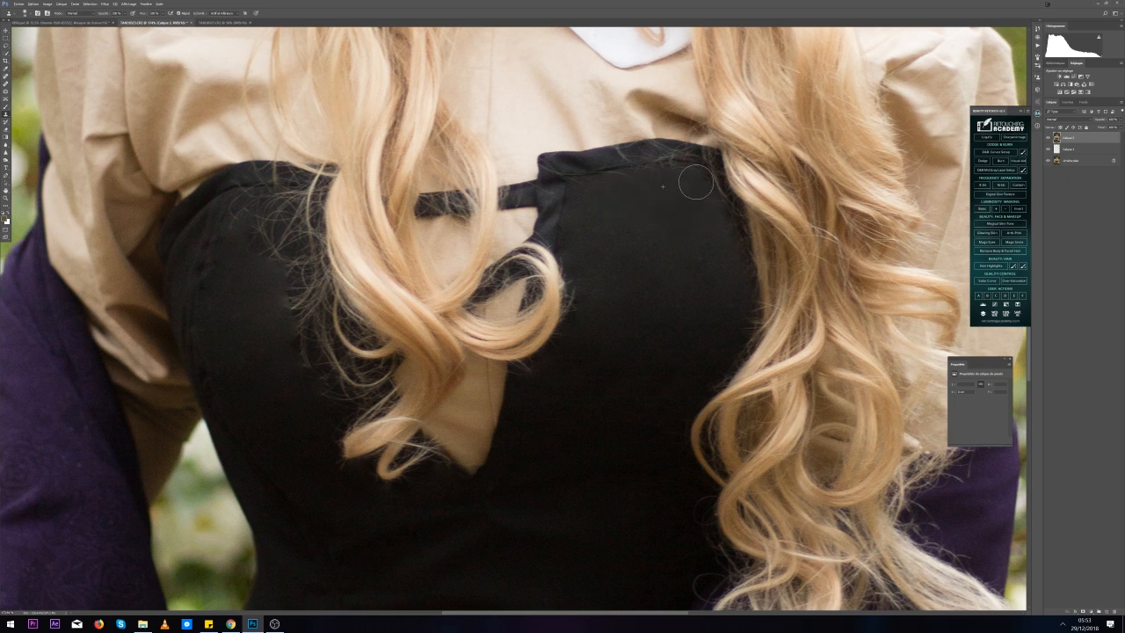
Heal the fine hairs along the bodice's top seam with a small Spot Healing Brush, and try it beside the front curls
{"action": "left_click", "coordinate": [8, 84]}
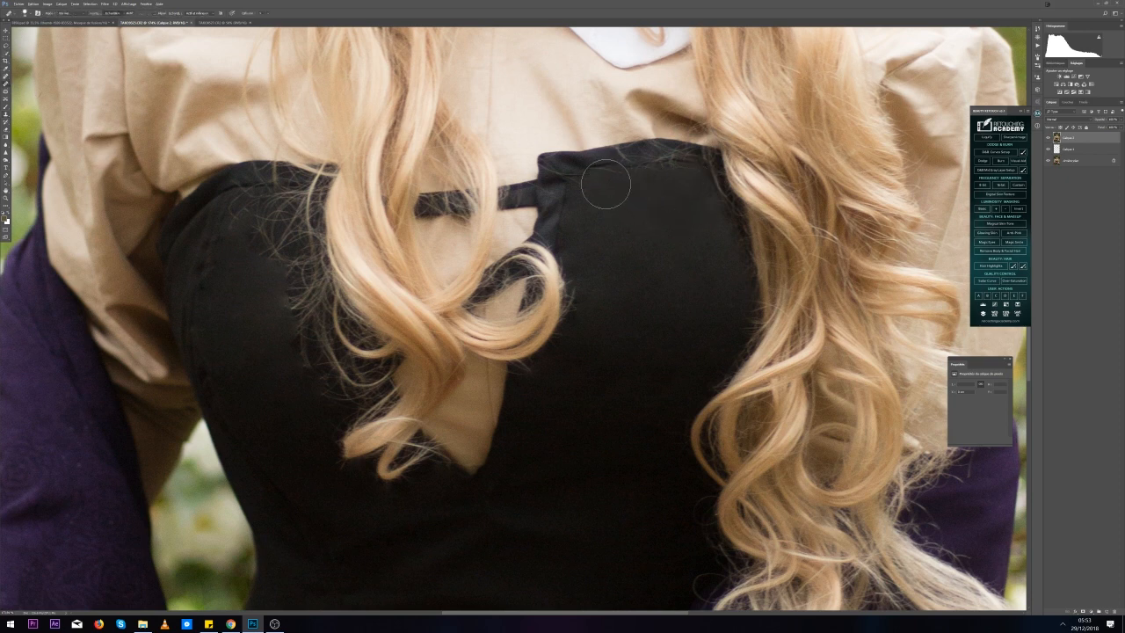
{"action": "left_click", "coordinate": [26, 14]}
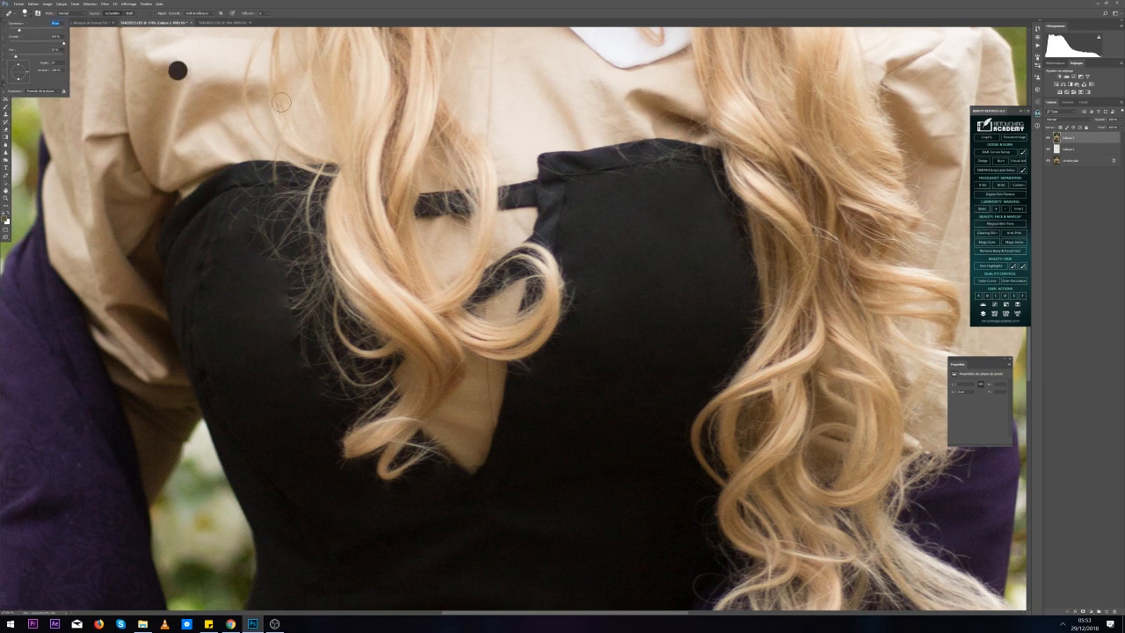
{"action": "left_click", "coordinate": [3, 104]}
{"action": "left_click", "coordinate": [5, 76]}
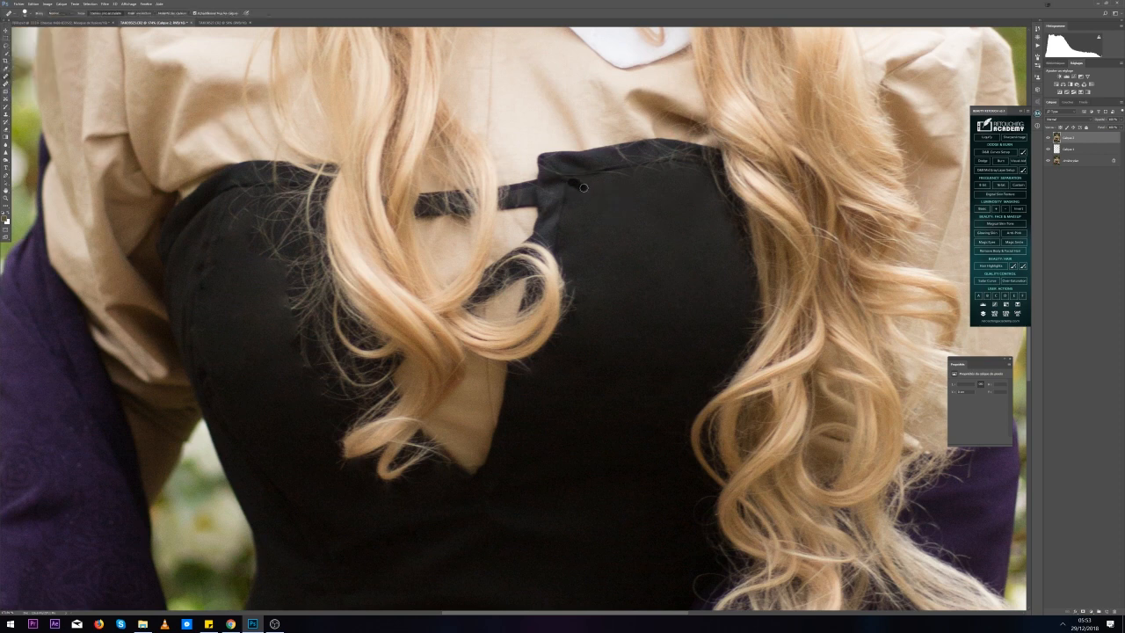
{"action": "mouse_move", "coordinate": [603, 177]}
{"action": "left_mouse_down"}
{"action": "mouse_move", "coordinate": [625, 176]}
{"action": "mouse_move", "coordinate": [583, 173]}
{"action": "left_mouse_up"}
{"action": "mouse_move", "coordinate": [646, 171]}
{"action": "left_mouse_down"}
{"action": "mouse_move", "coordinate": [692, 170]}
{"action": "mouse_move", "coordinate": [643, 172]}
{"action": "mouse_move", "coordinate": [658, 158]}
{"action": "left_mouse_up"}
{"action": "left_click", "coordinate": [22, 13]}
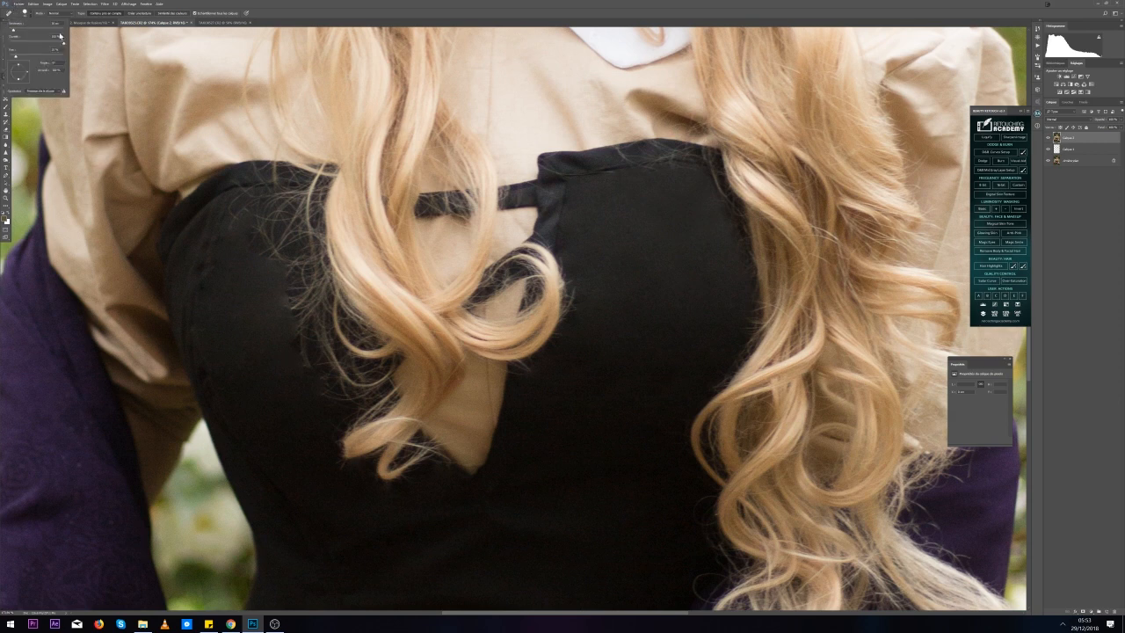
{"action": "left_click_drag", "start_coordinate": [310, 340], "coordinate": [302, 371]}
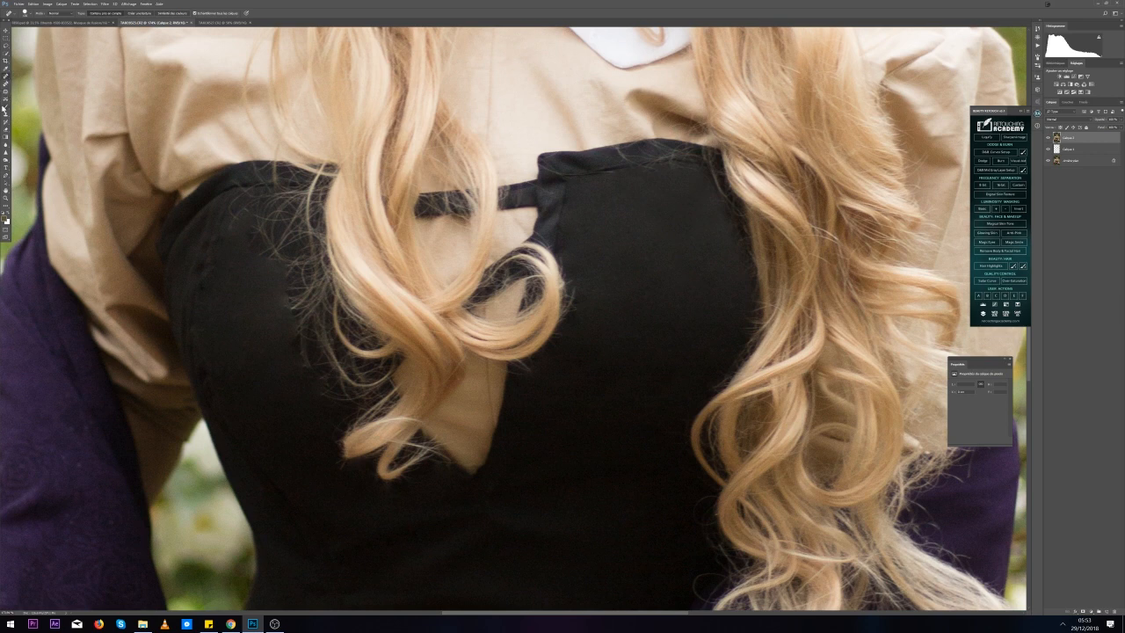
Clone black fabric over the frizz sticking out beside the lower front curls with the Clone Stamp
{"action": "left_click", "coordinate": [5, 113]}
{"action": "left_click", "coordinate": [255, 371], "text": "alt"}
{"action": "mouse_move", "coordinate": [288, 352]}
{"action": "left_mouse_down"}
{"action": "mouse_move", "coordinate": [314, 348]}
{"action": "mouse_move", "coordinate": [293, 354]}
{"action": "mouse_move", "coordinate": [329, 370]}
{"action": "mouse_move", "coordinate": [329, 360]}
{"action": "mouse_move", "coordinate": [330, 387]}
{"action": "mouse_move", "coordinate": [368, 382]}
{"action": "mouse_move", "coordinate": [351, 384]}
{"action": "mouse_move", "coordinate": [363, 391]}
{"action": "mouse_move", "coordinate": [374, 376]}
{"action": "mouse_move", "coordinate": [334, 397]}
{"action": "left_mouse_up"}
{"action": "left_click", "coordinate": [262, 344], "text": "alt"}
{"action": "left_click", "coordinate": [305, 402], "text": "alt"}
{"action": "left_click", "coordinate": [299, 436], "text": "alt"}
{"action": "left_click", "coordinate": [322, 395], "text": "alt"}
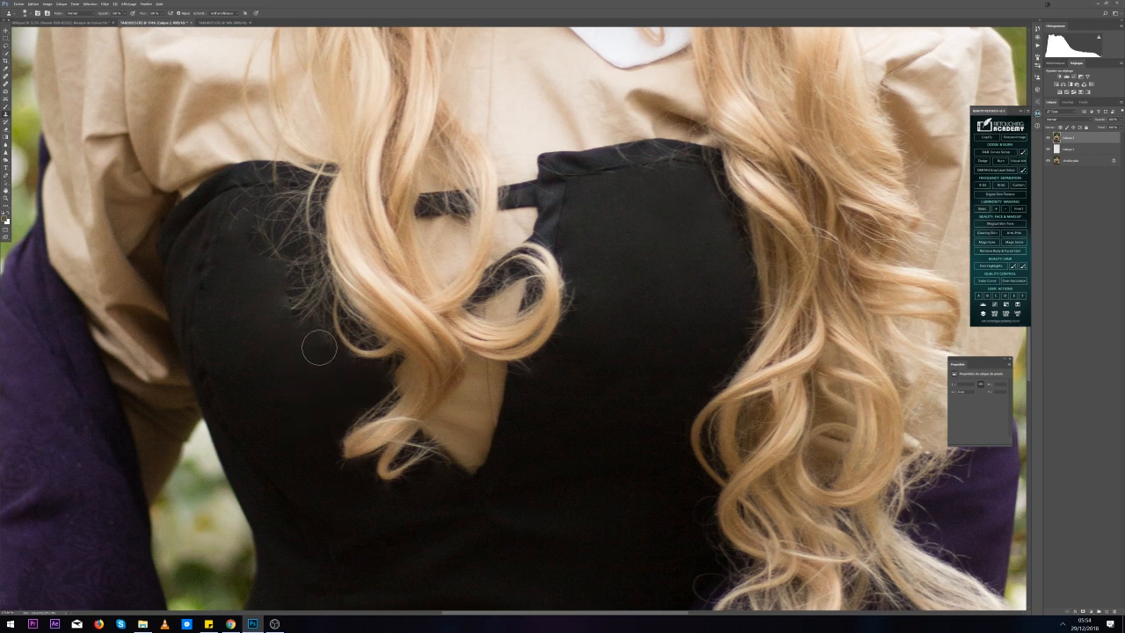
Clone black fabric over the loose hairs along the middle of the front strand's outer edge
{"action": "mouse_move", "coordinate": [319, 347]}
{"action": "left_mouse_down"}
{"action": "mouse_move", "coordinate": [295, 310]}
{"action": "mouse_move", "coordinate": [305, 316]}
{"action": "left_mouse_up"}
{"action": "left_click", "coordinate": [244, 336], "text": "alt"}
{"action": "left_click", "coordinate": [271, 343], "text": "alt"}
{"action": "left_click", "coordinate": [268, 324], "text": "alt"}
{"action": "left_click", "coordinate": [304, 310]}
{"action": "left_click", "coordinate": [265, 324], "text": "alt"}
{"action": "left_click_drag", "start_coordinate": [297, 273], "coordinate": [298, 302]}
{"action": "left_click", "coordinate": [293, 401], "text": "alt"}
{"action": "left_click_drag", "start_coordinate": [267, 363], "coordinate": [252, 359]}
{"action": "left_click", "coordinate": [288, 343], "text": "alt"}
{"action": "left_click", "coordinate": [236, 301], "text": "alt"}
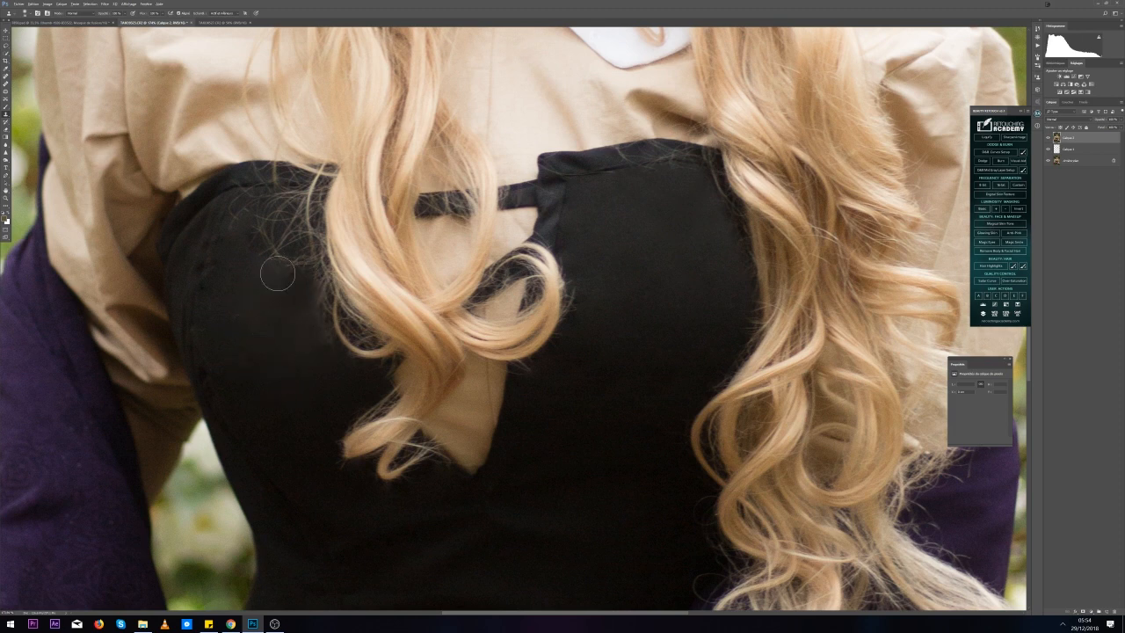
Clone black fabric over the wispy hairs on the upper part of the cup beside the front strand
{"action": "mouse_move", "coordinate": [278, 273]}
{"action": "left_mouse_down"}
{"action": "mouse_move", "coordinate": [288, 263]}
{"action": "mouse_move", "coordinate": [314, 302]}
{"action": "left_mouse_up"}
{"action": "left_click", "coordinate": [248, 298], "text": "alt"}
{"action": "key", "text": "ctrl+z"}
{"action": "left_click", "coordinate": [282, 315], "text": "alt"}
{"action": "left_click", "coordinate": [250, 296], "text": "alt"}
{"action": "mouse_move", "coordinate": [280, 267]}
{"action": "left_mouse_down"}
{"action": "mouse_move", "coordinate": [286, 205]}
{"action": "mouse_move", "coordinate": [251, 230]}
{"action": "mouse_move", "coordinate": [255, 239]}
{"action": "mouse_move", "coordinate": [245, 218]}
{"action": "mouse_move", "coordinate": [264, 213]}
{"action": "mouse_move", "coordinate": [246, 233]}
{"action": "left_mouse_up"}
{"action": "left_click", "coordinate": [240, 296], "text": "alt"}
{"action": "left_click", "coordinate": [279, 385], "text": "alt"}
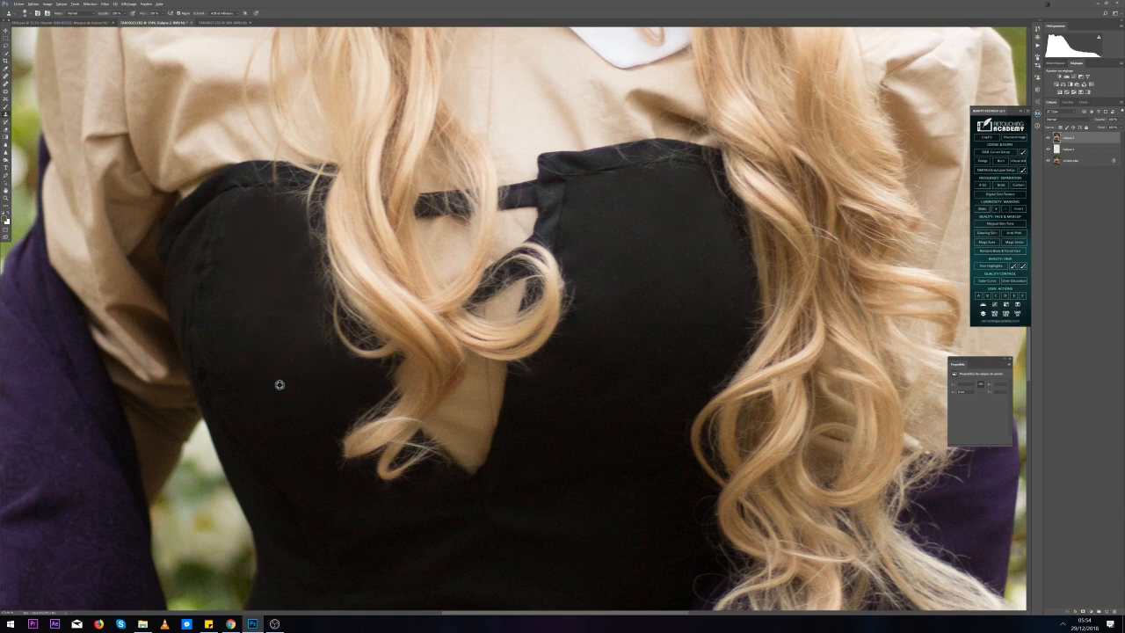
{"action": "left_click_drag", "start_coordinate": [318, 365], "coordinate": [330, 342]}
Lasso the cloned area of the cup beside the front curls and patch it with smooth fabric from the opposite side
{"action": "left_click", "coordinate": [4, 43]}
{"action": "mouse_move", "coordinate": [287, 204]}
{"action": "left_mouse_down"}
{"action": "mouse_move", "coordinate": [237, 218]}
{"action": "mouse_move", "coordinate": [215, 303]}
{"action": "mouse_move", "coordinate": [215, 373]}
{"action": "mouse_move", "coordinate": [282, 436]}
{"action": "mouse_move", "coordinate": [332, 397]}
{"action": "mouse_move", "coordinate": [330, 367]}
{"action": "left_mouse_up"}
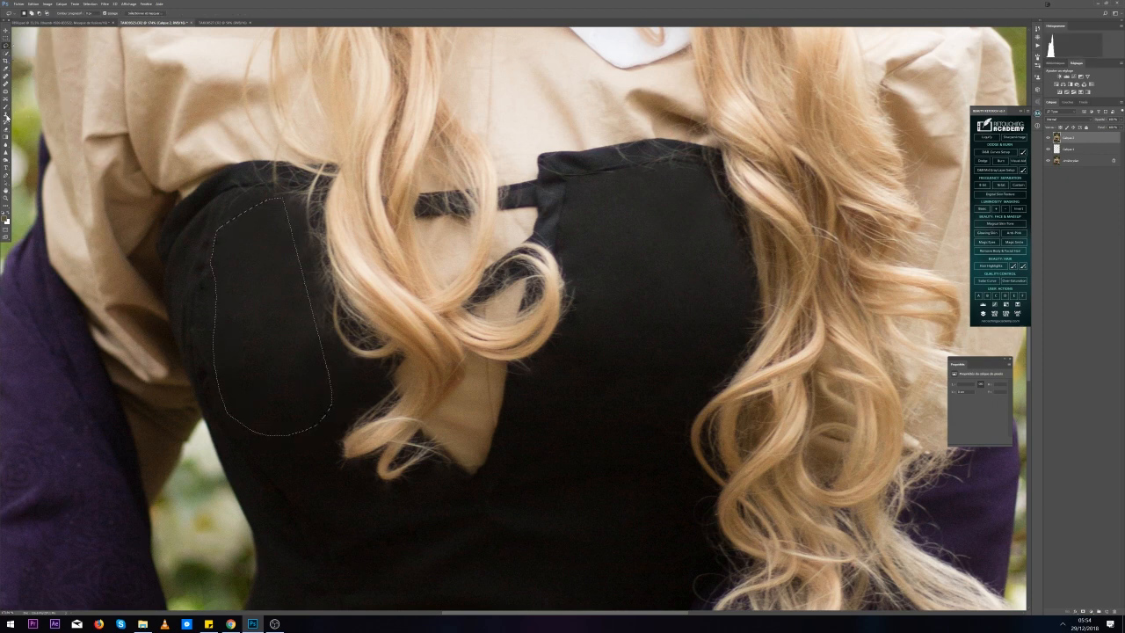
{"action": "left_click", "coordinate": [5, 95]}
{"action": "mouse_move", "coordinate": [251, 357]}
{"action": "left_mouse_down"}
{"action": "mouse_move", "coordinate": [635, 357]}
{"action": "mouse_move", "coordinate": [623, 339]}
{"action": "left_mouse_up"}
{"action": "left_click_drag", "start_coordinate": [254, 312], "coordinate": [597, 452]}
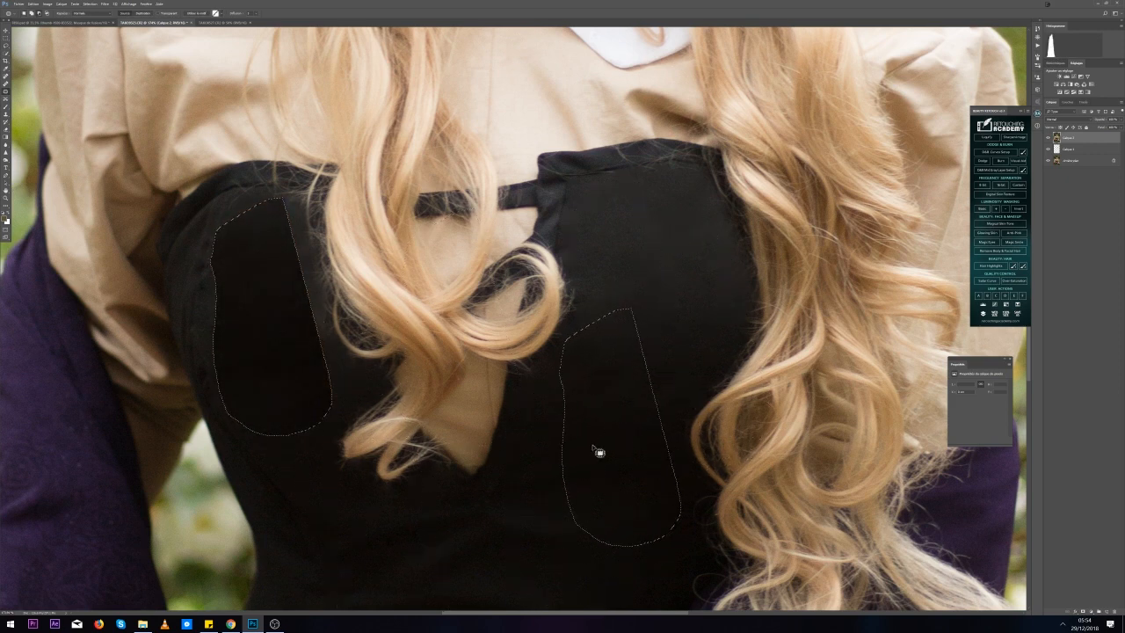
{"action": "left_click", "coordinate": [310, 230]}
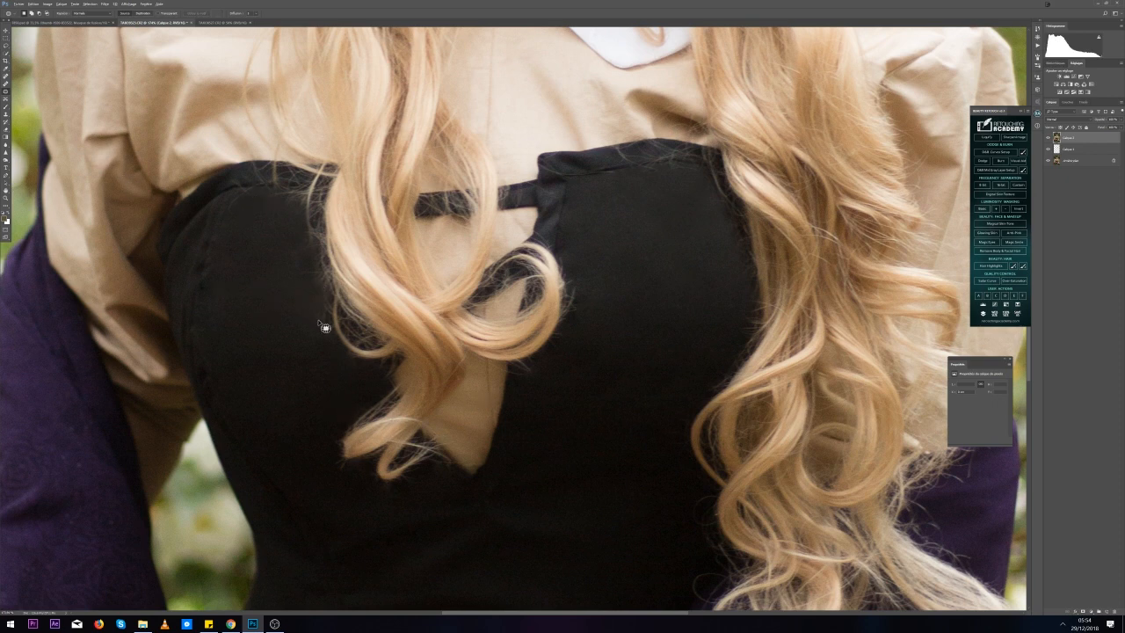
Patch the uneven fabric beside and below the lower front curls
{"action": "mouse_move", "coordinate": [345, 345]}
{"action": "left_mouse_down"}
{"action": "mouse_move", "coordinate": [355, 366]}
{"action": "mouse_move", "coordinate": [337, 431]}
{"action": "mouse_move", "coordinate": [358, 362]}
{"action": "left_mouse_up"}
{"action": "mouse_move", "coordinate": [340, 403]}
{"action": "left_mouse_down"}
{"action": "mouse_move", "coordinate": [324, 355]}
{"action": "mouse_move", "coordinate": [298, 392]}
{"action": "left_mouse_up"}
{"action": "mouse_move", "coordinate": [347, 465]}
{"action": "left_mouse_down"}
{"action": "mouse_move", "coordinate": [328, 482]}
{"action": "mouse_move", "coordinate": [345, 479]}
{"action": "mouse_move", "coordinate": [332, 457]}
{"action": "mouse_move", "coordinate": [334, 473]}
{"action": "mouse_move", "coordinate": [349, 464]}
{"action": "mouse_move", "coordinate": [333, 470]}
{"action": "mouse_move", "coordinate": [257, 286]}
{"action": "left_mouse_up"}
{"action": "key", "text": "ctrl+d"}
Try to clone black fabric over the loose hairs along the front strand's outer edge
{"action": "left_click", "coordinate": [6, 115]}
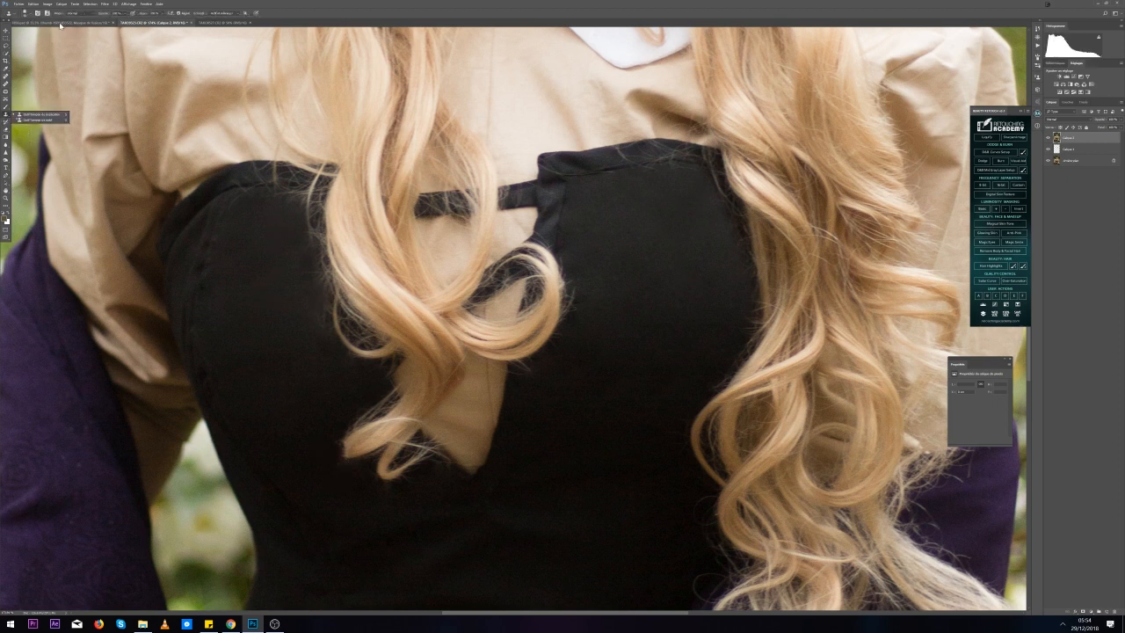
{"action": "left_click", "coordinate": [25, 14]}
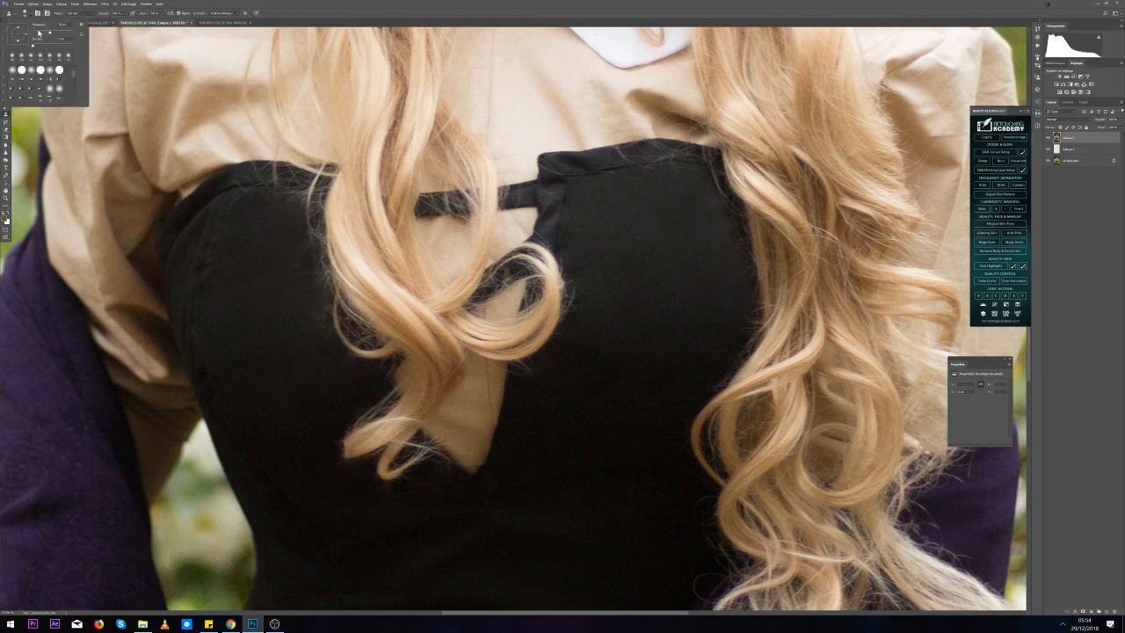
{"action": "left_click", "coordinate": [304, 330], "text": "alt"}
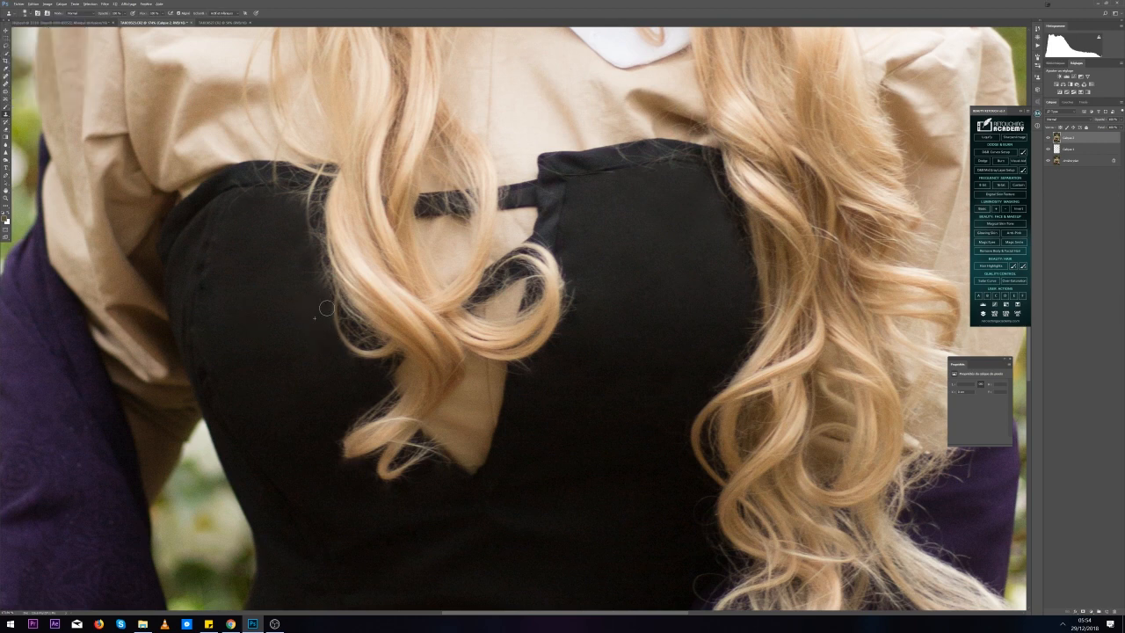
{"action": "left_click_drag", "start_coordinate": [327, 308], "coordinate": [313, 273]}
{"action": "key", "text": "ctrl+z"}
{"action": "left_click_drag", "start_coordinate": [322, 312], "coordinate": [314, 267]}
{"action": "key", "text": "ctrl+z"}
{"action": "left_click", "coordinate": [28, 13]}
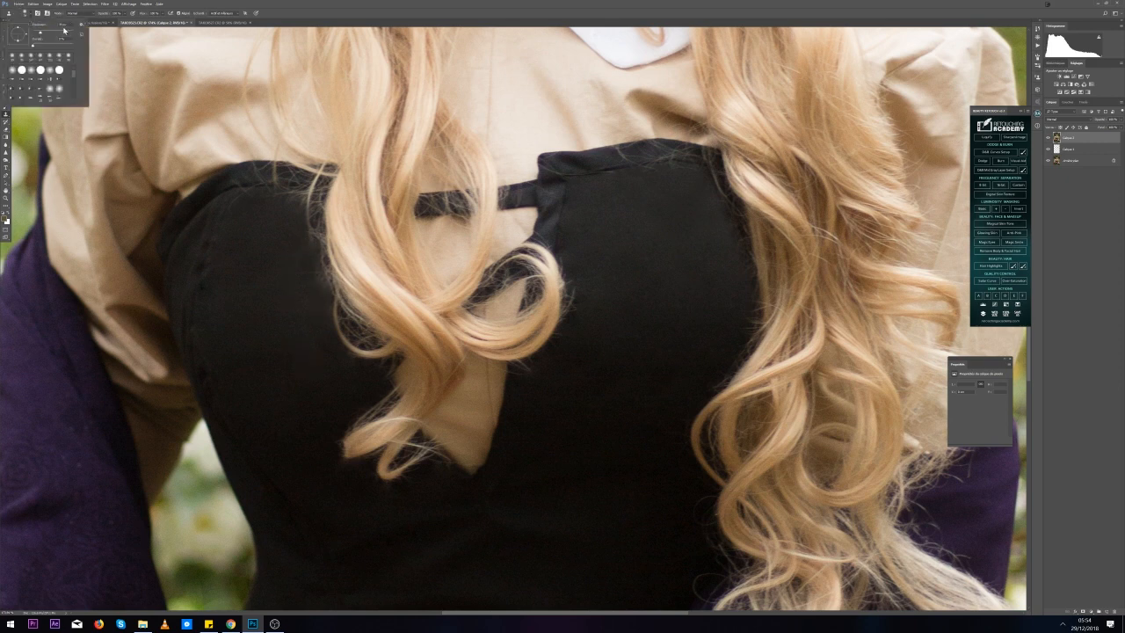
{"action": "left_click", "coordinate": [292, 330], "text": "alt"}
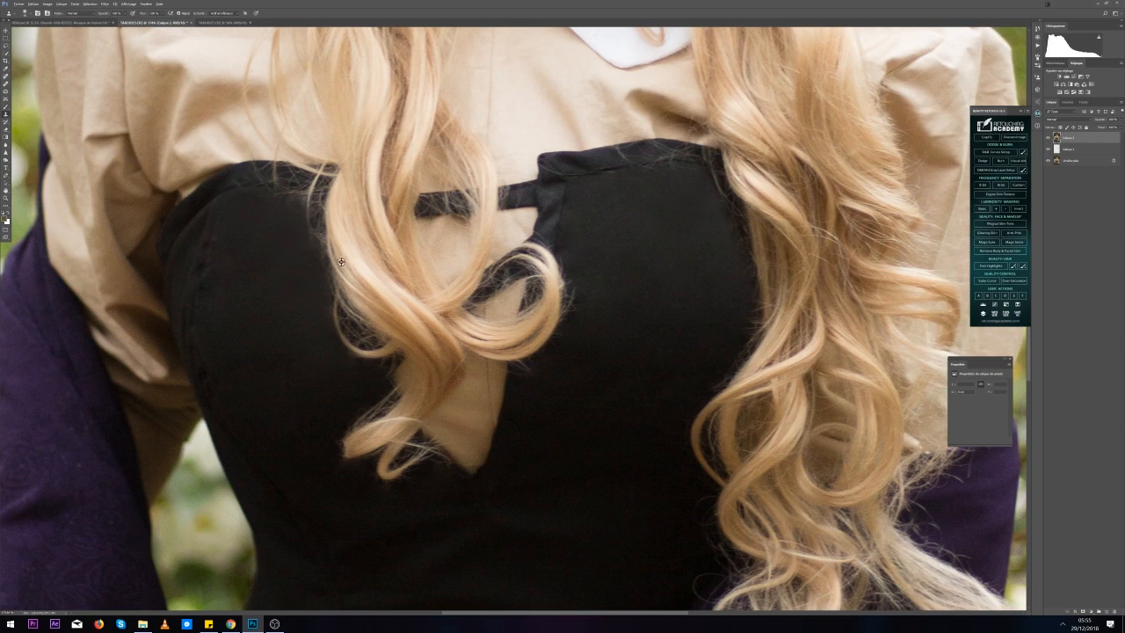
Spot-heal the stray marks and flyaway hairs along the upper seam of the cup beside the front strand
{"action": "scroll", "coordinate": [248, 220], "scroll_direction": "down", "scroll_amount": 4}
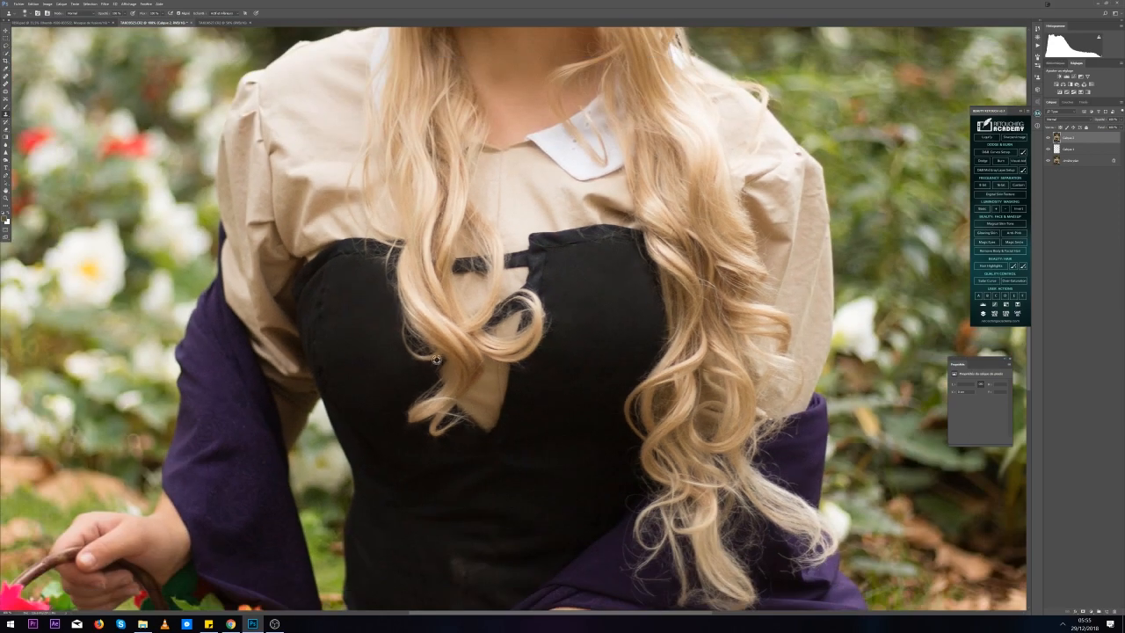
{"action": "scroll", "coordinate": [366, 329], "scroll_direction": "up", "scroll_amount": 2}
{"action": "scroll", "coordinate": [367, 274], "scroll_direction": "up", "scroll_amount": 3}
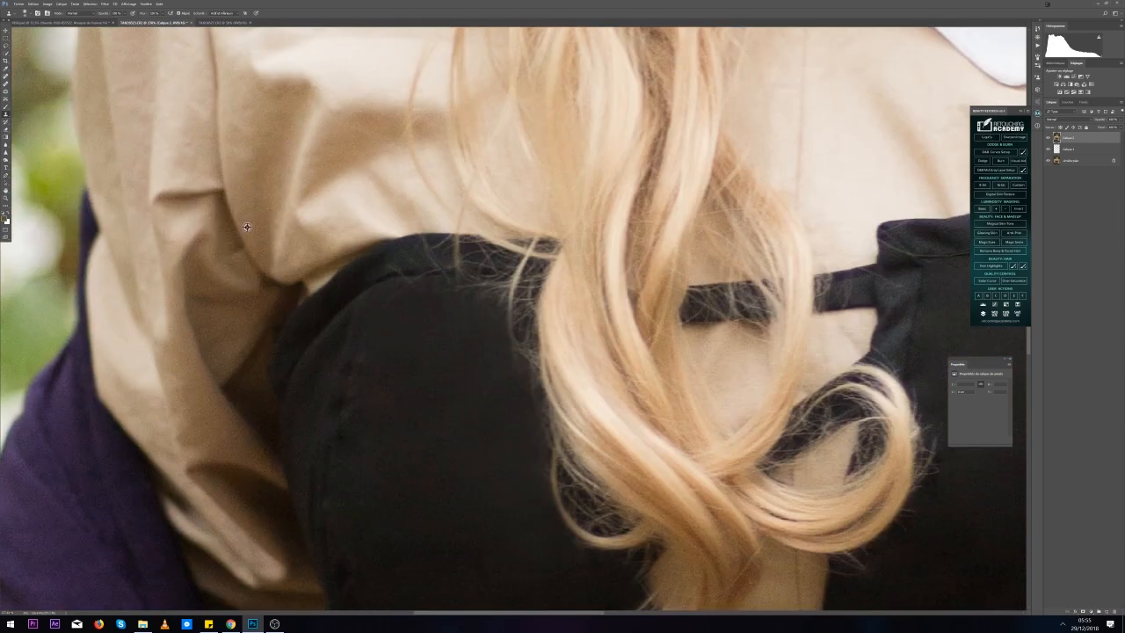
{"action": "left_click", "coordinate": [8, 78]}
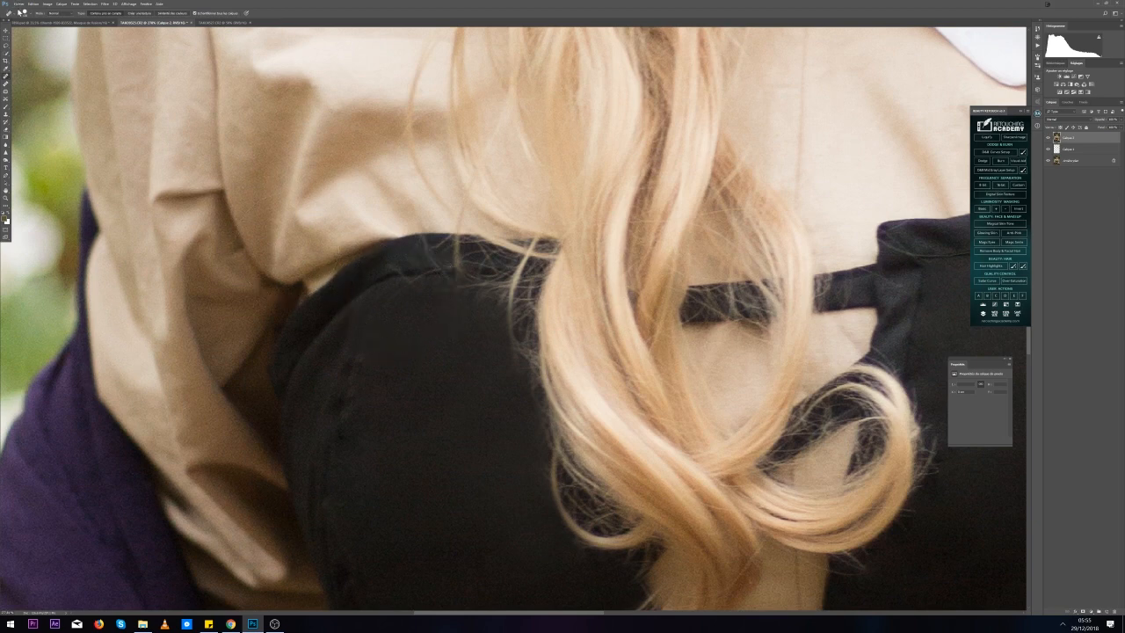
{"action": "left_click", "coordinate": [21, 13]}
{"action": "left_click", "coordinate": [404, 295]}
{"action": "left_click_drag", "start_coordinate": [477, 300], "coordinate": [494, 312]}
{"action": "left_click", "coordinate": [479, 301]}
{"action": "left_click", "coordinate": [405, 263]}
{"action": "left_click", "coordinate": [431, 258]}
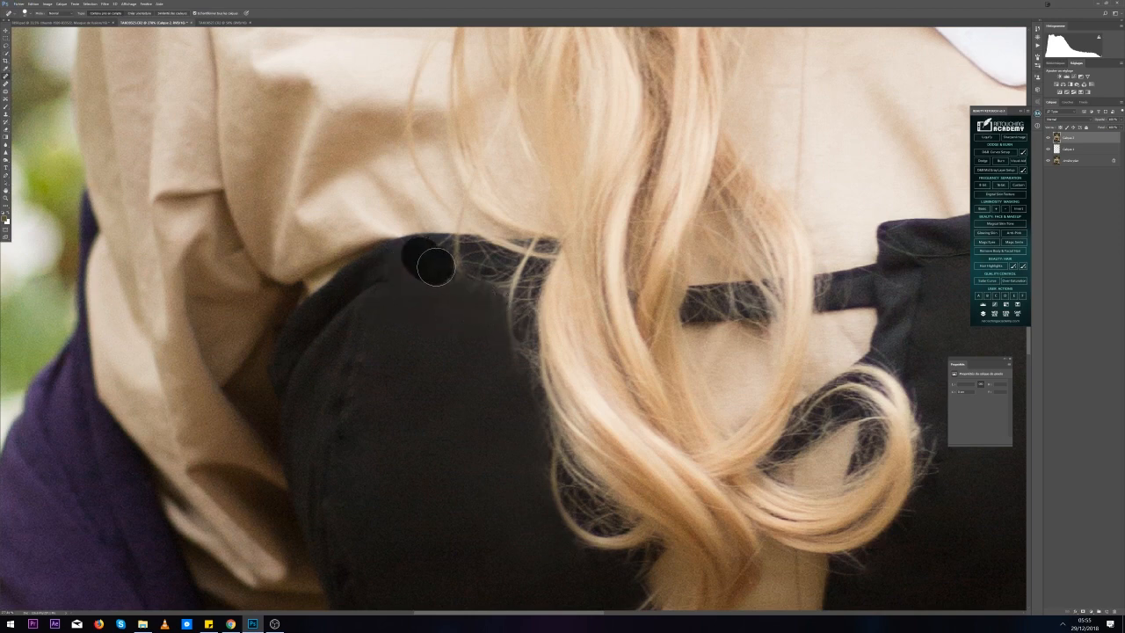
{"action": "left_click", "coordinate": [447, 281]}
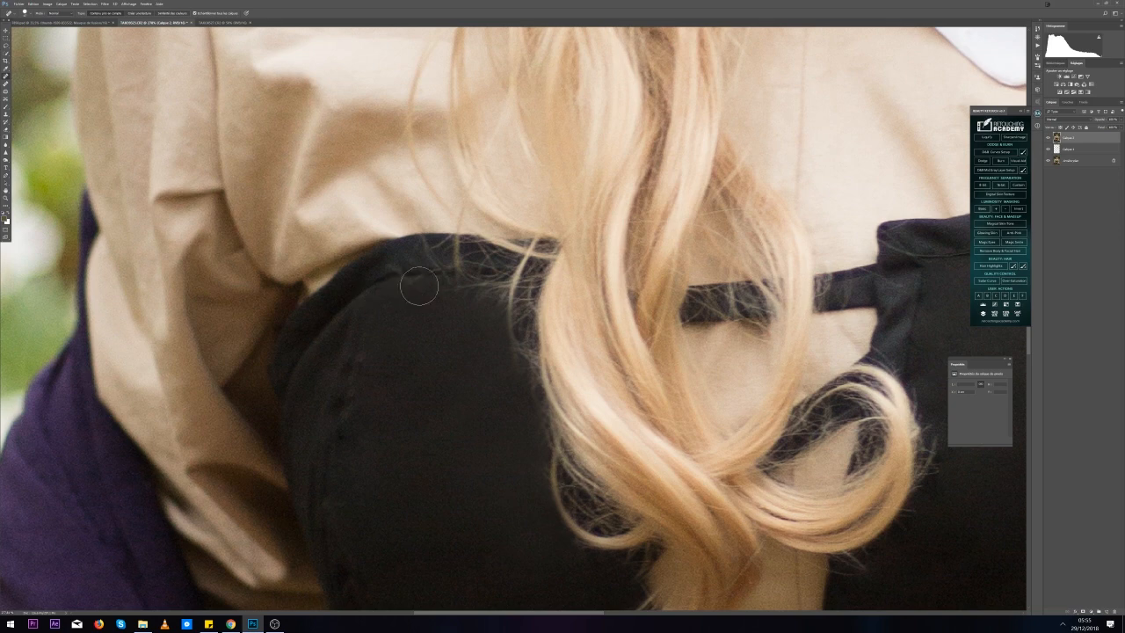
{"action": "left_click", "coordinate": [476, 298]}
{"action": "left_click", "coordinate": [427, 302]}
Clone smooth black fabric over the loose hairs between the cup's upper seam and the front strand's outer edge
{"action": "key", "text": "s"}
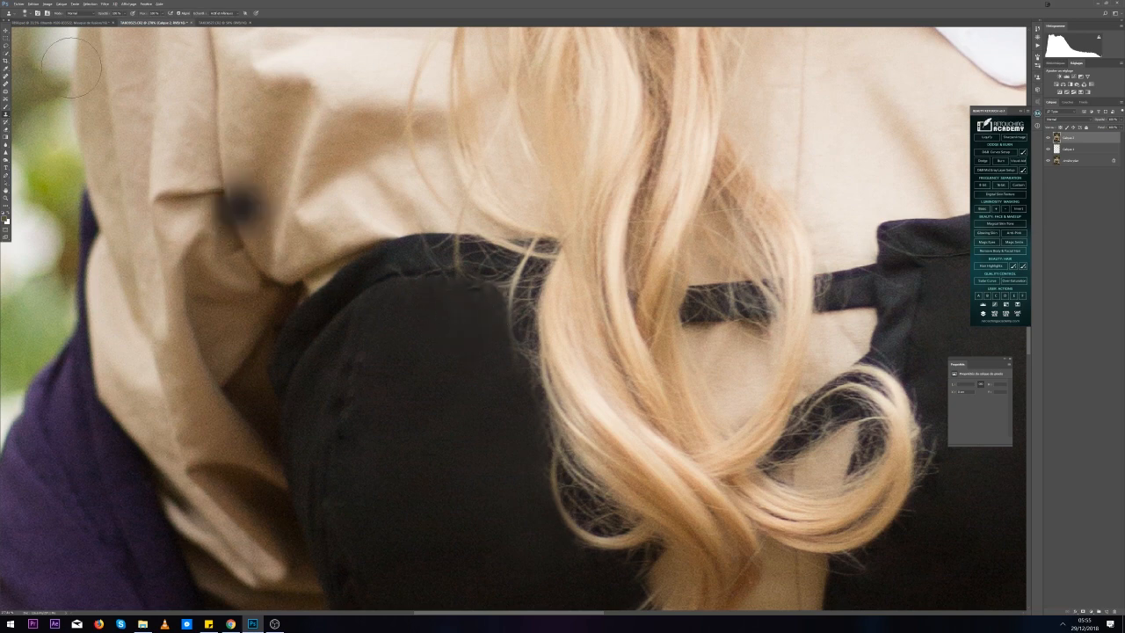
{"action": "left_click", "coordinate": [26, 13]}
{"action": "left_click", "coordinate": [440, 315], "text": "alt"}
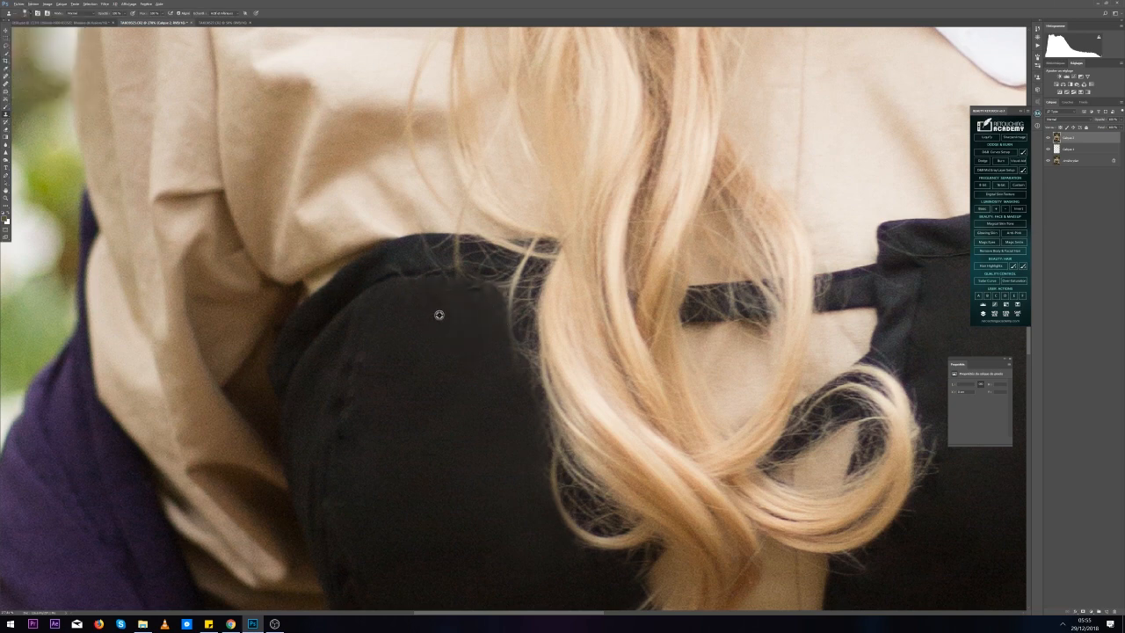
{"action": "mouse_move", "coordinate": [463, 296]}
{"action": "left_mouse_down"}
{"action": "mouse_move", "coordinate": [490, 288]}
{"action": "mouse_move", "coordinate": [427, 290]}
{"action": "mouse_move", "coordinate": [503, 286]}
{"action": "mouse_move", "coordinate": [496, 311]}
{"action": "mouse_move", "coordinate": [502, 298]}
{"action": "mouse_move", "coordinate": [514, 364]}
{"action": "mouse_move", "coordinate": [524, 293]}
{"action": "mouse_move", "coordinate": [539, 420]}
{"action": "left_mouse_up"}
{"action": "key", "text": "ctrl+alt+z"}
{"action": "left_click_drag", "start_coordinate": [503, 322], "coordinate": [515, 361]}
{"action": "left_click", "coordinate": [525, 379], "text": "alt"}
{"action": "mouse_move", "coordinate": [526, 357]}
{"action": "left_mouse_down"}
{"action": "mouse_move", "coordinate": [526, 308]}
{"action": "mouse_move", "coordinate": [522, 348]}
{"action": "left_mouse_up"}
{"action": "mouse_move", "coordinate": [523, 398]}
{"action": "left_mouse_down"}
{"action": "mouse_move", "coordinate": [533, 362]}
{"action": "mouse_move", "coordinate": [527, 285]}
{"action": "left_mouse_up"}
{"action": "key", "text": "ctrl+alt+z"}
{"action": "mouse_move", "coordinate": [530, 396]}
{"action": "left_mouse_down"}
{"action": "mouse_move", "coordinate": [523, 294]}
{"action": "mouse_move", "coordinate": [513, 319]}
{"action": "mouse_move", "coordinate": [502, 316]}
{"action": "mouse_move", "coordinate": [511, 330]}
{"action": "mouse_move", "coordinate": [521, 294]}
{"action": "mouse_move", "coordinate": [522, 326]}
{"action": "mouse_move", "coordinate": [525, 292]}
{"action": "mouse_move", "coordinate": [472, 292]}
{"action": "mouse_move", "coordinate": [509, 289]}
{"action": "left_mouse_up"}
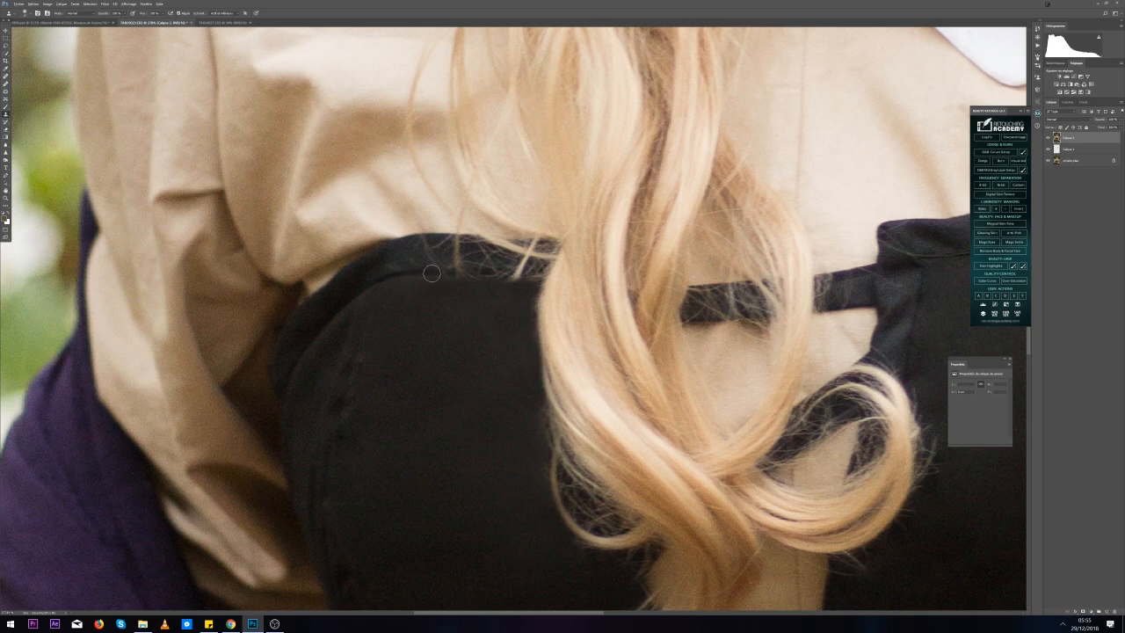
Clone clean seam and band fabric over the hairs crossing the top border of the cup up to the front strand
{"action": "left_click_drag", "start_coordinate": [440, 269], "coordinate": [537, 273]}
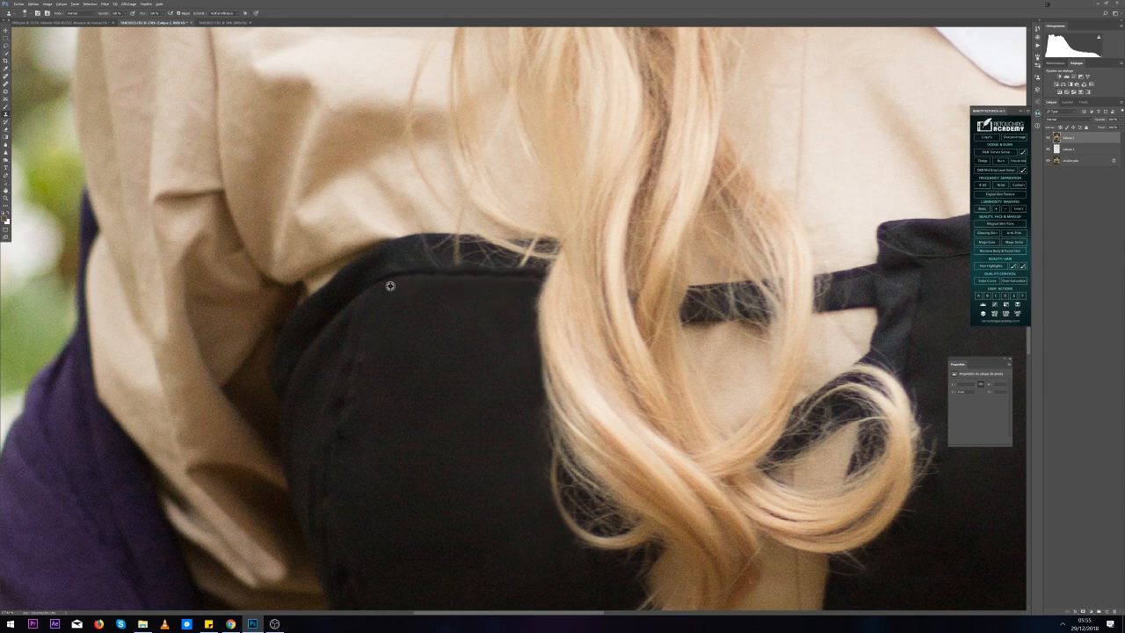
{"action": "mouse_move", "coordinate": [410, 257]}
{"action": "left_mouse_down"}
{"action": "mouse_move", "coordinate": [475, 263]}
{"action": "mouse_move", "coordinate": [432, 262]}
{"action": "mouse_move", "coordinate": [464, 260]}
{"action": "mouse_move", "coordinate": [433, 247]}
{"action": "mouse_move", "coordinate": [459, 248]}
{"action": "mouse_move", "coordinate": [477, 253]}
{"action": "mouse_move", "coordinate": [446, 256]}
{"action": "mouse_move", "coordinate": [529, 260]}
{"action": "left_mouse_up"}
{"action": "left_click", "coordinate": [488, 256], "text": "alt"}
{"action": "key", "text": "ctrl+z"}
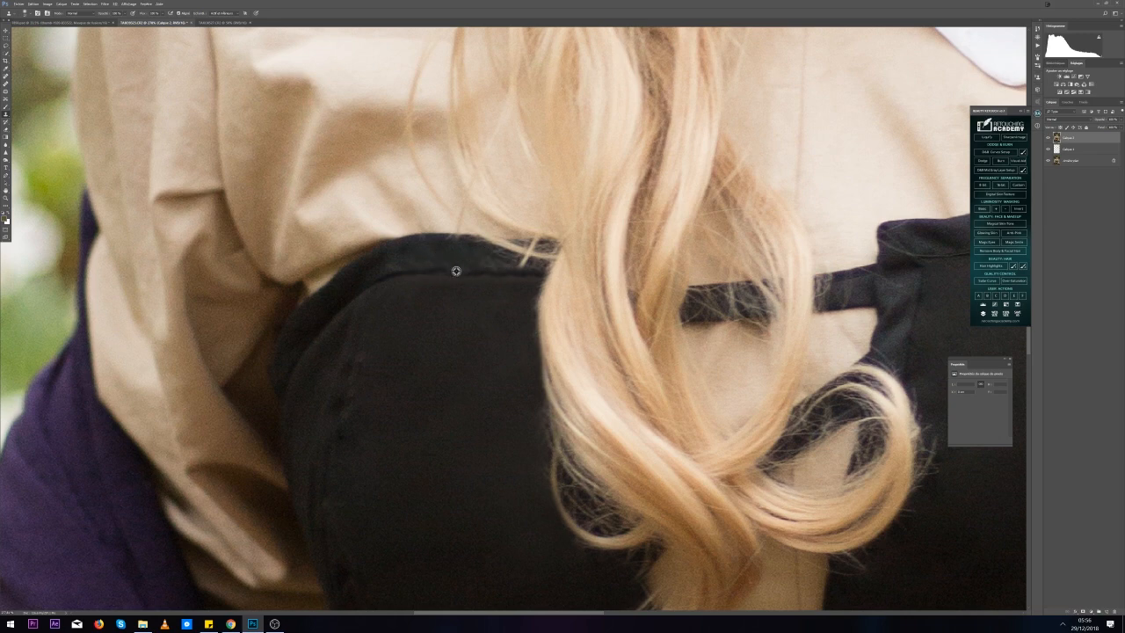
{"action": "left_click", "coordinate": [474, 258], "text": "alt"}
{"action": "left_click_drag", "start_coordinate": [520, 261], "coordinate": [529, 268]}
{"action": "left_click", "coordinate": [499, 261], "text": "alt"}
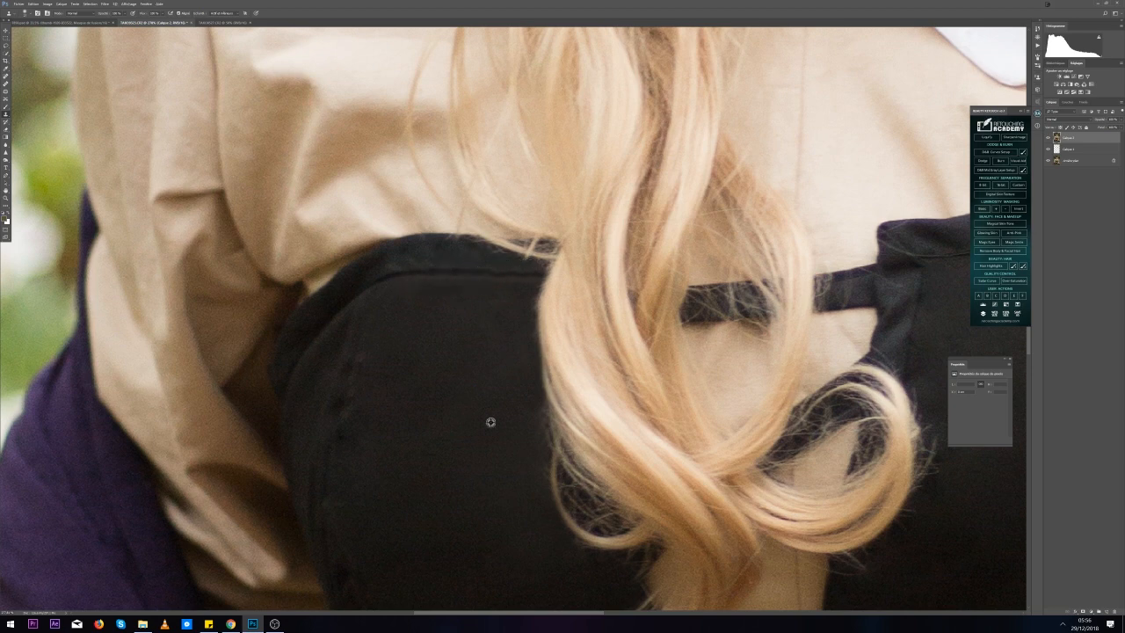
Spot-heal the pale mark on the lower middle of the black bodice
{"action": "scroll", "coordinate": [490, 421], "scroll_direction": "down", "scroll_amount": 5}
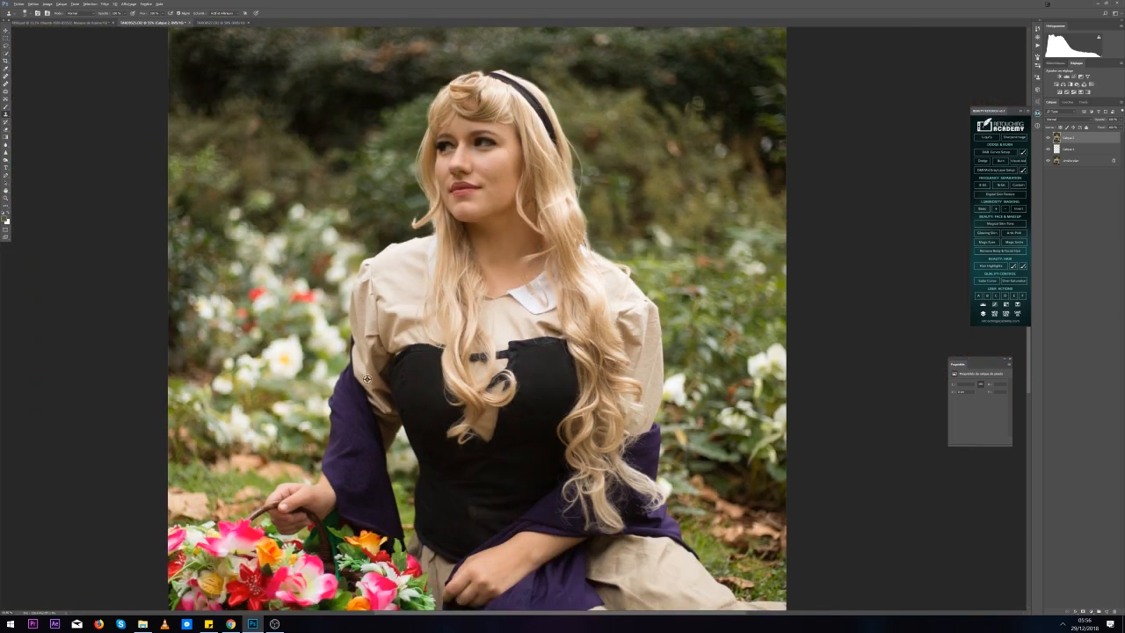
{"action": "scroll", "coordinate": [368, 378], "scroll_direction": "down", "scroll_amount": 1}
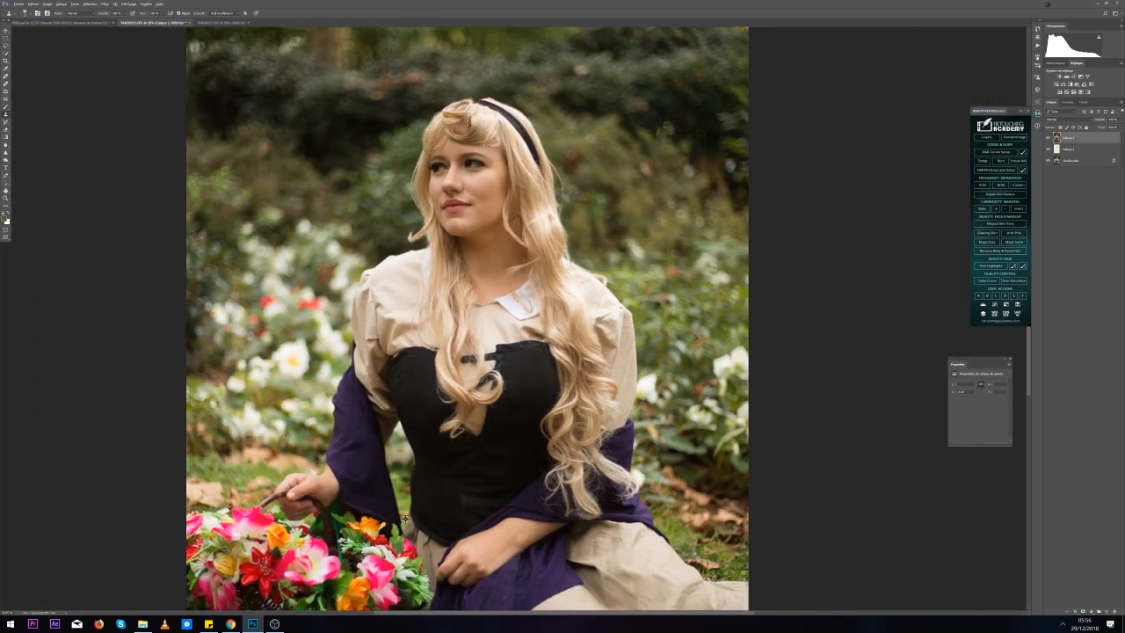
{"action": "scroll", "coordinate": [385, 522], "scroll_direction": "up", "scroll_amount": 3}
{"action": "scroll", "coordinate": [430, 430], "scroll_direction": "up", "scroll_amount": 2}
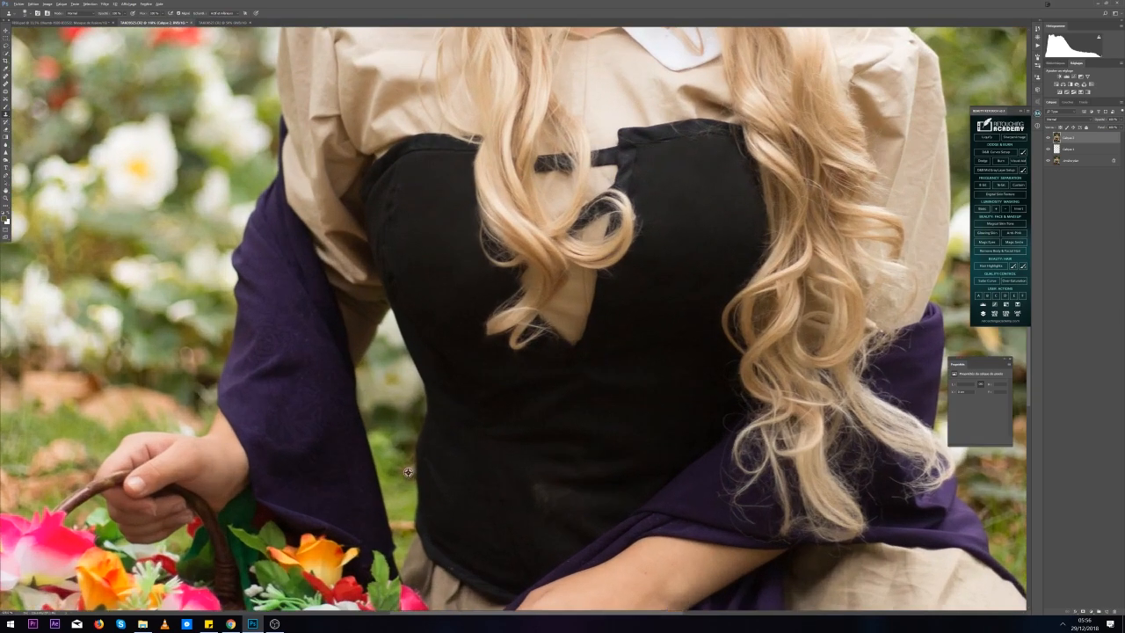
{"action": "left_click", "coordinate": [4, 78]}
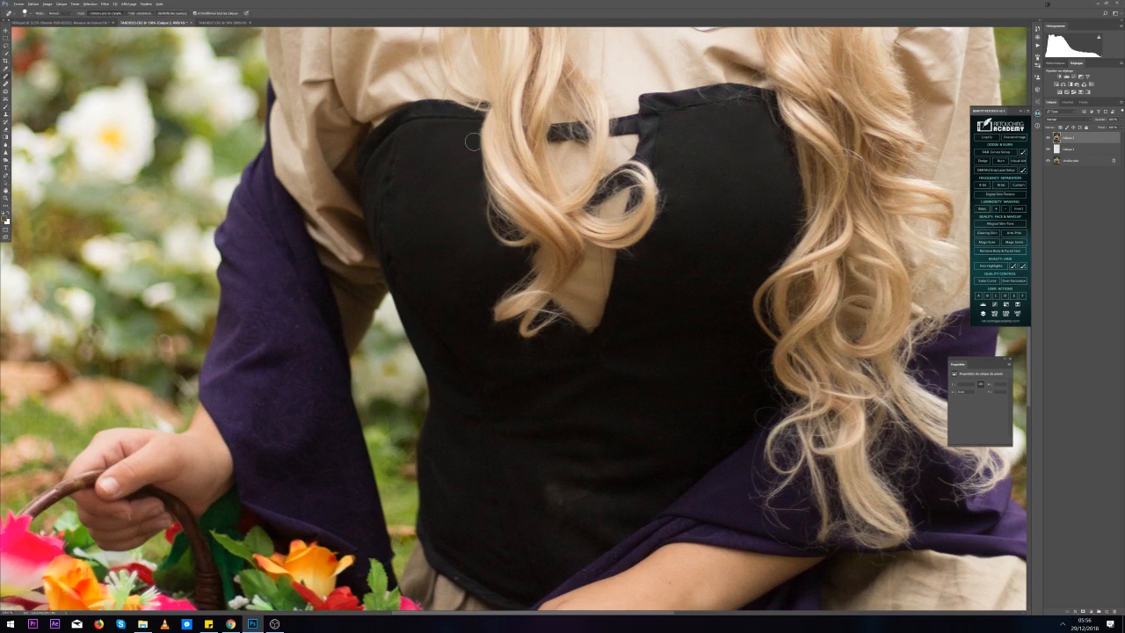
{"action": "left_click_drag", "start_coordinate": [545, 490], "coordinate": [587, 499]}
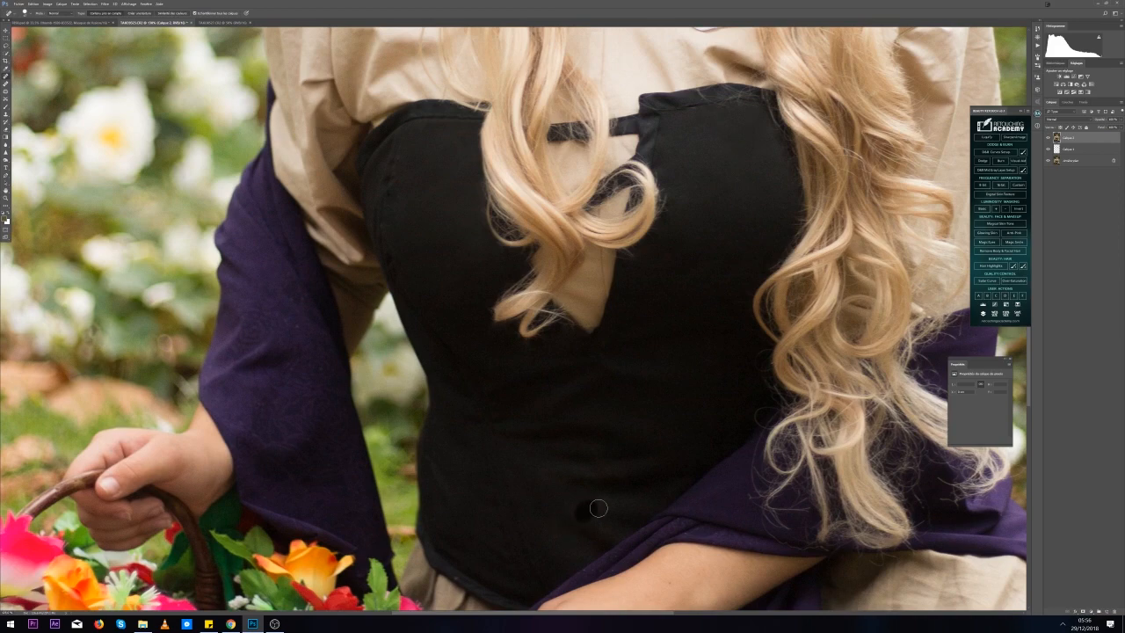
Compare the whole retouched portrait with the original background layer by toggling layer visibility
{"action": "scroll", "coordinate": [577, 529], "scroll_direction": "down", "scroll_amount": 3}
{"action": "scroll", "coordinate": [575, 535], "scroll_direction": "down", "scroll_amount": 5}
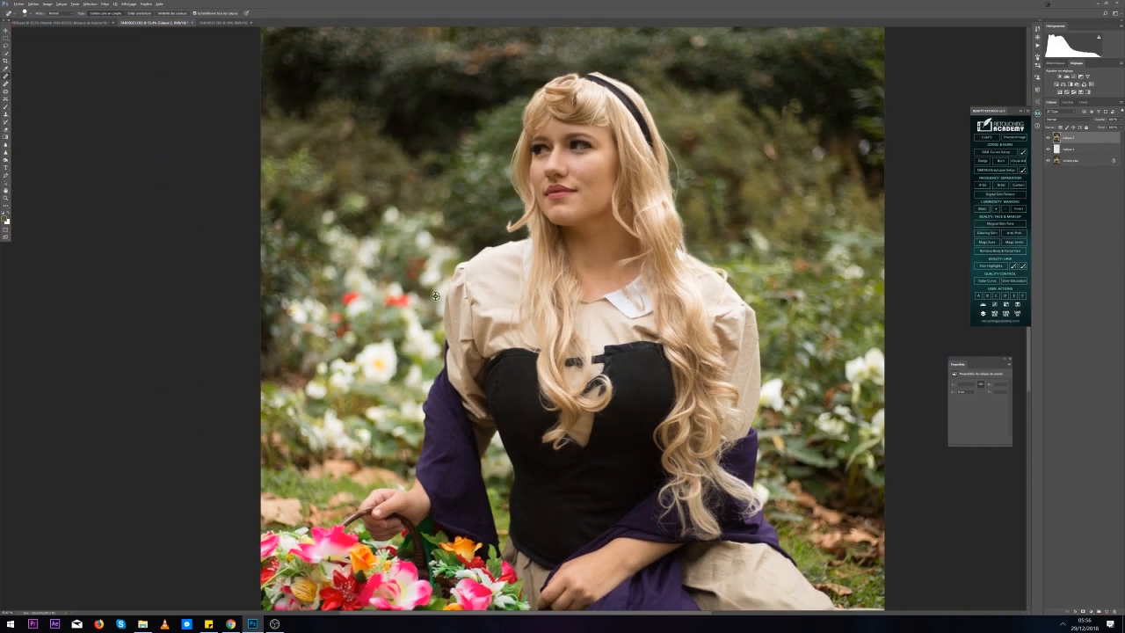
{"action": "scroll", "coordinate": [565, 203], "scroll_direction": "up", "scroll_amount": 1}
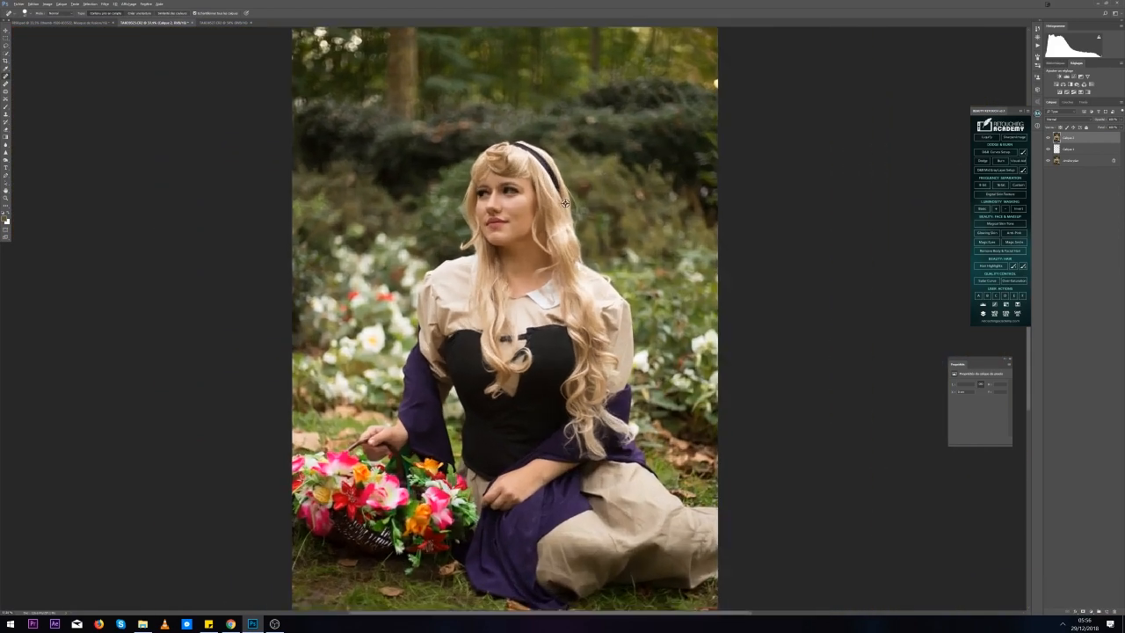
{"action": "left_click", "coordinate": [1051, 161]}
{"action": "left_click", "coordinate": [1050, 161]}
{"action": "left_click", "coordinate": [1049, 161], "text": "alt"}
{"action": "scroll", "coordinate": [530, 322], "scroll_direction": "down", "scroll_amount": 1}
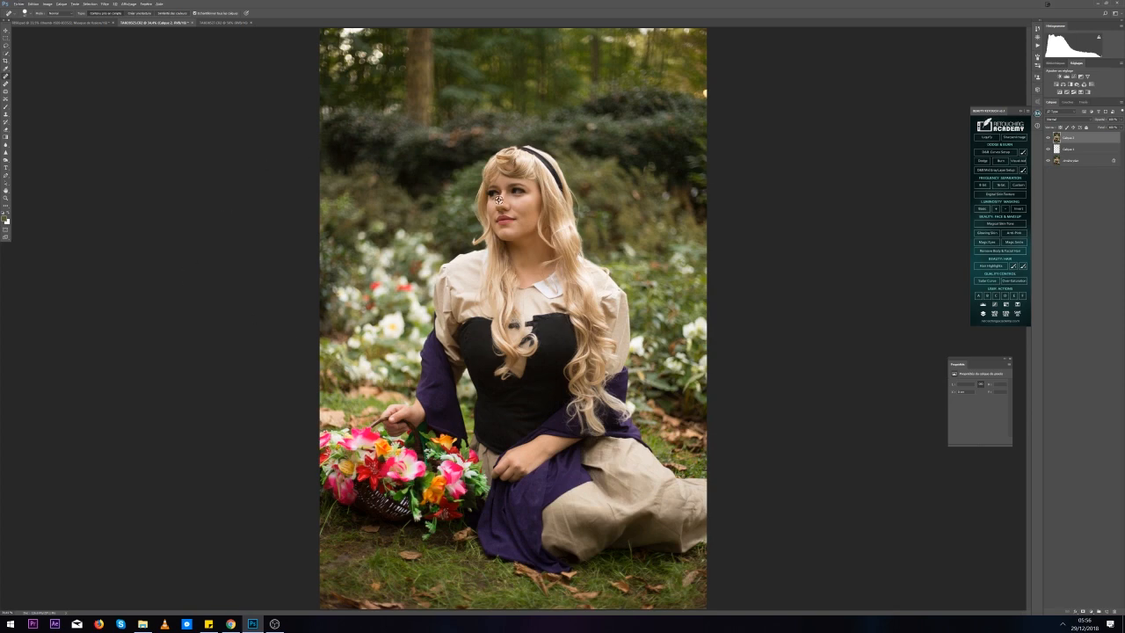
Copy the retouched image to a new layer and add a Black & White adjustment layer above it with the reds darkened
{"action": "scroll", "coordinate": [498, 199], "scroll_direction": "up", "scroll_amount": 4}
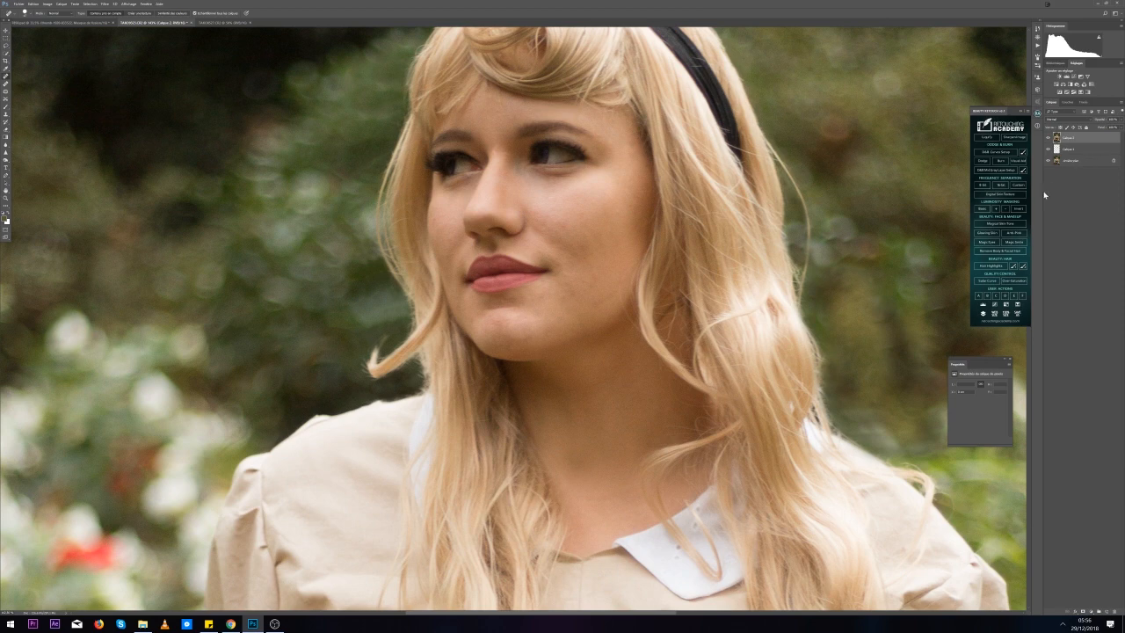
{"action": "left_click", "coordinate": [1071, 88]}
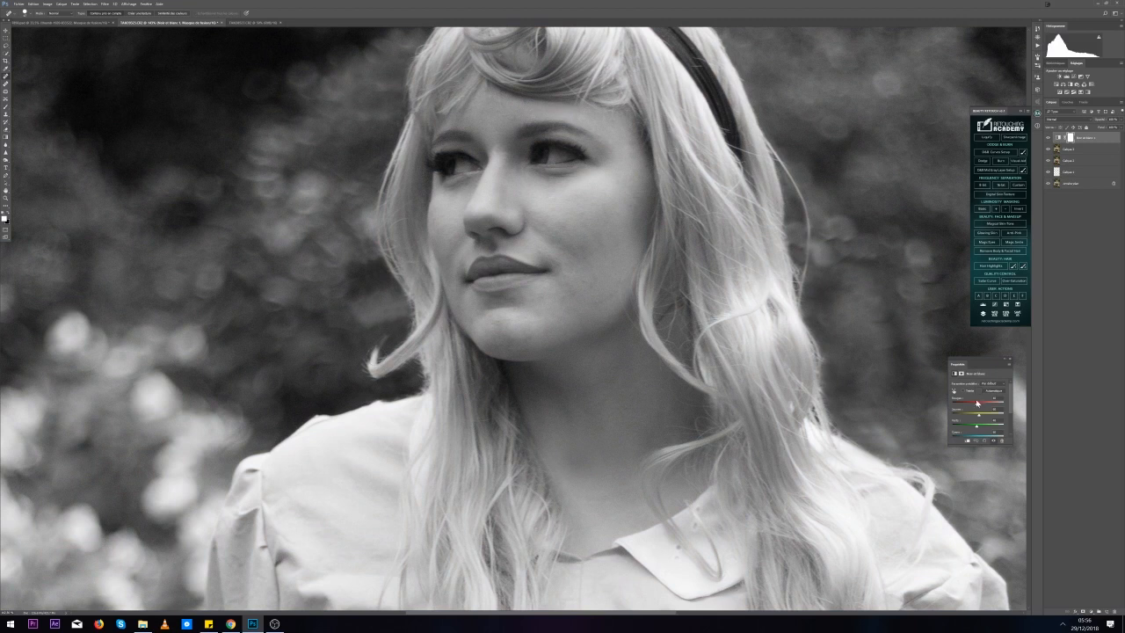
{"action": "left_click_drag", "start_coordinate": [978, 444], "coordinate": [958, 511]}
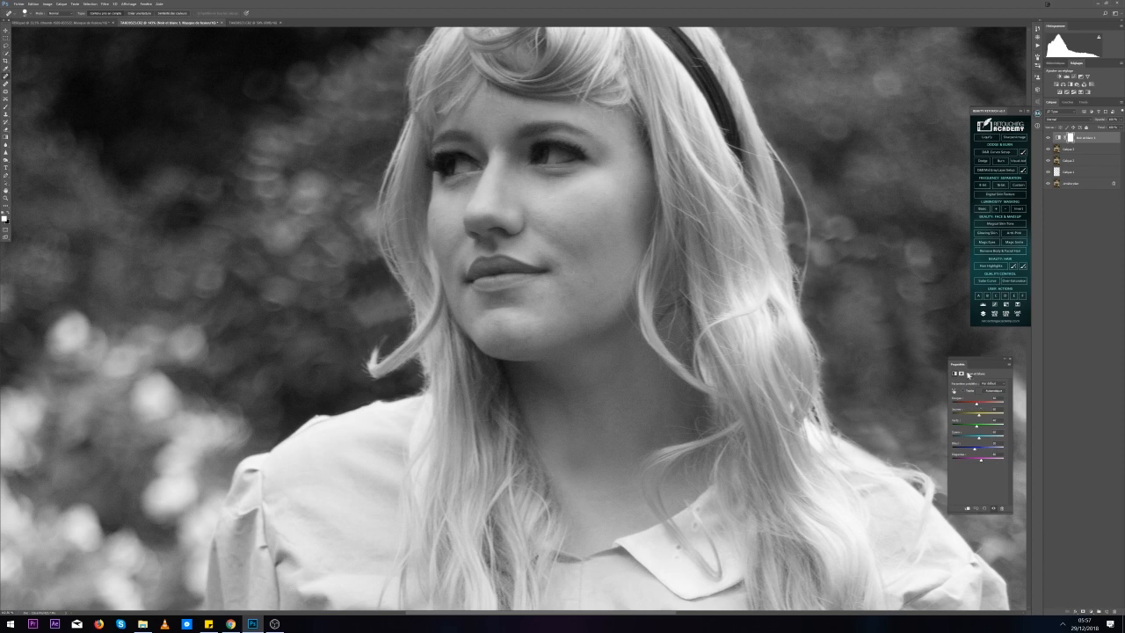
{"action": "mouse_move", "coordinate": [977, 406]}
{"action": "left_mouse_down"}
{"action": "mouse_move", "coordinate": [956, 408]}
{"action": "mouse_move", "coordinate": [970, 414]}
{"action": "left_mouse_up"}
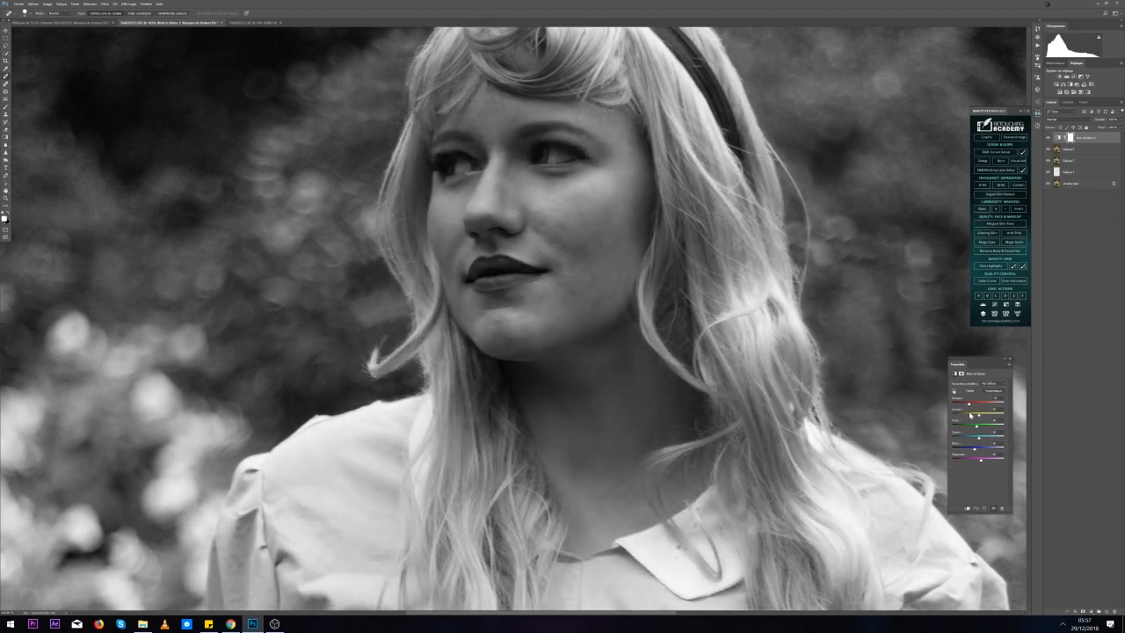
Adjust the Spot Healing Brush, target the retouched copy below the Black & White layer, and heal the dark spots on the middle of the near cheek
{"action": "scroll", "coordinate": [554, 214], "scroll_direction": "up", "scroll_amount": 3}
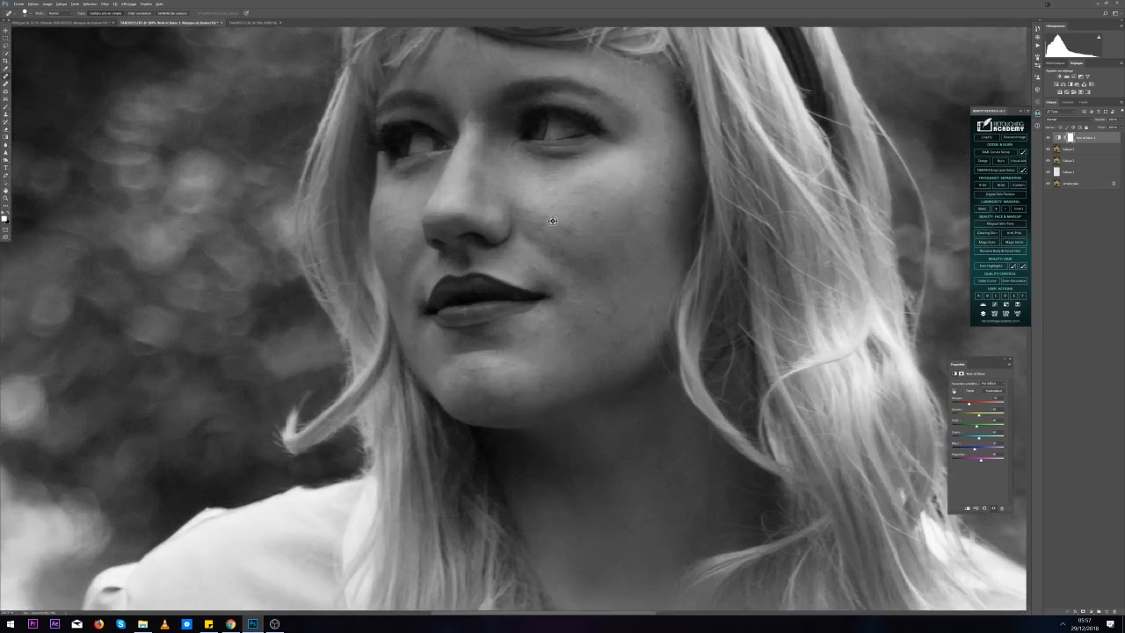
{"action": "left_click", "coordinate": [27, 13]}
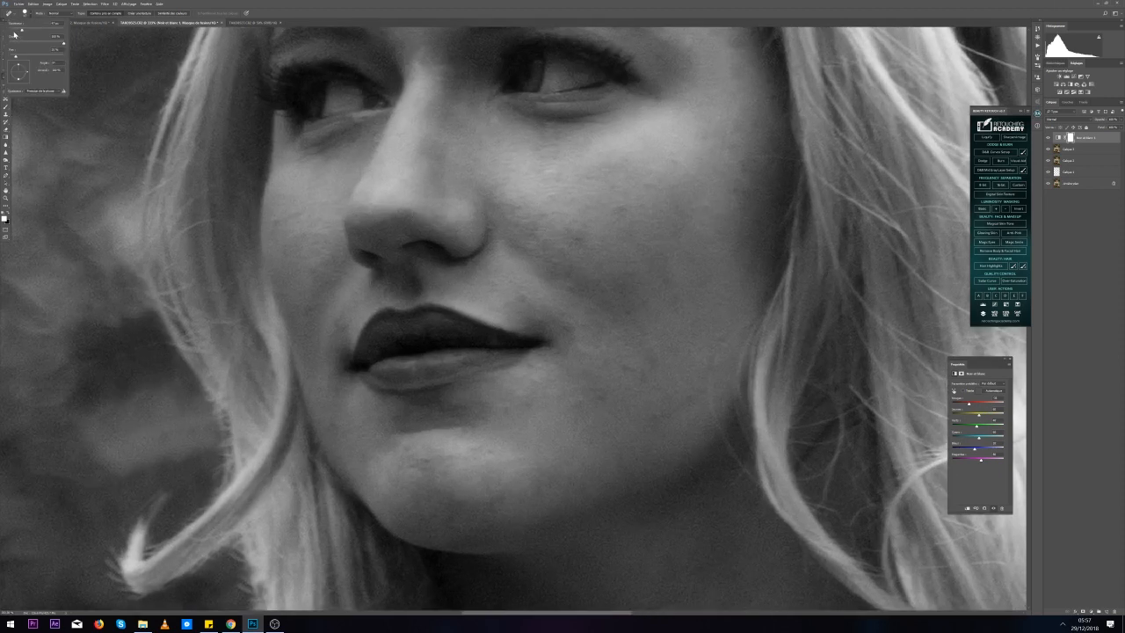
{"action": "left_click", "coordinate": [531, 230]}
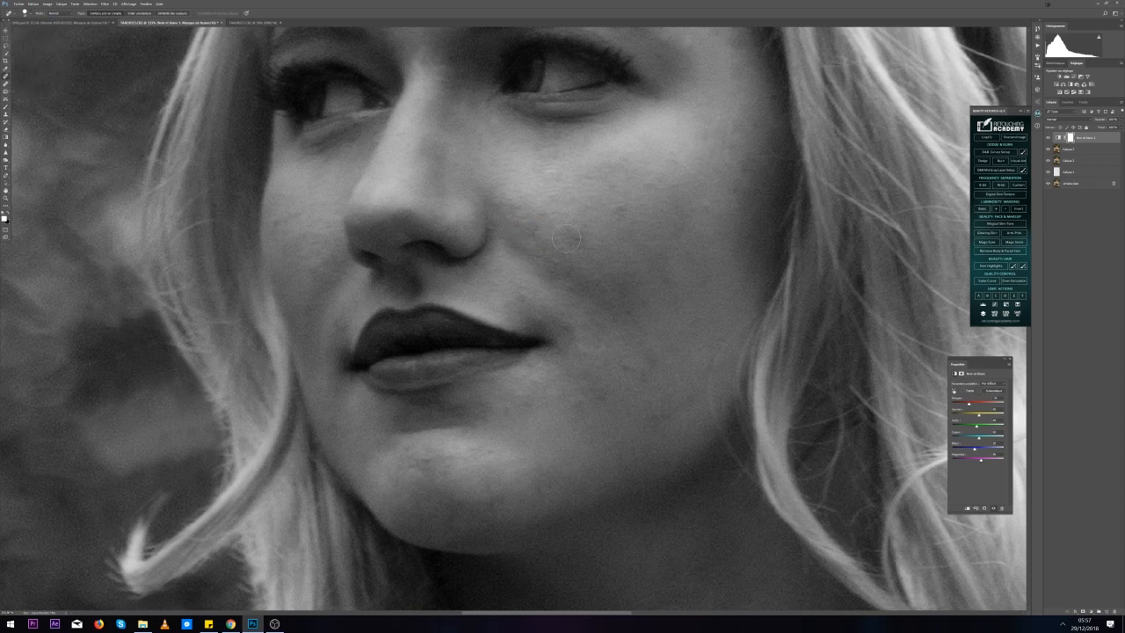
{"action": "left_click", "coordinate": [1069, 152]}
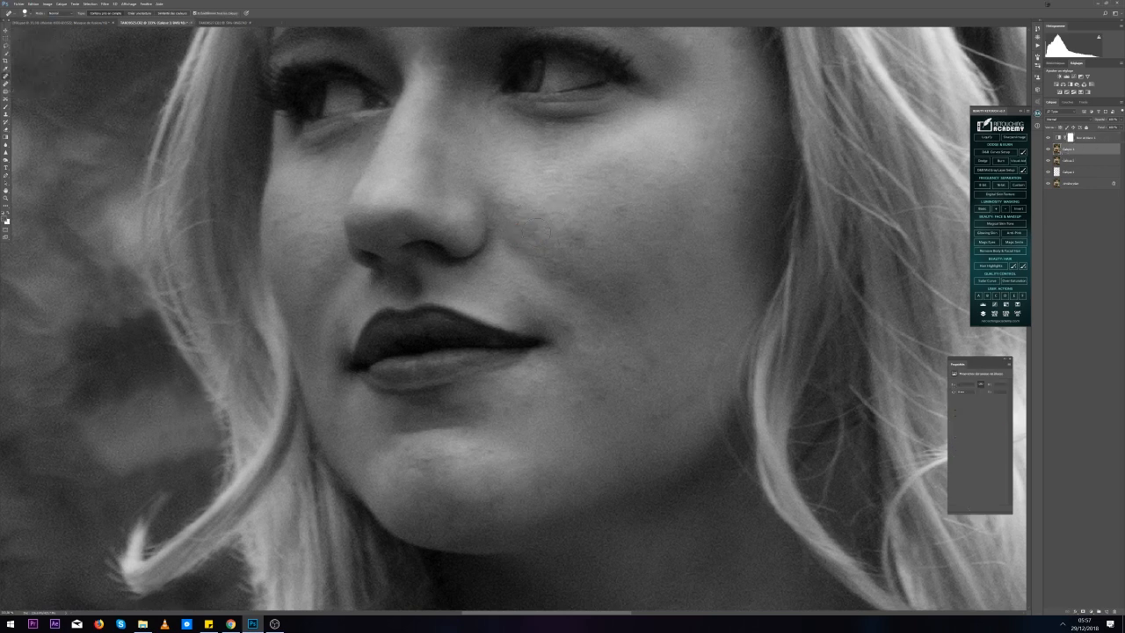
{"action": "left_click_drag", "start_coordinate": [608, 223], "coordinate": [622, 212]}
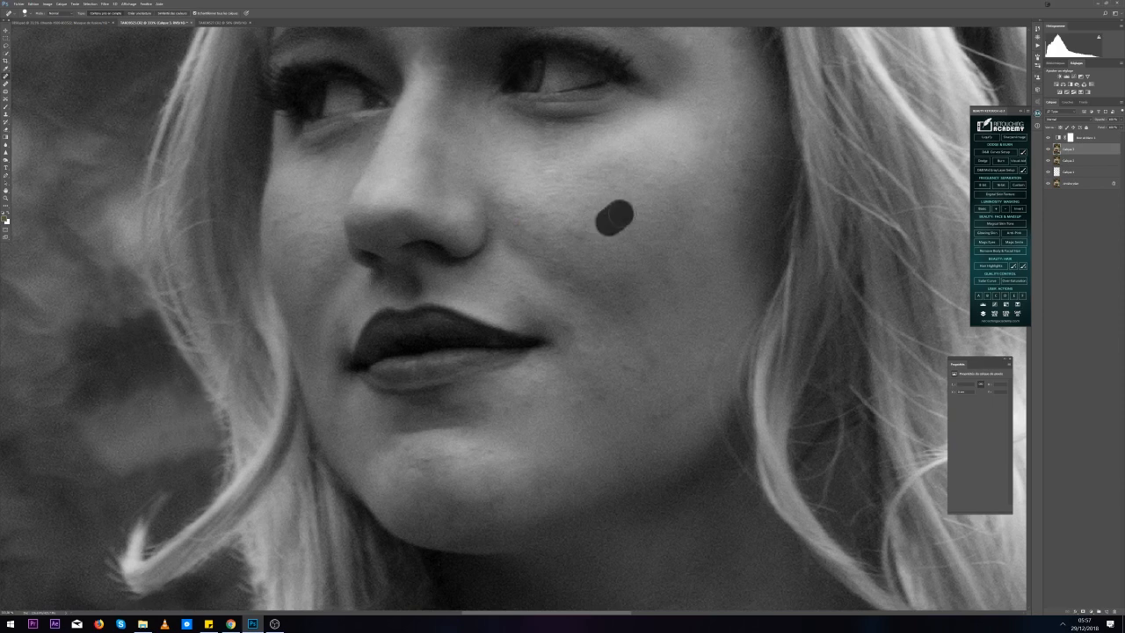
{"action": "left_click", "coordinate": [567, 236]}
Spot-heal the blemishes on the lower near cheek, above the lip and beside the mouth corner
{"action": "left_click_drag", "start_coordinate": [628, 374], "coordinate": [647, 359]}
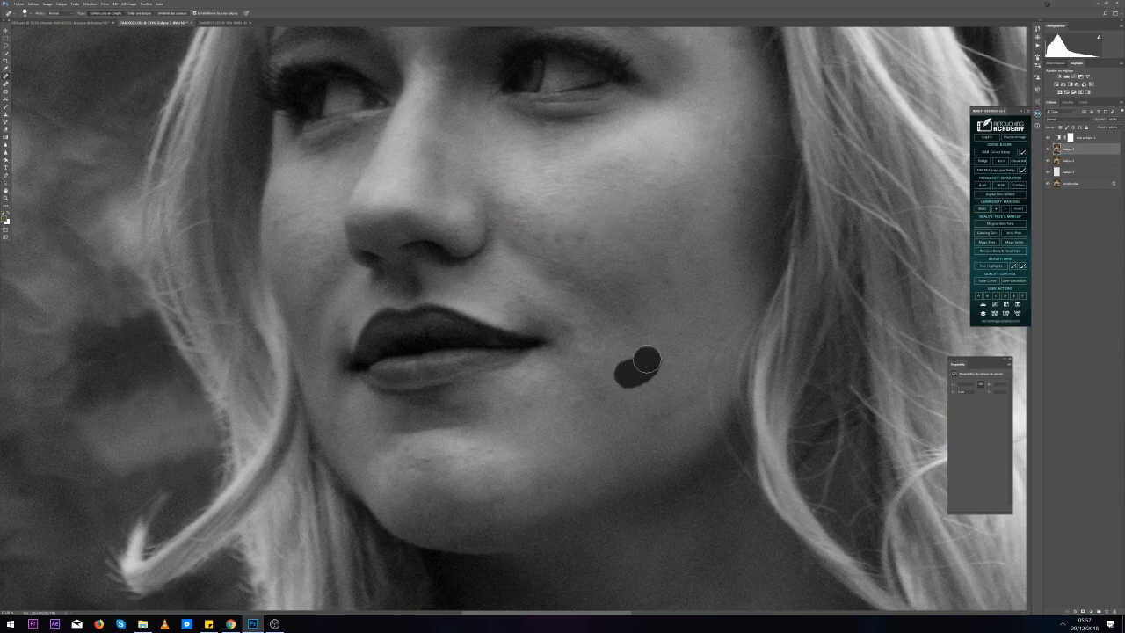
{"action": "left_click", "coordinate": [524, 289]}
{"action": "left_click_drag", "start_coordinate": [579, 326], "coordinate": [563, 338]}
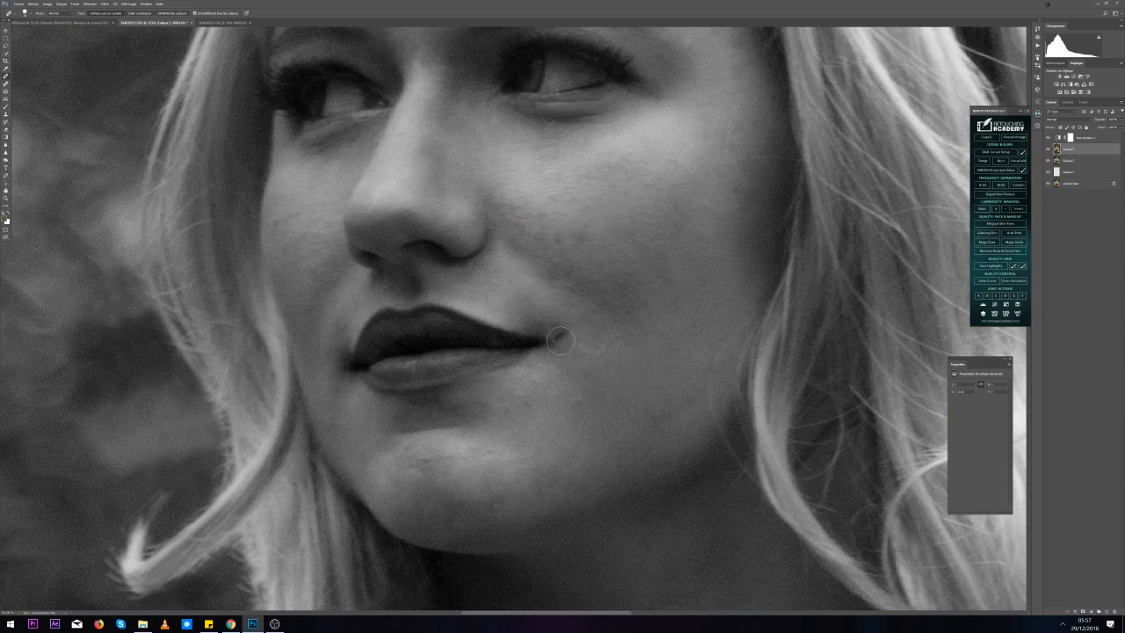
Spot-heal the uneven marks on the chin and the skin just below the lower lip
{"action": "left_click", "coordinate": [525, 405]}
{"action": "left_click", "coordinate": [514, 460]}
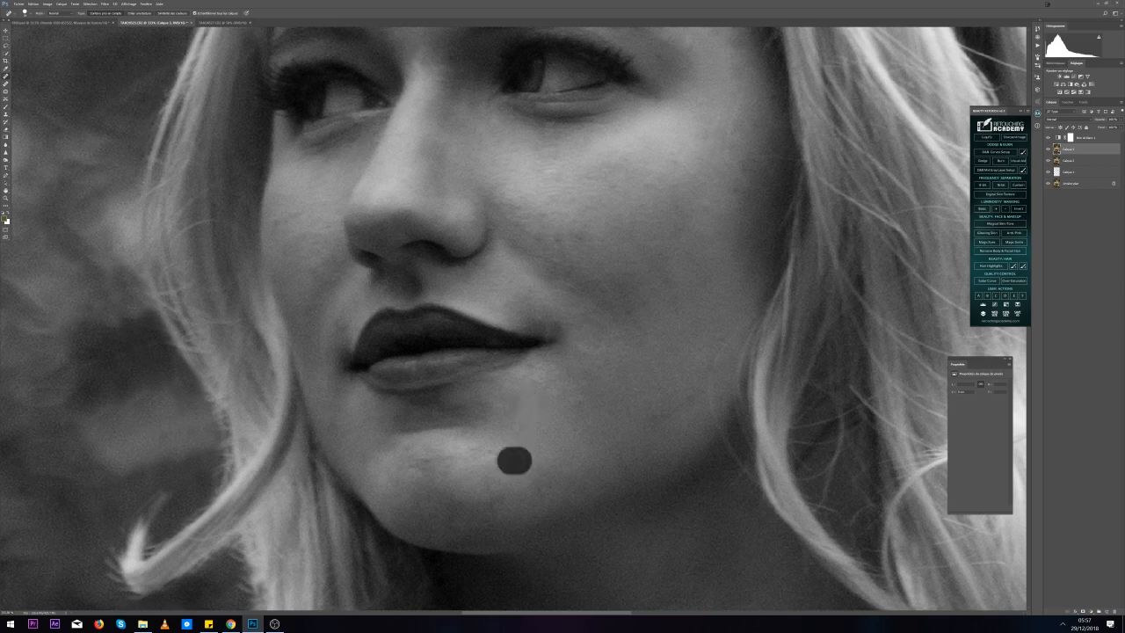
{"action": "left_click", "coordinate": [423, 469]}
{"action": "left_click_drag", "start_coordinate": [490, 464], "coordinate": [507, 465]}
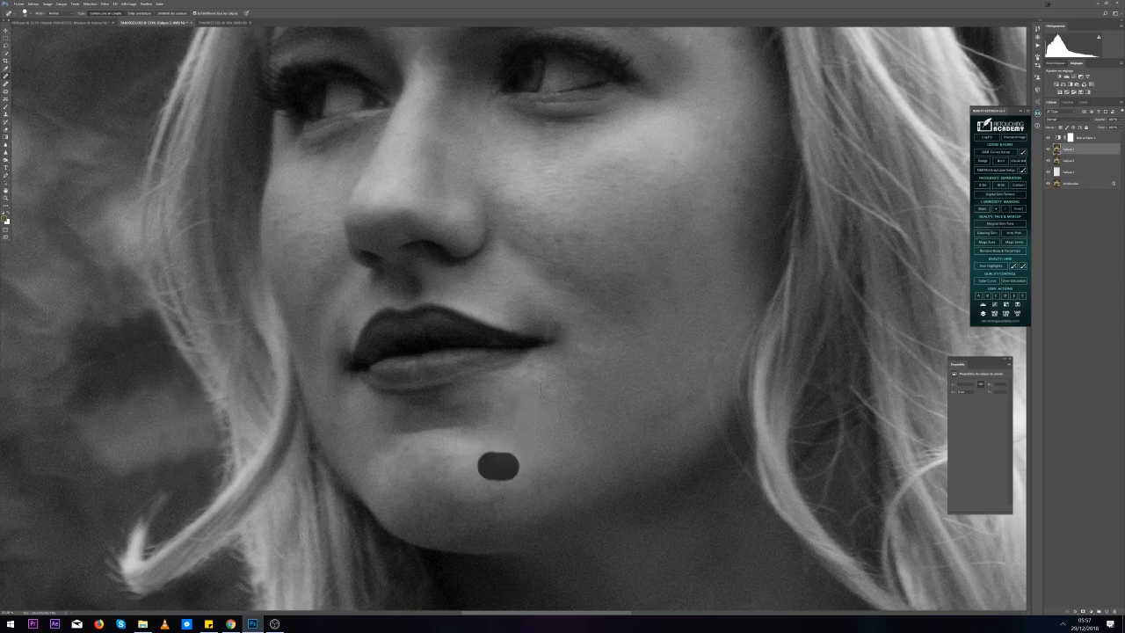
{"action": "left_click", "coordinate": [536, 379]}
{"action": "left_click", "coordinate": [571, 398]}
Spot-heal the remaining marks on the outer near cheek and the cheek area beside the nose
{"action": "left_click_drag", "start_coordinate": [679, 252], "coordinate": [655, 304]}
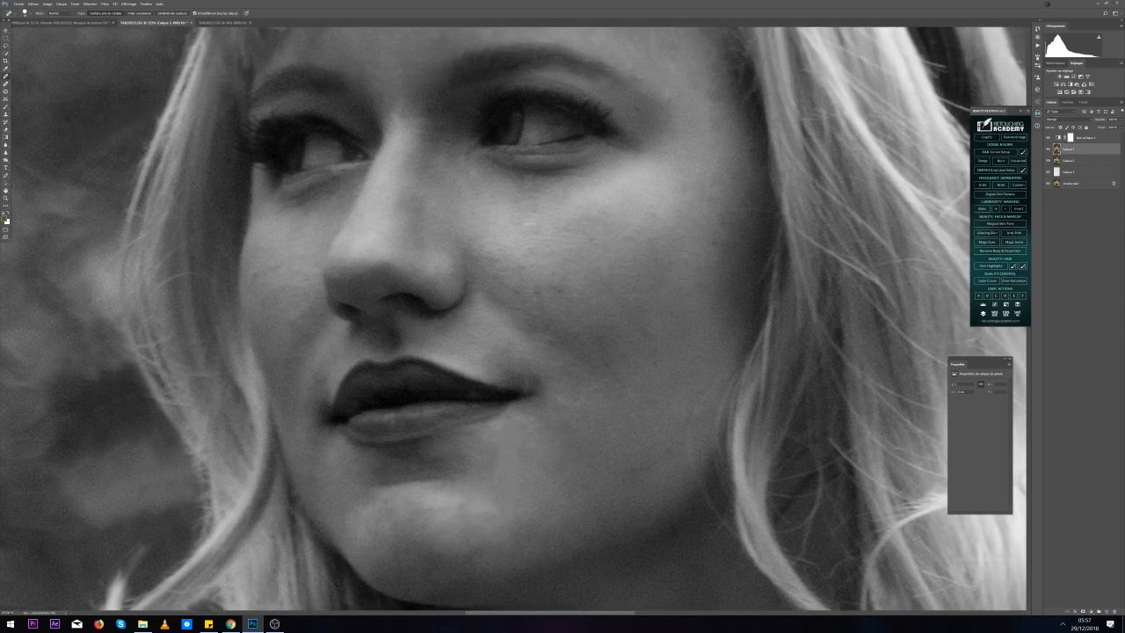
{"action": "left_click", "coordinate": [682, 266]}
{"action": "left_click", "coordinate": [656, 227]}
{"action": "left_click", "coordinate": [545, 284]}
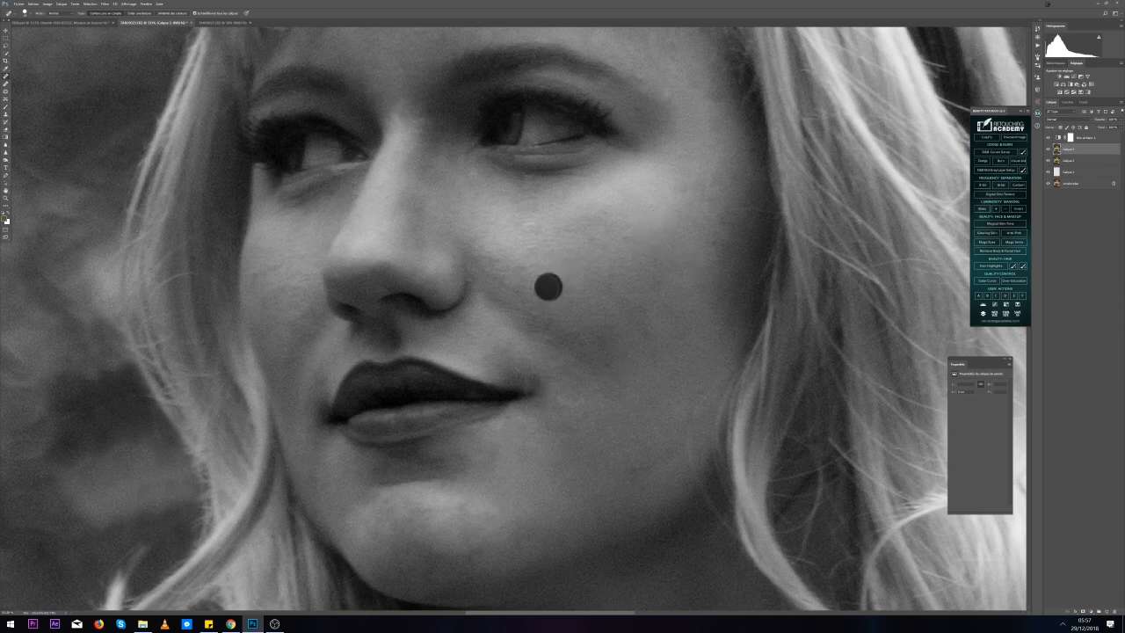
{"action": "left_click", "coordinate": [500, 271]}
{"action": "left_click", "coordinate": [534, 294]}
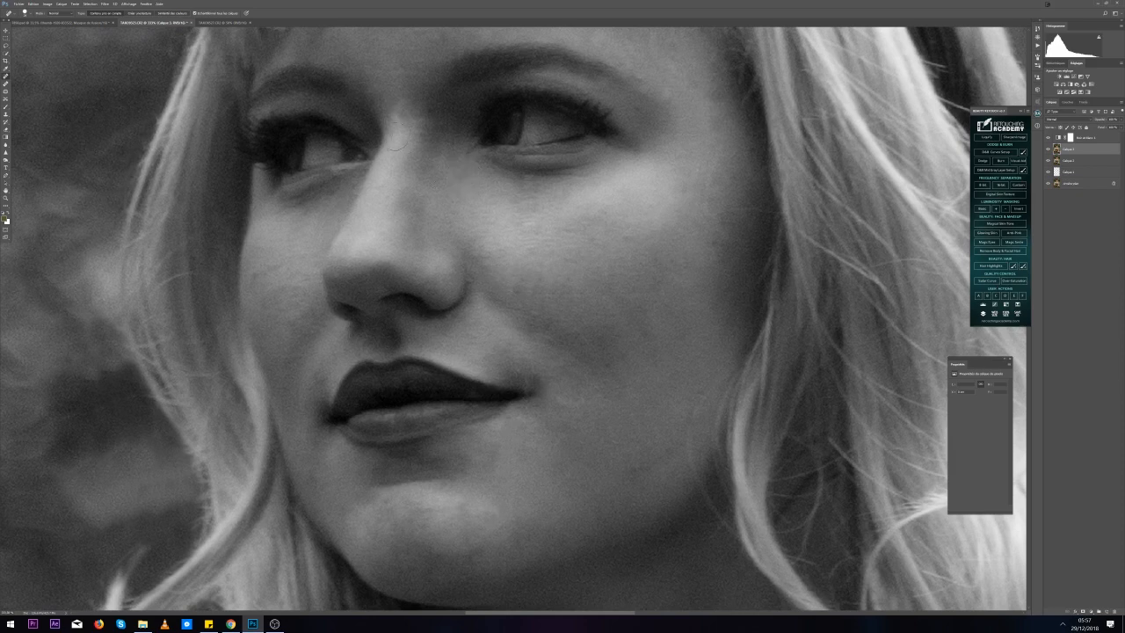
Spot-heal the marks on the bridge of the nose between the eyes and on the far cheek beside the nostril
{"action": "left_click", "coordinate": [396, 128]}
{"action": "left_click", "coordinate": [398, 104]}
{"action": "left_click", "coordinate": [402, 127]}
{"action": "left_click", "coordinate": [406, 116]}
{"action": "left_click", "coordinate": [401, 130]}
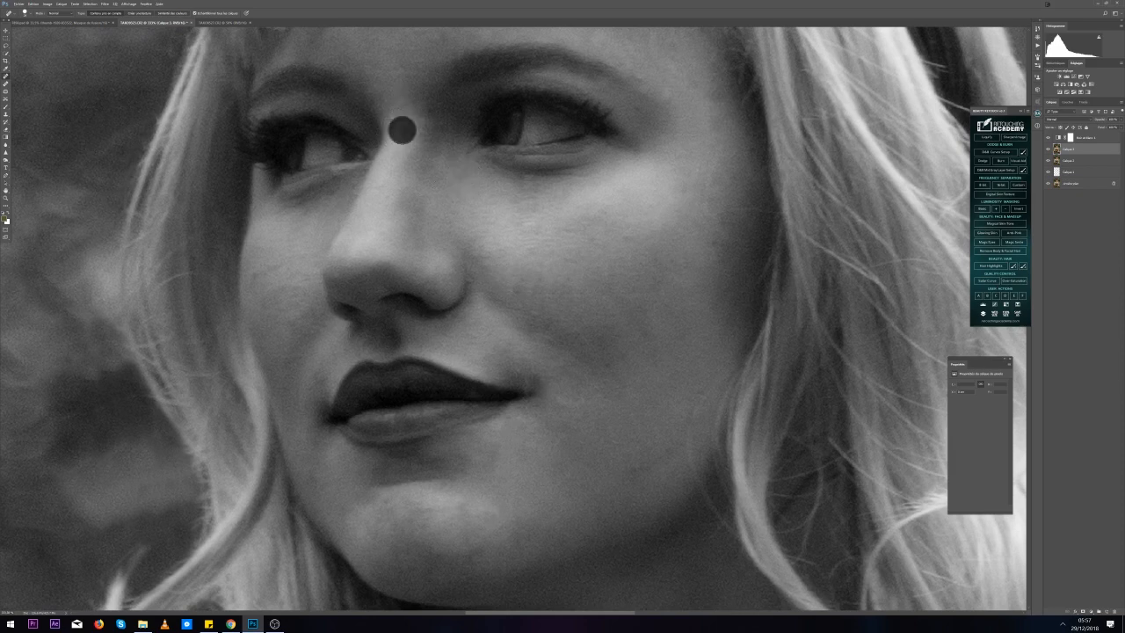
{"action": "left_click", "coordinate": [406, 113]}
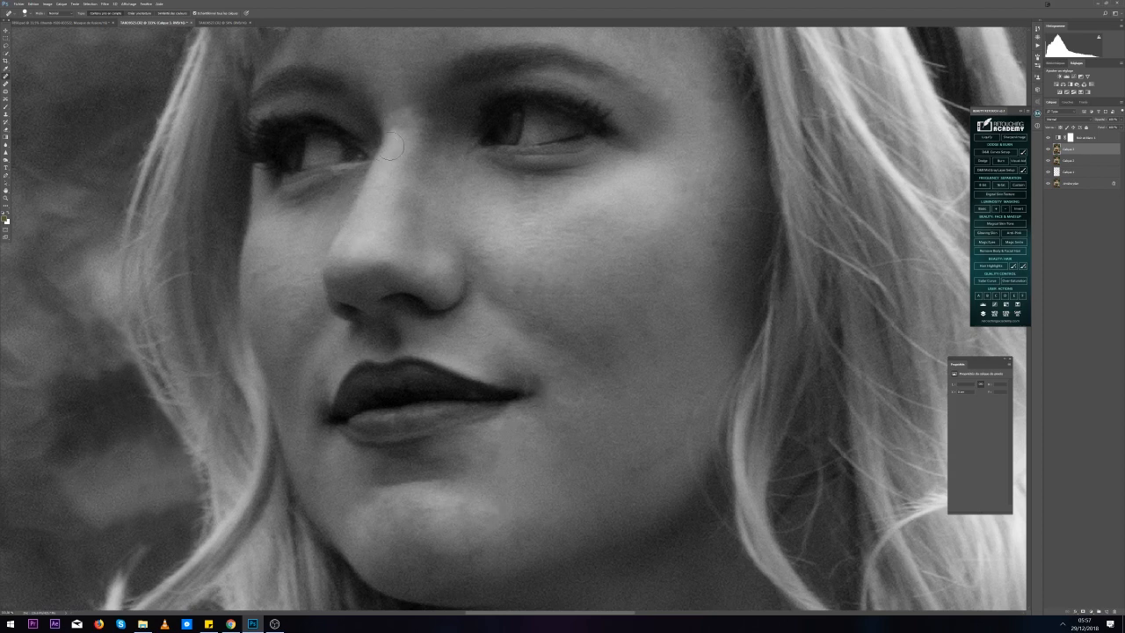
{"action": "left_click", "coordinate": [394, 126]}
{"action": "left_click", "coordinate": [296, 286]}
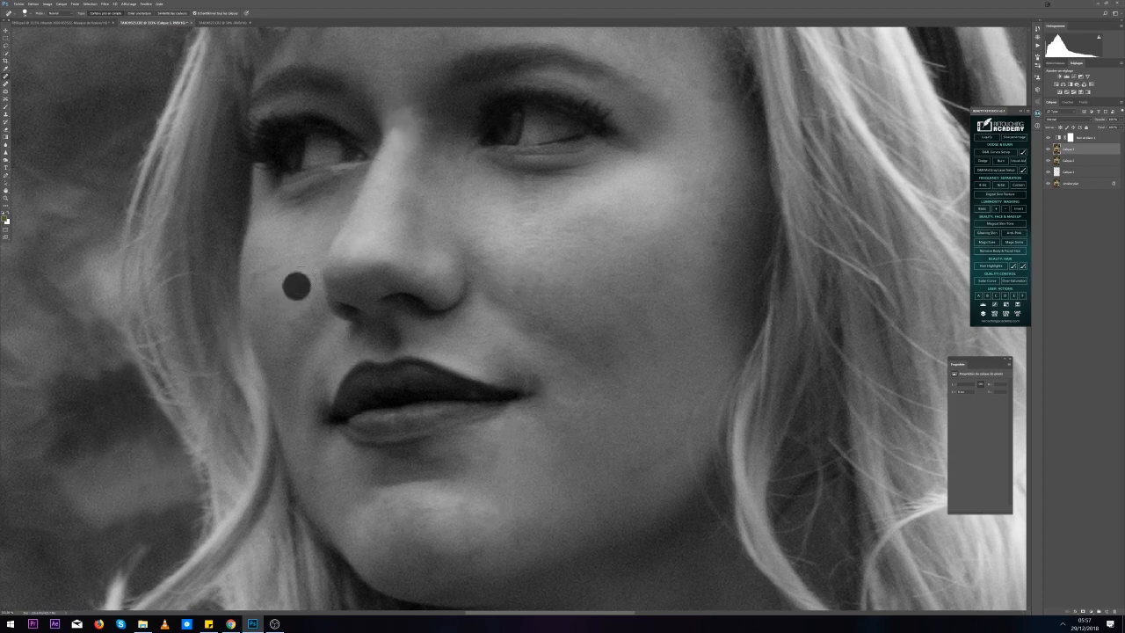
{"action": "left_click", "coordinate": [299, 283]}
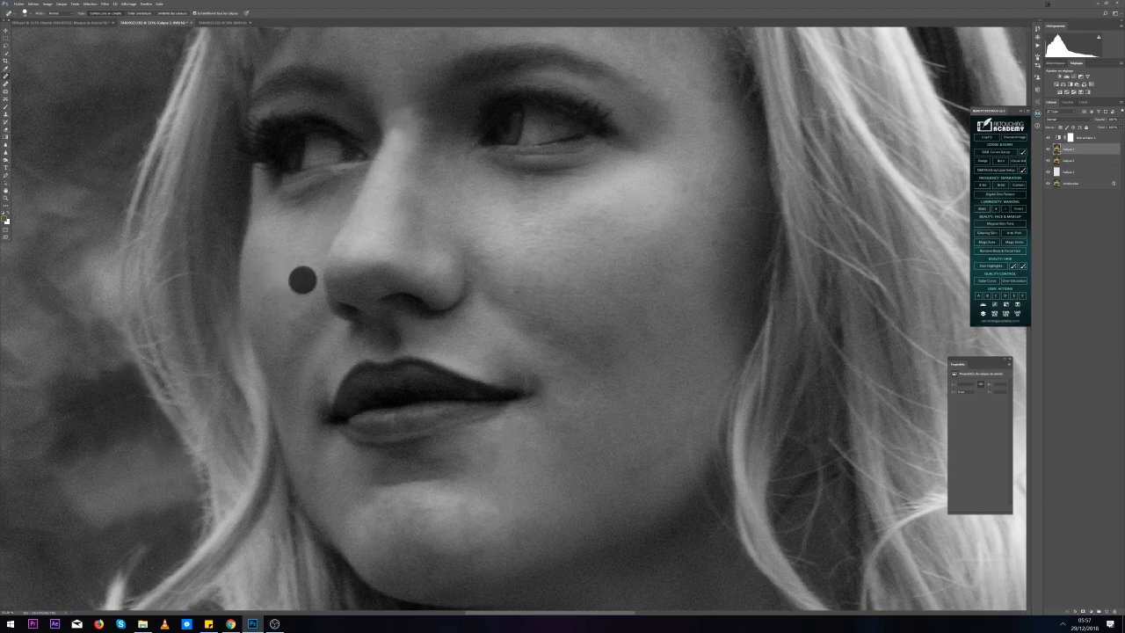
Spot-heal the blemishes across the forehead between the fringe and the eyebrows
{"action": "left_click_drag", "start_coordinate": [516, 195], "coordinate": [510, 348]}
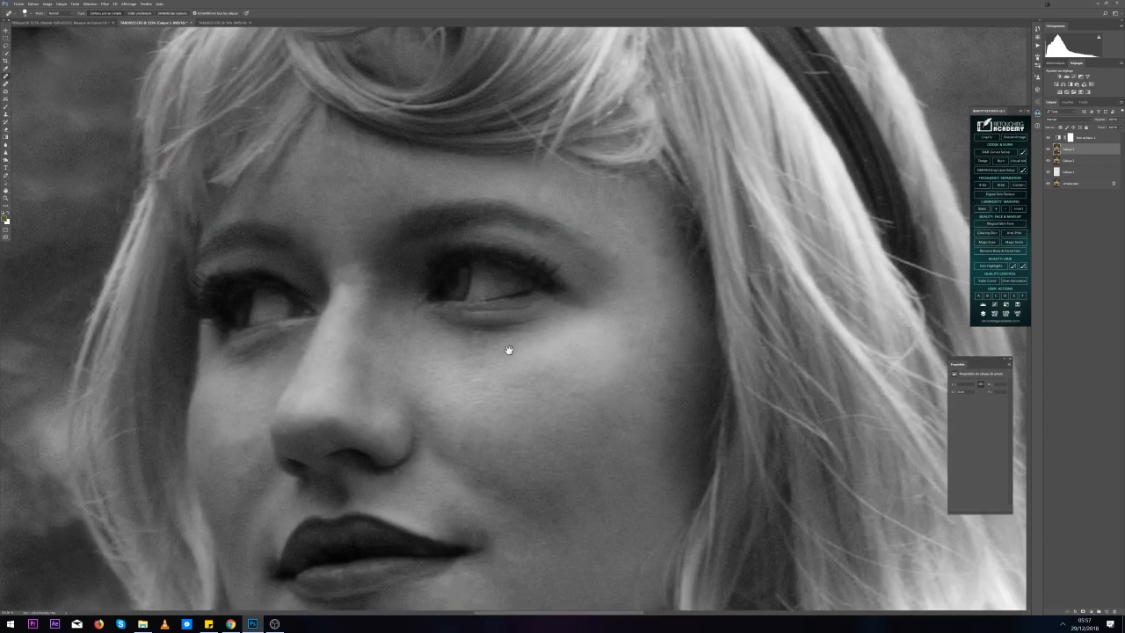
{"action": "left_click", "coordinate": [338, 178]}
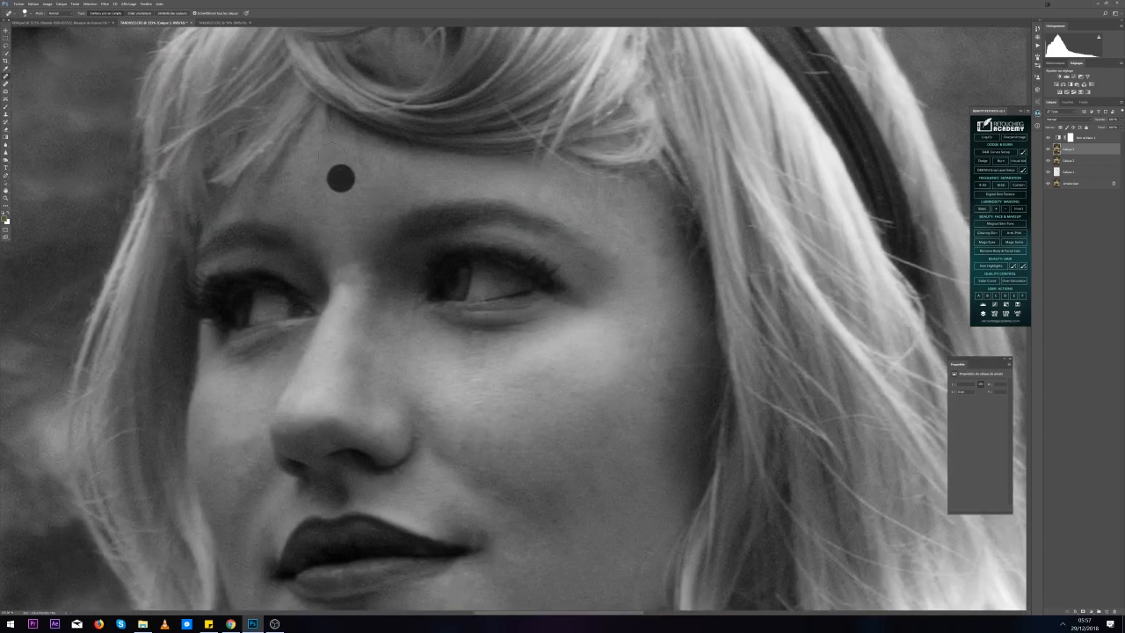
{"action": "left_click", "coordinate": [333, 121]}
{"action": "left_click", "coordinate": [323, 117]}
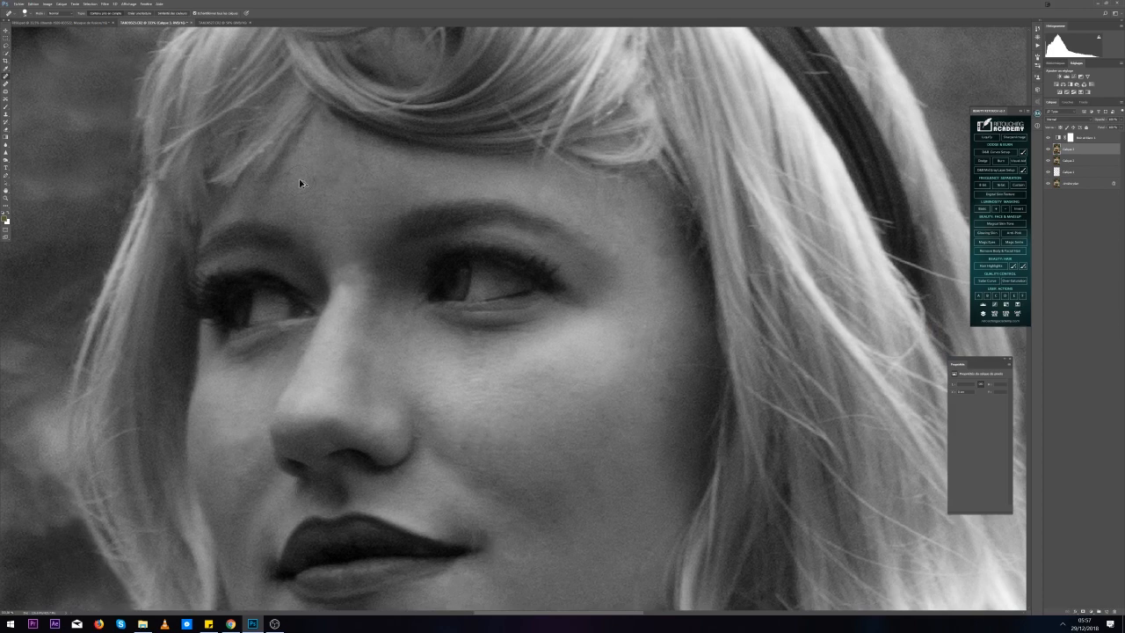
{"action": "left_click", "coordinate": [293, 181]}
{"action": "left_click", "coordinate": [323, 110]}
{"action": "left_click", "coordinate": [358, 173]}
{"action": "left_click", "coordinate": [365, 173]}
{"action": "left_click", "coordinate": [369, 191]}
{"action": "left_click", "coordinate": [382, 170]}
{"action": "left_click", "coordinate": [321, 164]}
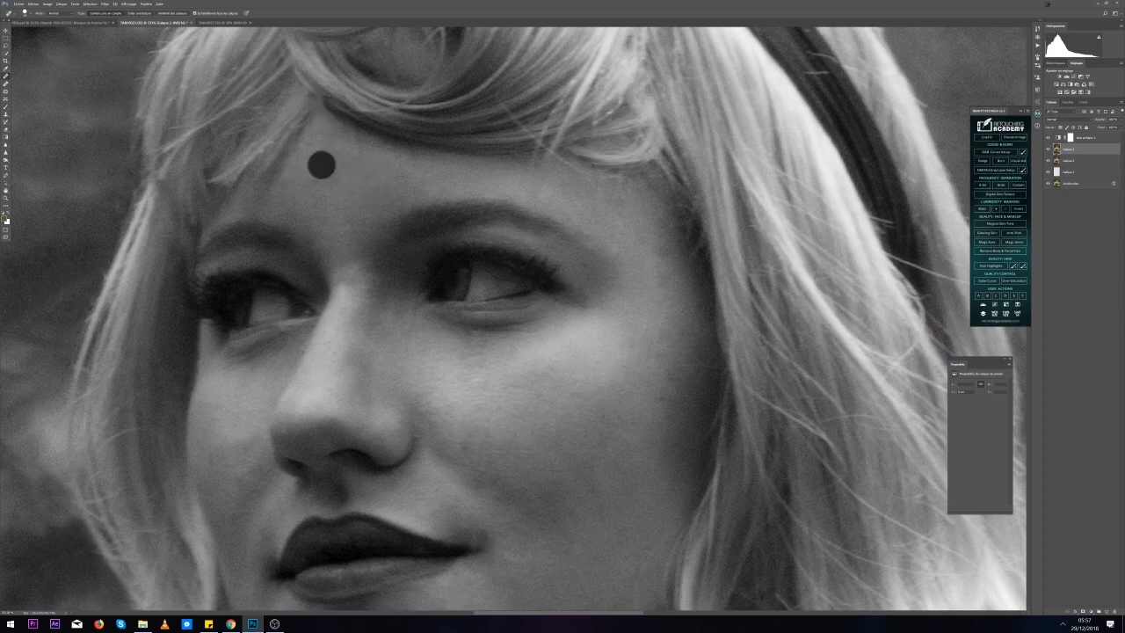
Spot-heal the marks on the temple beside the near eye and down the outer and lower cheek
{"action": "left_click", "coordinate": [592, 239]}
{"action": "left_click", "coordinate": [595, 266]}
{"action": "left_click", "coordinate": [606, 255]}
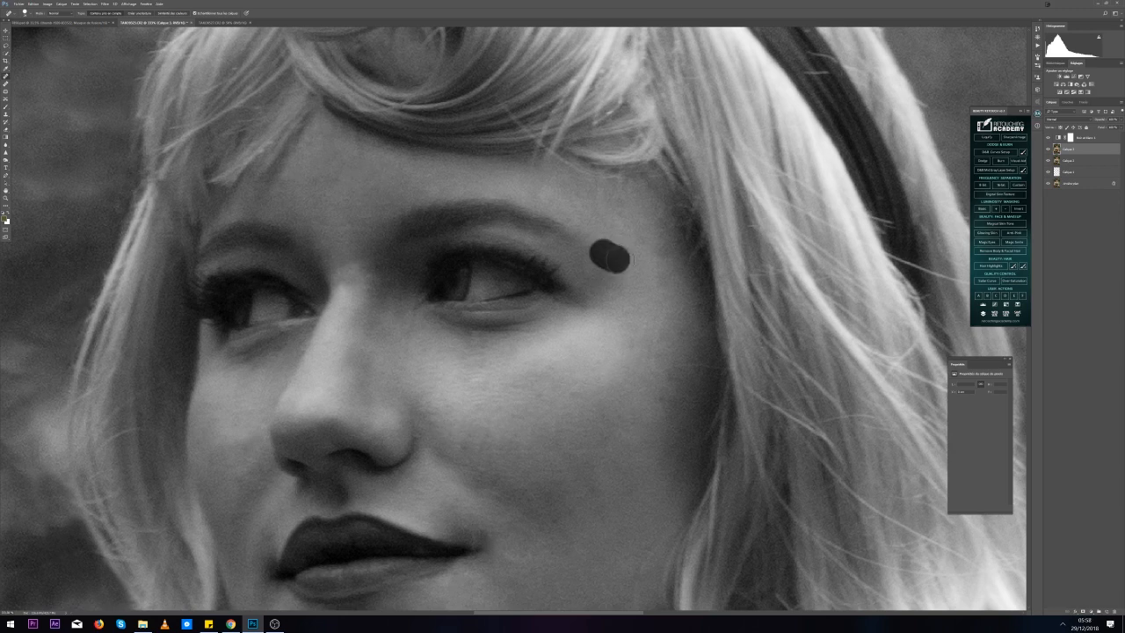
{"action": "left_click_drag", "start_coordinate": [654, 383], "coordinate": [665, 406]}
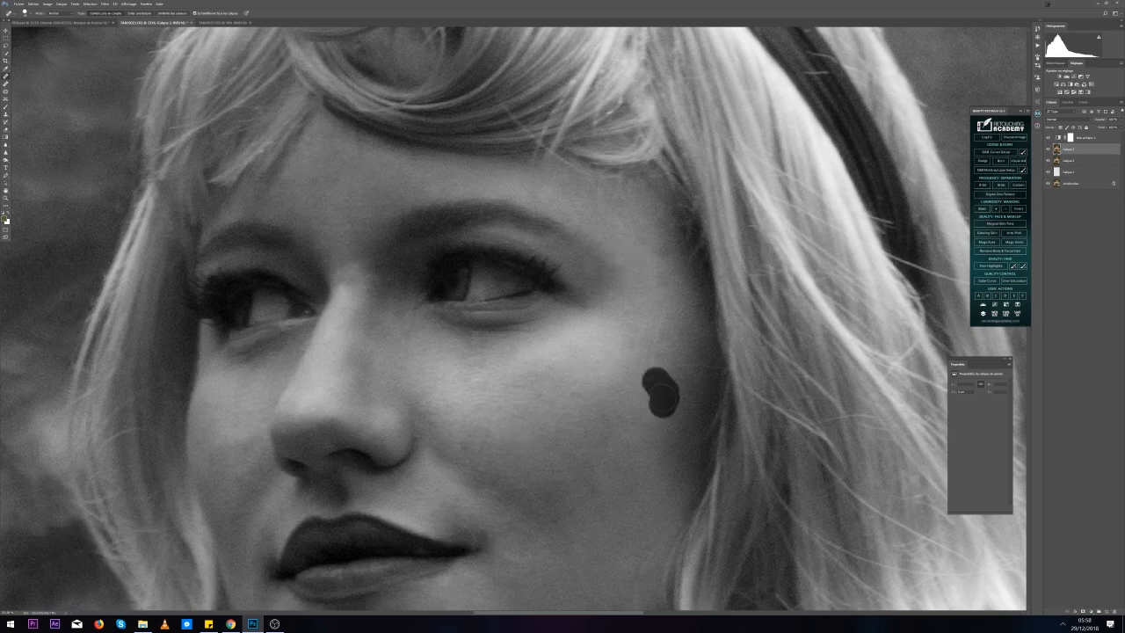
{"action": "left_click", "coordinate": [559, 528]}
{"action": "left_click", "coordinate": [475, 451]}
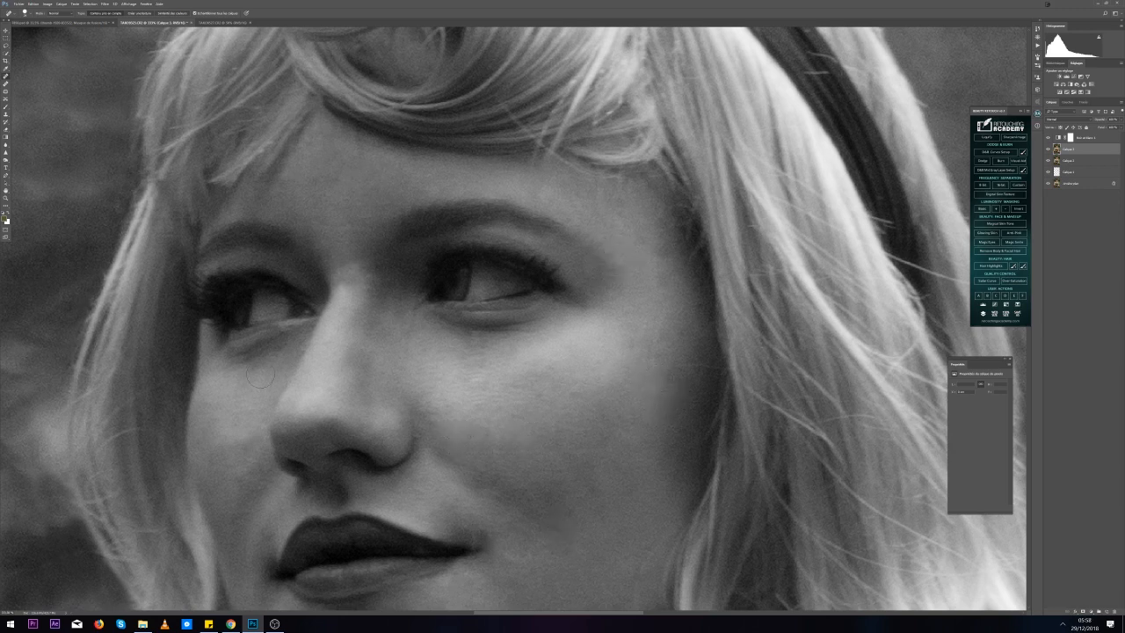
Switch to the Patch tool and patch the uneven skin on the upper near cheek with smoother neighbouring skin
{"action": "left_click", "coordinate": [7, 109]}
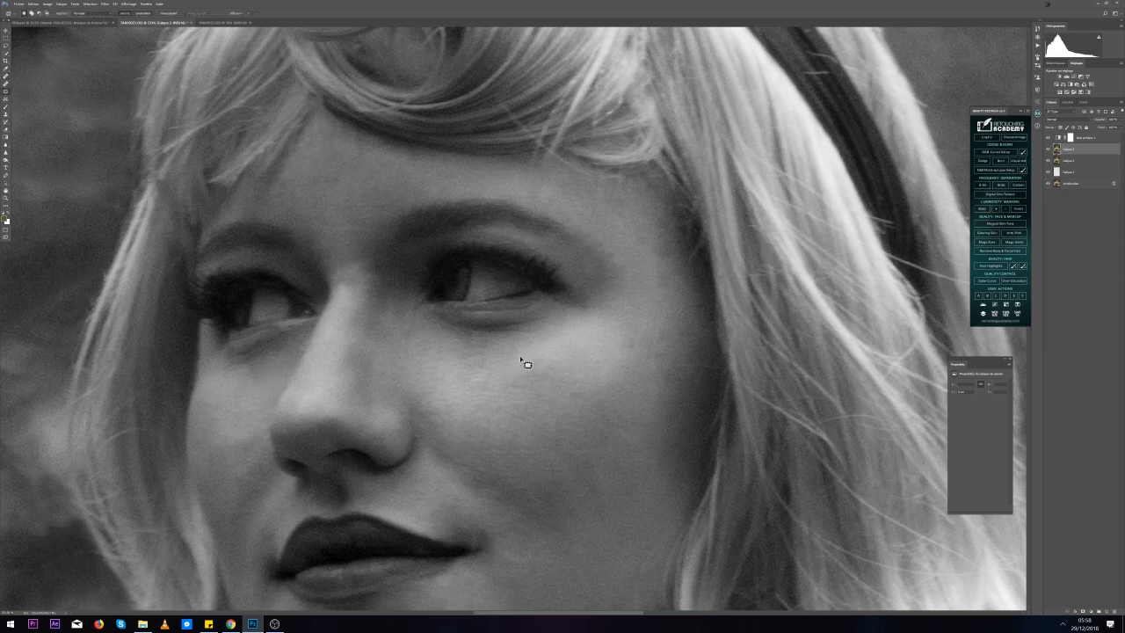
{"action": "mouse_move", "coordinate": [478, 393]}
{"action": "left_mouse_down"}
{"action": "mouse_move", "coordinate": [509, 350]}
{"action": "mouse_move", "coordinate": [605, 347]}
{"action": "left_mouse_up"}
{"action": "key", "text": "ctrl+d"}
{"action": "mouse_move", "coordinate": [512, 355]}
{"action": "left_mouse_down"}
{"action": "mouse_move", "coordinate": [582, 375]}
{"action": "mouse_move", "coordinate": [482, 434]}
{"action": "mouse_move", "coordinate": [521, 405]}
{"action": "mouse_move", "coordinate": [467, 395]}
{"action": "left_mouse_up"}
{"action": "key", "text": "ctrl+d"}
{"action": "left_click_drag", "start_coordinate": [480, 404], "coordinate": [540, 417]}
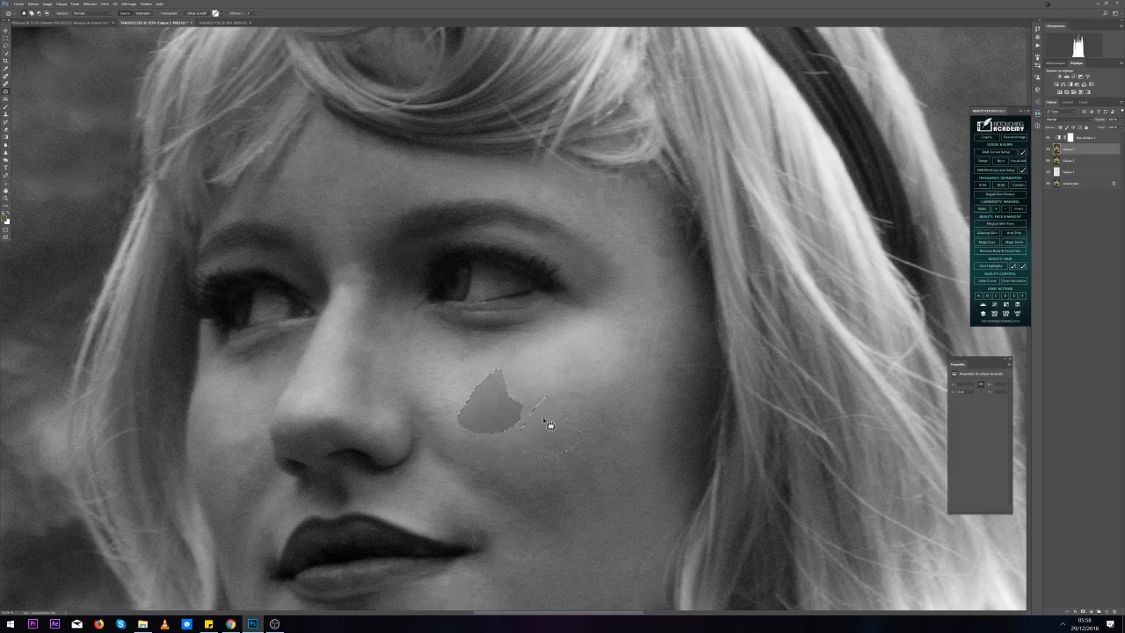
{"action": "key", "text": "ctrl+d"}
Patch the blotchy skin on the inner near cheek beside the nose with cleaner cheek areas
{"action": "mouse_move", "coordinate": [458, 362]}
{"action": "left_mouse_down"}
{"action": "mouse_move", "coordinate": [464, 426]}
{"action": "mouse_move", "coordinate": [515, 372]}
{"action": "left_mouse_up"}
{"action": "key", "text": "ctrl+d"}
{"action": "mouse_move", "coordinate": [489, 388]}
{"action": "left_mouse_down"}
{"action": "mouse_move", "coordinate": [538, 432]}
{"action": "mouse_move", "coordinate": [541, 397]}
{"action": "left_mouse_up"}
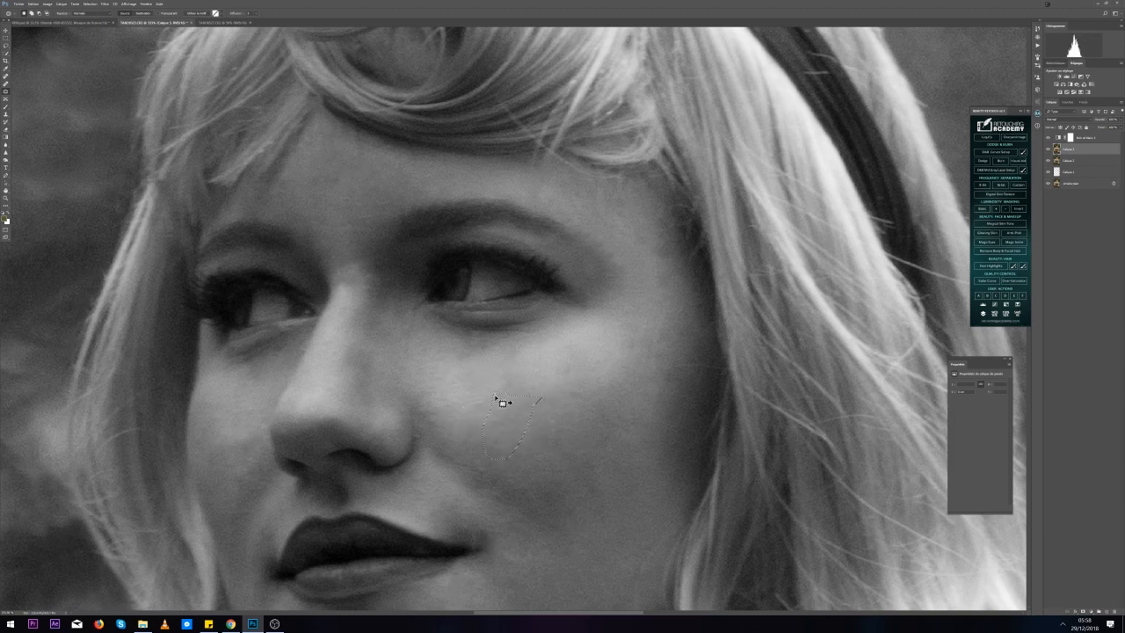
{"action": "mouse_move", "coordinate": [464, 421]}
{"action": "left_mouse_down"}
{"action": "mouse_move", "coordinate": [499, 398]}
{"action": "mouse_move", "coordinate": [467, 393]}
{"action": "left_mouse_up"}
{"action": "mouse_move", "coordinate": [479, 408]}
{"action": "left_mouse_down"}
{"action": "mouse_move", "coordinate": [487, 382]}
{"action": "mouse_move", "coordinate": [447, 392]}
{"action": "mouse_move", "coordinate": [471, 388]}
{"action": "mouse_move", "coordinate": [463, 378]}
{"action": "left_mouse_up"}
{"action": "key", "text": "ctrl+d"}
{"action": "mouse_move", "coordinate": [464, 395]}
{"action": "left_mouse_down"}
{"action": "mouse_move", "coordinate": [493, 384]}
{"action": "mouse_move", "coordinate": [436, 404]}
{"action": "mouse_move", "coordinate": [451, 362]}
{"action": "mouse_move", "coordinate": [451, 394]}
{"action": "left_mouse_up"}
{"action": "key", "text": "ctrl+d"}
{"action": "key", "text": "ctrl+d"}
Patch the uneven patches across the outer near cheekbone and up toward the temple
{"action": "left_click_drag", "start_coordinate": [524, 386], "coordinate": [533, 399]}
{"action": "mouse_move", "coordinate": [527, 395]}
{"action": "left_mouse_down"}
{"action": "mouse_move", "coordinate": [498, 387]}
{"action": "mouse_move", "coordinate": [547, 396]}
{"action": "mouse_move", "coordinate": [578, 362]}
{"action": "left_mouse_up"}
{"action": "key", "text": "ctrl+d"}
{"action": "left_click_drag", "start_coordinate": [564, 374], "coordinate": [556, 414]}
{"action": "key", "text": "ctrl+d"}
{"action": "mouse_move", "coordinate": [575, 367]}
{"action": "left_mouse_down"}
{"action": "mouse_move", "coordinate": [562, 378]}
{"action": "mouse_move", "coordinate": [573, 392]}
{"action": "left_mouse_up"}
{"action": "key", "text": "ctrl+d"}
{"action": "mouse_move", "coordinate": [630, 337]}
{"action": "left_mouse_down"}
{"action": "mouse_move", "coordinate": [643, 339]}
{"action": "mouse_move", "coordinate": [631, 252]}
{"action": "left_mouse_up"}
{"action": "key", "text": "ctrl+d"}
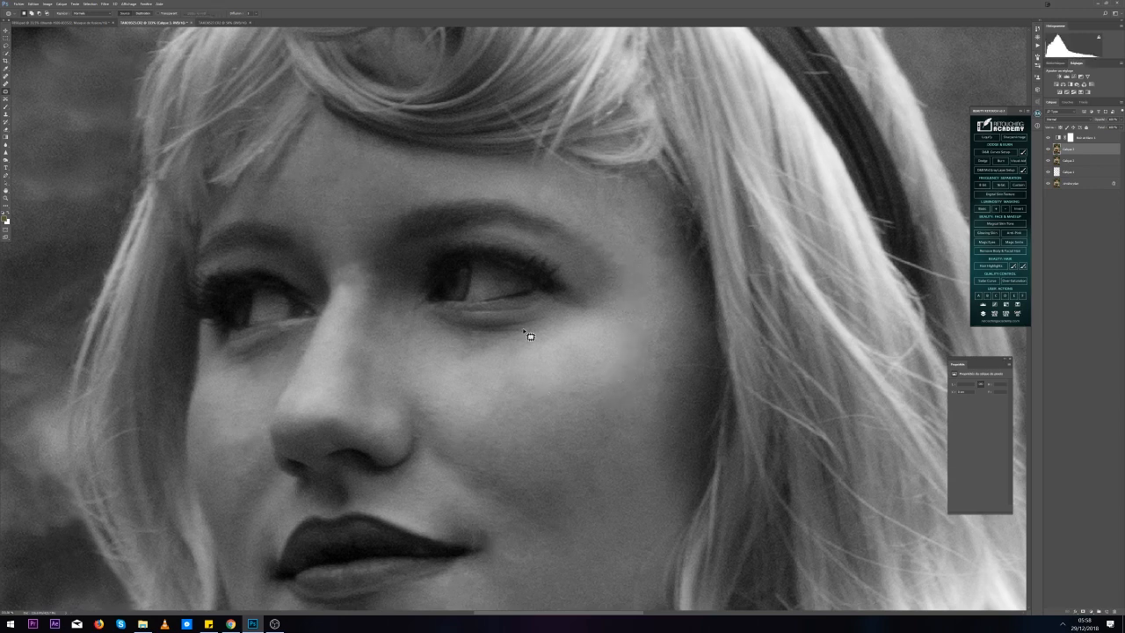
Patch the shadowed crease under the near eye with smooth cheek skin
{"action": "left_click_drag", "start_coordinate": [537, 318], "coordinate": [518, 318]}
{"action": "mouse_move", "coordinate": [444, 327]}
{"action": "left_mouse_down"}
{"action": "mouse_move", "coordinate": [444, 355]}
{"action": "mouse_move", "coordinate": [534, 345]}
{"action": "left_mouse_up"}
{"action": "mouse_move", "coordinate": [470, 325]}
{"action": "left_mouse_down"}
{"action": "mouse_move", "coordinate": [420, 343]}
{"action": "mouse_move", "coordinate": [502, 365]}
{"action": "mouse_move", "coordinate": [535, 340]}
{"action": "mouse_move", "coordinate": [526, 329]}
{"action": "mouse_move", "coordinate": [444, 336]}
{"action": "mouse_move", "coordinate": [461, 362]}
{"action": "mouse_move", "coordinate": [473, 332]}
{"action": "mouse_move", "coordinate": [456, 354]}
{"action": "left_mouse_up"}
{"action": "key", "text": "ctrl+d"}
Patch the uneven skin below the far eye and along the side of the nose
{"action": "left_click_drag", "start_coordinate": [243, 363], "coordinate": [269, 395]}
{"action": "key", "text": "ctrl+d"}
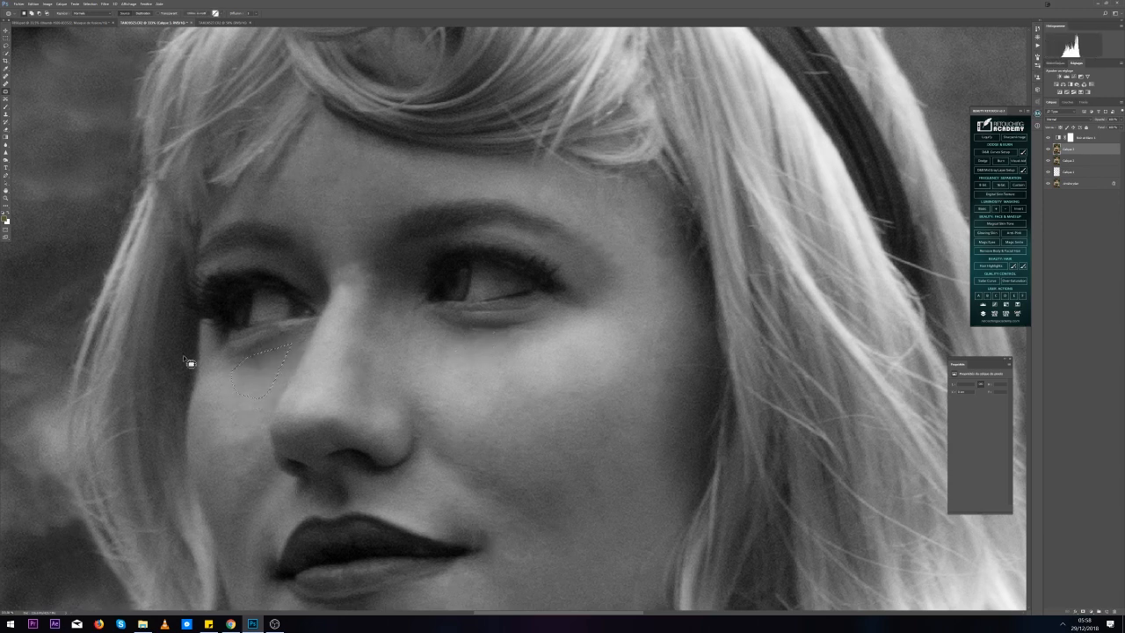
{"action": "mouse_move", "coordinate": [246, 481]}
{"action": "left_mouse_down"}
{"action": "mouse_move", "coordinate": [253, 432]}
{"action": "mouse_move", "coordinate": [463, 390]}
{"action": "left_mouse_up"}
{"action": "key", "text": "ctrl+d"}
{"action": "mouse_move", "coordinate": [250, 379]}
{"action": "left_mouse_down"}
{"action": "mouse_move", "coordinate": [232, 390]}
{"action": "mouse_move", "coordinate": [271, 394]}
{"action": "mouse_move", "coordinate": [265, 373]}
{"action": "left_mouse_up"}
{"action": "left_click_drag", "start_coordinate": [253, 396], "coordinate": [480, 382]}
{"action": "key", "text": "ctrl+d"}
{"action": "mouse_move", "coordinate": [226, 370]}
{"action": "left_mouse_down"}
{"action": "mouse_move", "coordinate": [251, 386]}
{"action": "mouse_move", "coordinate": [273, 353]}
{"action": "left_mouse_up"}
{"action": "mouse_move", "coordinate": [233, 391]}
{"action": "left_mouse_down"}
{"action": "mouse_move", "coordinate": [265, 369]}
{"action": "mouse_move", "coordinate": [241, 363]}
{"action": "mouse_move", "coordinate": [254, 381]}
{"action": "left_mouse_up"}
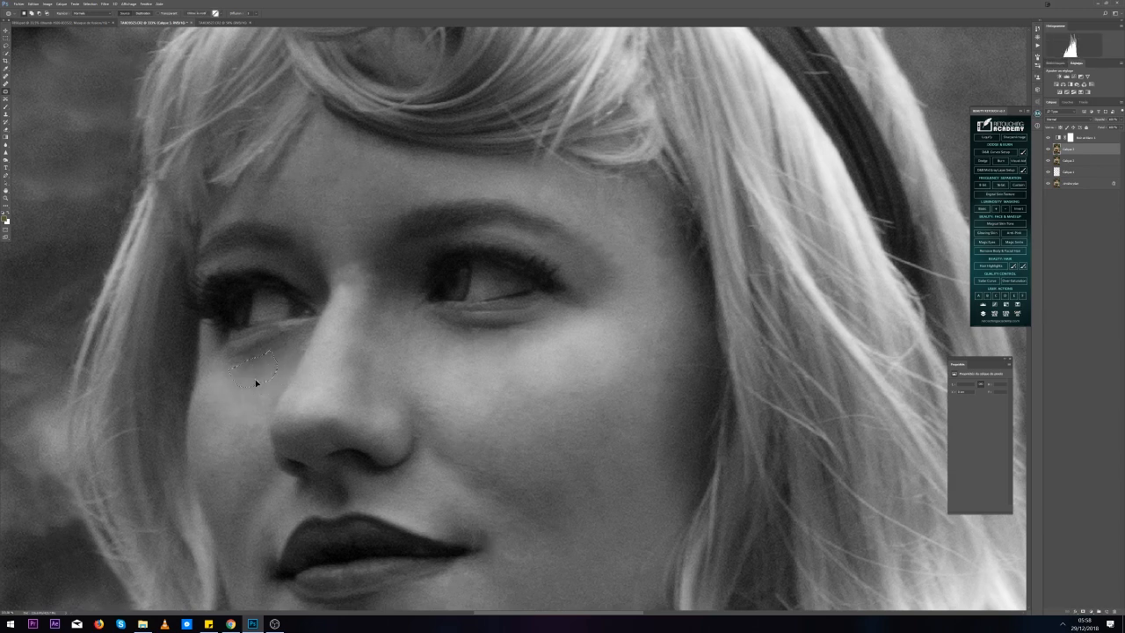
Patch the darker skin of the near cheek between the nostril and the mouth corner
{"action": "scroll", "coordinate": [221, 527], "scroll_direction": "down", "scroll_amount": 1}
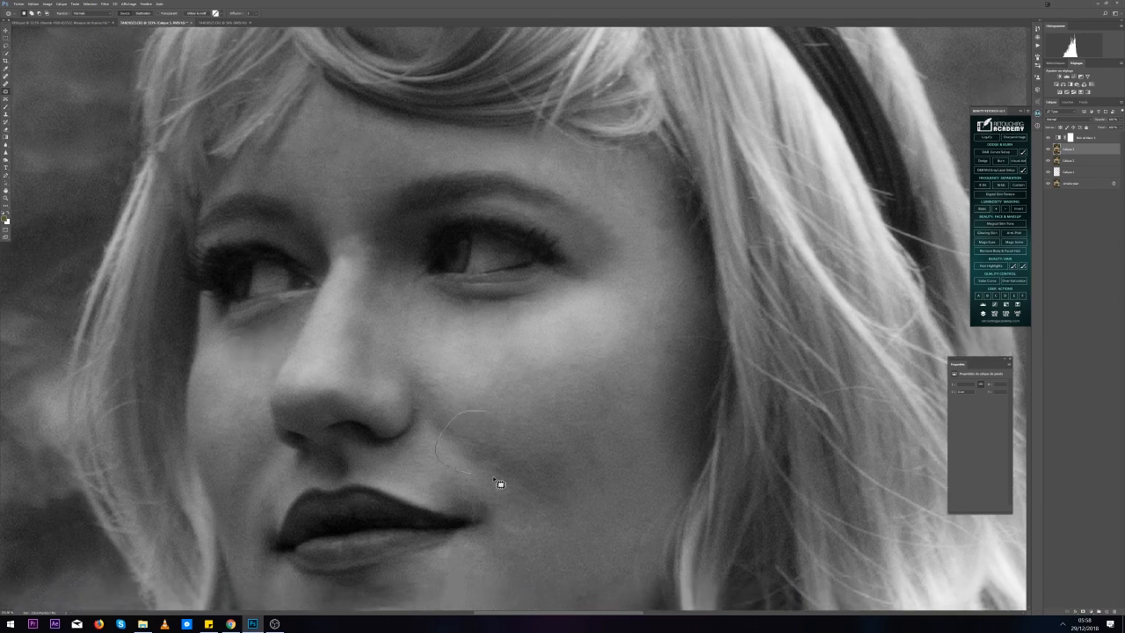
{"action": "mouse_move", "coordinate": [424, 461]}
{"action": "left_mouse_down"}
{"action": "mouse_move", "coordinate": [417, 404]}
{"action": "mouse_move", "coordinate": [453, 466]}
{"action": "mouse_move", "coordinate": [475, 450]}
{"action": "left_mouse_up"}
{"action": "left_click_drag", "start_coordinate": [452, 440], "coordinate": [492, 423]}
{"action": "mouse_move", "coordinate": [553, 468]}
{"action": "left_mouse_down"}
{"action": "mouse_move", "coordinate": [525, 503]}
{"action": "mouse_move", "coordinate": [512, 443]}
{"action": "mouse_move", "coordinate": [571, 394]}
{"action": "left_mouse_up"}
{"action": "left_click", "coordinate": [623, 428]}
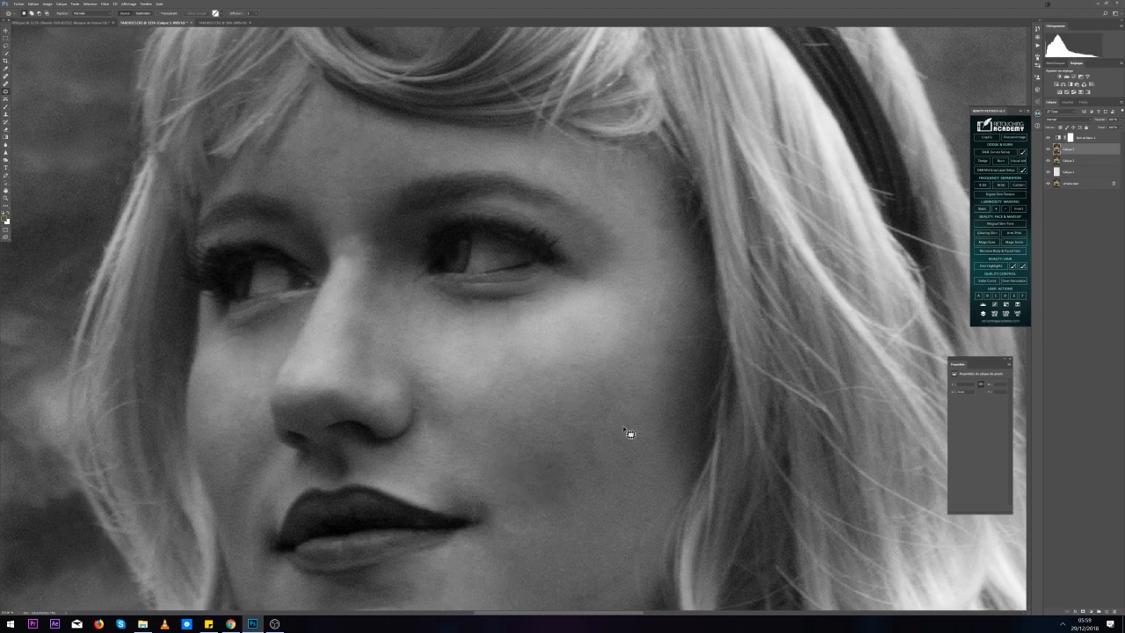
Patch the dark blotches on the lower near cheek toward the jaw with smoother skin
{"action": "left_click_drag", "start_coordinate": [523, 467], "coordinate": [534, 425]}
{"action": "left_click_drag", "start_coordinate": [578, 446], "coordinate": [618, 379]}
{"action": "mouse_move", "coordinate": [603, 501]}
{"action": "left_mouse_down"}
{"action": "mouse_move", "coordinate": [498, 537]}
{"action": "mouse_move", "coordinate": [496, 509]}
{"action": "mouse_move", "coordinate": [576, 489]}
{"action": "mouse_move", "coordinate": [583, 422]}
{"action": "mouse_move", "coordinate": [597, 423]}
{"action": "left_mouse_up"}
{"action": "left_click_drag", "start_coordinate": [589, 448], "coordinate": [601, 404]}
{"action": "left_click_drag", "start_coordinate": [573, 457], "coordinate": [540, 462]}
{"action": "left_click_drag", "start_coordinate": [636, 455], "coordinate": [634, 439]}
{"action": "left_click_drag", "start_coordinate": [633, 426], "coordinate": [567, 516]}
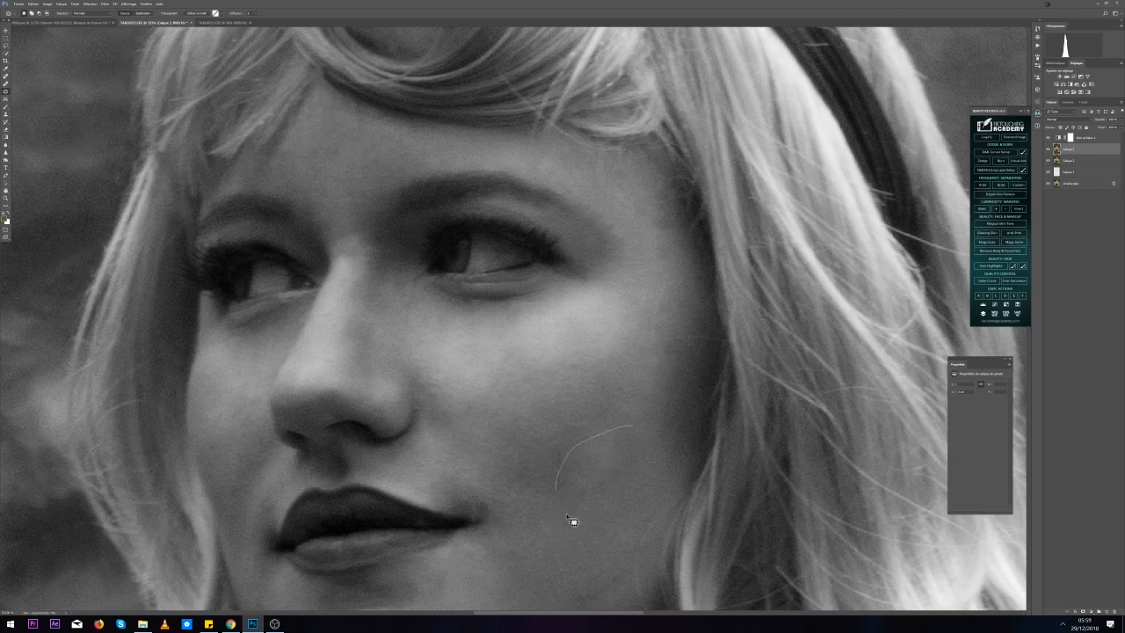
{"action": "left_click", "coordinate": [564, 542]}
Patch the fold running from the far nostril down past the far mouth corner
{"action": "left_click_drag", "start_coordinate": [353, 399], "coordinate": [464, 296]}
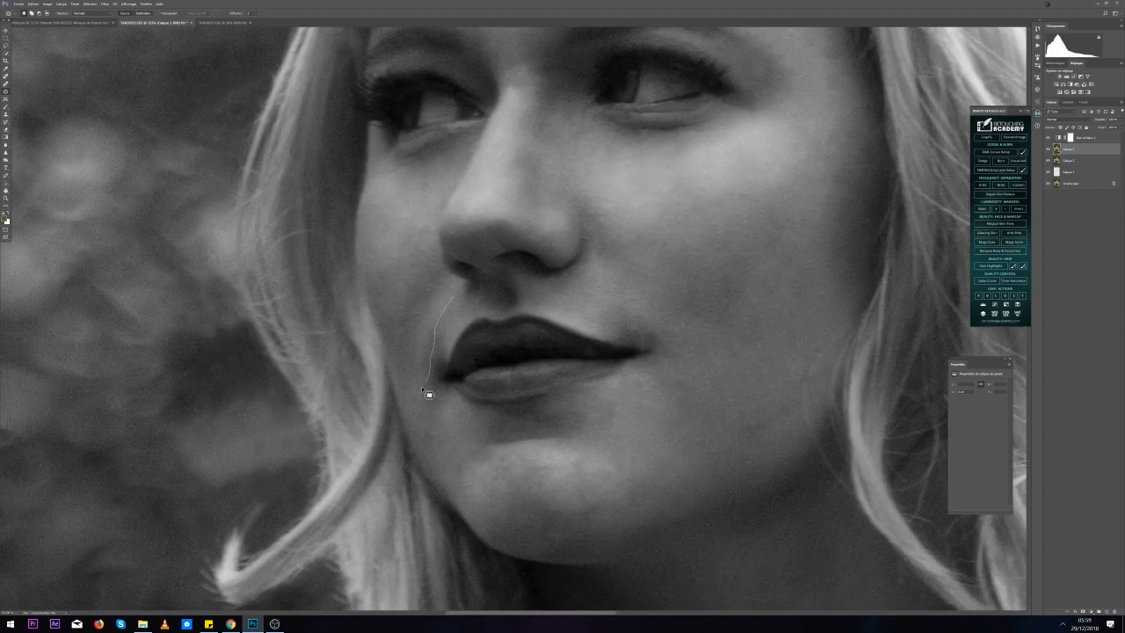
{"action": "left_click_drag", "start_coordinate": [421, 387], "coordinate": [401, 241]}
{"action": "key", "text": "ctrl+d"}
{"action": "mouse_move", "coordinate": [475, 301]}
{"action": "left_mouse_down"}
{"action": "mouse_move", "coordinate": [472, 287]}
{"action": "mouse_move", "coordinate": [446, 287]}
{"action": "left_mouse_up"}
{"action": "key", "text": "ctrl+d"}
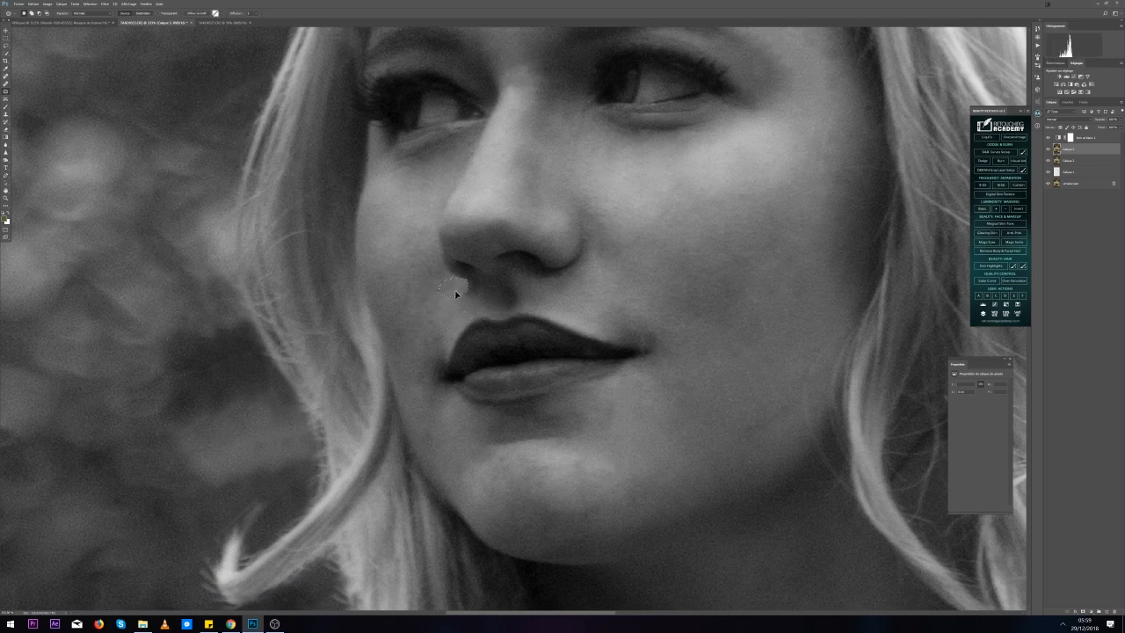
{"action": "key", "text": "ctrl+d"}
Patch the marks on the far cheek and the skin beside the far corner of the upper lip
{"action": "left_click_drag", "start_coordinate": [404, 276], "coordinate": [417, 291]}
{"action": "left_click_drag", "start_coordinate": [417, 293], "coordinate": [401, 306]}
{"action": "key", "text": "ctrl+d"}
{"action": "mouse_move", "coordinate": [447, 334]}
{"action": "left_mouse_down"}
{"action": "mouse_move", "coordinate": [413, 349]}
{"action": "mouse_move", "coordinate": [439, 332]}
{"action": "mouse_move", "coordinate": [429, 366]}
{"action": "left_mouse_up"}
{"action": "key", "text": "ctrl+d"}
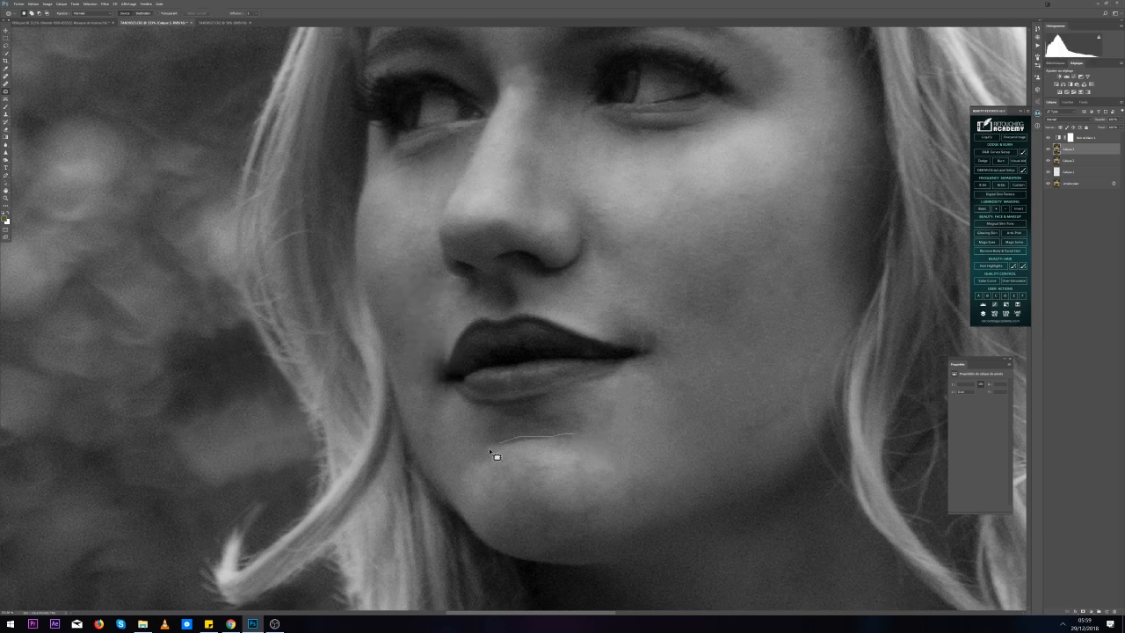
Patch the uneven crease between the lower lip and the chin with smoother neighbouring skin
{"action": "mouse_move", "coordinate": [490, 451]}
{"action": "left_mouse_down"}
{"action": "mouse_move", "coordinate": [568, 445]}
{"action": "mouse_move", "coordinate": [569, 431]}
{"action": "left_mouse_up"}
{"action": "mouse_move", "coordinate": [566, 436]}
{"action": "left_mouse_down"}
{"action": "mouse_move", "coordinate": [552, 447]}
{"action": "mouse_move", "coordinate": [577, 445]}
{"action": "mouse_move", "coordinate": [566, 457]}
{"action": "mouse_move", "coordinate": [555, 430]}
{"action": "left_mouse_up"}
{"action": "key", "text": "ctrl+d"}
{"action": "mouse_move", "coordinate": [483, 442]}
{"action": "left_mouse_down"}
{"action": "mouse_move", "coordinate": [588, 447]}
{"action": "mouse_move", "coordinate": [522, 457]}
{"action": "mouse_move", "coordinate": [530, 441]}
{"action": "mouse_move", "coordinate": [570, 433]}
{"action": "mouse_move", "coordinate": [547, 424]}
{"action": "mouse_move", "coordinate": [483, 455]}
{"action": "mouse_move", "coordinate": [524, 448]}
{"action": "left_mouse_up"}
{"action": "key", "text": "ctrl+d"}
Patch the uneven tones across the middle and near side of the chin
{"action": "mouse_move", "coordinate": [521, 459]}
{"action": "left_mouse_down"}
{"action": "mouse_move", "coordinate": [522, 479]}
{"action": "mouse_move", "coordinate": [570, 495]}
{"action": "mouse_move", "coordinate": [596, 456]}
{"action": "left_mouse_up"}
{"action": "key", "text": "ctrl+d"}
{"action": "key", "text": "ctrl+d"}
{"action": "left_click_drag", "start_coordinate": [583, 467], "coordinate": [652, 448]}
{"action": "key", "text": "ctrl+d"}
{"action": "mouse_move", "coordinate": [612, 483]}
{"action": "left_mouse_down"}
{"action": "mouse_move", "coordinate": [660, 458]}
{"action": "mouse_move", "coordinate": [584, 462]}
{"action": "mouse_move", "coordinate": [608, 482]}
{"action": "mouse_move", "coordinate": [664, 446]}
{"action": "left_mouse_up"}
{"action": "key", "text": "ctrl+d"}
Patch the skin beside the near mouth corner and the blotches on the lower outer part of the near cheek
{"action": "mouse_move", "coordinate": [632, 335]}
{"action": "left_mouse_down"}
{"action": "mouse_move", "coordinate": [688, 319]}
{"action": "mouse_move", "coordinate": [655, 317]}
{"action": "left_mouse_up"}
{"action": "left_click_drag", "start_coordinate": [669, 324], "coordinate": [692, 306]}
{"action": "key", "text": "ctrl+d"}
{"action": "left_click_drag", "start_coordinate": [787, 403], "coordinate": [759, 431]}
{"action": "mouse_move", "coordinate": [799, 397]}
{"action": "left_mouse_down"}
{"action": "mouse_move", "coordinate": [742, 409]}
{"action": "mouse_move", "coordinate": [754, 423]}
{"action": "left_mouse_up"}
{"action": "mouse_move", "coordinate": [789, 298]}
{"action": "left_mouse_down"}
{"action": "mouse_move", "coordinate": [826, 298]}
{"action": "mouse_move", "coordinate": [781, 304]}
{"action": "left_mouse_up"}
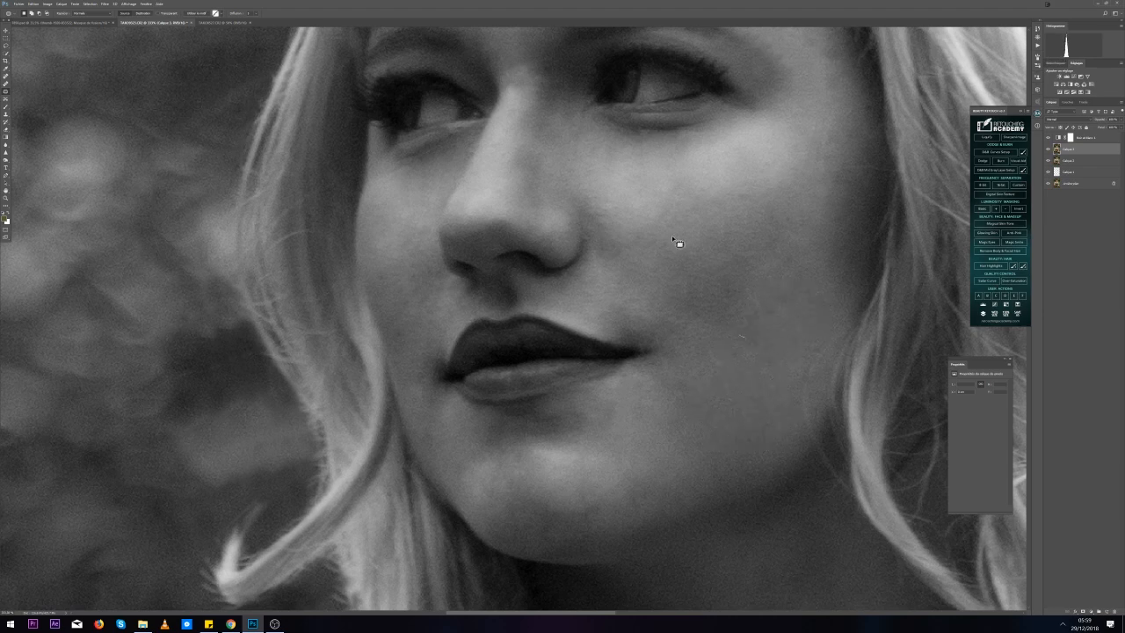
Patch the uneven spots on the near cheek between the nose and the area below the eye
{"action": "mouse_move", "coordinate": [666, 238]}
{"action": "left_mouse_down"}
{"action": "mouse_move", "coordinate": [670, 292]}
{"action": "mouse_move", "coordinate": [659, 246]}
{"action": "left_mouse_up"}
{"action": "left_click_drag", "start_coordinate": [660, 262], "coordinate": [699, 255]}
{"action": "mouse_move", "coordinate": [617, 180]}
{"action": "left_mouse_down"}
{"action": "mouse_move", "coordinate": [588, 165]}
{"action": "mouse_move", "coordinate": [607, 188]}
{"action": "left_mouse_up"}
{"action": "mouse_move", "coordinate": [604, 182]}
{"action": "left_mouse_down"}
{"action": "mouse_move", "coordinate": [610, 138]}
{"action": "mouse_move", "coordinate": [601, 163]}
{"action": "left_mouse_up"}
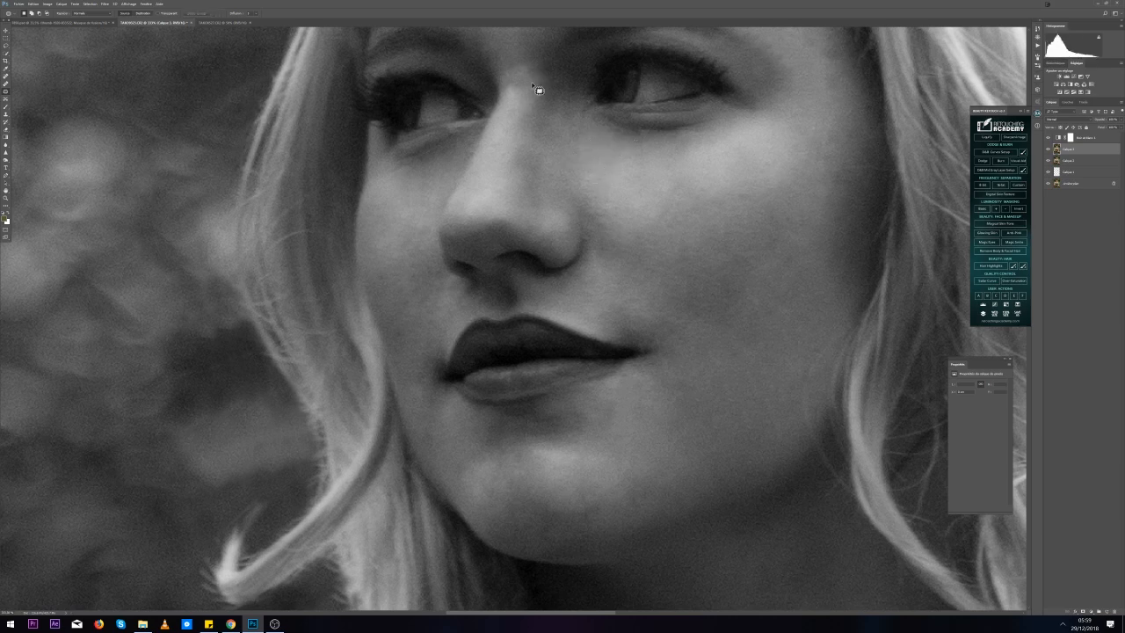
Patch the uneven tones on the nose bridge and along the near side of the nose
{"action": "mouse_move", "coordinate": [532, 84]}
{"action": "left_mouse_down"}
{"action": "mouse_move", "coordinate": [511, 65]}
{"action": "mouse_move", "coordinate": [532, 82]}
{"action": "left_mouse_up"}
{"action": "left_click_drag", "start_coordinate": [521, 74], "coordinate": [520, 29]}
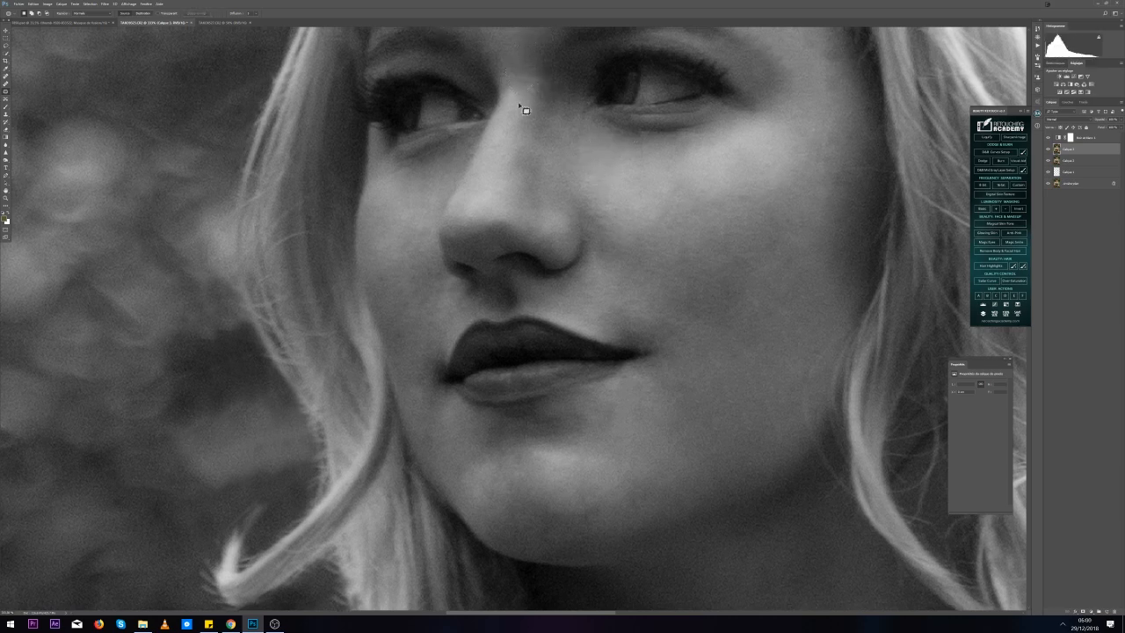
{"action": "mouse_move", "coordinate": [517, 101]}
{"action": "left_mouse_down"}
{"action": "mouse_move", "coordinate": [519, 90]}
{"action": "mouse_move", "coordinate": [540, 169]}
{"action": "mouse_move", "coordinate": [525, 133]}
{"action": "mouse_move", "coordinate": [543, 134]}
{"action": "left_mouse_up"}
{"action": "mouse_move", "coordinate": [531, 155]}
{"action": "left_mouse_down"}
{"action": "mouse_move", "coordinate": [542, 95]}
{"action": "mouse_move", "coordinate": [498, 123]}
{"action": "mouse_move", "coordinate": [487, 205]}
{"action": "mouse_move", "coordinate": [498, 167]}
{"action": "left_mouse_up"}
{"action": "key", "text": "ctrl+d"}
{"action": "key", "text": "ctrl+d"}
Patch the remaining uneven skin below the near mouth corner and on the lower chin
{"action": "scroll", "coordinate": [550, 392], "scroll_direction": "down", "scroll_amount": 5}
{"action": "scroll", "coordinate": [580, 416], "scroll_direction": "up", "scroll_amount": 6}
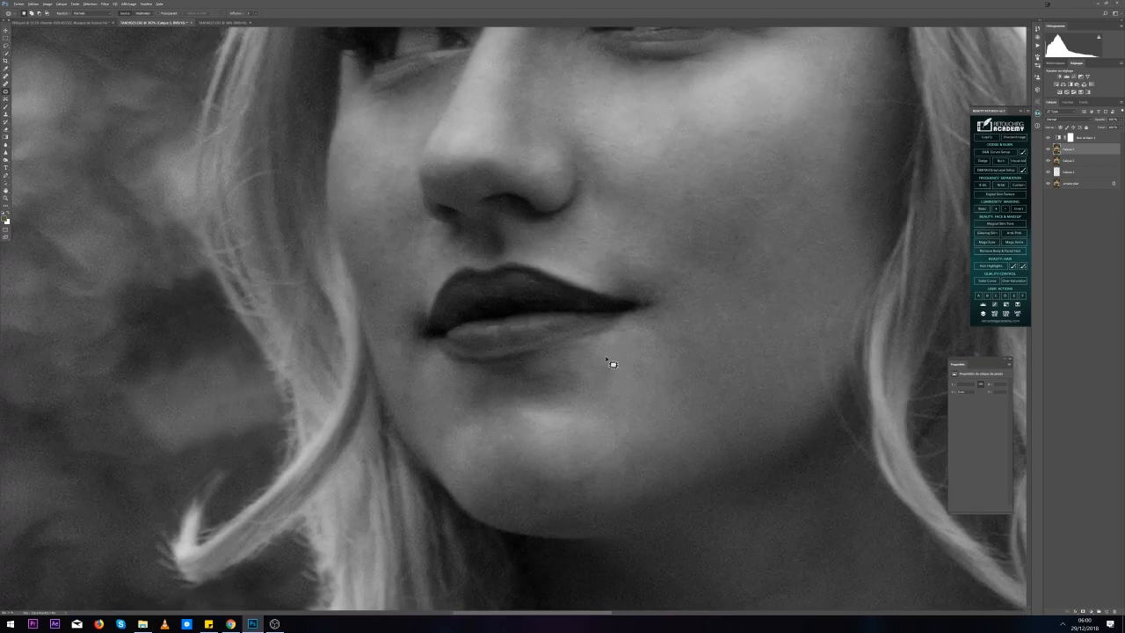
{"action": "mouse_move", "coordinate": [606, 359]}
{"action": "left_mouse_down"}
{"action": "mouse_move", "coordinate": [636, 392]}
{"action": "mouse_move", "coordinate": [610, 426]}
{"action": "mouse_move", "coordinate": [598, 411]}
{"action": "mouse_move", "coordinate": [562, 426]}
{"action": "mouse_move", "coordinate": [472, 394]}
{"action": "mouse_move", "coordinate": [579, 387]}
{"action": "mouse_move", "coordinate": [526, 409]}
{"action": "left_mouse_up"}
{"action": "key", "text": "ctrl+d"}
{"action": "scroll", "coordinate": [556, 419], "scroll_direction": "down", "scroll_amount": 3}
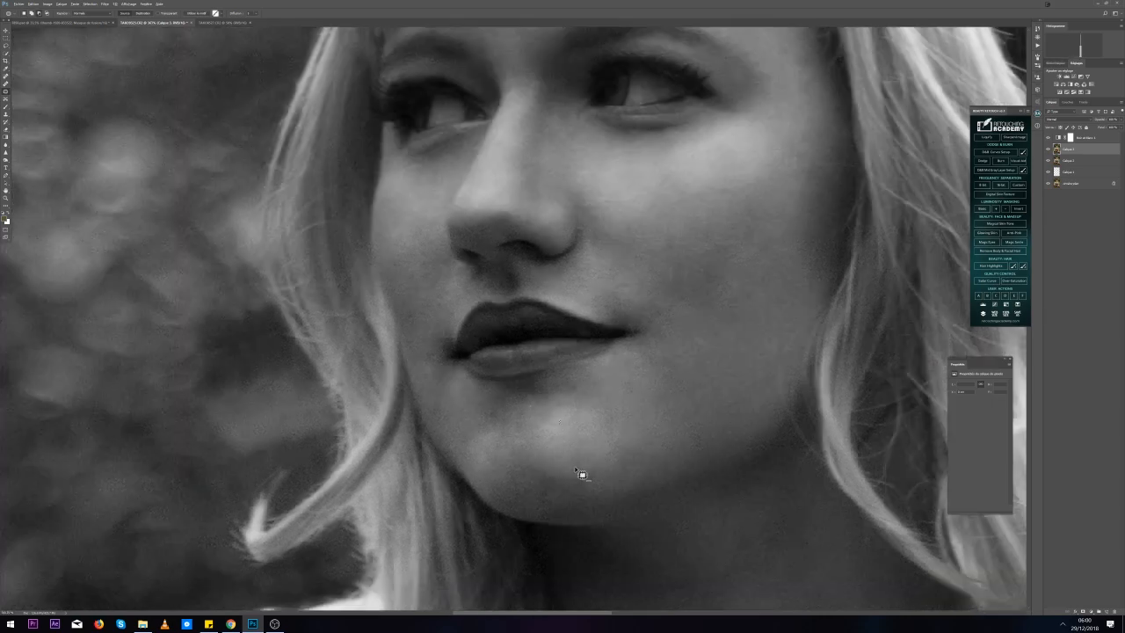
{"action": "scroll", "coordinate": [580, 475], "scroll_direction": "down", "scroll_amount": 3}
{"action": "left_click_drag", "start_coordinate": [583, 474], "coordinate": [570, 453]}
{"action": "key", "text": "ctrl+d"}
{"action": "scroll", "coordinate": [578, 458], "scroll_direction": "down", "scroll_amount": 5}
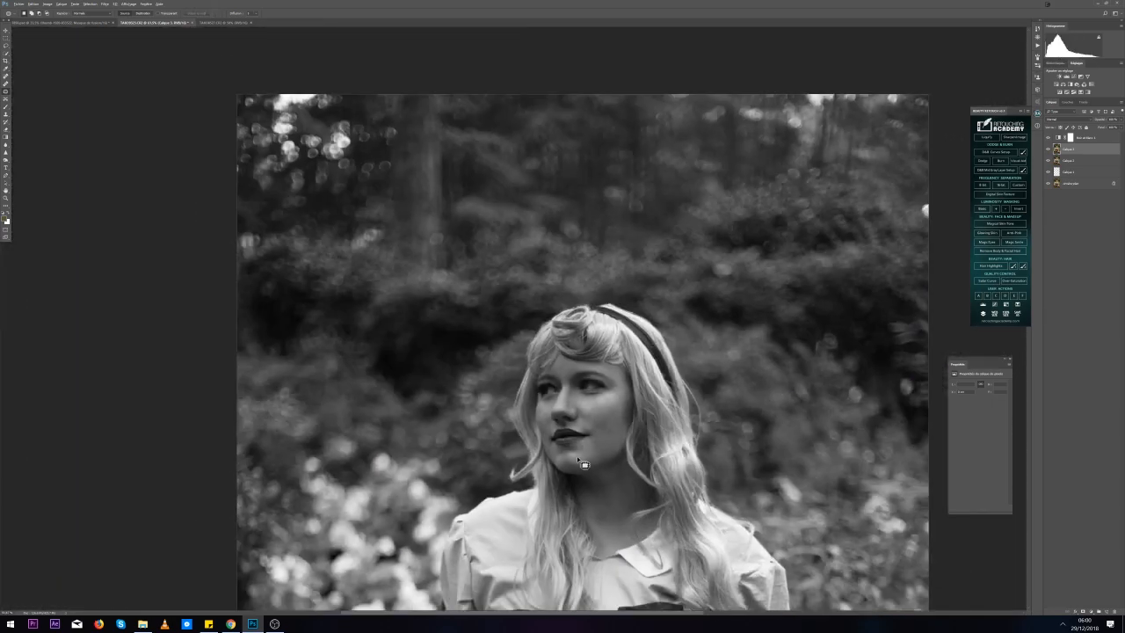
Hide the Black & White adjustment layer to show the whole portrait in colour
{"action": "scroll", "coordinate": [583, 463], "scroll_direction": "up", "scroll_amount": 2}
{"action": "scroll", "coordinate": [572, 488], "scroll_direction": "down", "scroll_amount": 6}
{"action": "scroll", "coordinate": [555, 498], "scroll_direction": "up", "scroll_amount": 1}
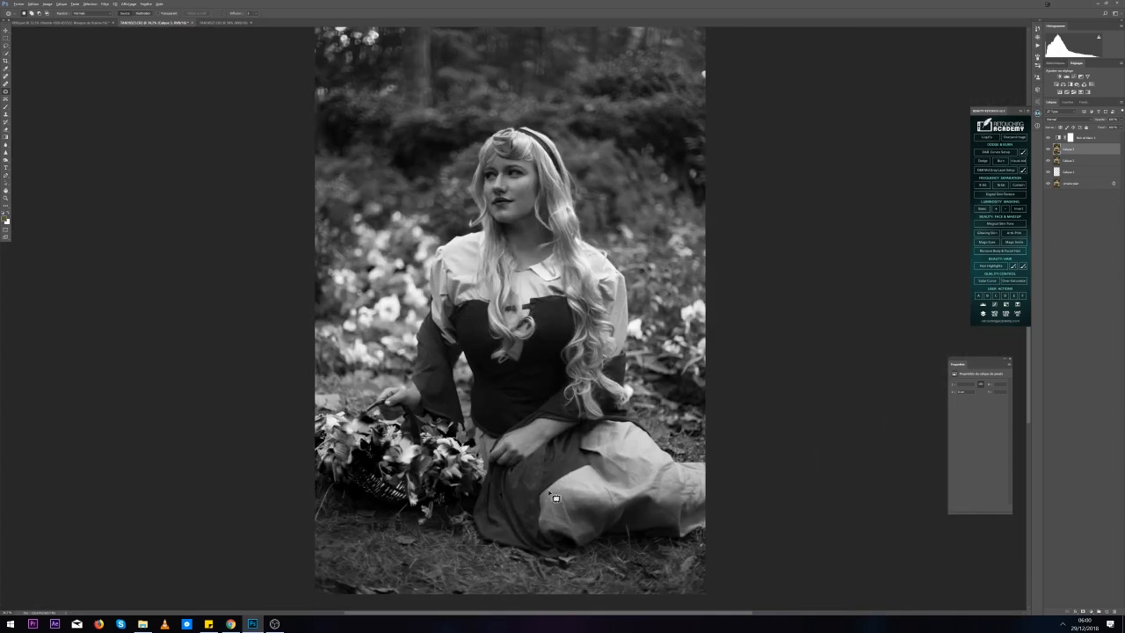
{"action": "left_click", "coordinate": [1046, 138]}
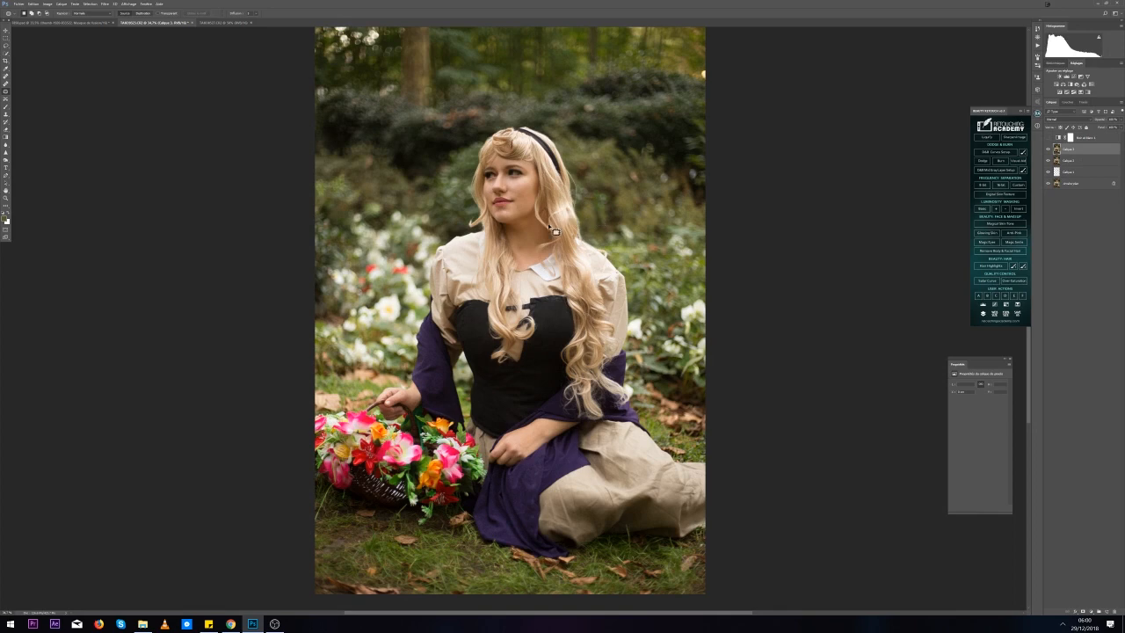
Patch the shadow beside the nose below the near eye's inner corner
{"action": "scroll", "coordinate": [540, 226], "scroll_direction": "up", "scroll_amount": 3}
{"action": "scroll", "coordinate": [543, 214], "scroll_direction": "up", "scroll_amount": 2}
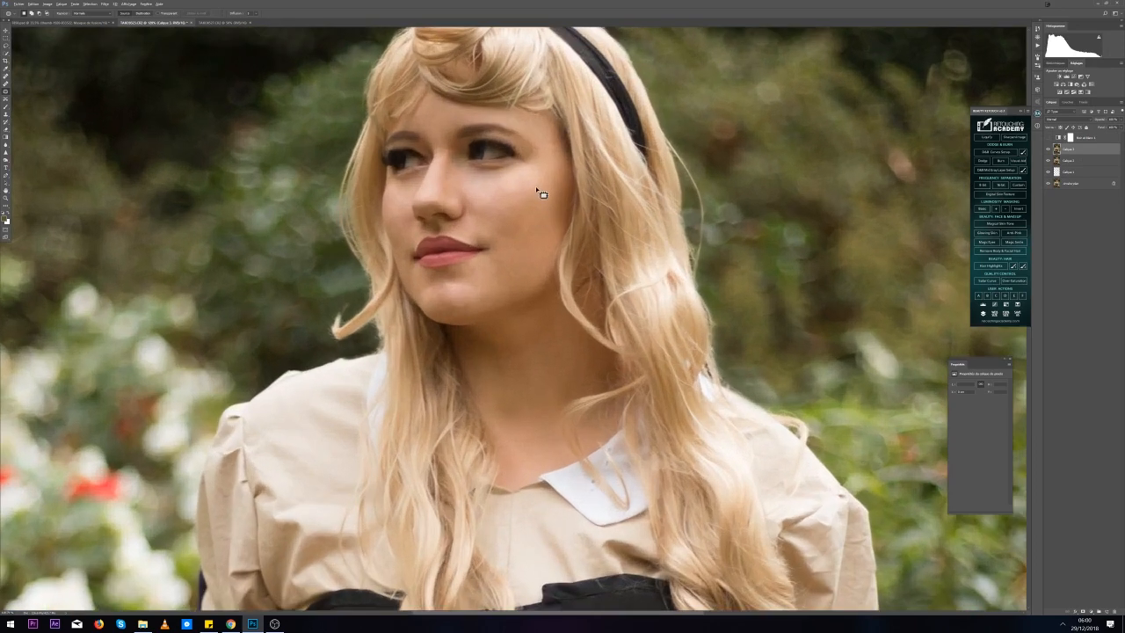
{"action": "mouse_move", "coordinate": [471, 201]}
{"action": "left_mouse_down"}
{"action": "mouse_move", "coordinate": [482, 188]}
{"action": "mouse_move", "coordinate": [502, 214]}
{"action": "mouse_move", "coordinate": [500, 188]}
{"action": "mouse_move", "coordinate": [513, 185]}
{"action": "mouse_move", "coordinate": [492, 171]}
{"action": "mouse_move", "coordinate": [454, 205]}
{"action": "mouse_move", "coordinate": [496, 176]}
{"action": "mouse_move", "coordinate": [480, 194]}
{"action": "mouse_move", "coordinate": [494, 191]}
{"action": "mouse_move", "coordinate": [437, 176]}
{"action": "mouse_move", "coordinate": [455, 191]}
{"action": "mouse_move", "coordinate": [435, 189]}
{"action": "mouse_move", "coordinate": [457, 181]}
{"action": "mouse_move", "coordinate": [443, 163]}
{"action": "mouse_move", "coordinate": [430, 185]}
{"action": "left_mouse_up"}
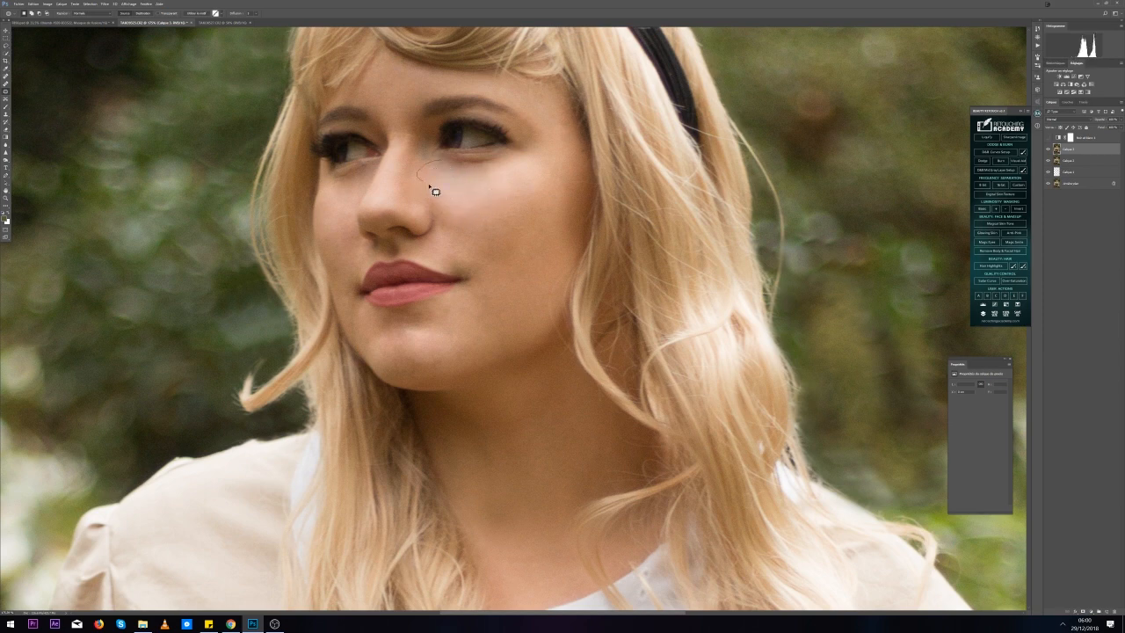
{"action": "key", "text": "ctrl+d"}
{"action": "left_click", "coordinate": [7, 126]}
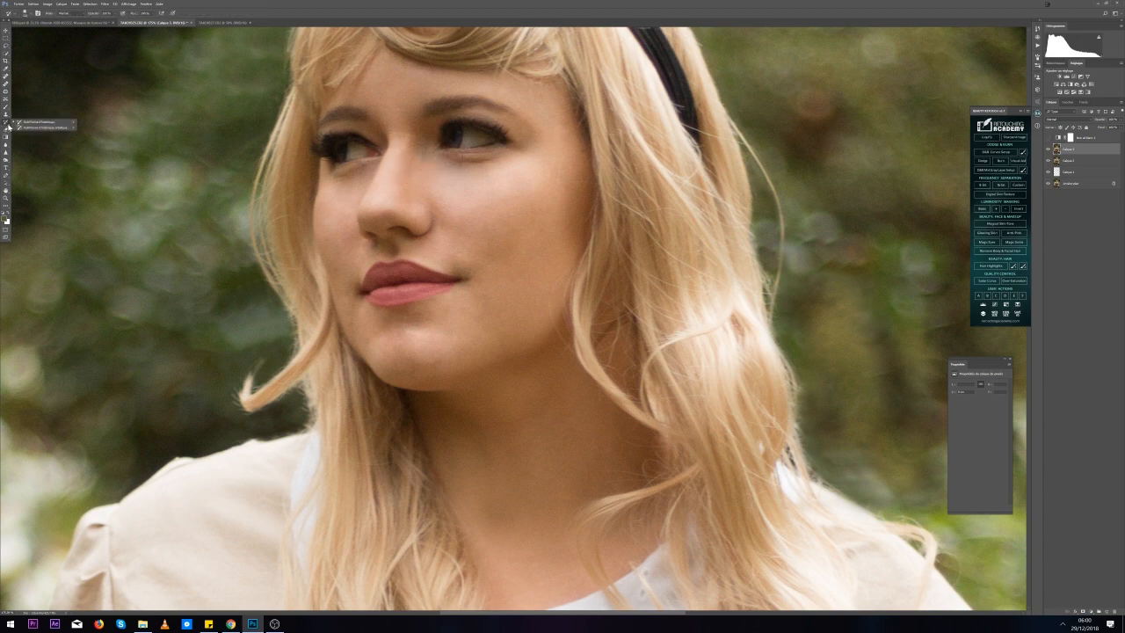
{"action": "left_click", "coordinate": [446, 174]}
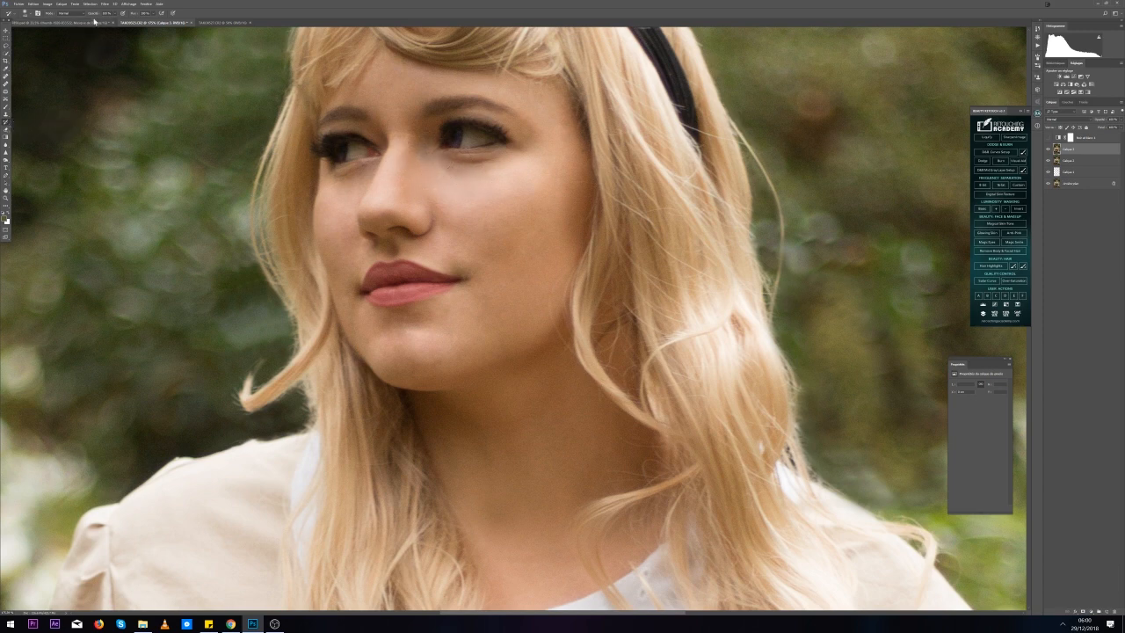
{"action": "left_click_drag", "start_coordinate": [94, 14], "coordinate": [68, 11]}
Clone smooth cheek skin over the area under the near eye using the Clone Stamp at reduced opacity
{"action": "left_click", "coordinate": [6, 116]}
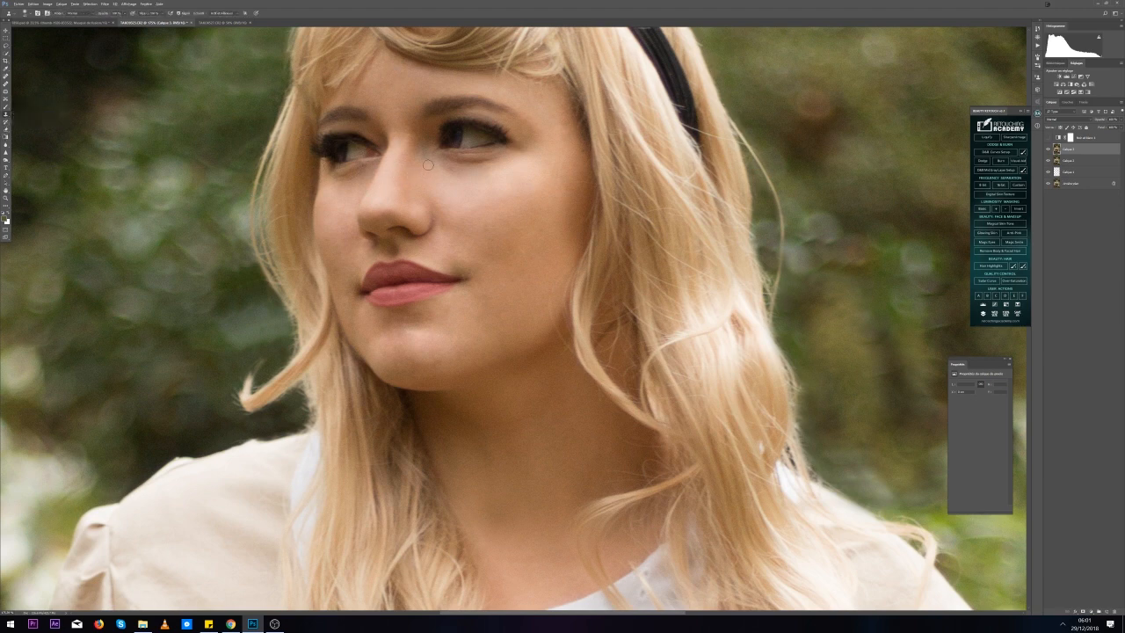
{"action": "left_click", "coordinate": [26, 13]}
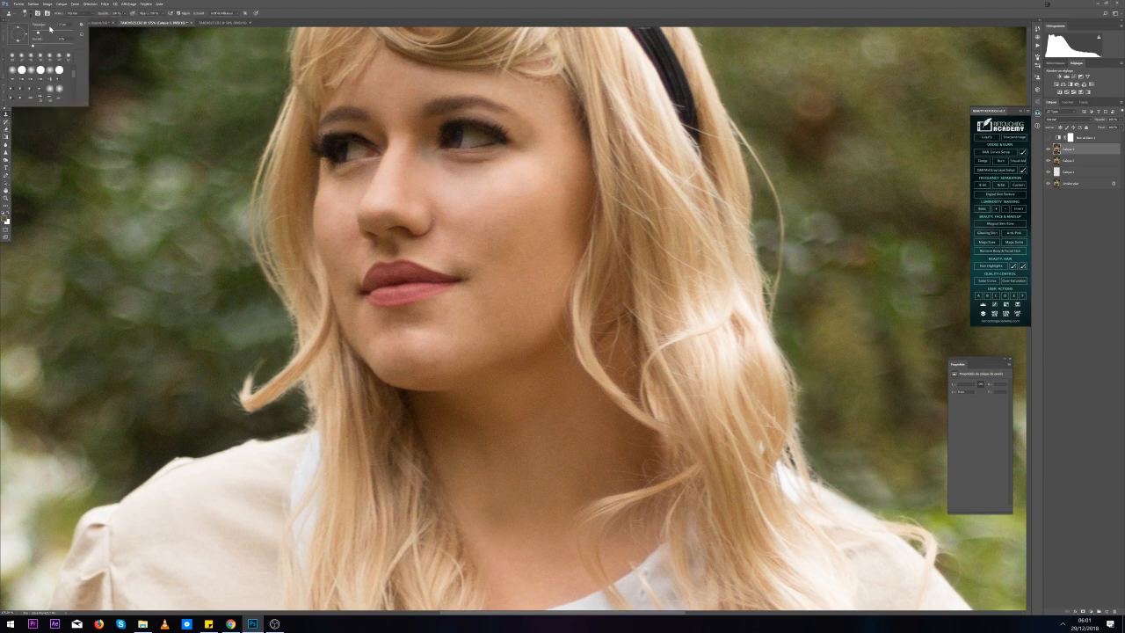
{"action": "left_click", "coordinate": [422, 176]}
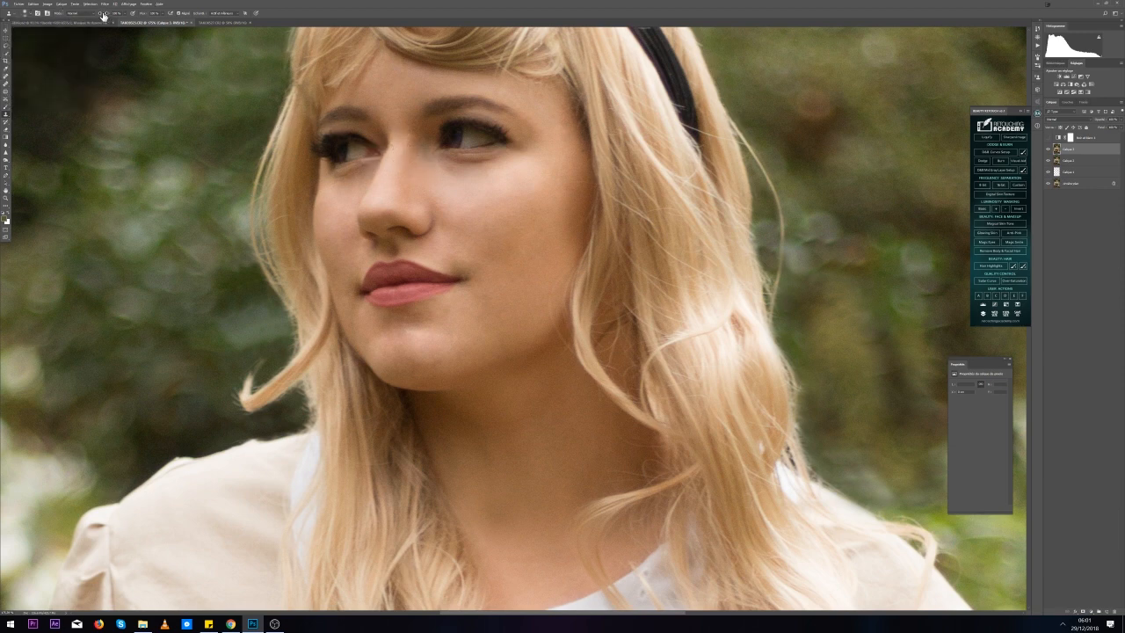
{"action": "left_click_drag", "start_coordinate": [104, 15], "coordinate": [75, 18]}
{"action": "left_click", "coordinate": [133, 15]}
{"action": "left_click", "coordinate": [486, 194], "text": "alt"}
{"action": "left_click_drag", "start_coordinate": [502, 172], "coordinate": [480, 181]}
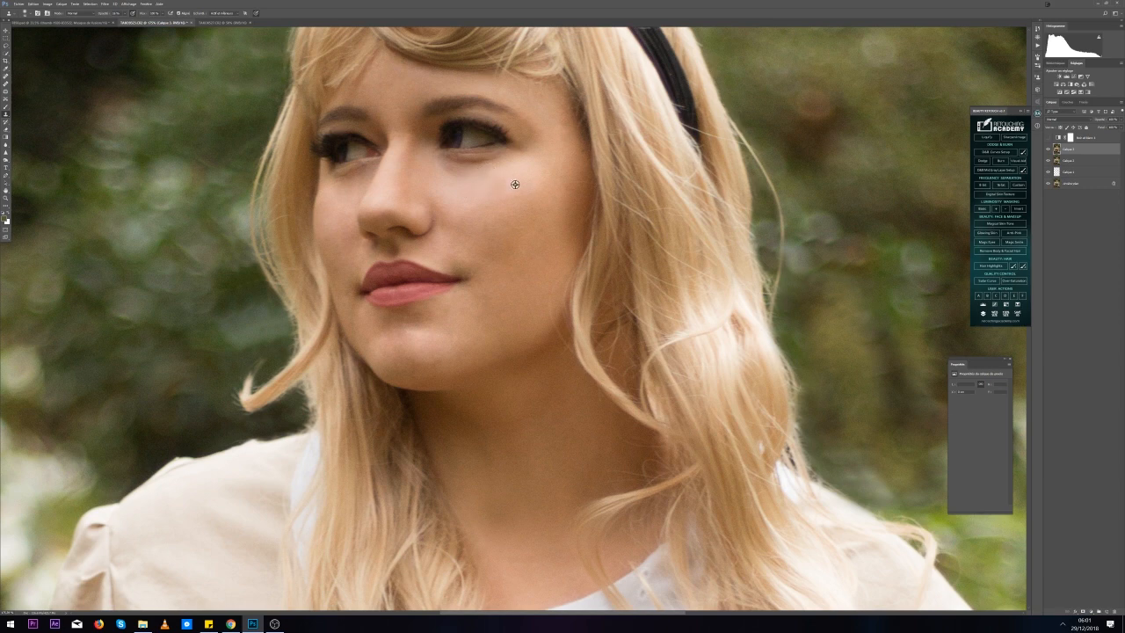
{"action": "left_click", "coordinate": [515, 185], "text": "alt"}
Compare the retouched portrait with the original by repeatedly isolating the background layer and restoring the other layers
{"action": "scroll", "coordinate": [305, 332], "scroll_direction": "down", "scroll_amount": 4}
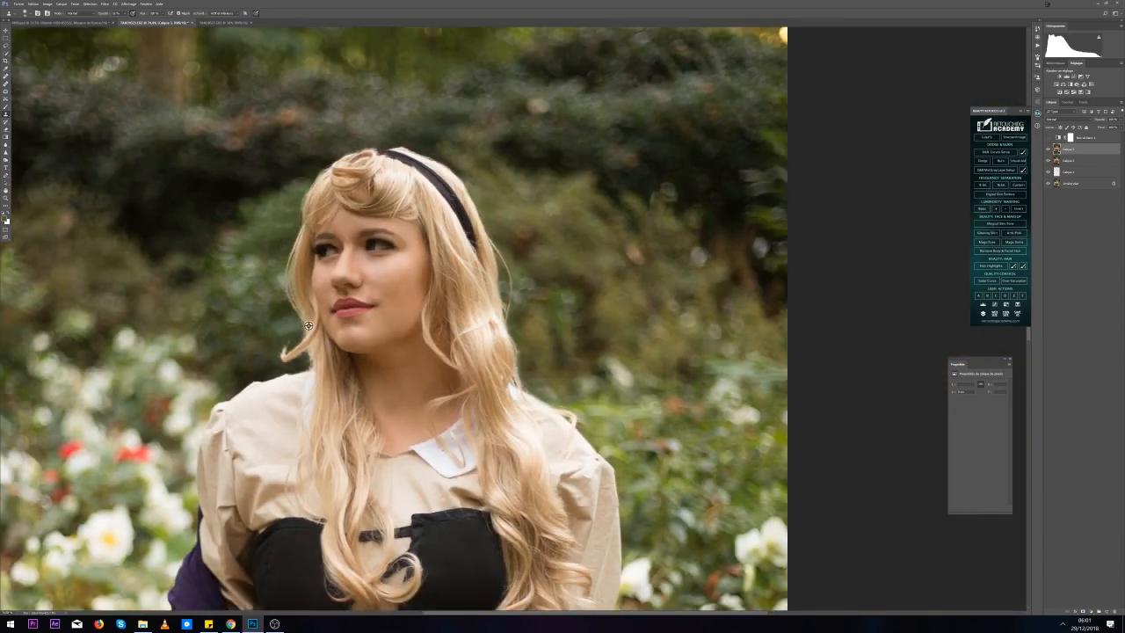
{"action": "scroll", "coordinate": [309, 325], "scroll_direction": "down", "scroll_amount": 5}
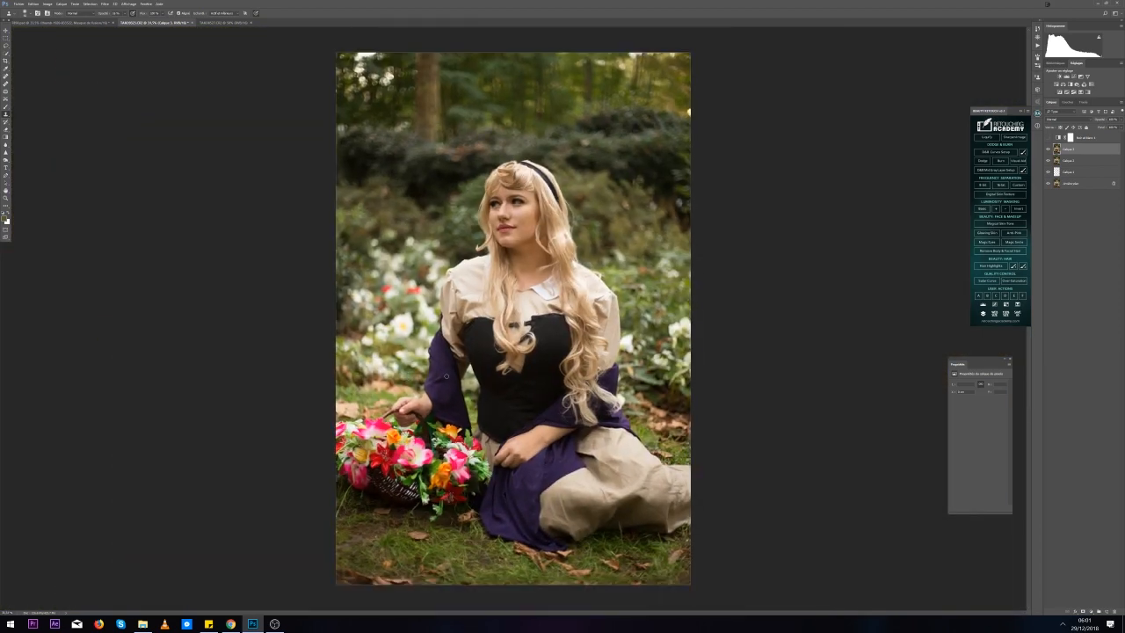
{"action": "left_click", "coordinate": [1047, 185], "text": "alt"}
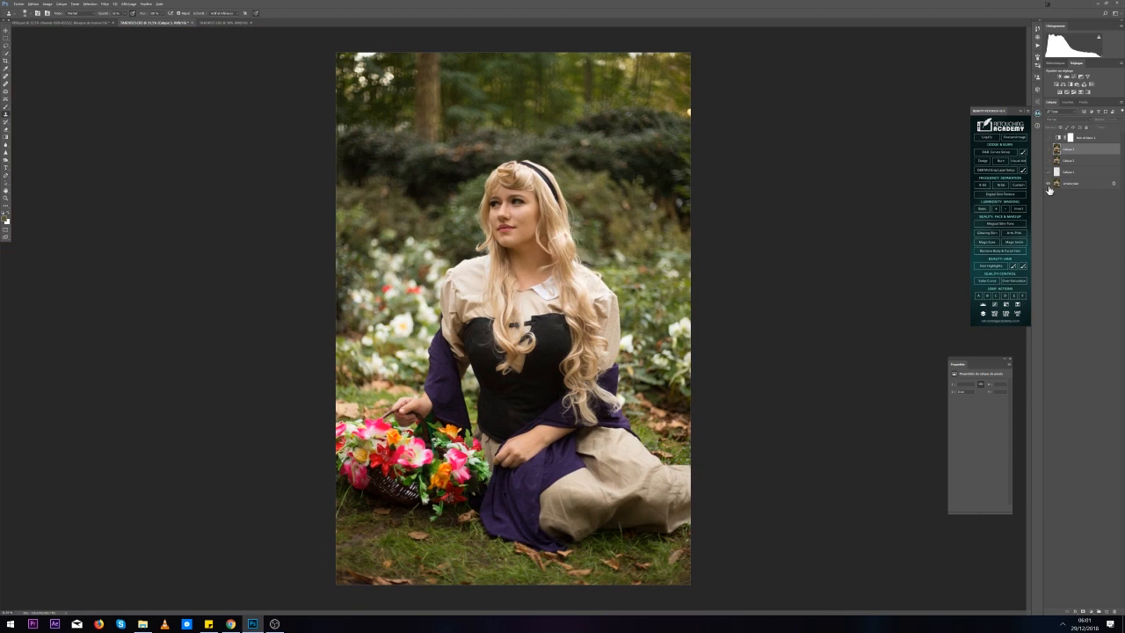
{"action": "left_click", "coordinate": [1048, 186], "text": "alt"}
{"action": "left_click", "coordinate": [1047, 185], "text": "alt"}
{"action": "left_click", "coordinate": [1047, 185], "text": "alt"}
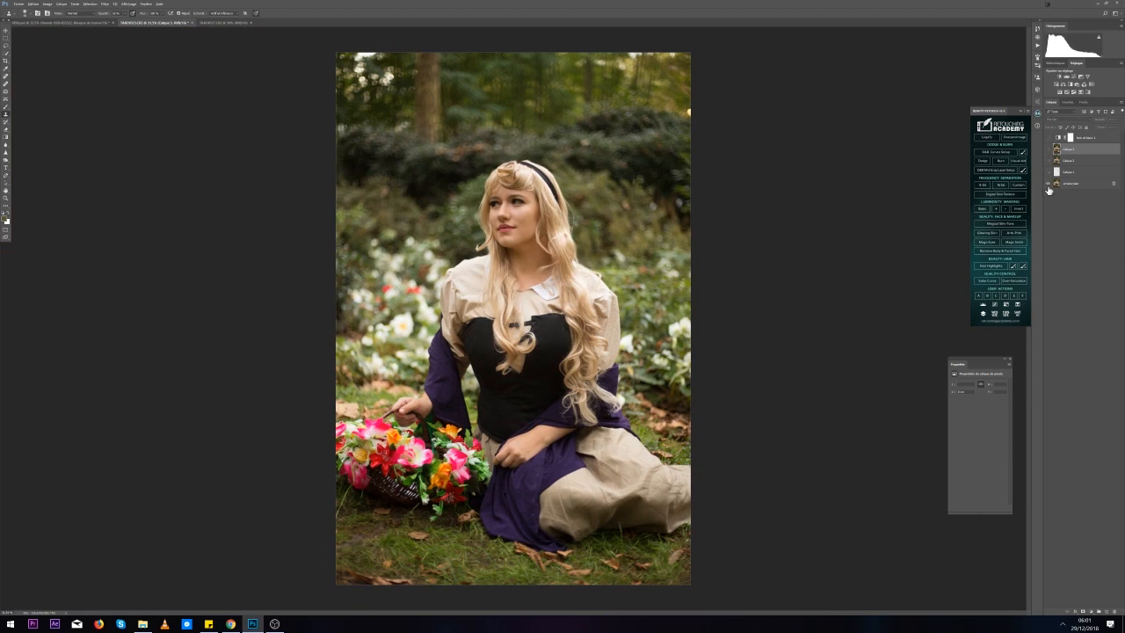
{"action": "left_click", "coordinate": [1048, 185], "text": "alt"}
{"action": "left_click", "coordinate": [1047, 185], "text": "alt"}
{"action": "left_click", "coordinate": [1047, 185], "text": "alt"}
{"action": "left_click", "coordinate": [1047, 185], "text": "alt"}
{"action": "left_click", "coordinate": [1047, 185], "text": "alt"}
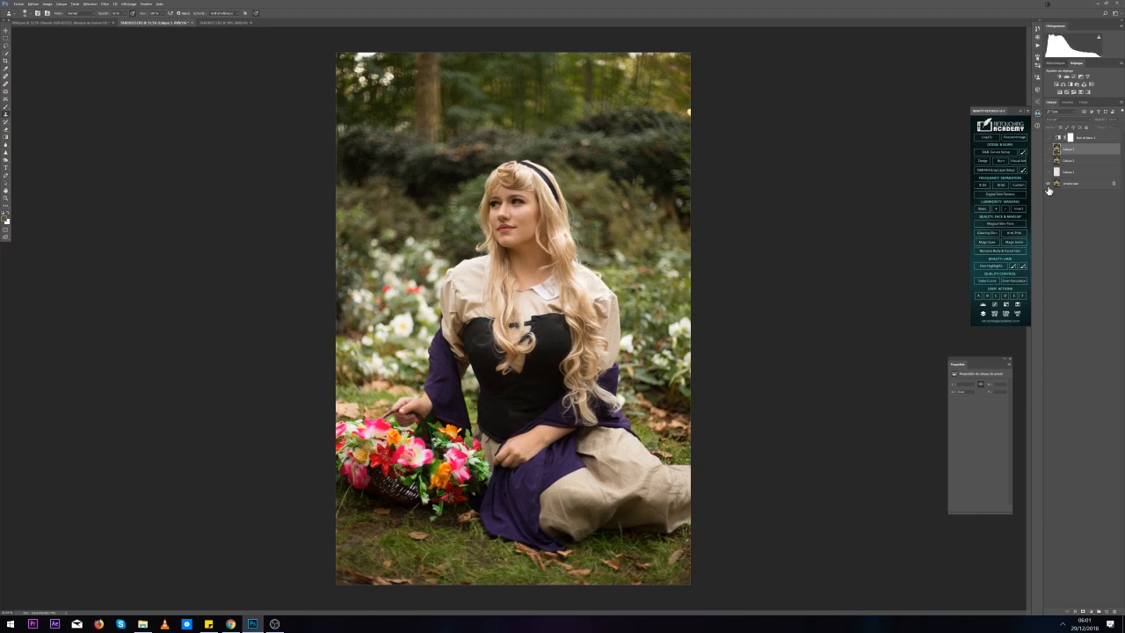
{"action": "left_click", "coordinate": [1047, 186], "text": "alt"}
Examine the retouched face and bodice up close and compare the whole portrait once more with the original background layer
{"action": "scroll", "coordinate": [513, 220], "scroll_direction": "up", "scroll_amount": 5}
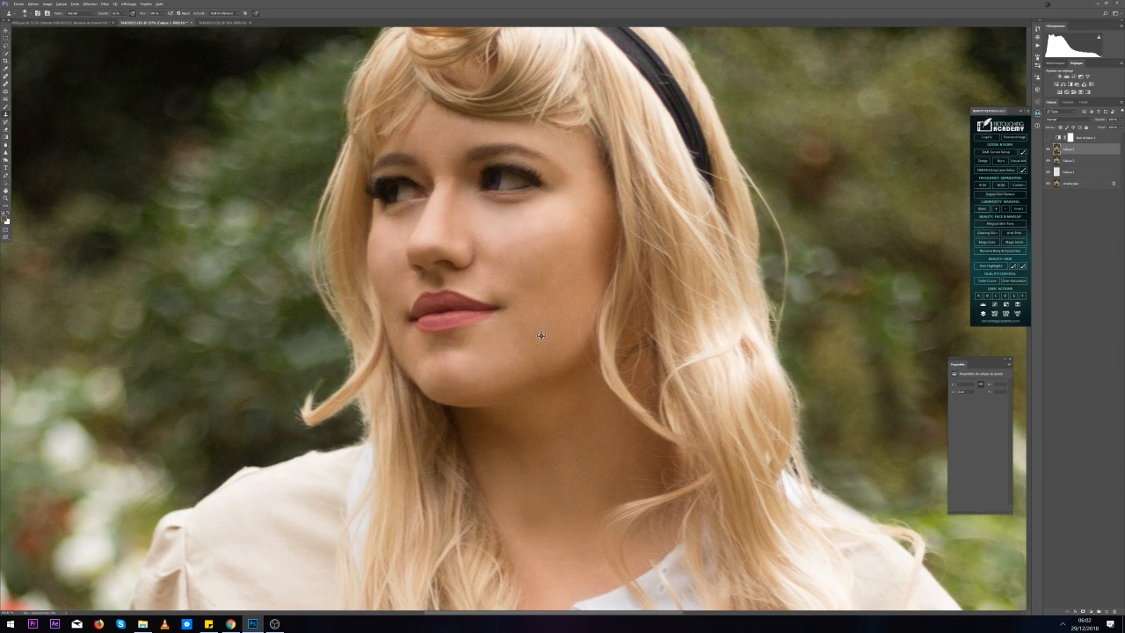
{"action": "scroll", "coordinate": [479, 360], "scroll_direction": "down", "scroll_amount": 3}
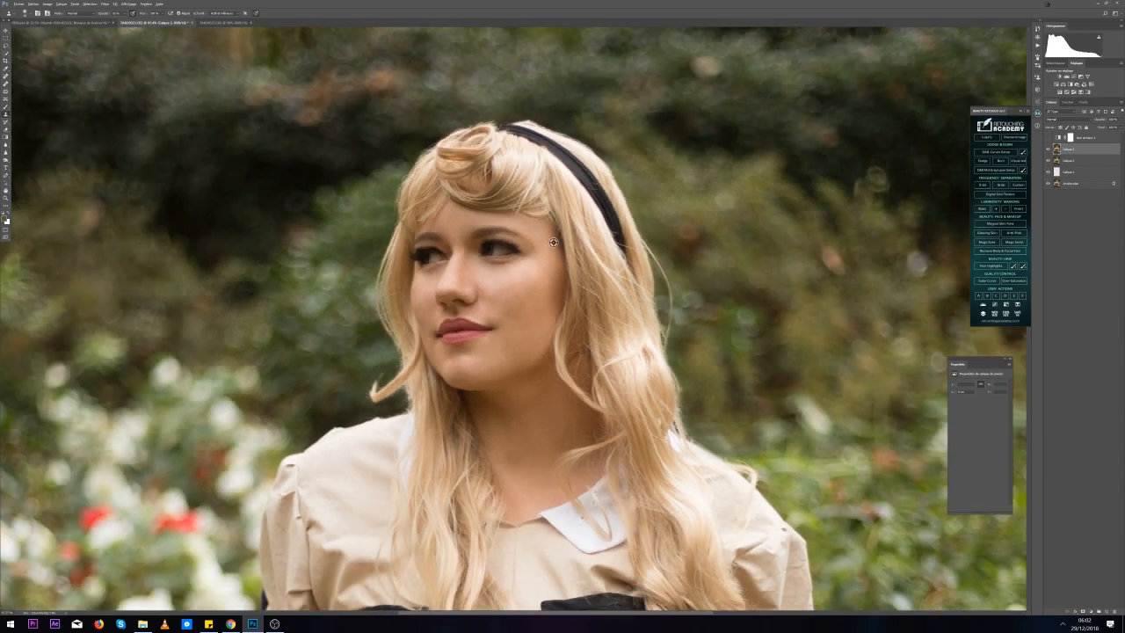
{"action": "scroll", "coordinate": [554, 242], "scroll_direction": "up", "scroll_amount": 3}
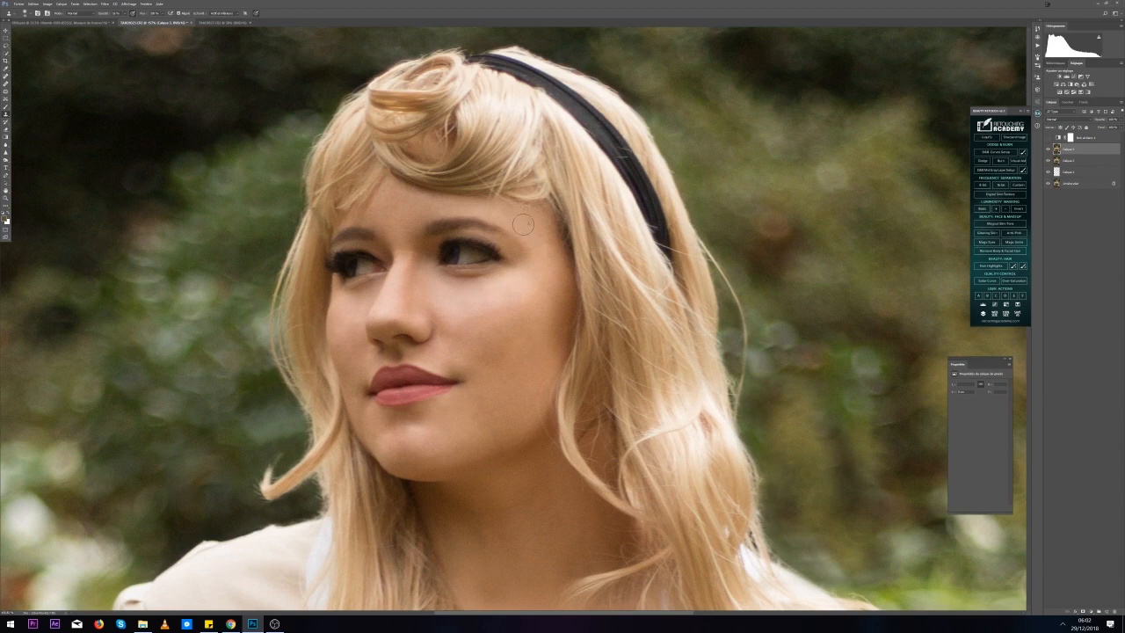
{"action": "scroll", "coordinate": [362, 529], "scroll_direction": "down", "scroll_amount": 5}
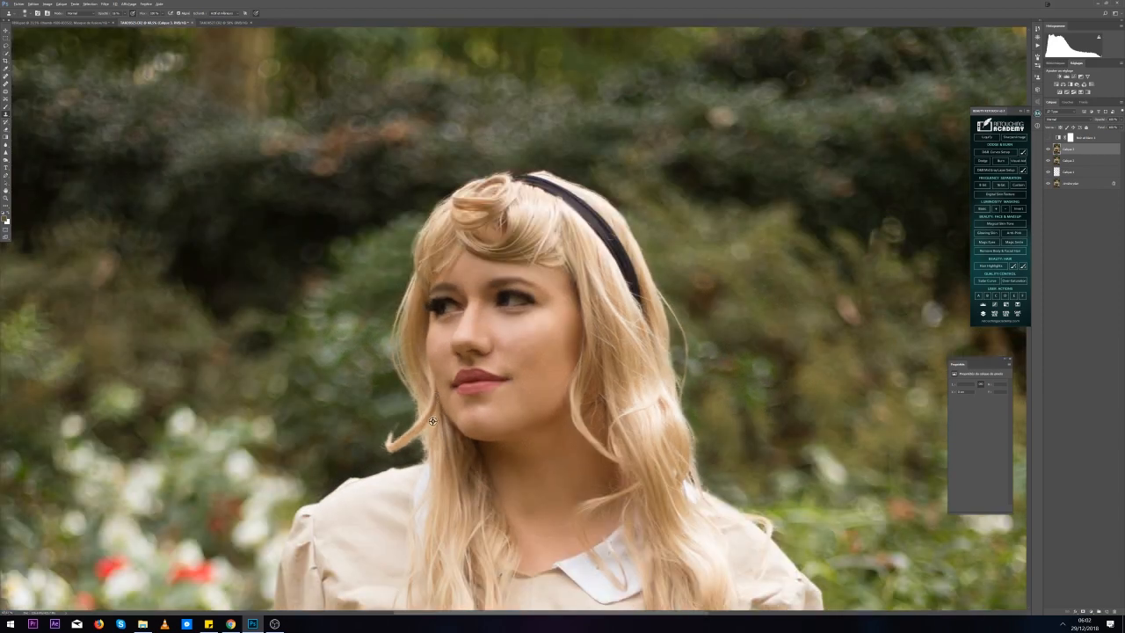
{"action": "key", "text": "ctrl+0"}
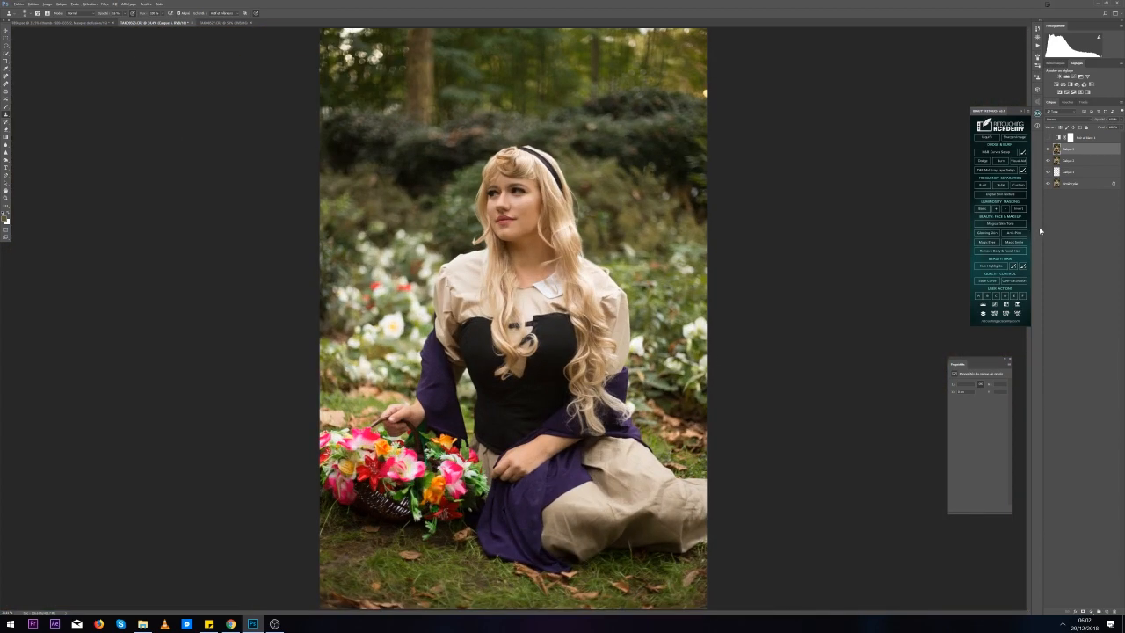
{"action": "left_click", "coordinate": [1048, 185], "text": "alt"}
{"action": "left_click", "coordinate": [1049, 184], "text": "alt"}
{"action": "scroll", "coordinate": [527, 426], "scroll_direction": "up", "scroll_amount": 5}
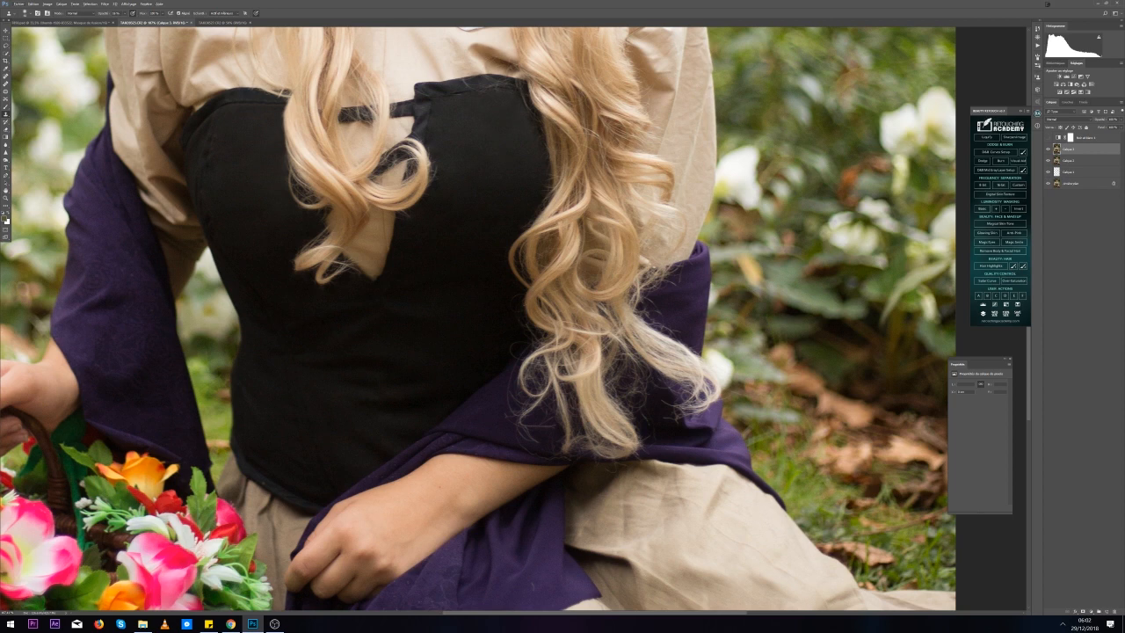
{"action": "scroll", "coordinate": [759, 548], "scroll_direction": "down", "scroll_amount": 6}
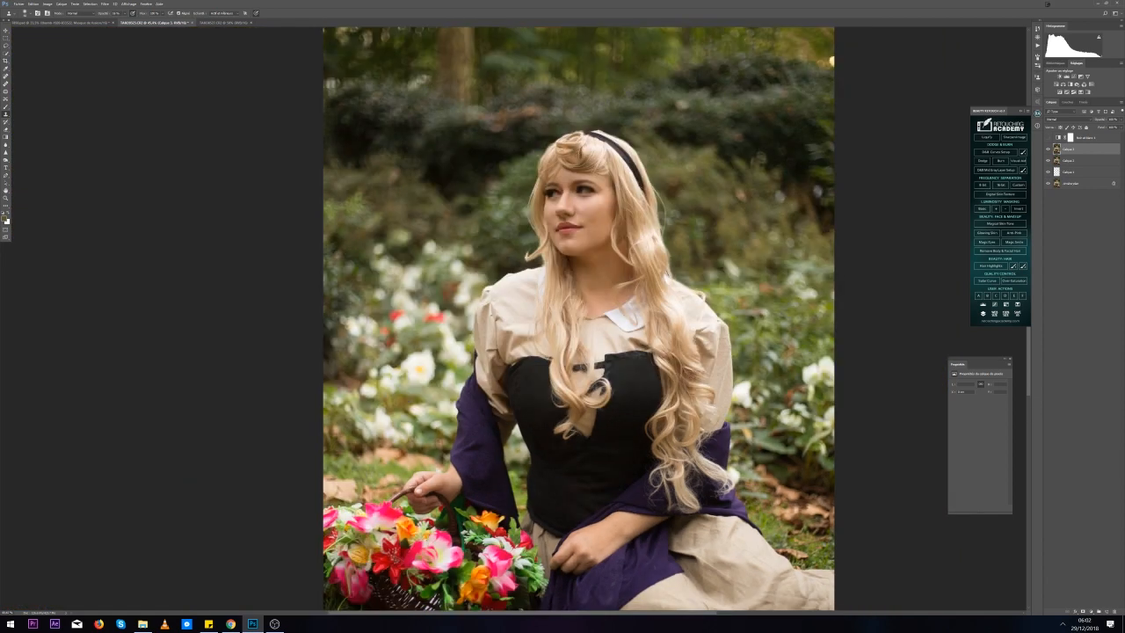
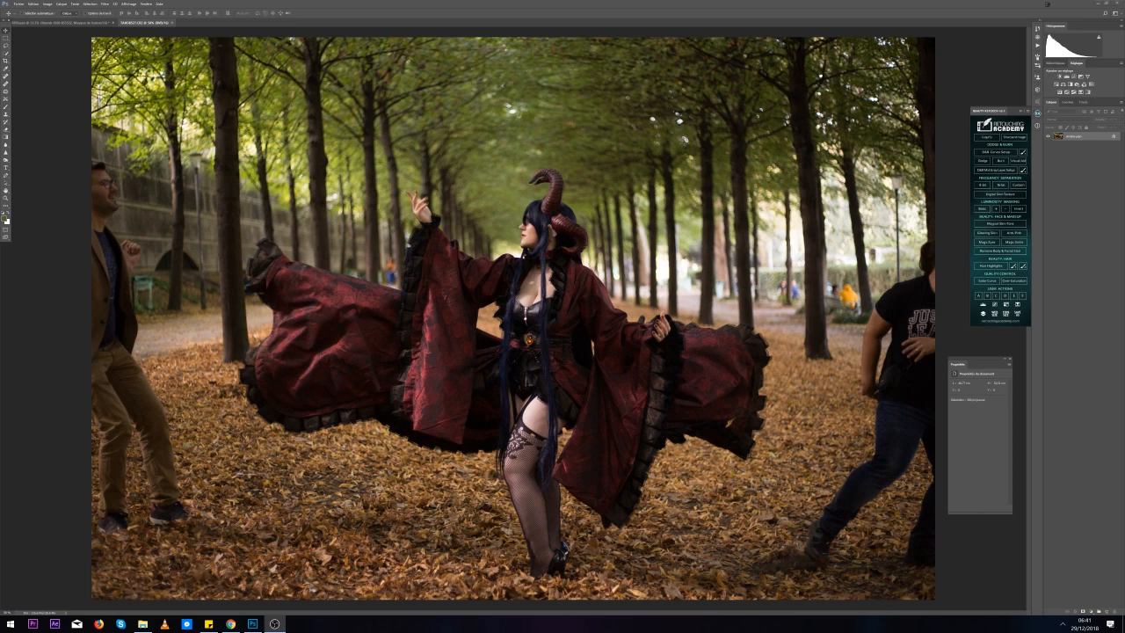
Add an empty layer to the forest cosplay photo and prepare the Brush with a red foreground colour
{"action": "left_click", "coordinate": [1106, 612]}
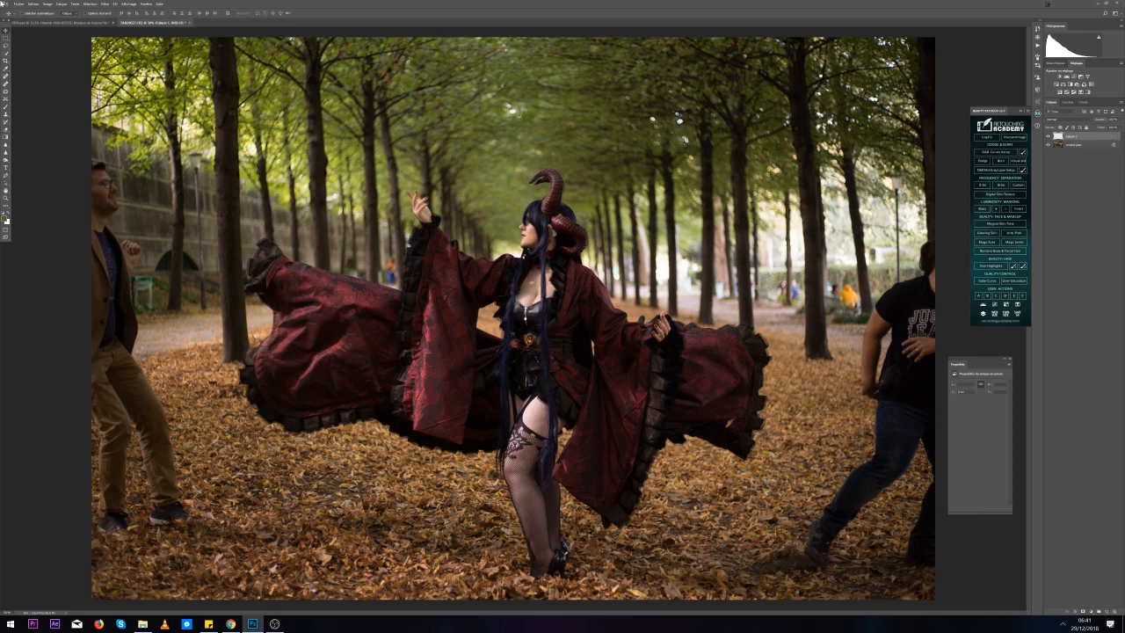
{"action": "left_click", "coordinate": [5, 114]}
{"action": "left_click", "coordinate": [24, 15]}
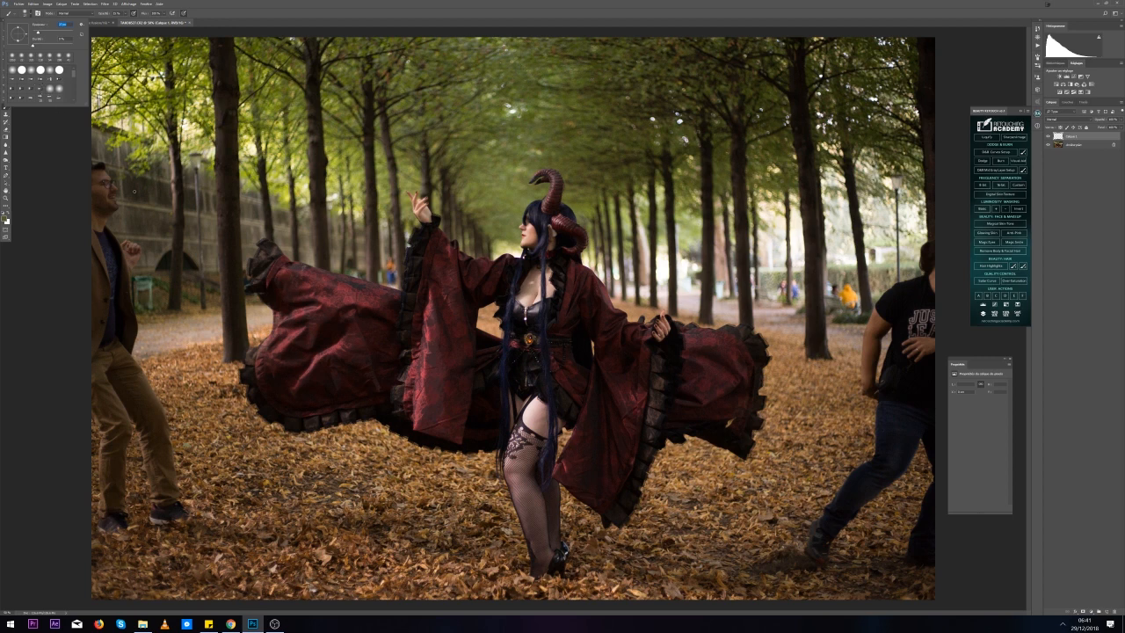
{"action": "left_click", "coordinate": [7, 222]}
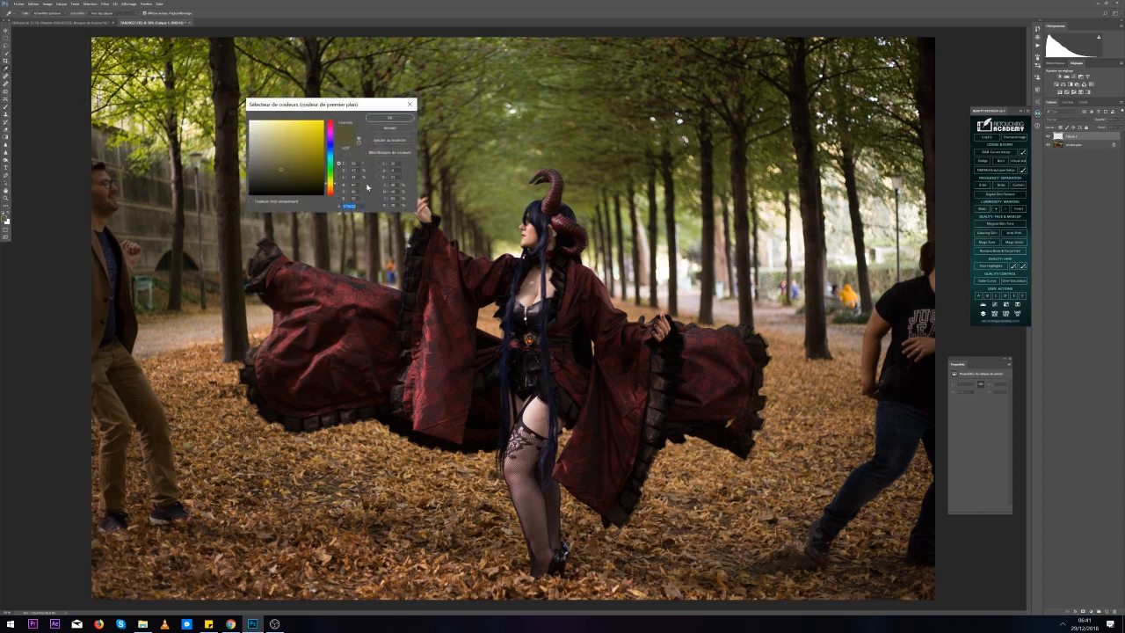
{"action": "left_click", "coordinate": [330, 124]}
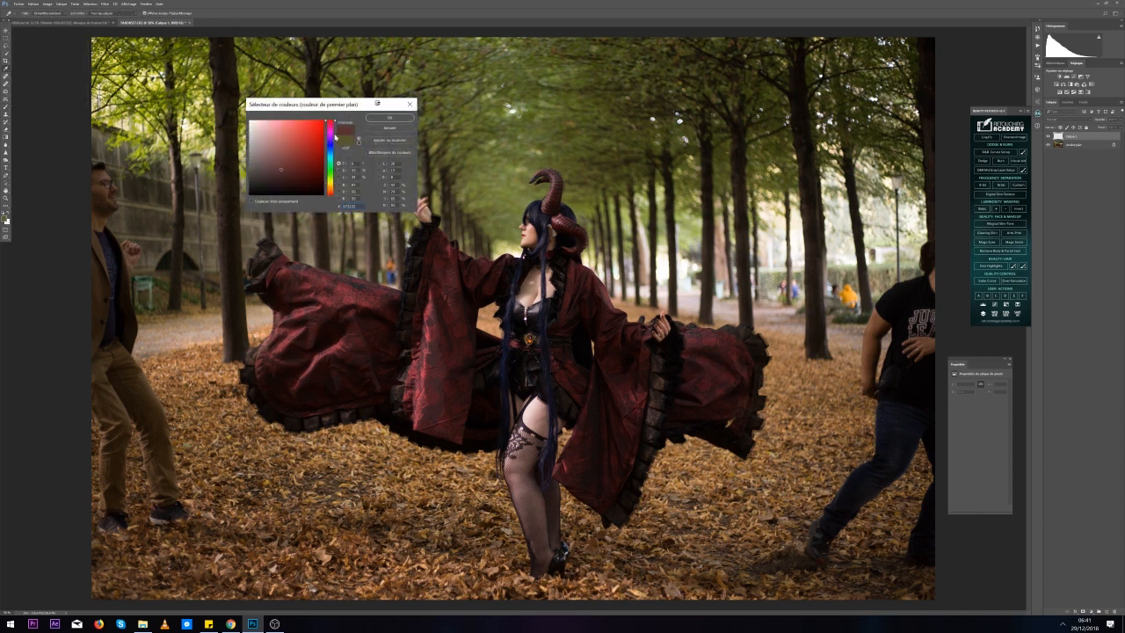
{"action": "left_click", "coordinate": [390, 117]}
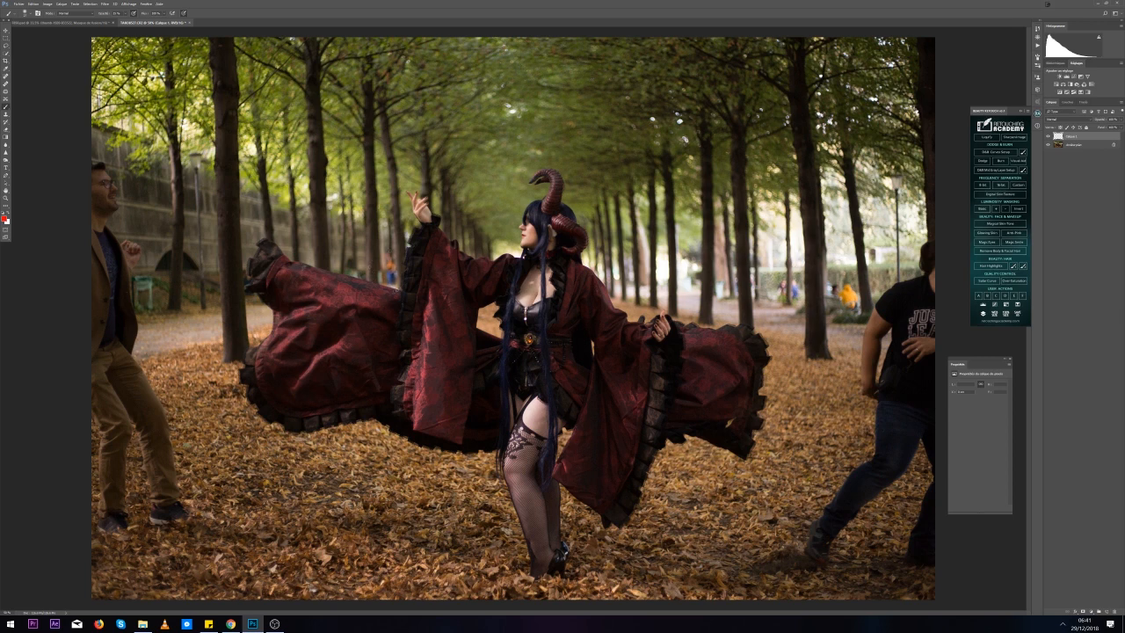
Outline the green chair, the distant passers-by and the lamp post in red on the wall side of the alley
{"action": "left_click_drag", "start_coordinate": [101, 14], "coordinate": [214, 29]}
{"action": "mouse_move", "coordinate": [389, 251]}
{"action": "left_mouse_down"}
{"action": "mouse_move", "coordinate": [382, 290]}
{"action": "mouse_move", "coordinate": [404, 293]}
{"action": "mouse_move", "coordinate": [404, 257]}
{"action": "left_mouse_up"}
{"action": "mouse_move", "coordinate": [165, 271]}
{"action": "left_mouse_down"}
{"action": "mouse_move", "coordinate": [128, 297]}
{"action": "mouse_move", "coordinate": [159, 316]}
{"action": "mouse_move", "coordinate": [164, 275]}
{"action": "left_mouse_up"}
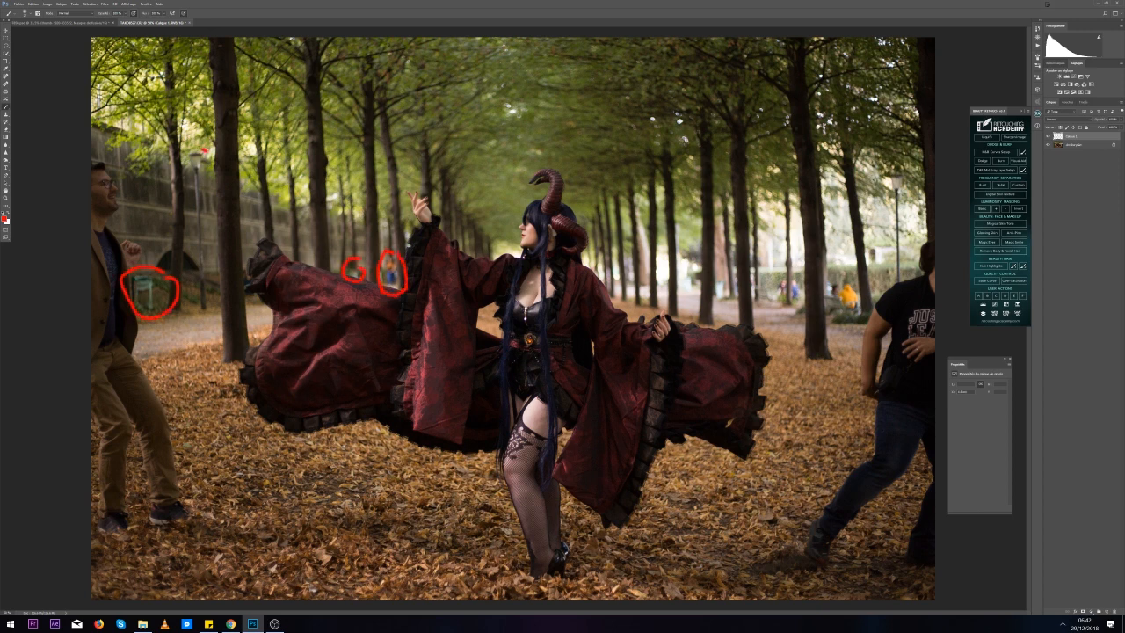
{"action": "left_click_drag", "start_coordinate": [181, 169], "coordinate": [204, 324]}
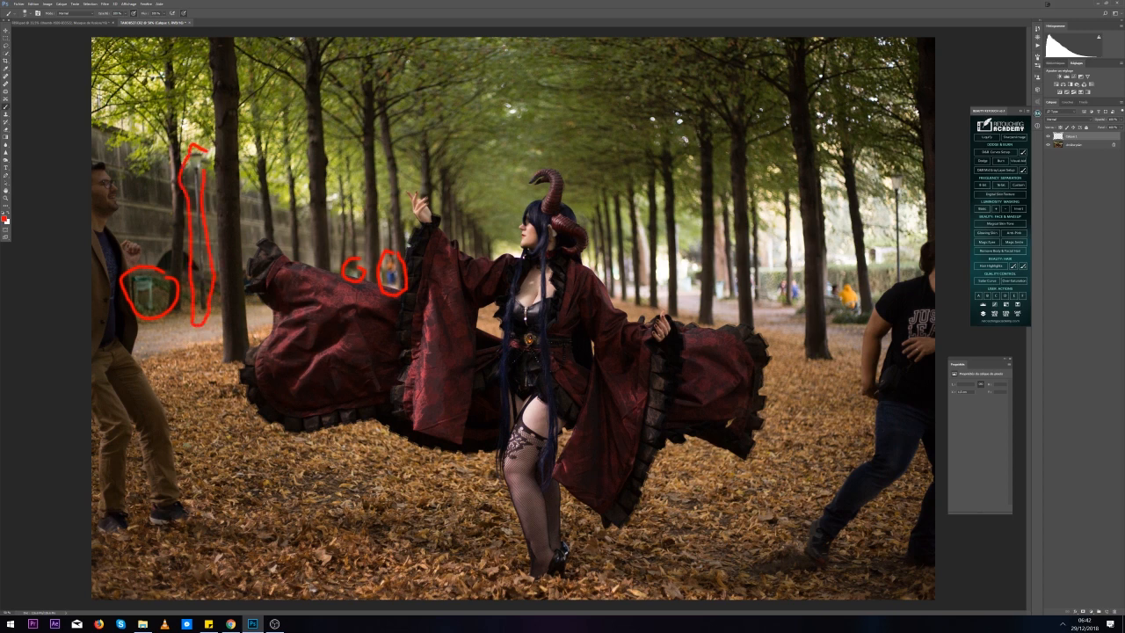
{"action": "left_click_drag", "start_coordinate": [204, 168], "coordinate": [200, 150]}
Outline in red the man in the brown jacket and the man in the black T-shirt at the photo's edges
{"action": "mouse_move", "coordinate": [90, 161]}
{"action": "left_mouse_down"}
{"action": "mouse_move", "coordinate": [153, 248]}
{"action": "mouse_move", "coordinate": [161, 368]}
{"action": "mouse_move", "coordinate": [208, 598]}
{"action": "left_mouse_up"}
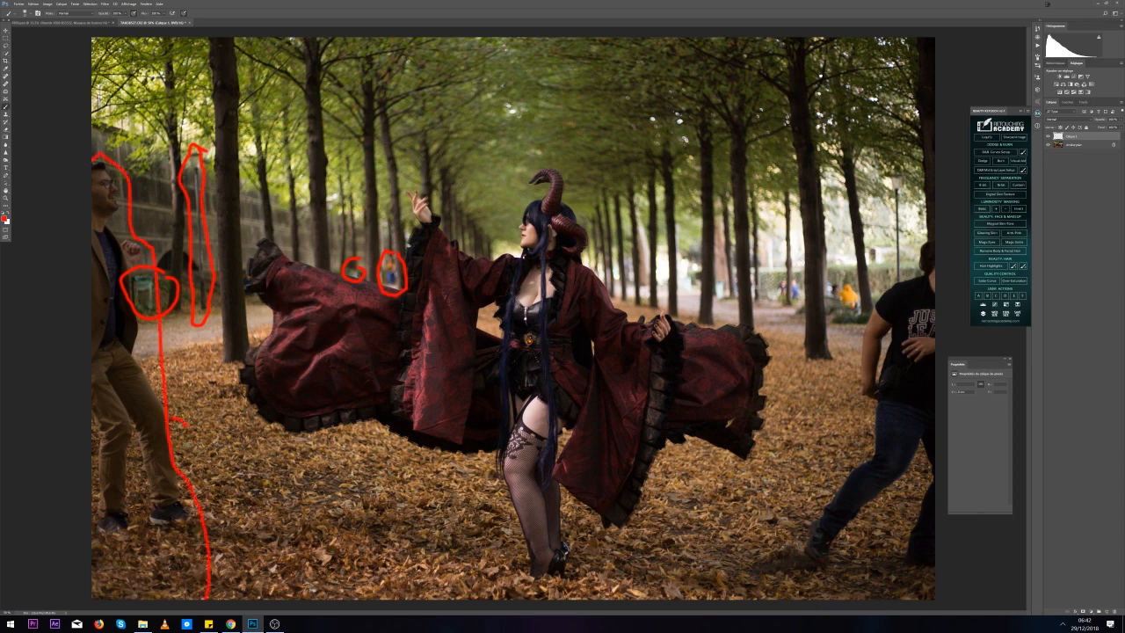
{"action": "mouse_move", "coordinate": [186, 426]}
{"action": "left_mouse_down"}
{"action": "mouse_move", "coordinate": [210, 495]}
{"action": "mouse_move", "coordinate": [123, 531]}
{"action": "left_mouse_up"}
{"action": "mouse_move", "coordinate": [933, 232]}
{"action": "left_mouse_down"}
{"action": "mouse_move", "coordinate": [846, 355]}
{"action": "mouse_move", "coordinate": [851, 421]}
{"action": "mouse_move", "coordinate": [796, 508]}
{"action": "left_mouse_up"}
{"action": "mouse_move", "coordinate": [780, 555]}
{"action": "left_mouse_down"}
{"action": "mouse_move", "coordinate": [798, 579]}
{"action": "mouse_move", "coordinate": [852, 563]}
{"action": "mouse_move", "coordinate": [914, 567]}
{"action": "left_mouse_up"}
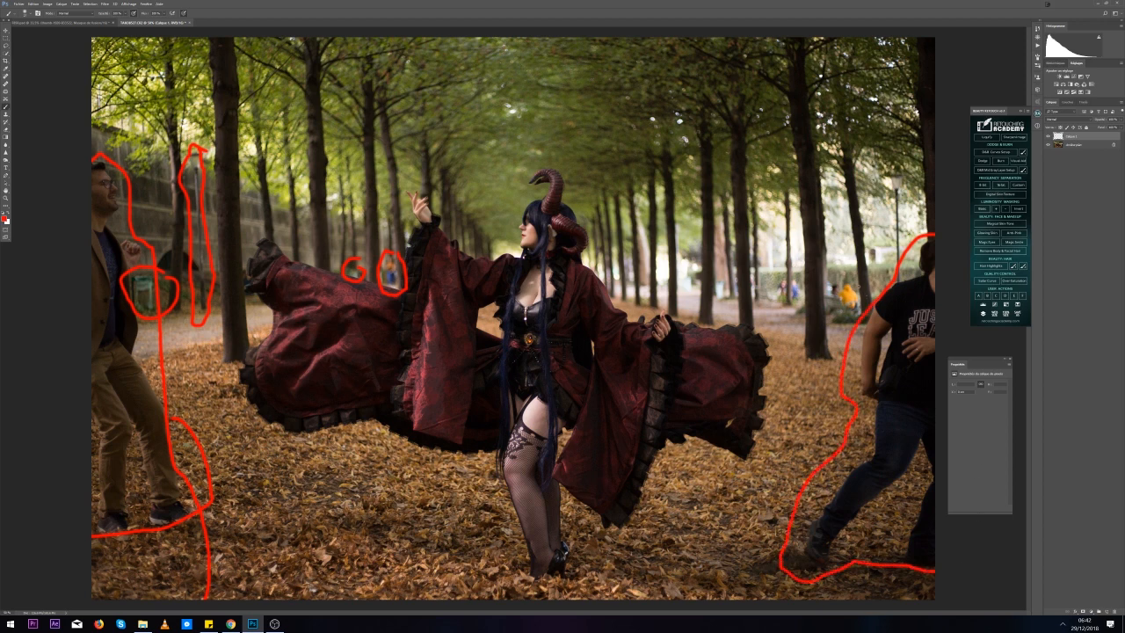
Circle in red the small background figures and the lamp post near the man in the black T-shirt
{"action": "mouse_move", "coordinate": [857, 283]}
{"action": "left_mouse_down"}
{"action": "mouse_move", "coordinate": [819, 284]}
{"action": "mouse_move", "coordinate": [872, 316]}
{"action": "left_mouse_up"}
{"action": "mouse_move", "coordinate": [791, 272]}
{"action": "left_mouse_down"}
{"action": "mouse_move", "coordinate": [769, 308]}
{"action": "mouse_move", "coordinate": [815, 296]}
{"action": "left_mouse_up"}
{"action": "mouse_move", "coordinate": [744, 267]}
{"action": "left_mouse_down"}
{"action": "mouse_move", "coordinate": [742, 309]}
{"action": "mouse_move", "coordinate": [769, 285]}
{"action": "left_mouse_up"}
{"action": "mouse_move", "coordinate": [689, 267]}
{"action": "left_mouse_down"}
{"action": "mouse_move", "coordinate": [676, 293]}
{"action": "mouse_move", "coordinate": [704, 281]}
{"action": "left_mouse_up"}
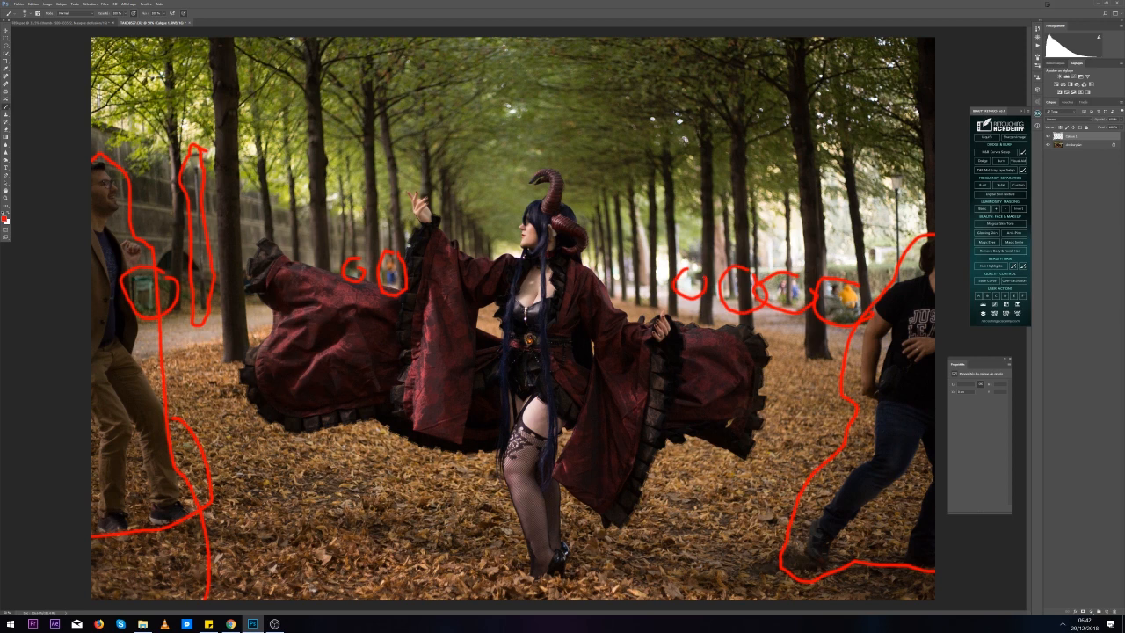
{"action": "mouse_move", "coordinate": [870, 244]}
{"action": "left_mouse_down"}
{"action": "mouse_move", "coordinate": [862, 271]}
{"action": "mouse_move", "coordinate": [888, 259]}
{"action": "mouse_move", "coordinate": [883, 174]}
{"action": "mouse_move", "coordinate": [897, 169]}
{"action": "mouse_move", "coordinate": [913, 199]}
{"action": "mouse_move", "coordinate": [907, 289]}
{"action": "left_mouse_up"}
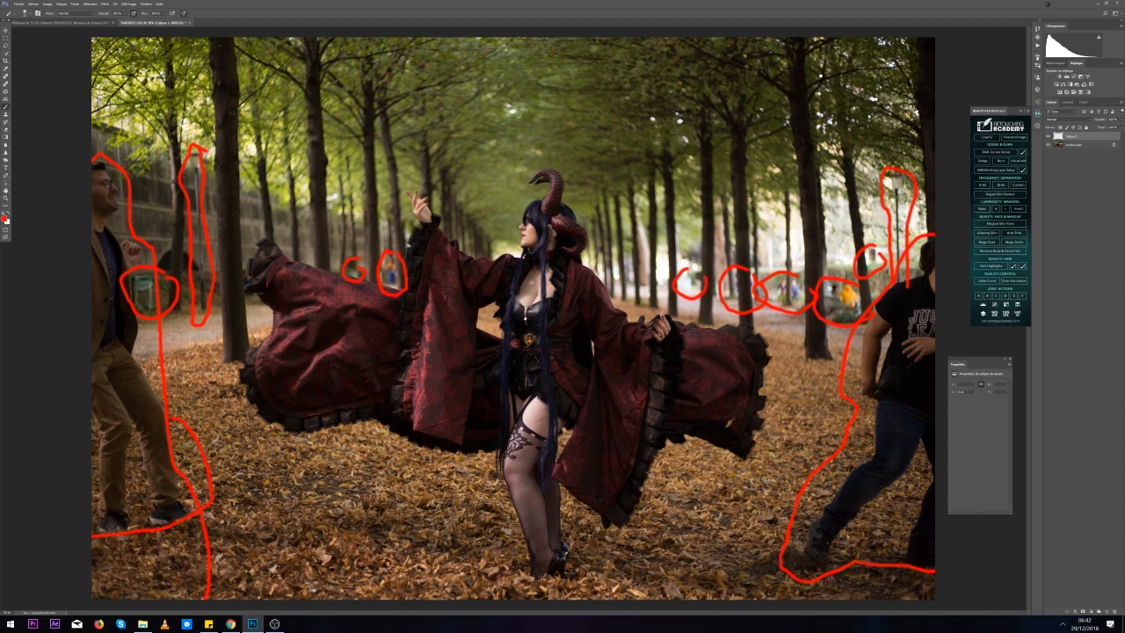
Hide the layer with the red markings and add an empty layer directly above the background
{"action": "left_click", "coordinate": [1051, 137]}
{"action": "left_click", "coordinate": [1069, 146]}
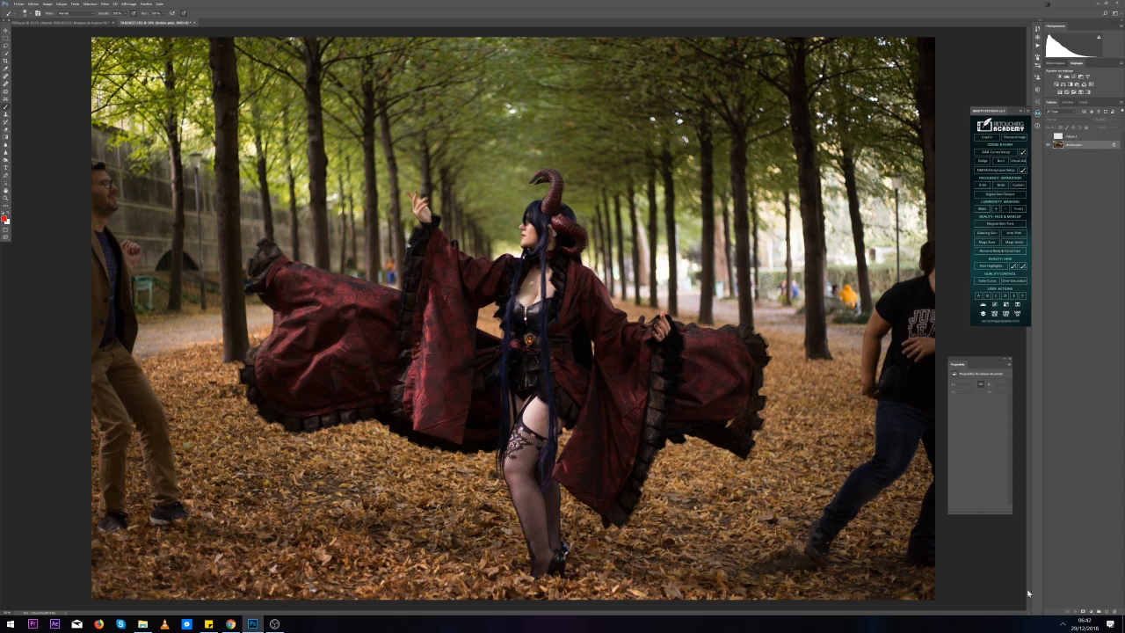
{"action": "left_click", "coordinate": [1103, 612]}
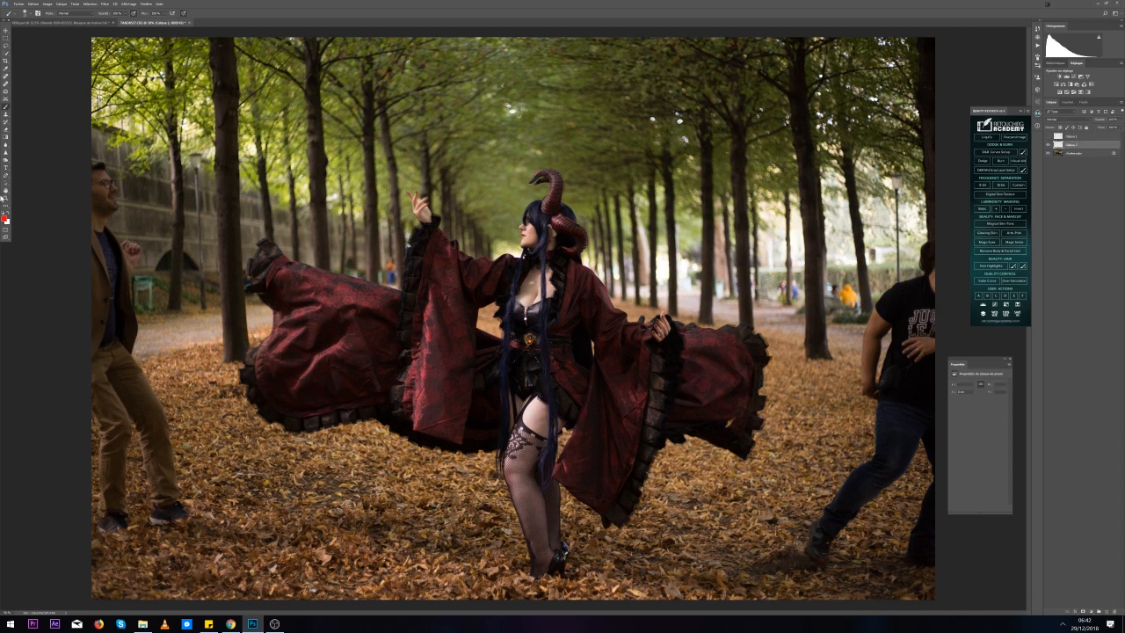
Set up the Clone Stamp to sample from the current layer and below
{"action": "right_click", "coordinate": [7, 119]}
{"action": "left_click", "coordinate": [35, 115]}
{"action": "left_click", "coordinate": [220, 13]}
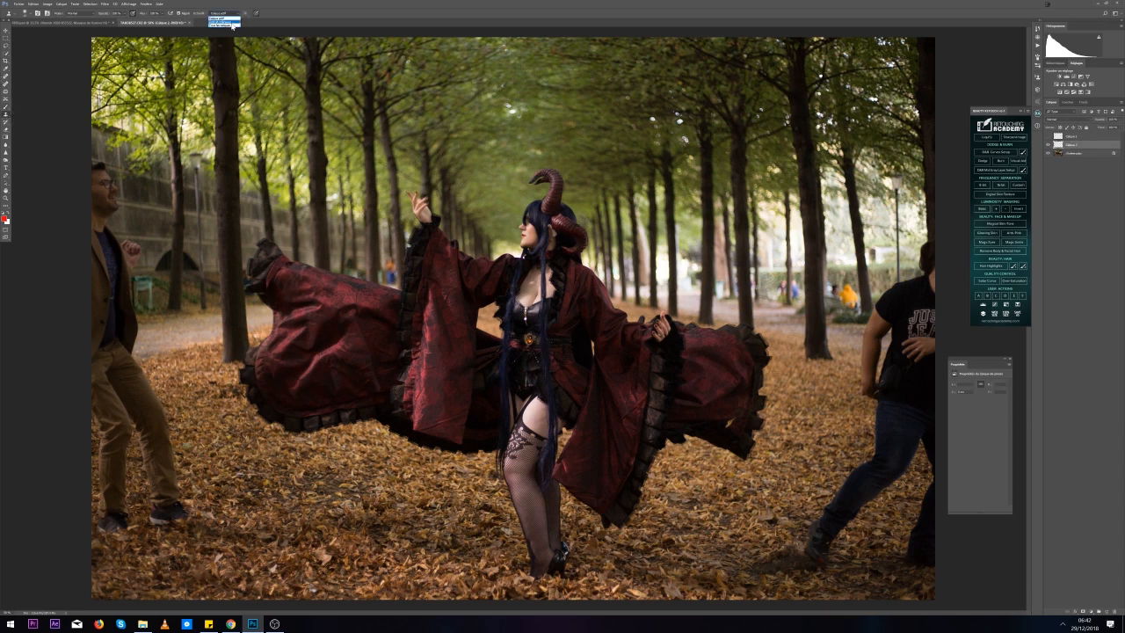
{"action": "left_click", "coordinate": [230, 22]}
{"action": "left_click", "coordinate": [6, 92]}
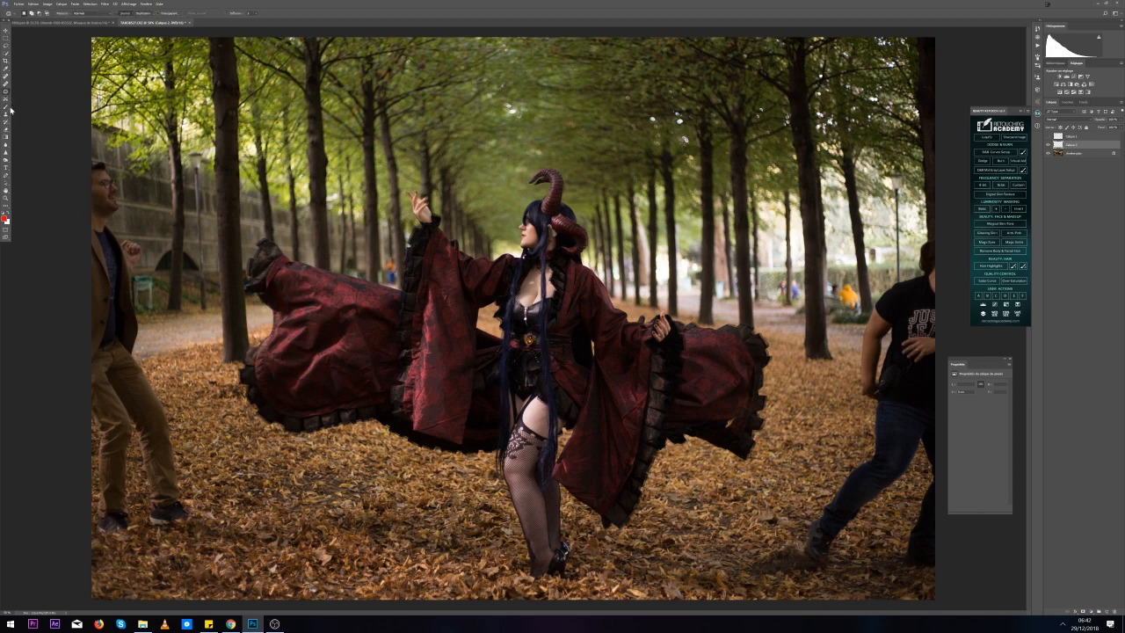
{"action": "left_click", "coordinate": [5, 79]}
{"action": "left_click", "coordinate": [26, 14]}
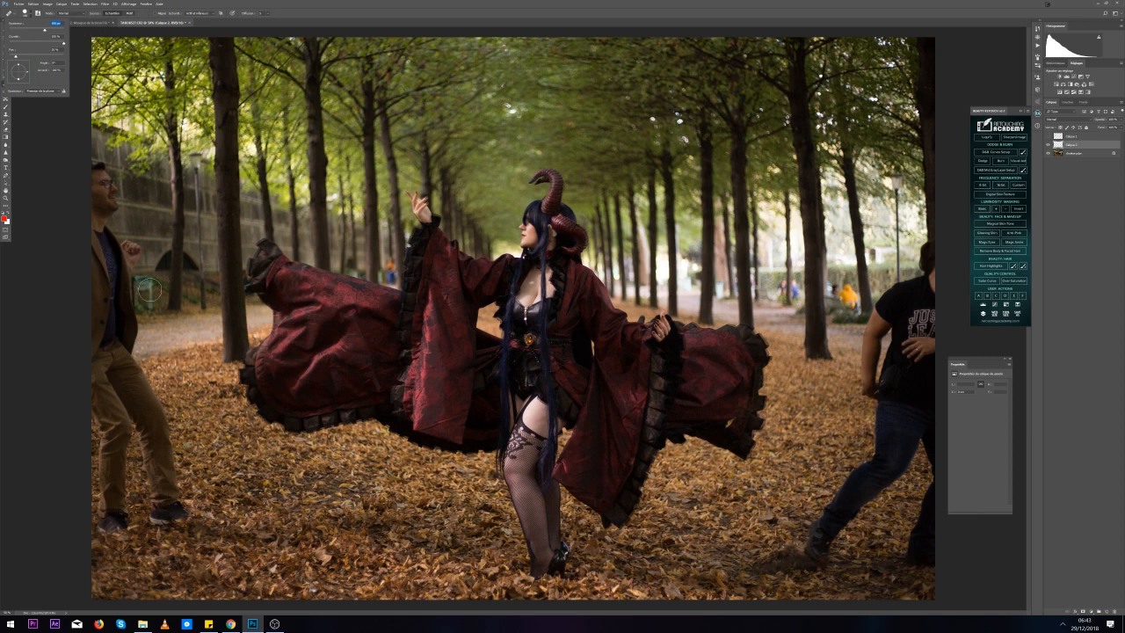
{"action": "left_click", "coordinate": [198, 166]}
{"action": "left_click", "coordinate": [361, 198]}
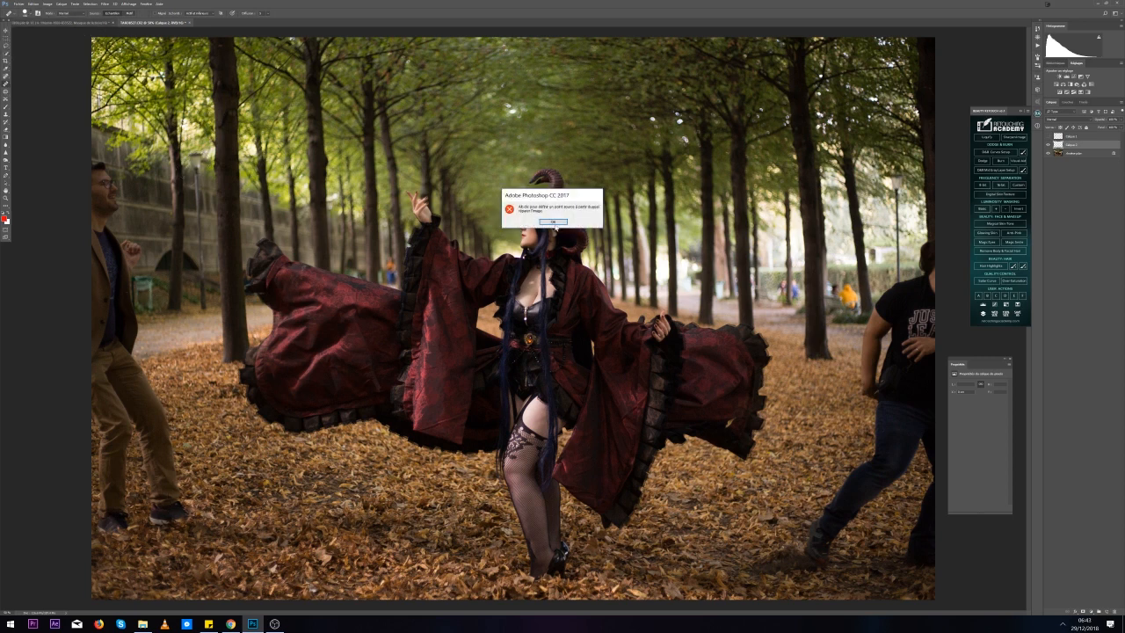
{"action": "left_click", "coordinate": [554, 223]}
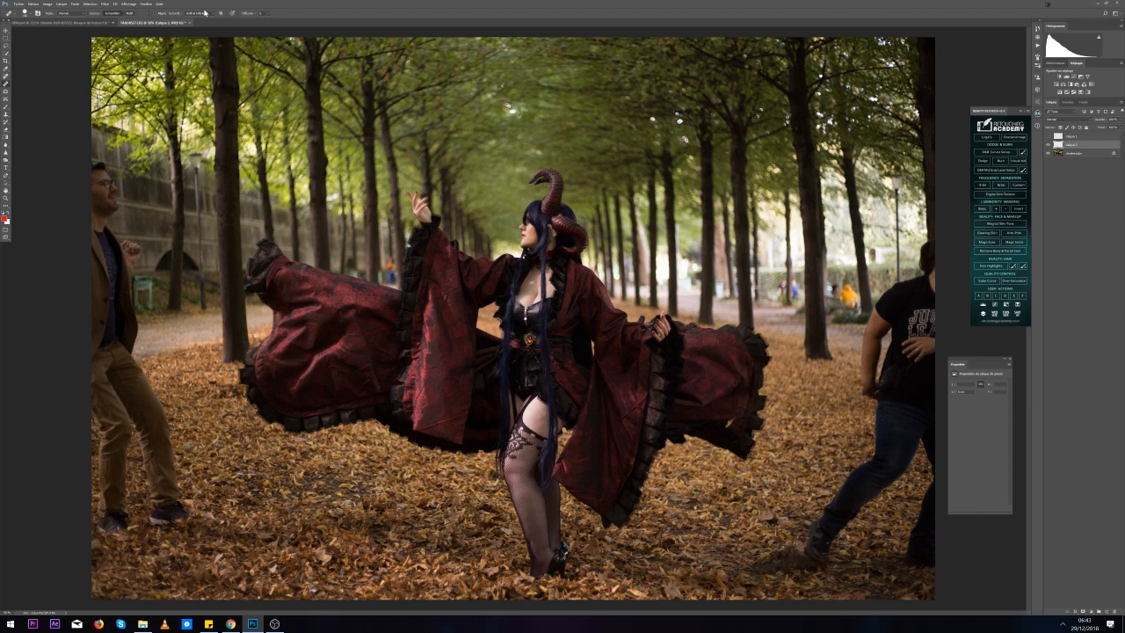
Remove the upper part of the lamp post in front of the stone wall with a resized Spot Healing Brush
{"action": "left_click", "coordinate": [7, 77]}
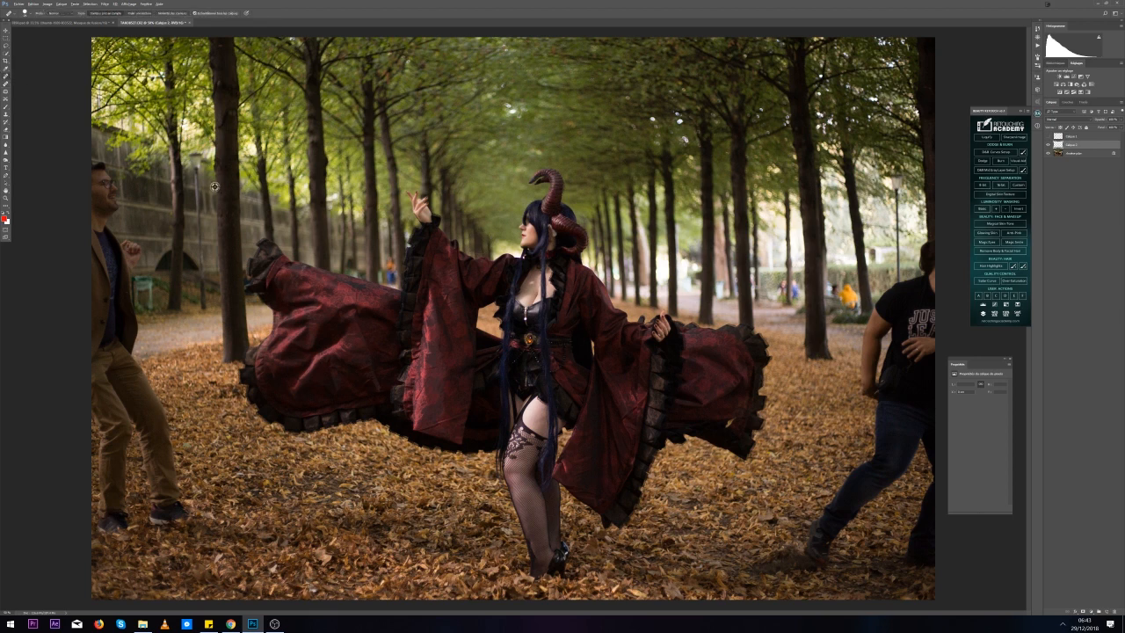
{"action": "left_click", "coordinate": [24, 13]}
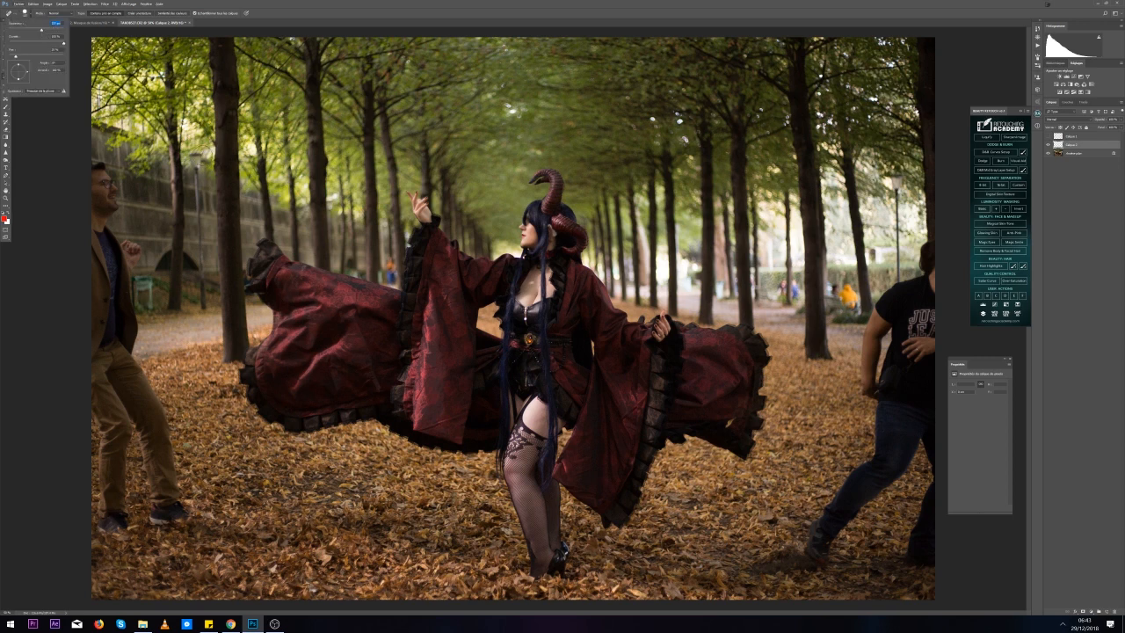
{"action": "left_click", "coordinate": [197, 160]}
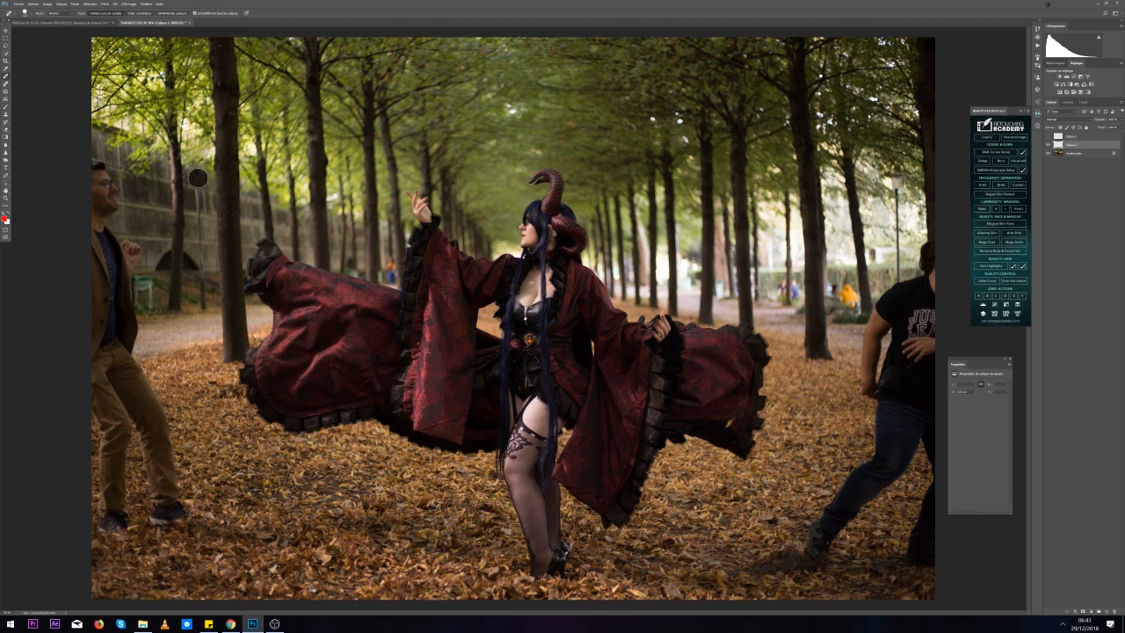
{"action": "left_click", "coordinate": [200, 181]}
{"action": "left_click", "coordinate": [197, 190]}
{"action": "left_click", "coordinate": [199, 199]}
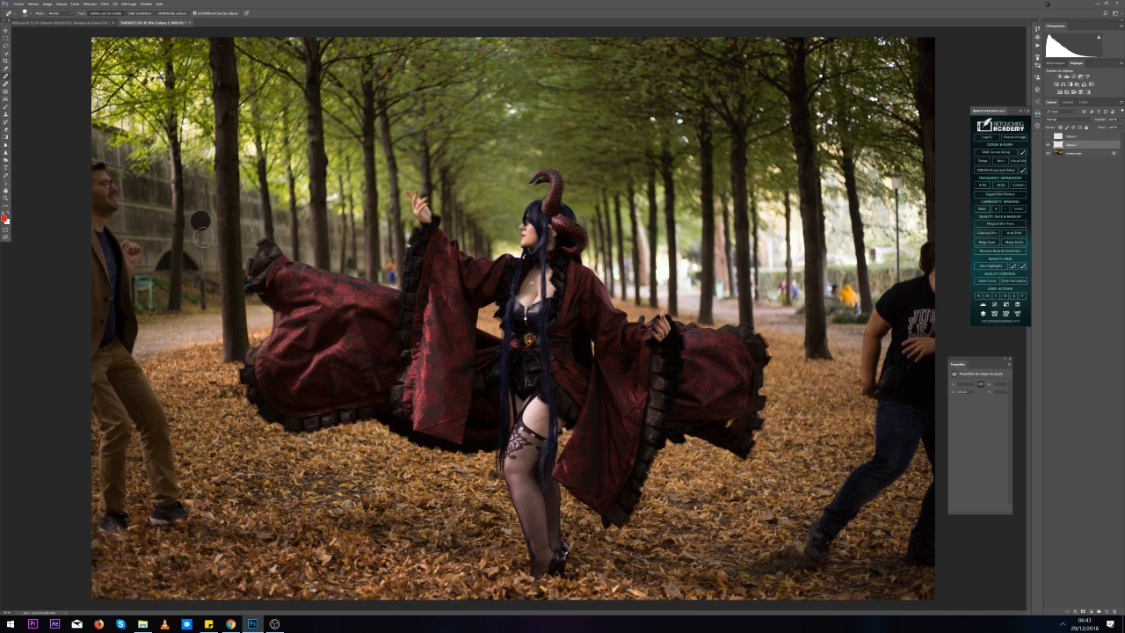
{"action": "left_click", "coordinate": [202, 241]}
Clone clean stone wall texture over the remaining lamp post between the two tree trunks using the Clone Stamp
{"action": "left_click", "coordinate": [6, 121]}
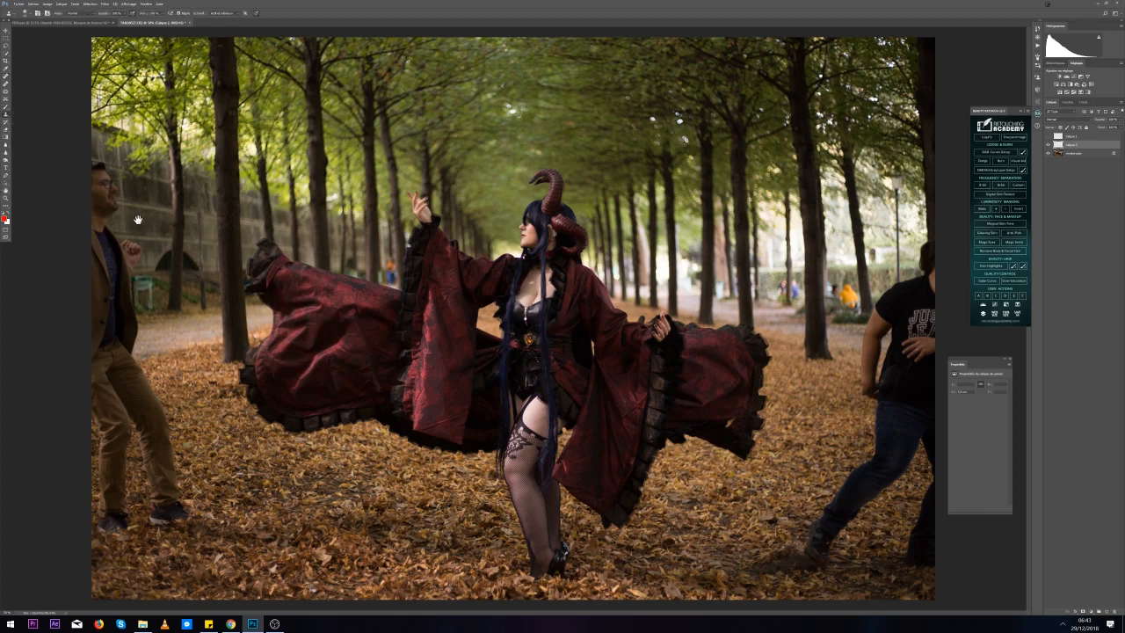
{"action": "left_click_drag", "start_coordinate": [104, 188], "coordinate": [135, 239]}
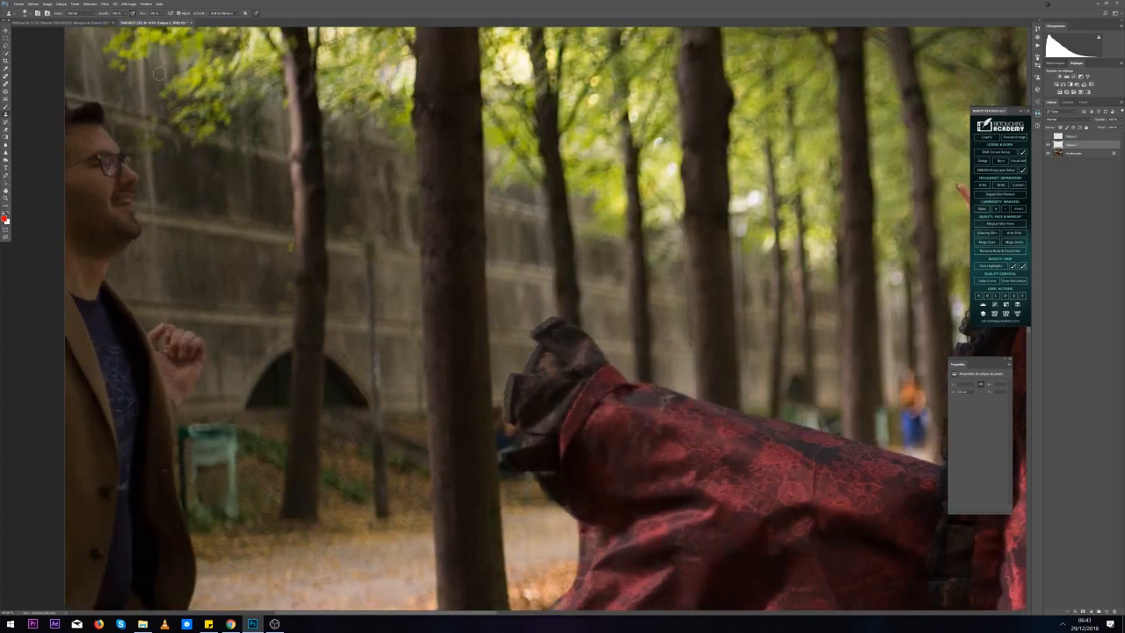
{"action": "left_click", "coordinate": [31, 14]}
{"action": "left_click", "coordinate": [235, 234], "text": "alt"}
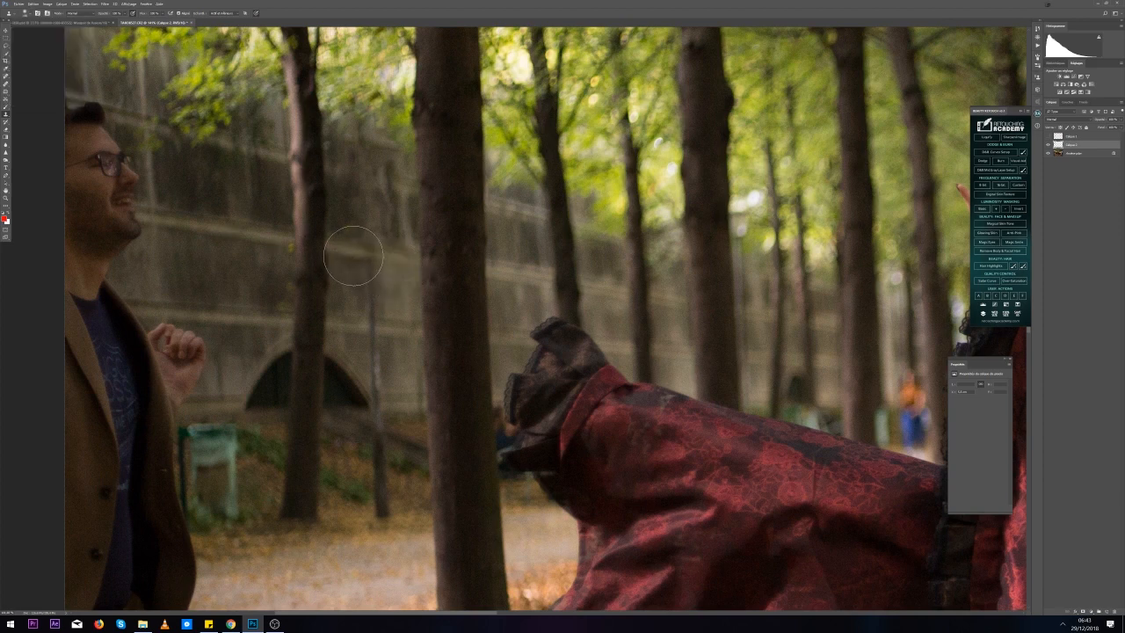
{"action": "mouse_move", "coordinate": [371, 255]}
{"action": "left_mouse_down"}
{"action": "mouse_move", "coordinate": [379, 184]}
{"action": "mouse_move", "coordinate": [378, 207]}
{"action": "left_mouse_up"}
{"action": "key", "text": "ctrl+z"}
{"action": "left_click", "coordinate": [232, 154], "text": "alt"}
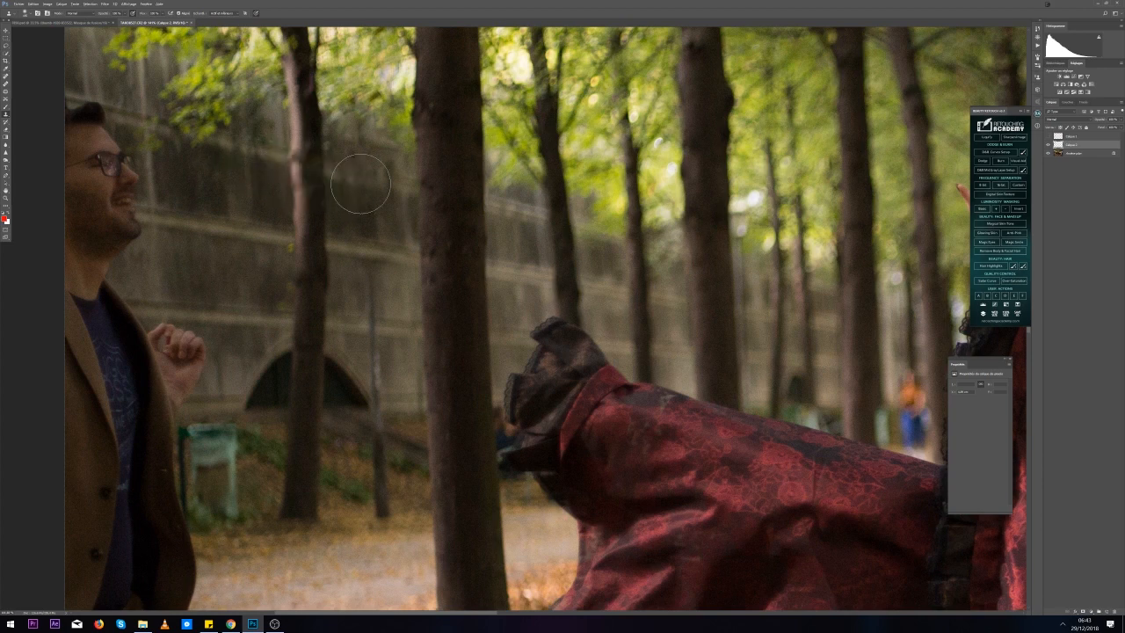
{"action": "left_click", "coordinate": [218, 301], "text": "alt"}
{"action": "left_click_drag", "start_coordinate": [374, 310], "coordinate": [362, 314]}
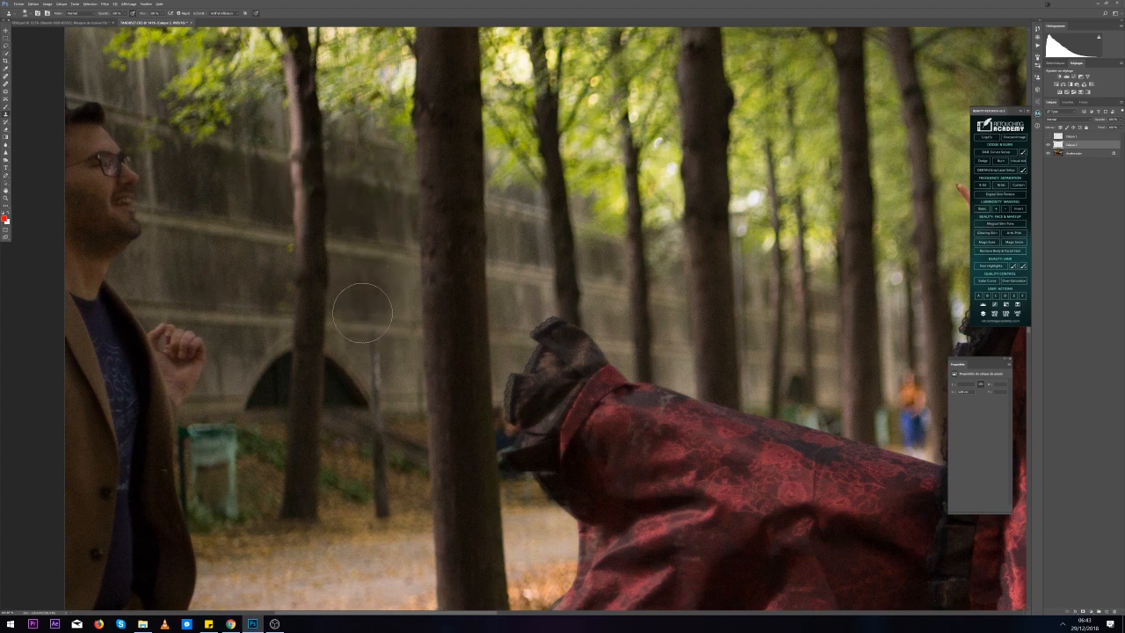
{"action": "left_click", "coordinate": [243, 301], "text": "alt"}
{"action": "mouse_move", "coordinate": [360, 365]}
{"action": "left_mouse_down"}
{"action": "mouse_move", "coordinate": [376, 387]}
{"action": "mouse_move", "coordinate": [387, 380]}
{"action": "left_mouse_up"}
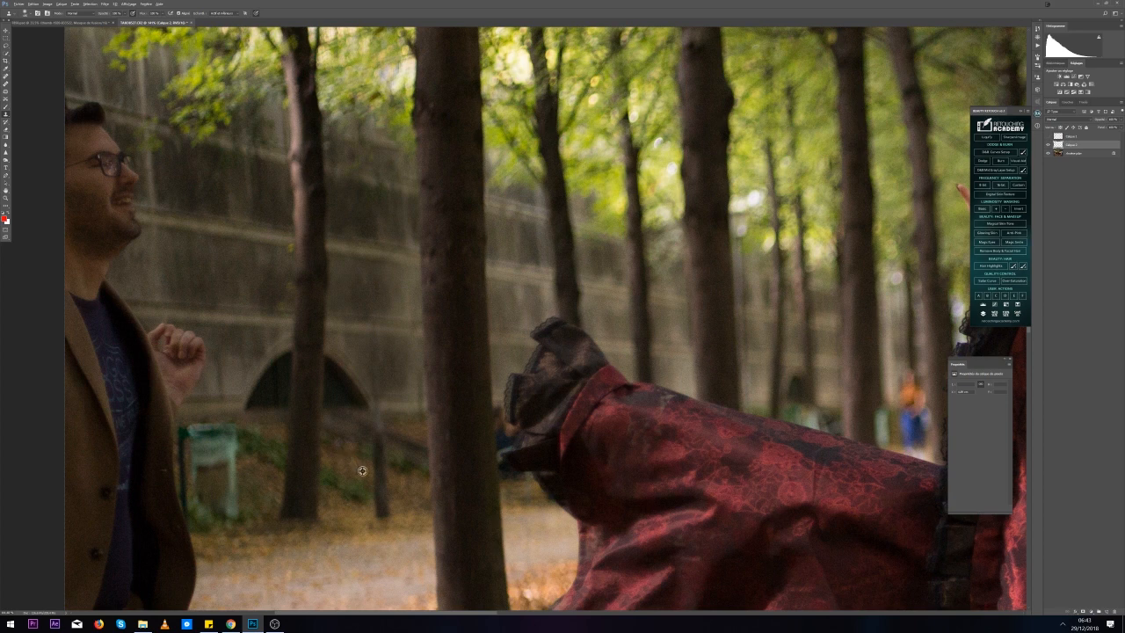
Clone nearby ground and slope texture over the lamp post's base, refining the wall's lower edge with a smaller brush
{"action": "left_click", "coordinate": [347, 500], "text": "alt"}
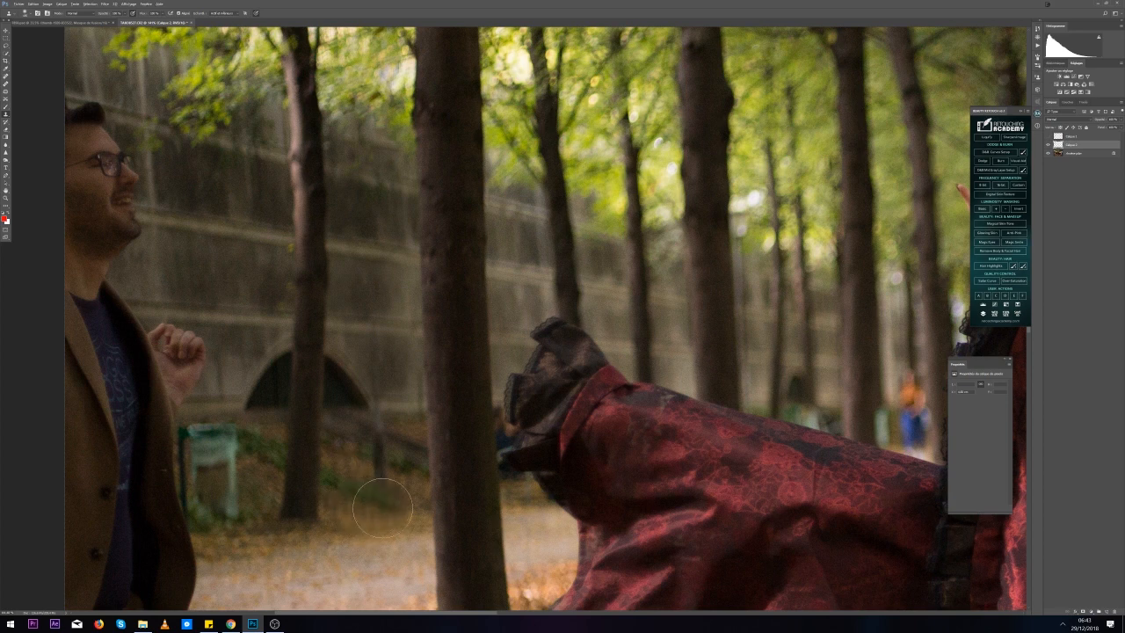
{"action": "left_click", "coordinate": [343, 468], "text": "alt"}
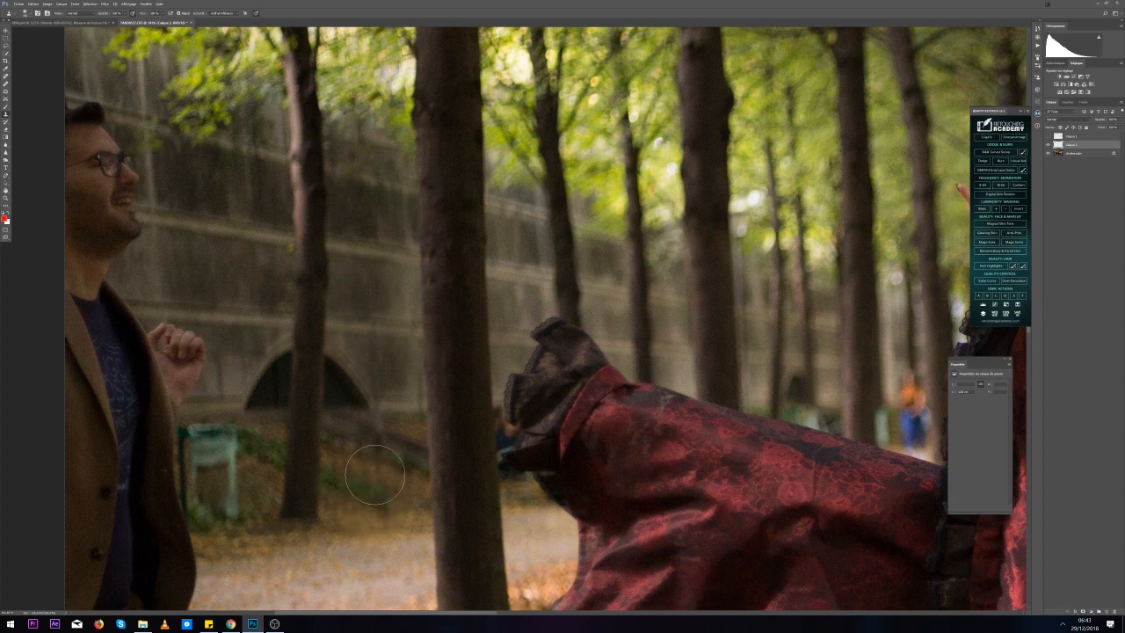
{"action": "mouse_move", "coordinate": [376, 480]}
{"action": "left_mouse_down"}
{"action": "mouse_move", "coordinate": [387, 495]}
{"action": "mouse_move", "coordinate": [378, 477]}
{"action": "left_mouse_up"}
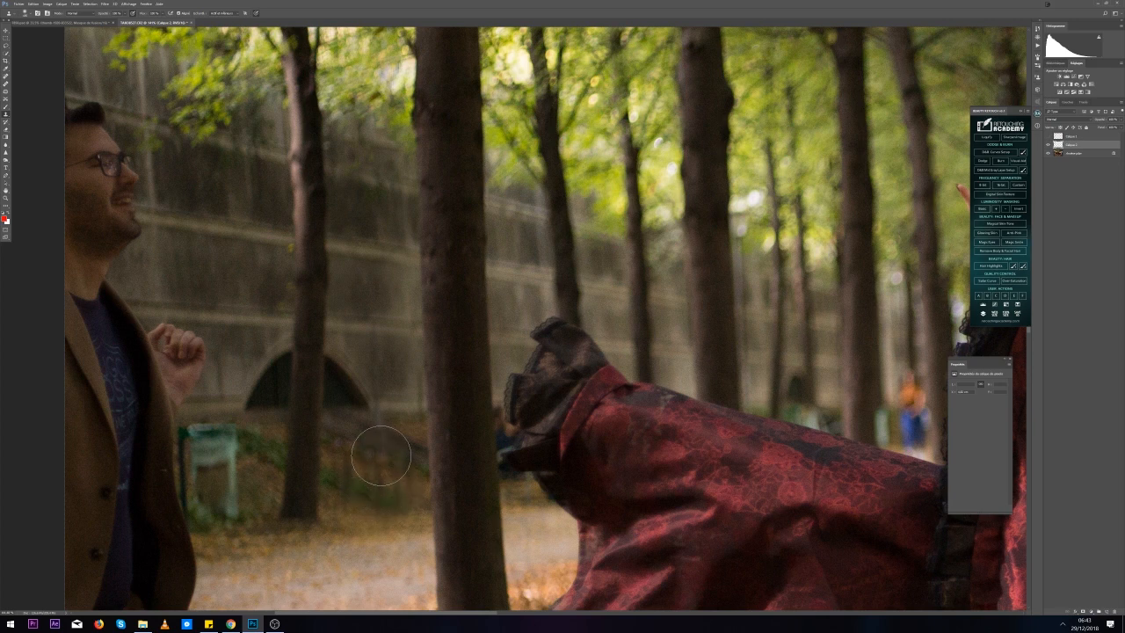
{"action": "left_click", "coordinate": [371, 444], "text": "alt"}
{"action": "mouse_move", "coordinate": [383, 436]}
{"action": "left_mouse_down"}
{"action": "mouse_move", "coordinate": [379, 427]}
{"action": "mouse_move", "coordinate": [392, 428]}
{"action": "left_mouse_up"}
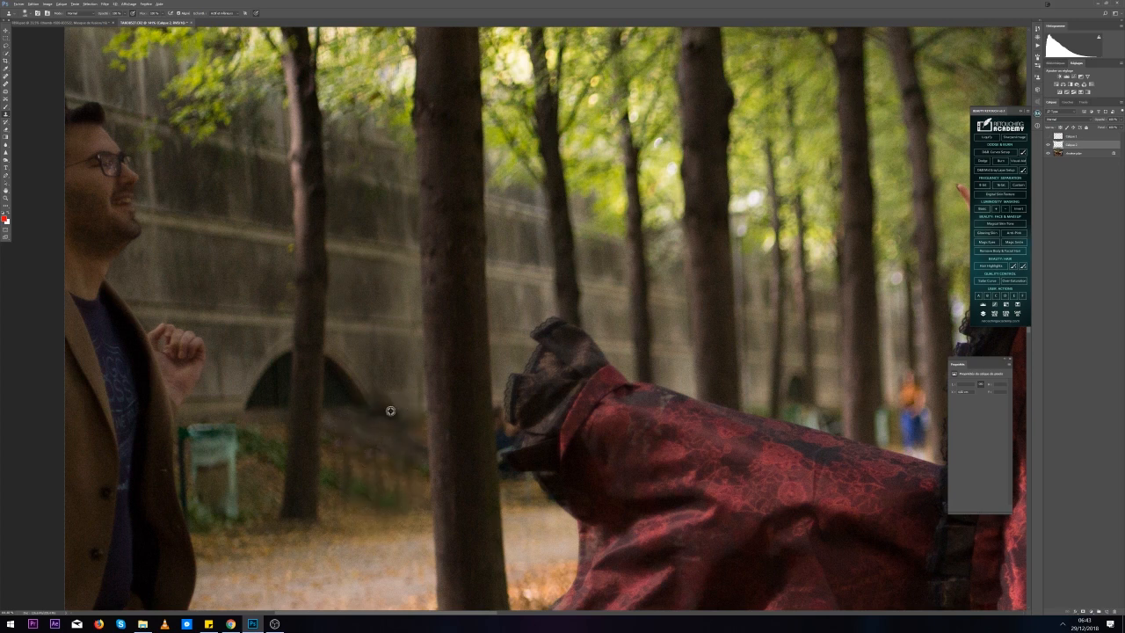
{"action": "left_click", "coordinate": [29, 15]}
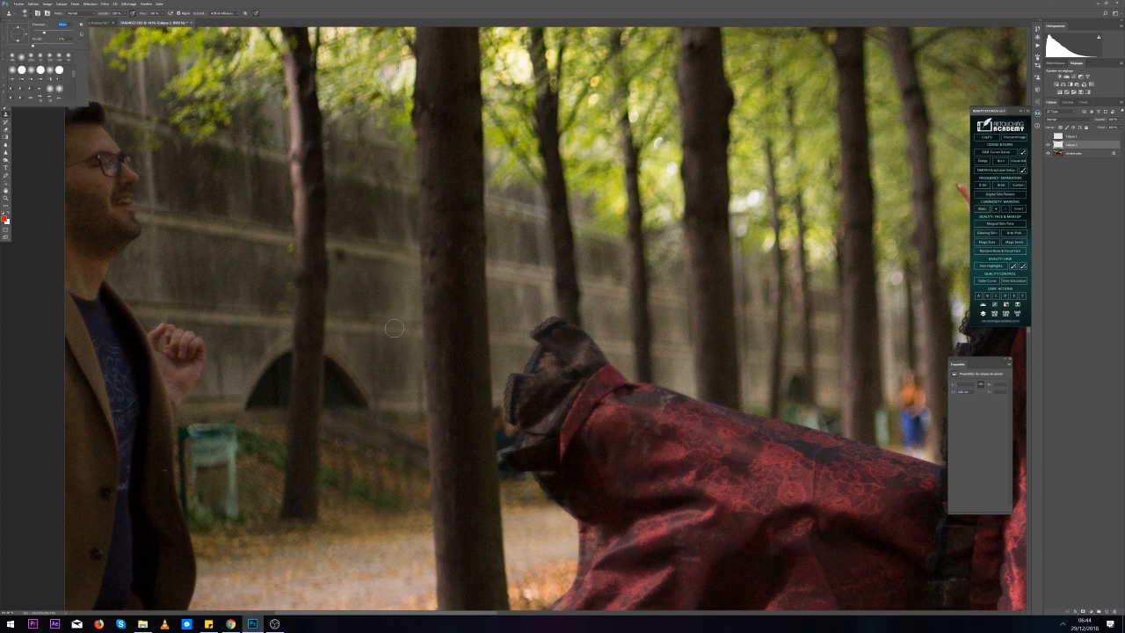
{"action": "left_click", "coordinate": [403, 419]}
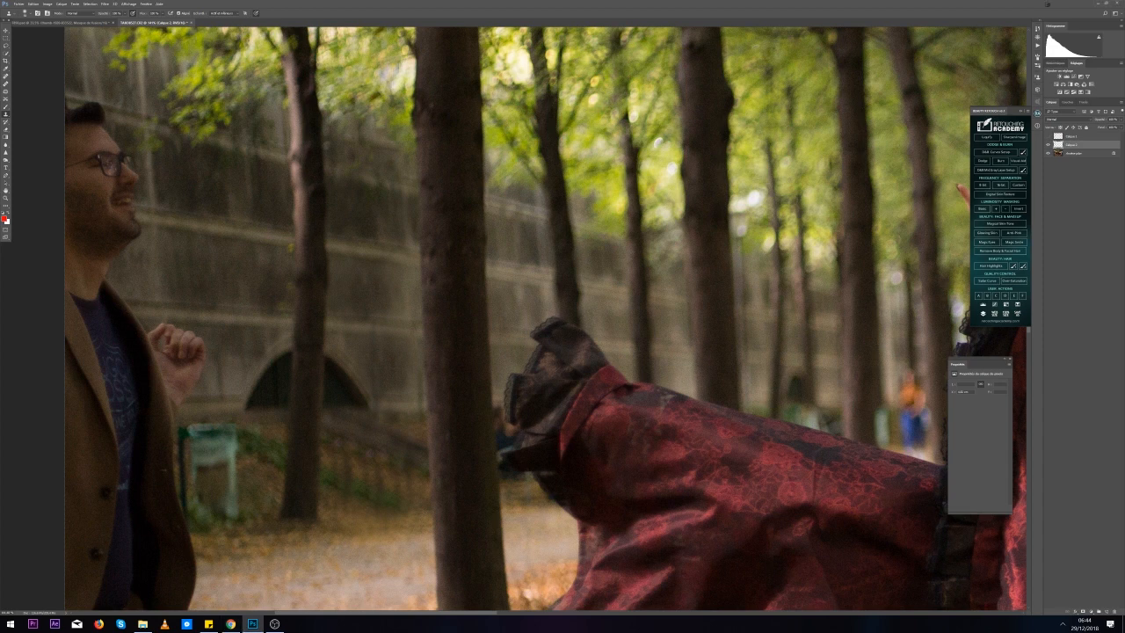
Clone surrounding slope texture over the green chair beside the man in the brown jacket, undoing the last stray strokes
{"action": "mouse_move", "coordinate": [250, 495]}
{"action": "left_mouse_down"}
{"action": "mouse_move", "coordinate": [237, 520]}
{"action": "mouse_move", "coordinate": [225, 471]}
{"action": "mouse_move", "coordinate": [239, 458]}
{"action": "mouse_move", "coordinate": [260, 487]}
{"action": "mouse_move", "coordinate": [233, 476]}
{"action": "mouse_move", "coordinate": [228, 445]}
{"action": "mouse_move", "coordinate": [252, 470]}
{"action": "mouse_move", "coordinate": [253, 452]}
{"action": "mouse_move", "coordinate": [226, 432]}
{"action": "mouse_move", "coordinate": [244, 428]}
{"action": "mouse_move", "coordinate": [194, 437]}
{"action": "left_mouse_up"}
{"action": "left_click", "coordinate": [239, 446], "text": "alt"}
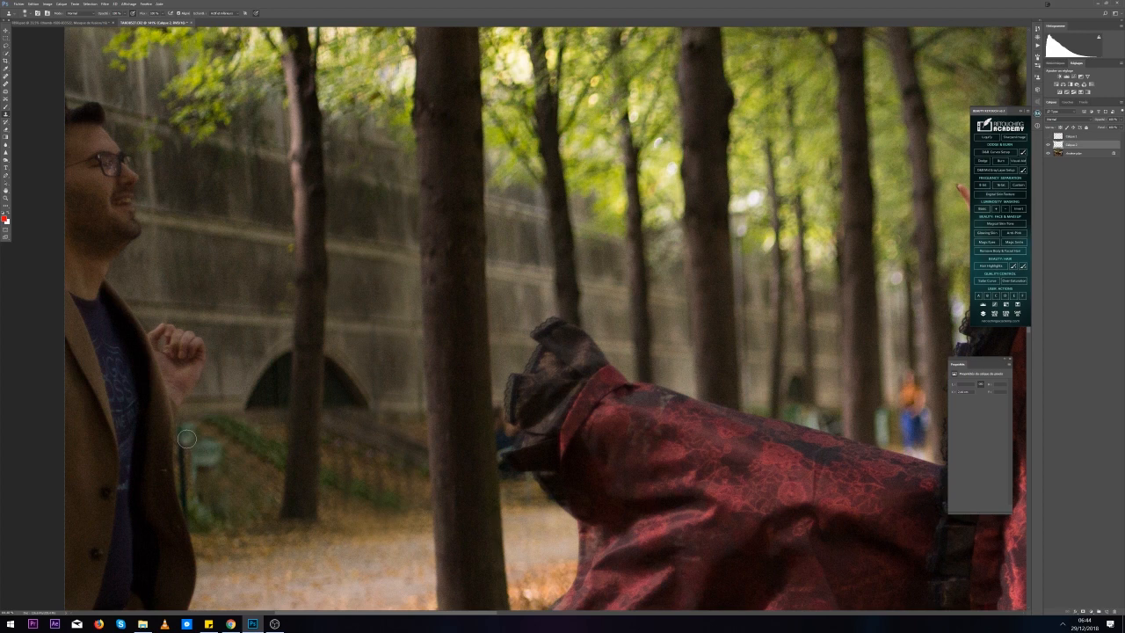
{"action": "left_click", "coordinate": [238, 490], "text": "alt"}
{"action": "left_click_drag", "start_coordinate": [223, 473], "coordinate": [206, 447]}
{"action": "key", "text": "ctrl+z"}
{"action": "key", "text": "ctrl+z"}
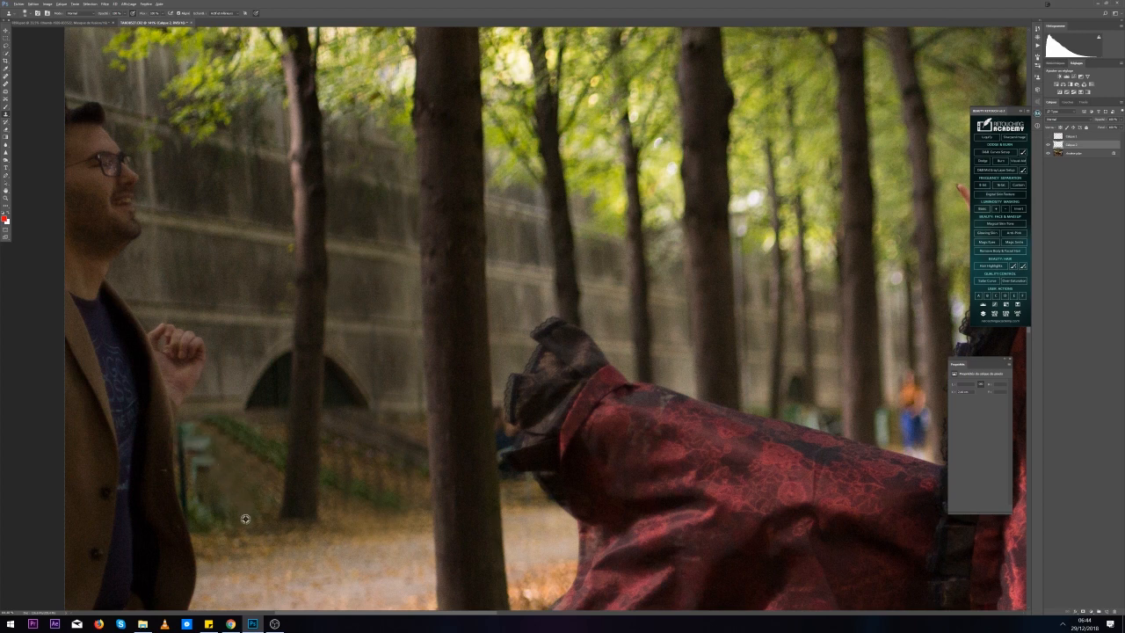
Clone stone wall texture over the head and neck of the man in the brown jacket with a larger Clone Stamp brush
{"action": "left_click", "coordinate": [18, 4]}
{"action": "left_click", "coordinate": [31, 15]}
{"action": "left_click", "coordinate": [37, 14]}
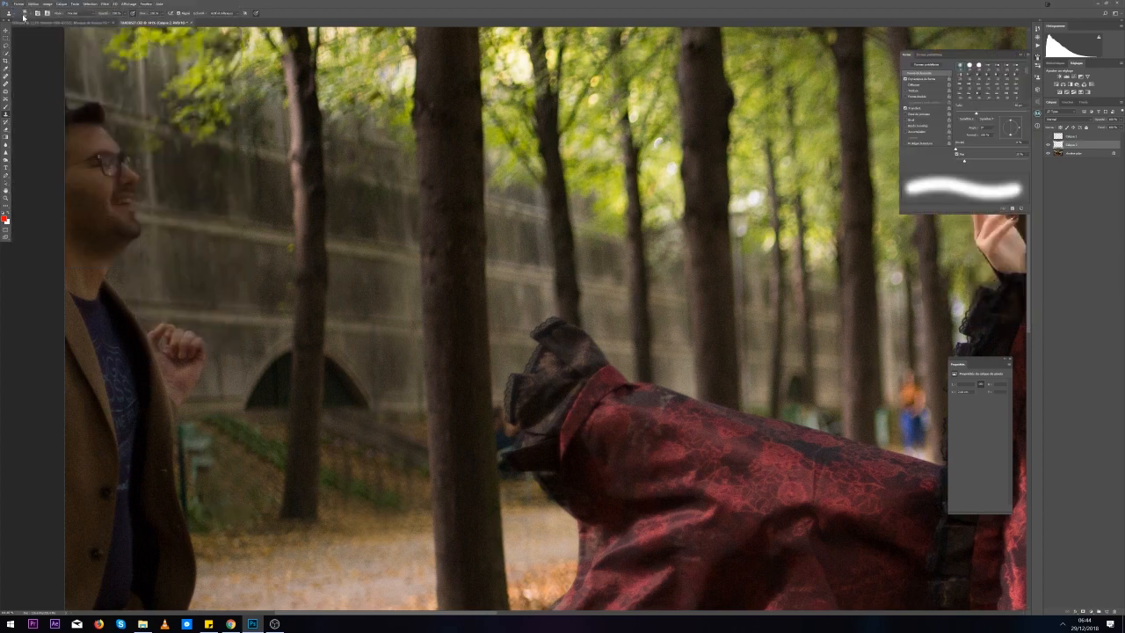
{"action": "left_click", "coordinate": [27, 14]}
{"action": "left_click", "coordinate": [155, 293]}
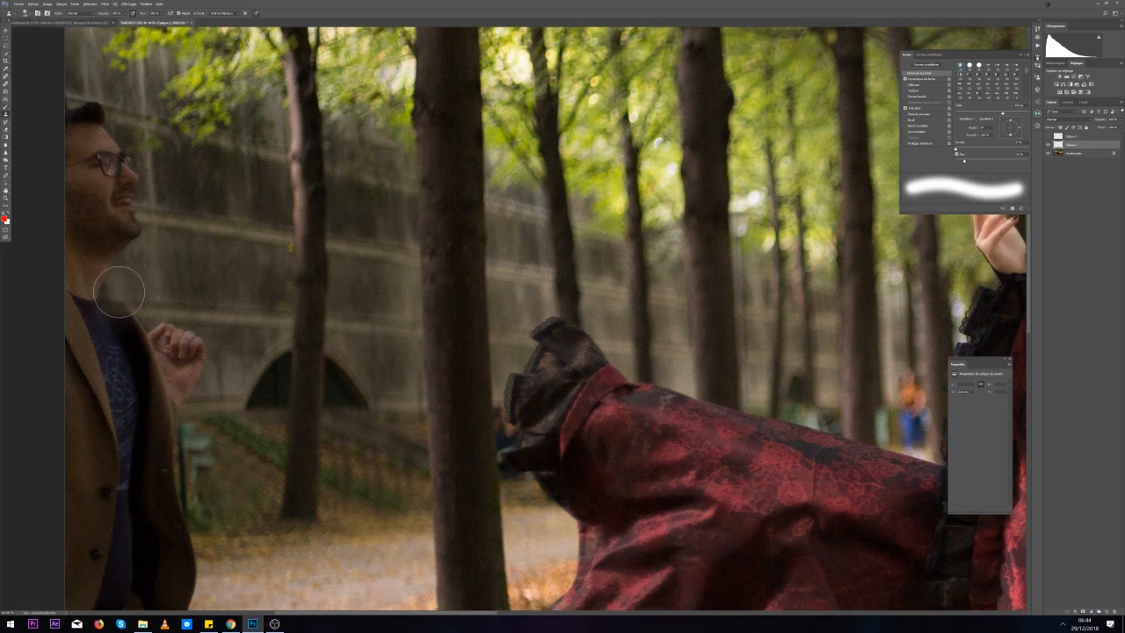
{"action": "mouse_move", "coordinate": [105, 291]}
{"action": "left_mouse_down"}
{"action": "mouse_move", "coordinate": [74, 265]}
{"action": "mouse_move", "coordinate": [96, 238]}
{"action": "mouse_move", "coordinate": [119, 242]}
{"action": "mouse_move", "coordinate": [92, 236]}
{"action": "mouse_move", "coordinate": [128, 224]}
{"action": "left_mouse_up"}
{"action": "key", "text": "ctrl+z"}
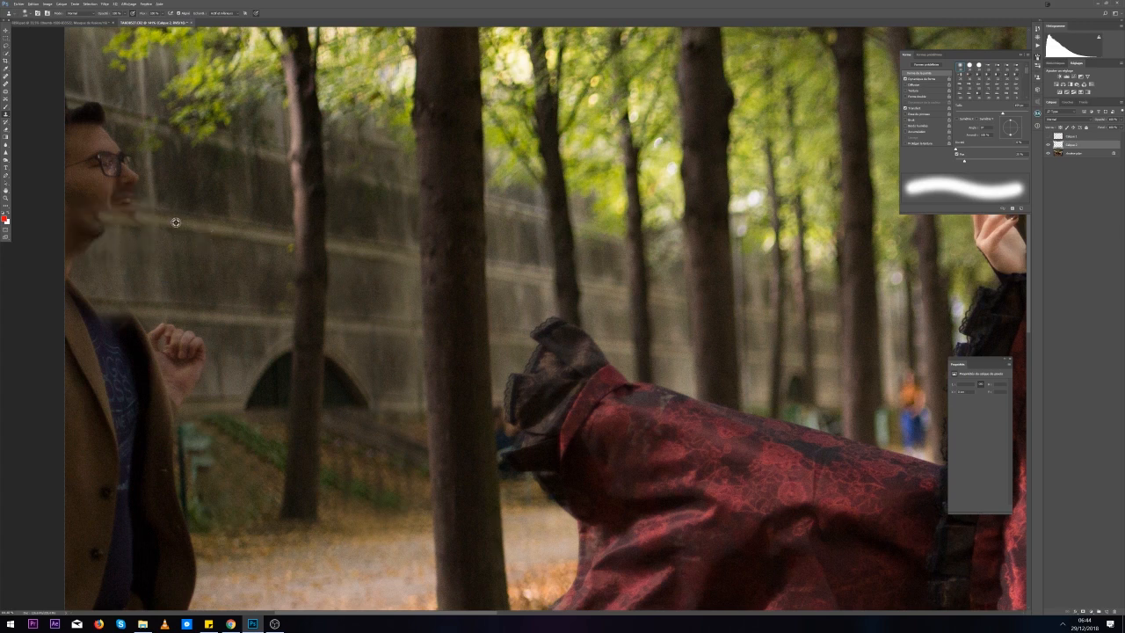
{"action": "left_click", "coordinate": [175, 222], "text": "alt"}
{"action": "mouse_move", "coordinate": [130, 206]}
{"action": "left_mouse_down"}
{"action": "mouse_move", "coordinate": [89, 218]}
{"action": "mouse_move", "coordinate": [131, 231]}
{"action": "mouse_move", "coordinate": [68, 244]}
{"action": "mouse_move", "coordinate": [111, 234]}
{"action": "mouse_move", "coordinate": [108, 198]}
{"action": "mouse_move", "coordinate": [74, 195]}
{"action": "mouse_move", "coordinate": [129, 177]}
{"action": "mouse_move", "coordinate": [93, 163]}
{"action": "mouse_move", "coordinate": [103, 138]}
{"action": "mouse_move", "coordinate": [100, 147]}
{"action": "mouse_move", "coordinate": [69, 117]}
{"action": "mouse_move", "coordinate": [113, 136]}
{"action": "left_mouse_up"}
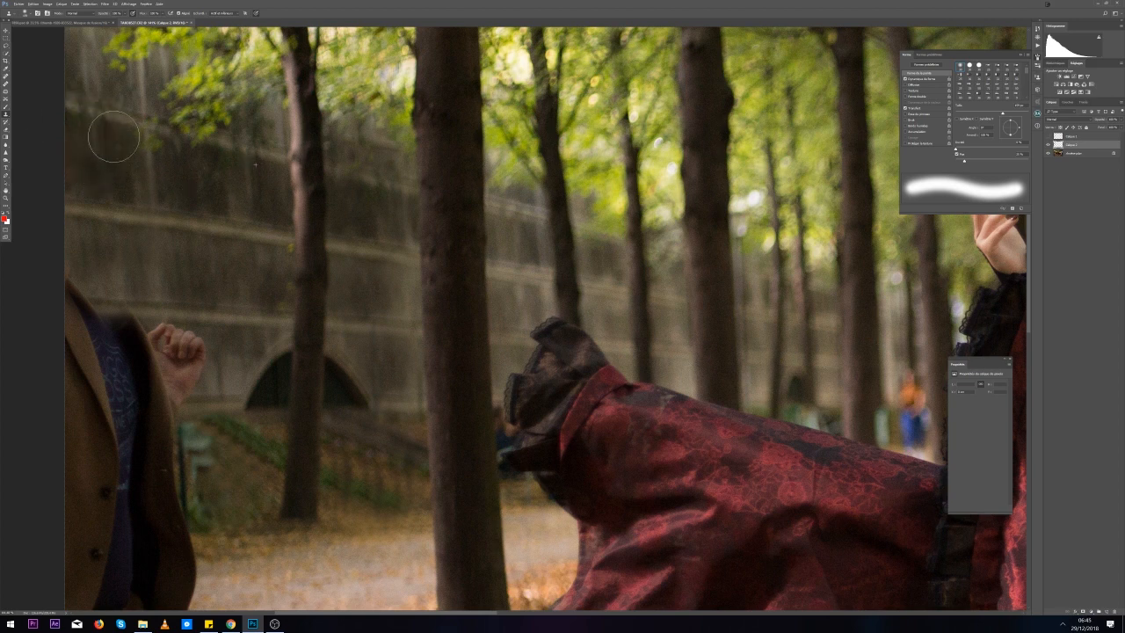
Undo the stray clone strokes and clone stone texture again over the wall's ledge at the photo's left edge
{"action": "key", "text": "ctrl+alt+z"}
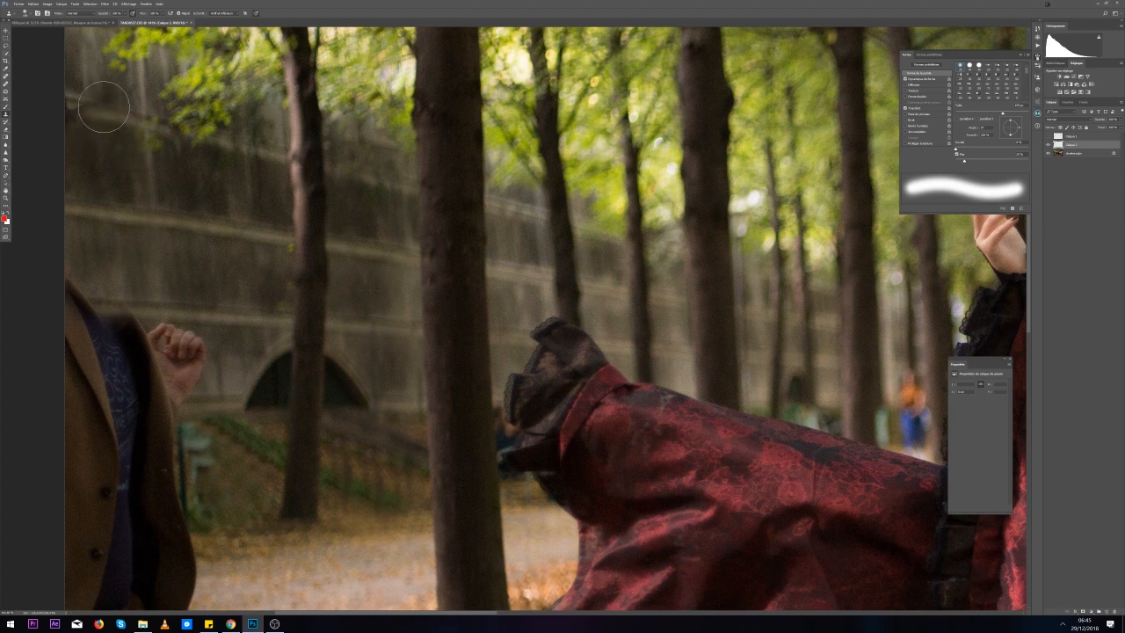
{"action": "left_click_drag", "start_coordinate": [73, 99], "coordinate": [107, 126]}
{"action": "key", "text": "ctrl+alt+z"}
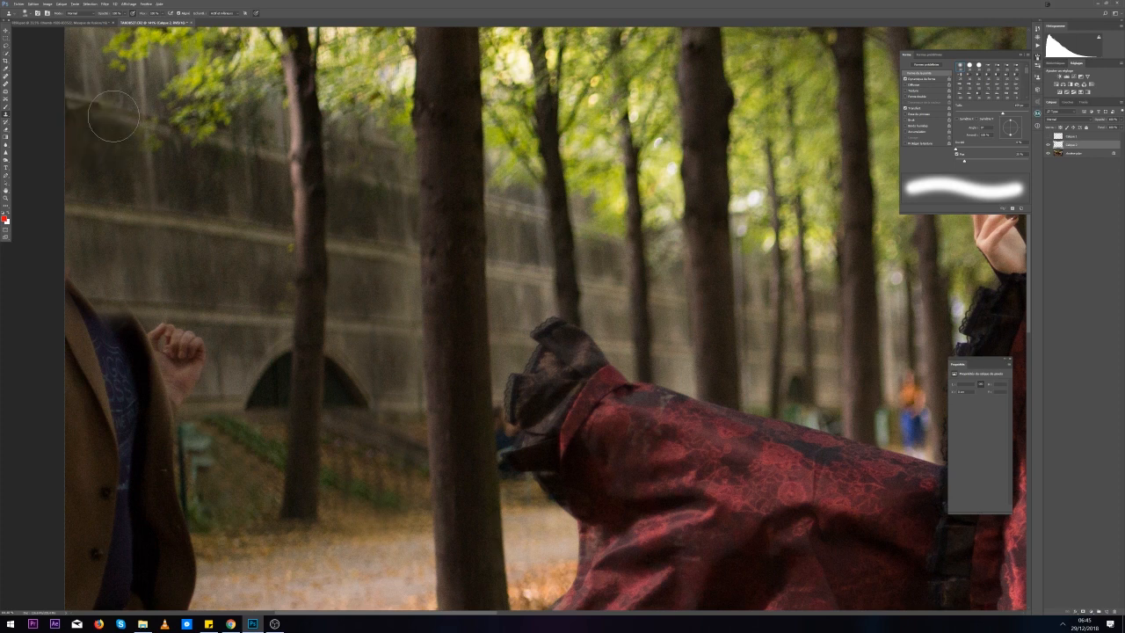
{"action": "left_click_drag", "start_coordinate": [86, 111], "coordinate": [73, 108]}
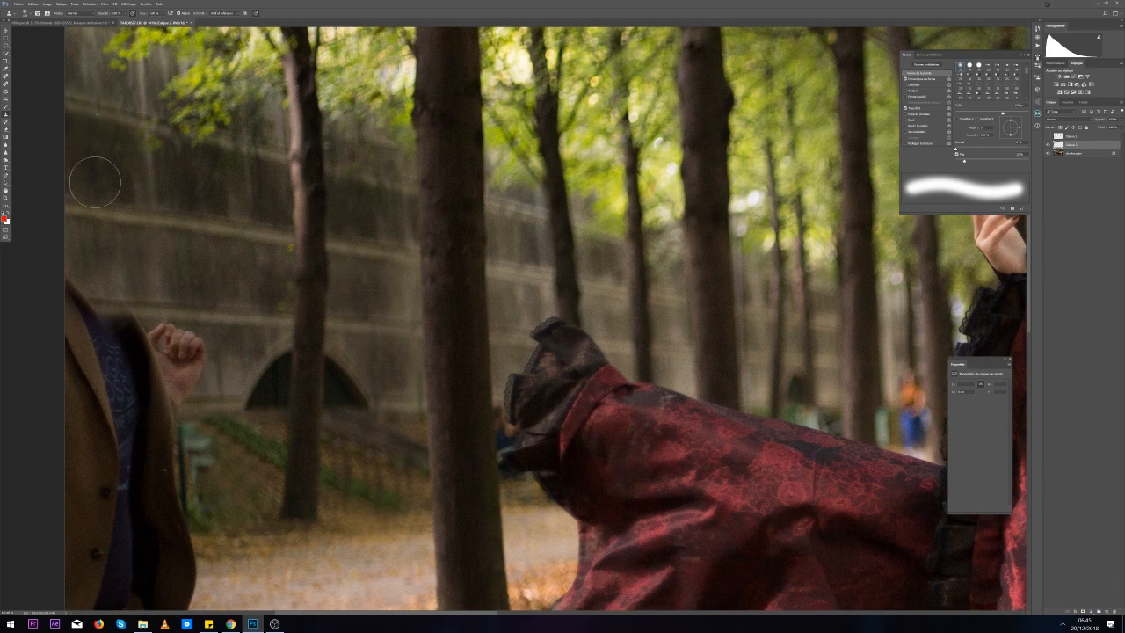
{"action": "scroll", "coordinate": [176, 268], "scroll_direction": "down", "scroll_amount": 6}
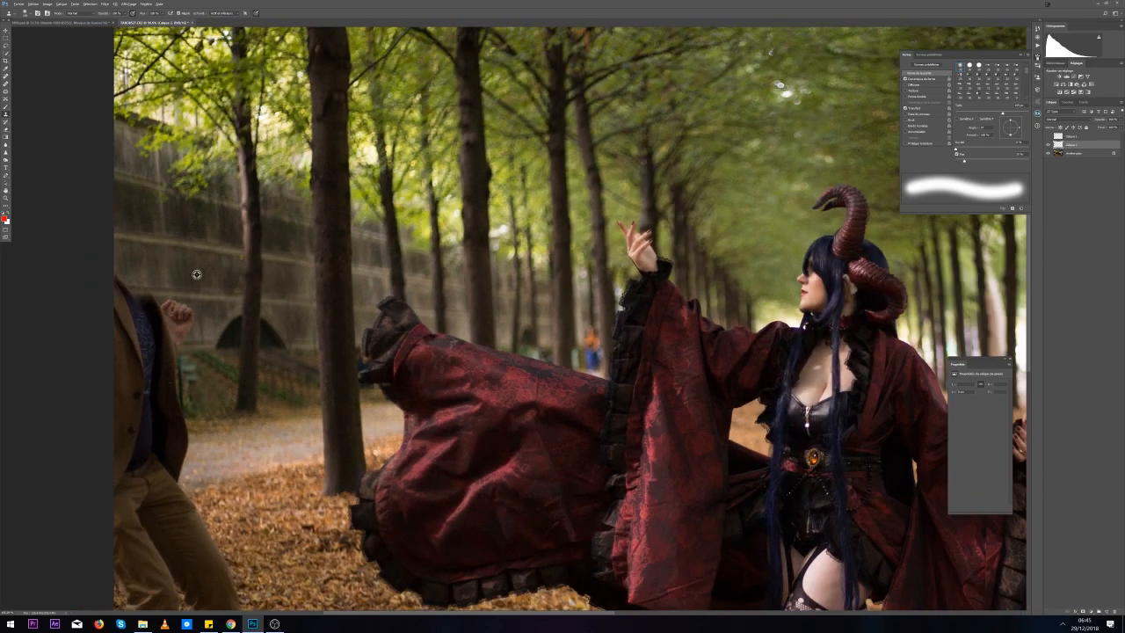
Clone stone wall texture over the collar and shoulders of the man in the brown jacket and the wall above them
{"action": "scroll", "coordinate": [195, 273], "scroll_direction": "up", "scroll_amount": 9}
{"action": "left_click", "coordinate": [221, 317], "text": "alt"}
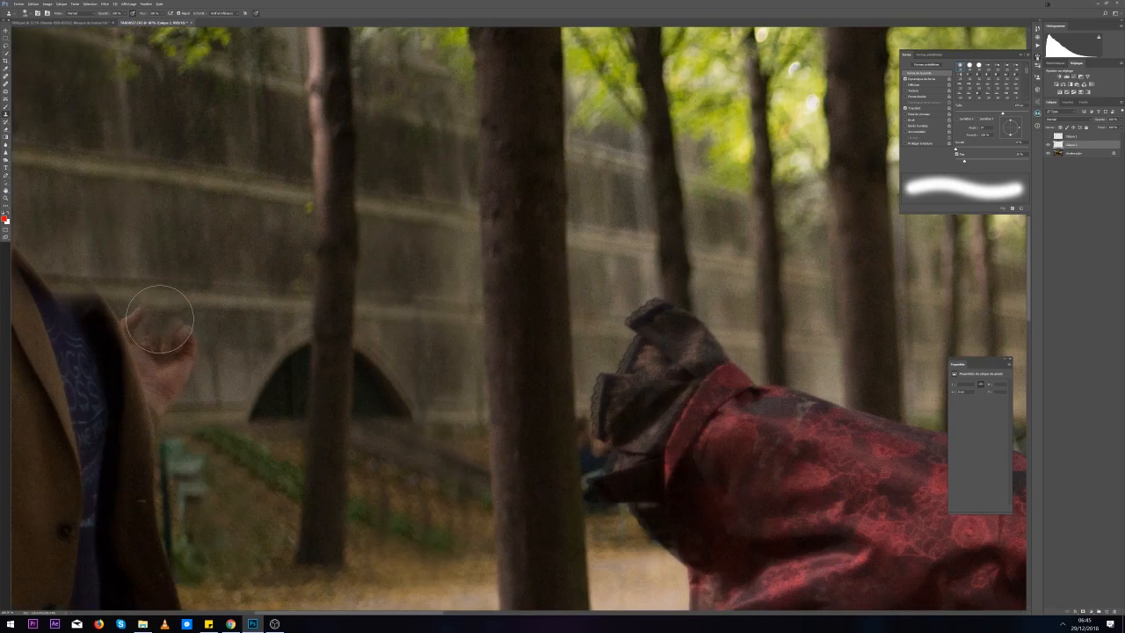
{"action": "left_click_drag", "start_coordinate": [107, 308], "coordinate": [0, 306]}
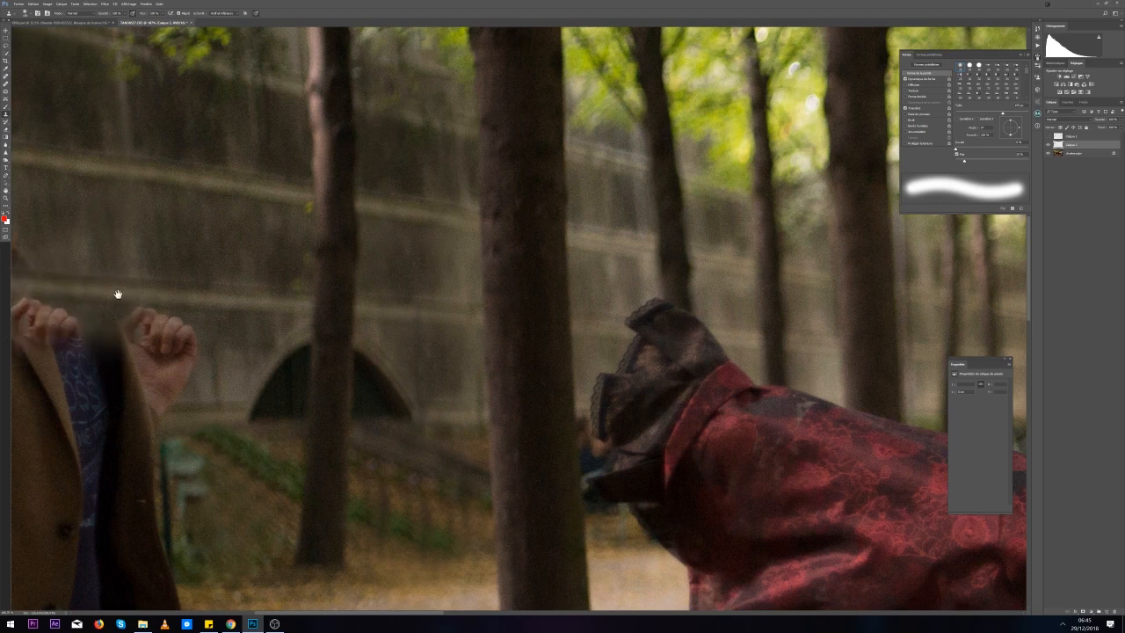
{"action": "left_click_drag", "start_coordinate": [113, 296], "coordinate": [305, 252]}
{"action": "left_click", "coordinate": [319, 262], "text": "alt"}
{"action": "mouse_move", "coordinate": [192, 234]}
{"action": "left_mouse_down"}
{"action": "mouse_move", "coordinate": [181, 253]}
{"action": "mouse_move", "coordinate": [179, 215]}
{"action": "mouse_move", "coordinate": [189, 216]}
{"action": "left_mouse_up"}
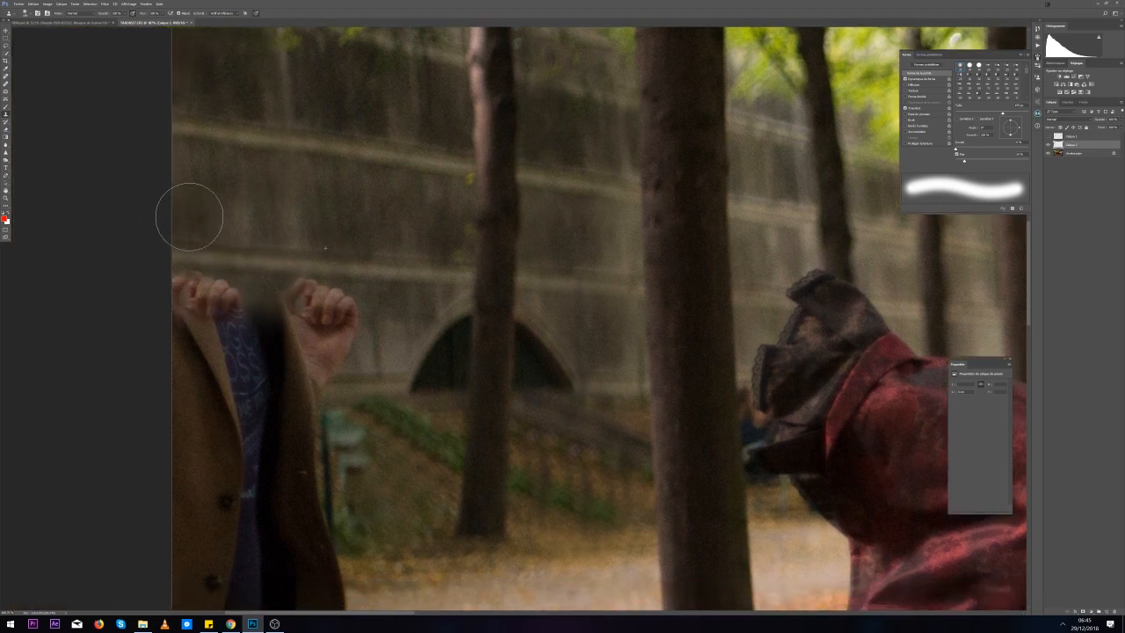
Clone neighbouring wall texture over the raised fist and wrist of the man in the brown jacket
{"action": "left_click", "coordinate": [387, 301], "text": "alt"}
{"action": "left_click", "coordinate": [335, 300]}
{"action": "mouse_move", "coordinate": [335, 301]}
{"action": "left_mouse_down"}
{"action": "mouse_move", "coordinate": [297, 299]}
{"action": "mouse_move", "coordinate": [339, 322]}
{"action": "mouse_move", "coordinate": [341, 343]}
{"action": "left_mouse_up"}
{"action": "left_click", "coordinate": [371, 314], "text": "alt"}
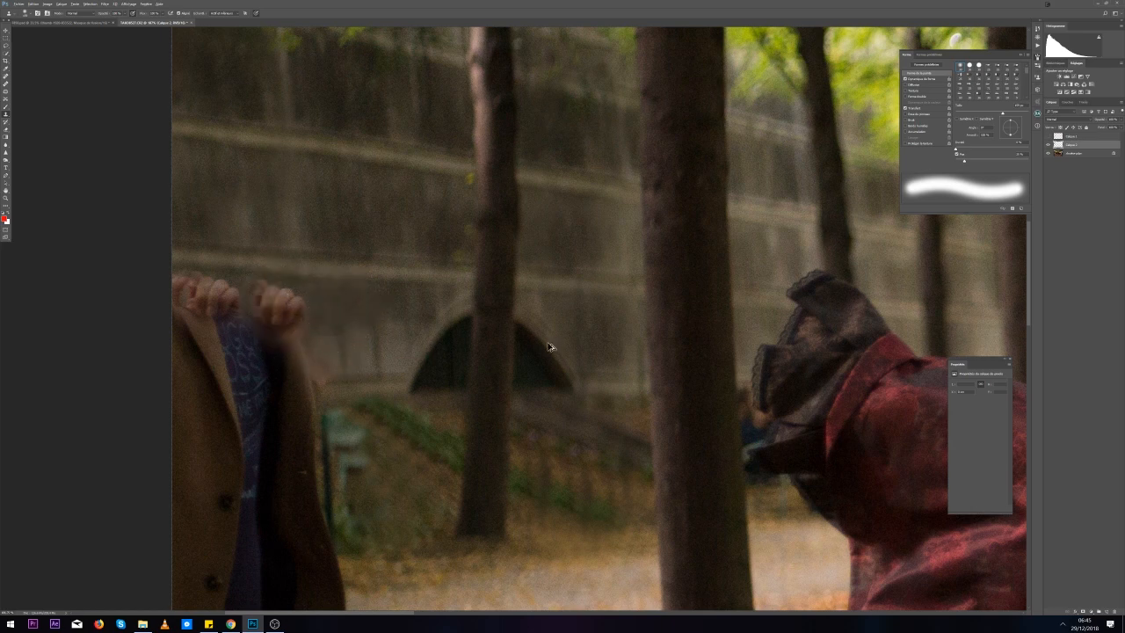
{"action": "scroll", "coordinate": [364, 404], "scroll_direction": "down", "scroll_amount": 5}
{"action": "scroll", "coordinate": [339, 438], "scroll_direction": "down", "scroll_amount": 3}
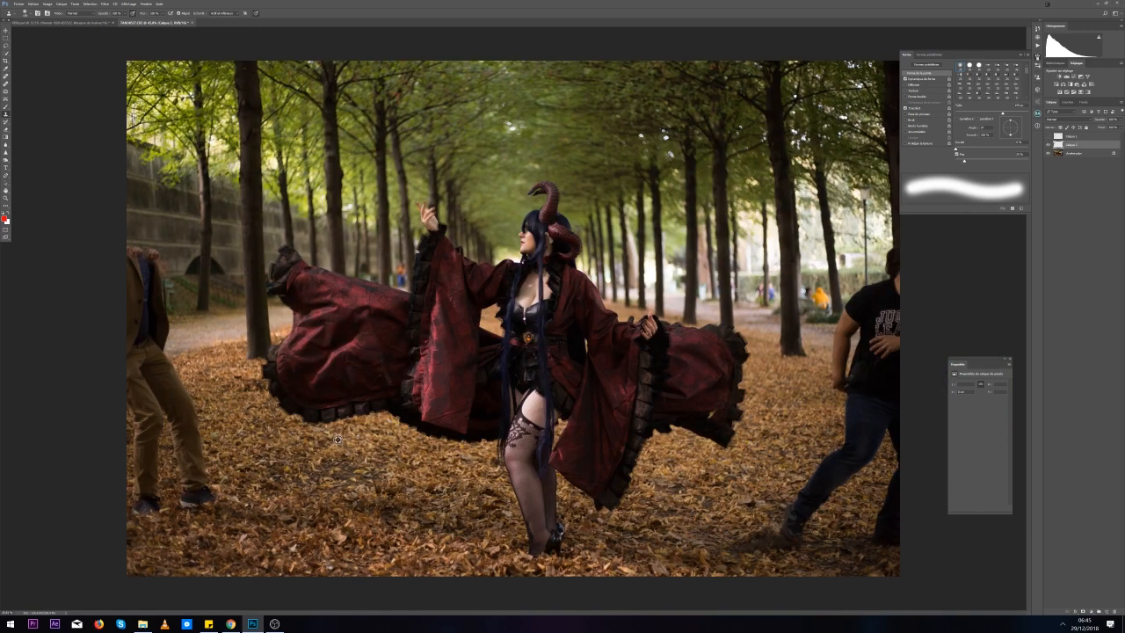
Clone fallen-leaf texture over the legs and shoes of the man in the brown jacket with a larger Clone Stamp brush
{"action": "left_click", "coordinate": [22, 15]}
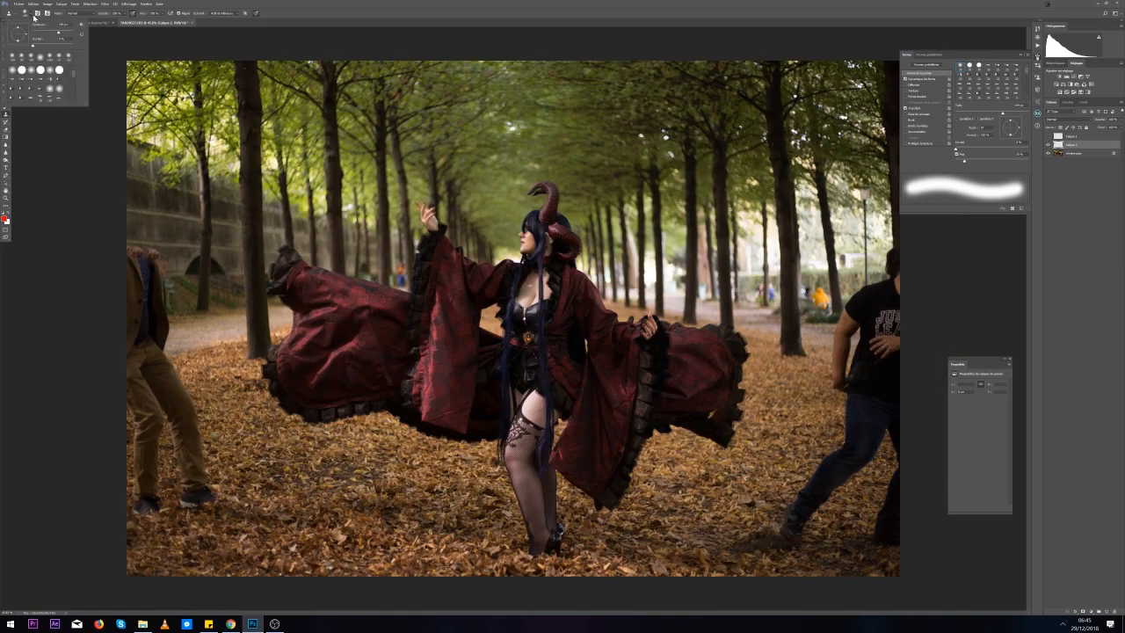
{"action": "left_click", "coordinate": [287, 510], "text": "alt"}
{"action": "mouse_move", "coordinate": [231, 508]}
{"action": "left_mouse_down"}
{"action": "mouse_move", "coordinate": [183, 496]}
{"action": "mouse_move", "coordinate": [210, 512]}
{"action": "mouse_move", "coordinate": [184, 429]}
{"action": "mouse_move", "coordinate": [209, 441]}
{"action": "mouse_move", "coordinate": [183, 392]}
{"action": "mouse_move", "coordinate": [169, 395]}
{"action": "mouse_move", "coordinate": [178, 368]}
{"action": "mouse_move", "coordinate": [116, 364]}
{"action": "mouse_move", "coordinate": [150, 356]}
{"action": "left_mouse_up"}
{"action": "left_click", "coordinate": [195, 362], "text": "alt"}
{"action": "left_click_drag", "start_coordinate": [156, 509], "coordinate": [140, 423]}
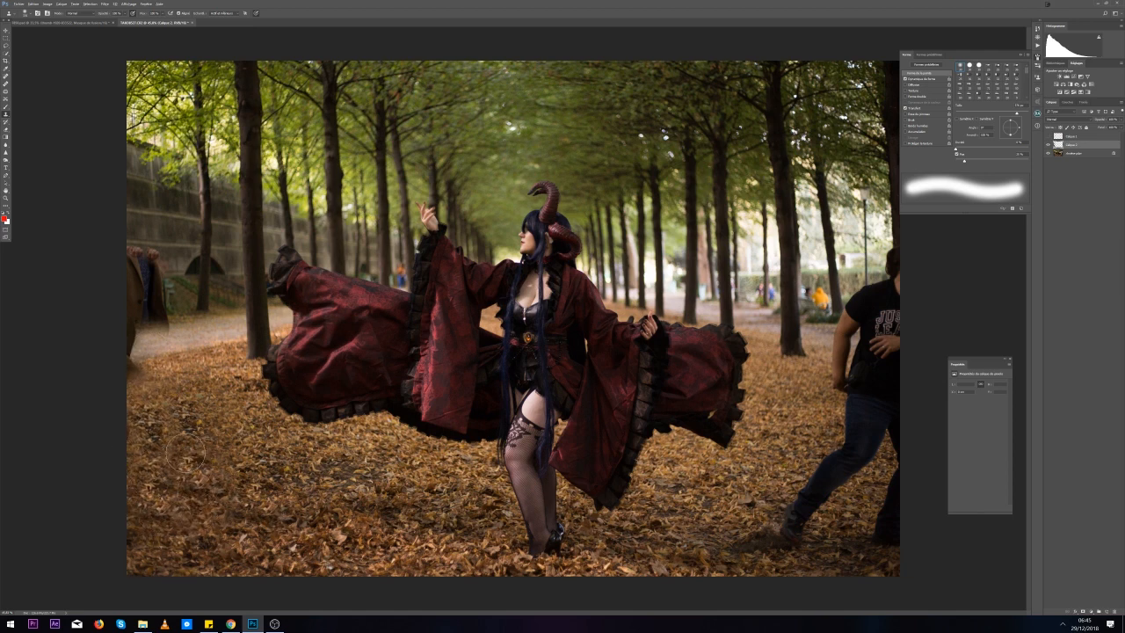
{"action": "key", "text": "ctrl+z"}
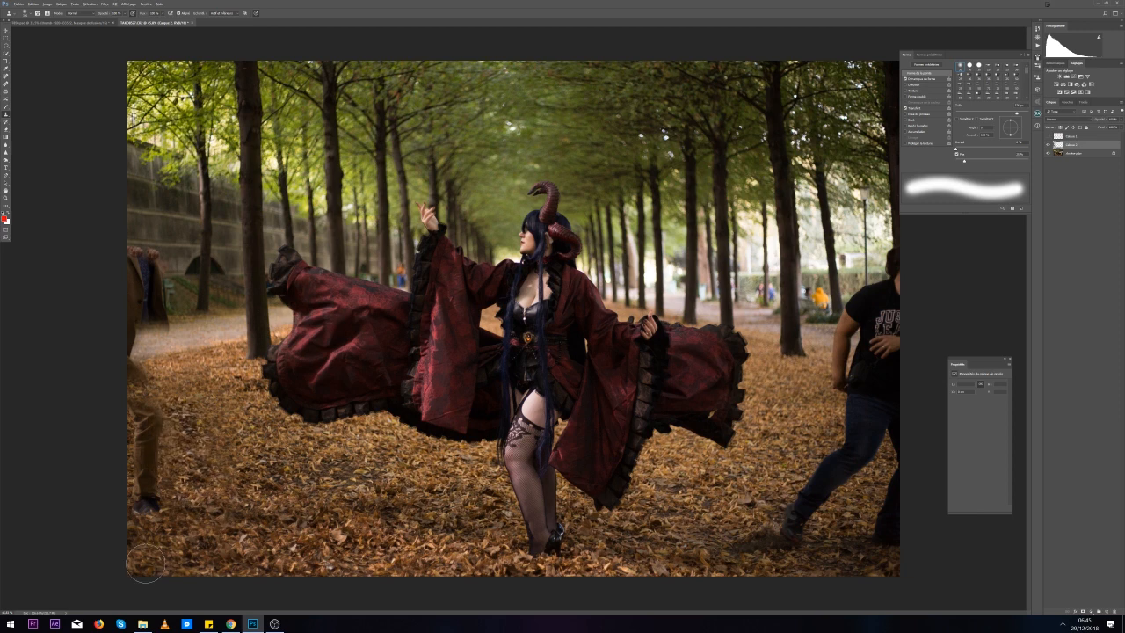
{"action": "mouse_move", "coordinate": [150, 499]}
{"action": "left_mouse_down"}
{"action": "mouse_move", "coordinate": [151, 479]}
{"action": "mouse_move", "coordinate": [171, 470]}
{"action": "left_mouse_up"}
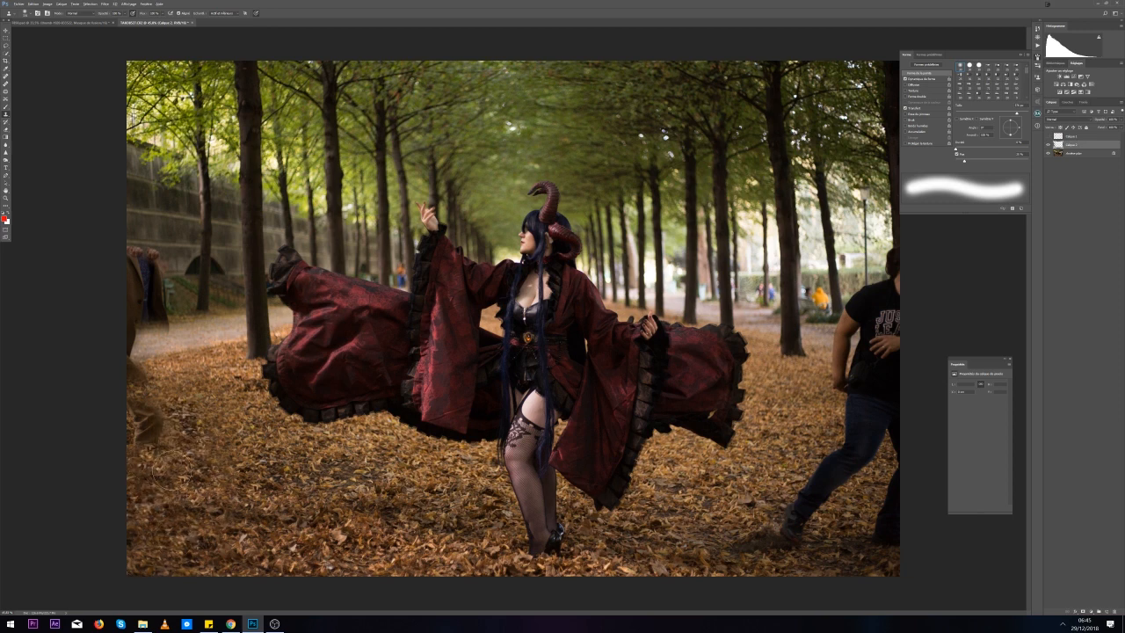
{"action": "key", "text": "ctrl+z"}
Heal away the remaining trouser traces and the jacket's lower part over the leaves and path with the Spot Healing Brush
{"action": "left_click", "coordinate": [8, 75]}
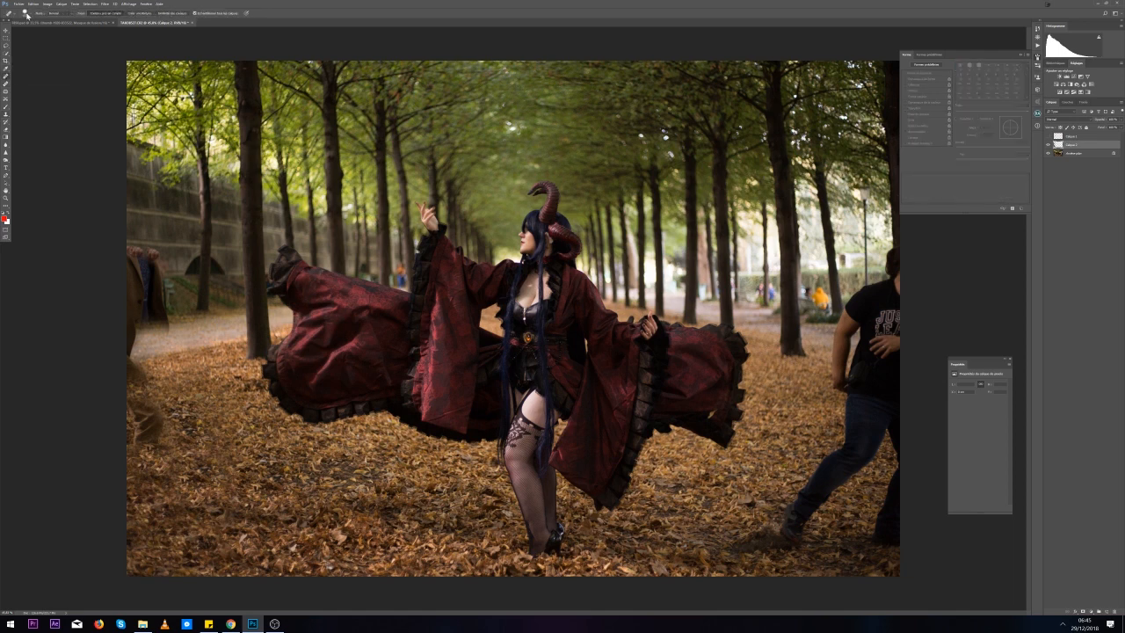
{"action": "left_click", "coordinate": [27, 12]}
{"action": "mouse_move", "coordinate": [150, 459]}
{"action": "left_mouse_down"}
{"action": "mouse_move", "coordinate": [140, 387]}
{"action": "mouse_move", "coordinate": [118, 367]}
{"action": "left_mouse_up"}
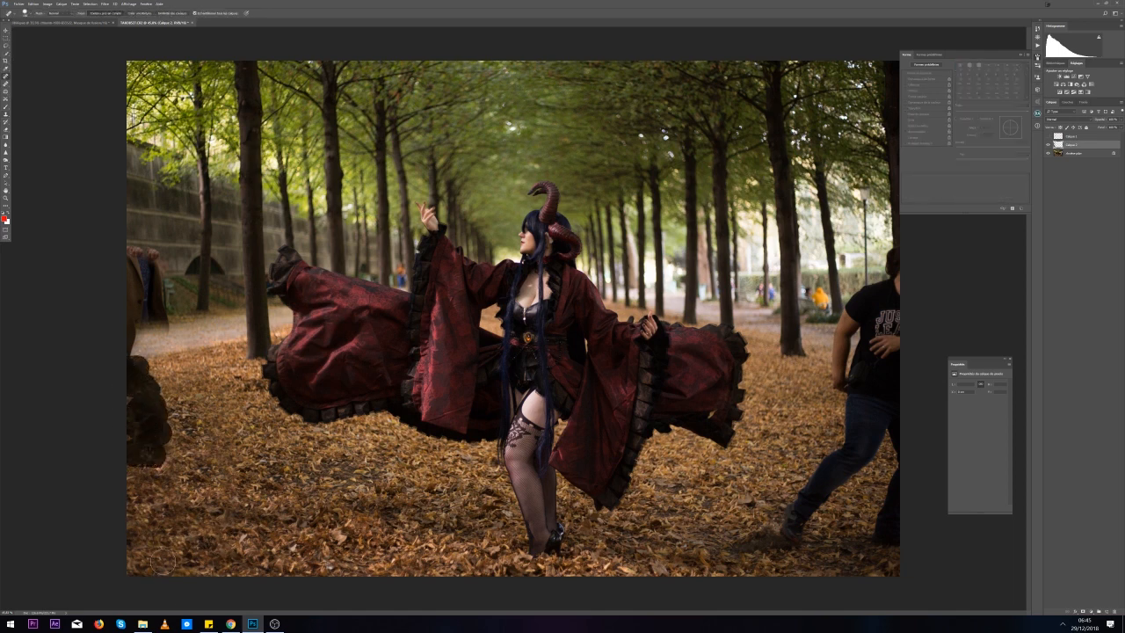
{"action": "mouse_move", "coordinate": [151, 439]}
{"action": "left_mouse_down"}
{"action": "mouse_move", "coordinate": [145, 465]}
{"action": "mouse_move", "coordinate": [180, 487]}
{"action": "mouse_move", "coordinate": [216, 415]}
{"action": "mouse_move", "coordinate": [209, 517]}
{"action": "left_mouse_up"}
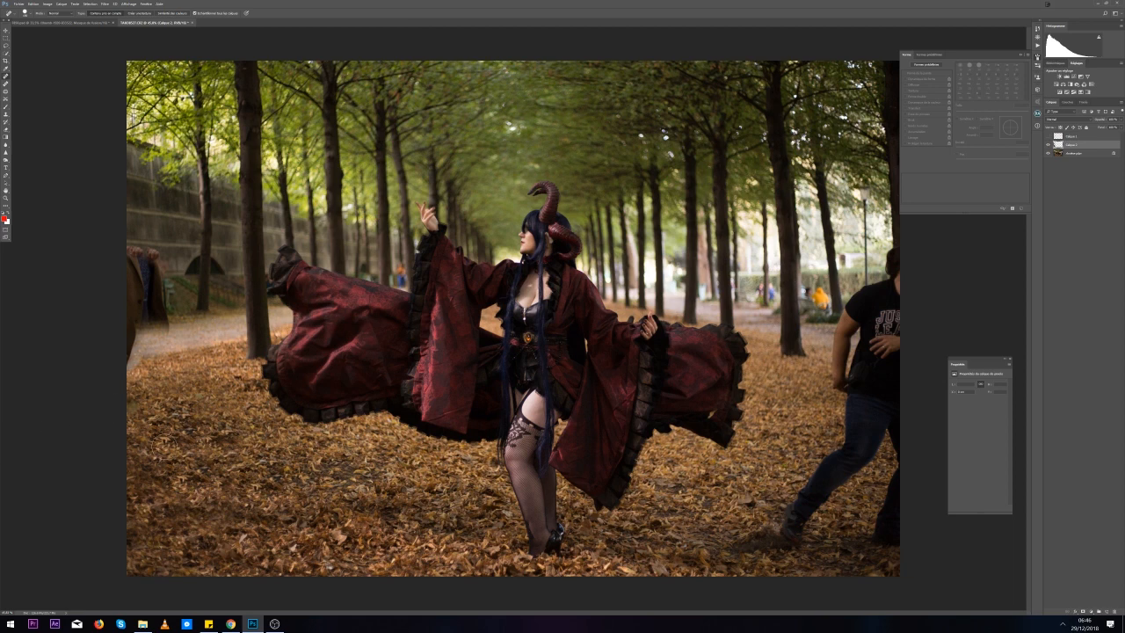
{"action": "left_click_drag", "start_coordinate": [129, 373], "coordinate": [140, 368]}
{"action": "left_click_drag", "start_coordinate": [134, 421], "coordinate": [128, 401]}
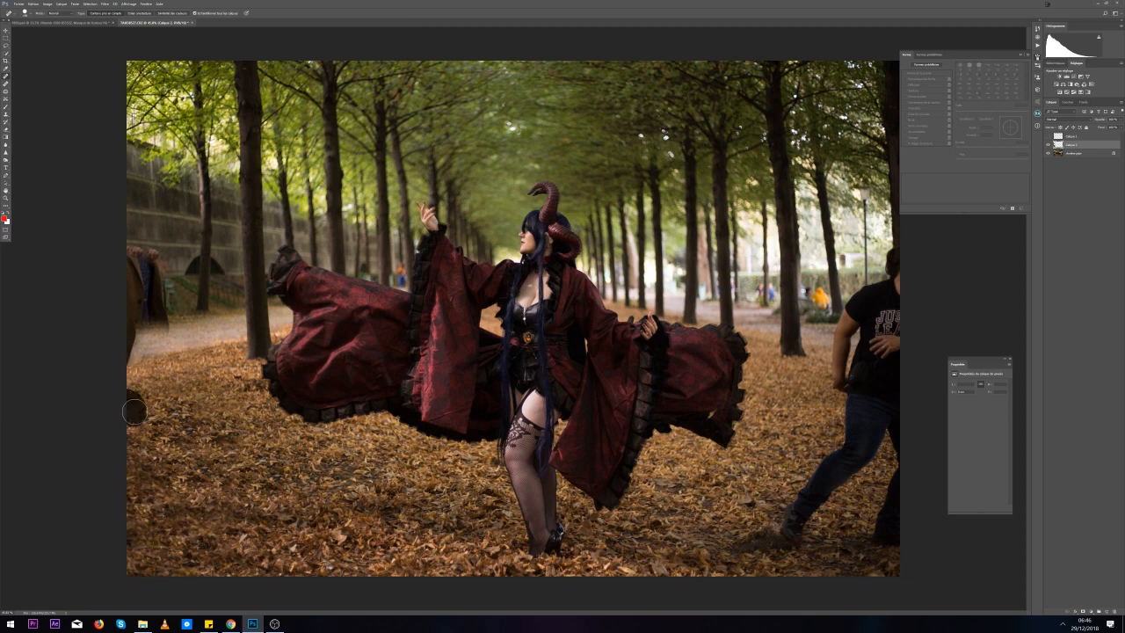
{"action": "mouse_move", "coordinate": [145, 358]}
{"action": "left_mouse_down"}
{"action": "mouse_move", "coordinate": [119, 345]}
{"action": "mouse_move", "coordinate": [131, 330]}
{"action": "left_mouse_up"}
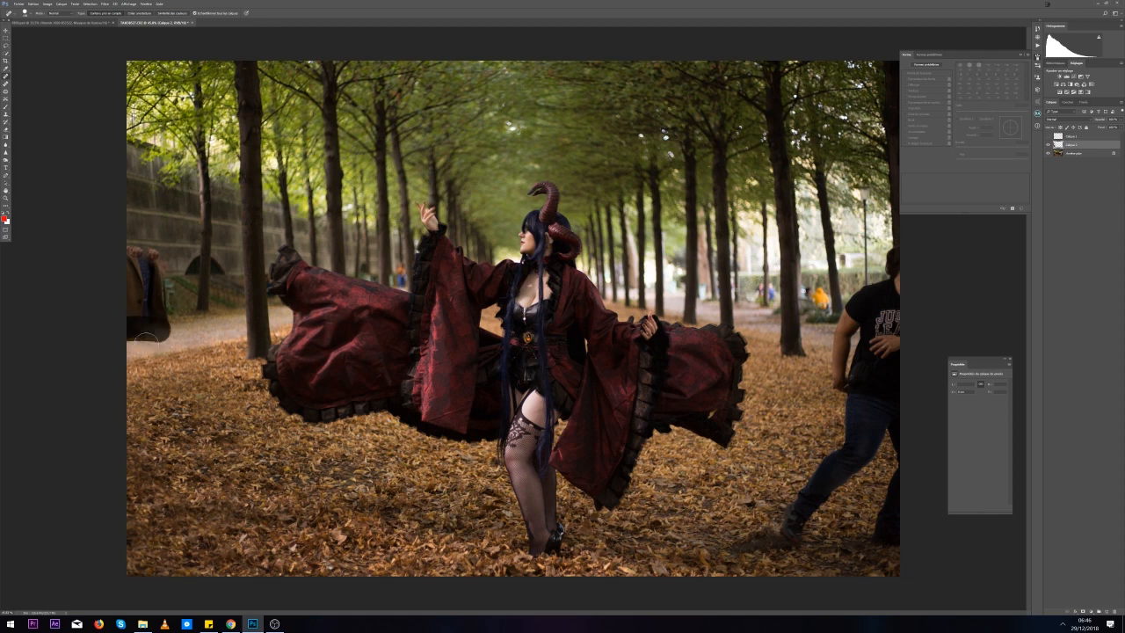
{"action": "mouse_move", "coordinate": [155, 397]}
{"action": "left_mouse_down"}
{"action": "mouse_move", "coordinate": [111, 392]}
{"action": "mouse_move", "coordinate": [135, 388]}
{"action": "mouse_move", "coordinate": [130, 363]}
{"action": "mouse_move", "coordinate": [79, 370]}
{"action": "mouse_move", "coordinate": [132, 408]}
{"action": "mouse_move", "coordinate": [138, 436]}
{"action": "left_mouse_up"}
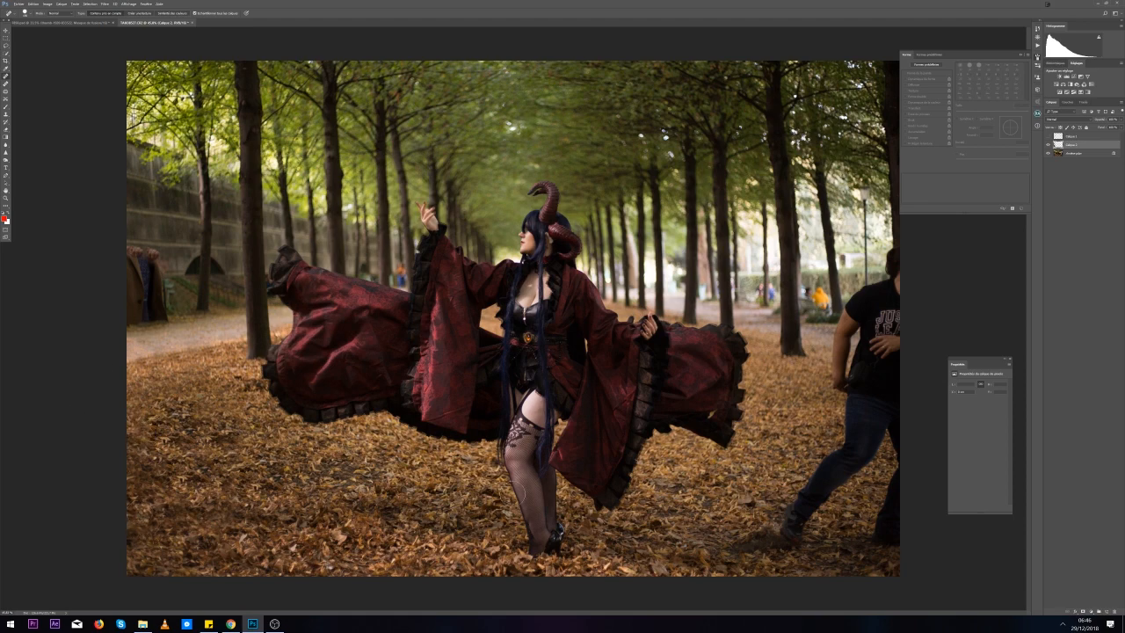
Heal away the rest of the brown jacket, the blue shirt and the duplicated hands in front of the wall and slope
{"action": "scroll", "coordinate": [92, 287], "scroll_direction": "up", "scroll_amount": 1}
{"action": "scroll", "coordinate": [59, 269], "scroll_direction": "up", "scroll_amount": 1}
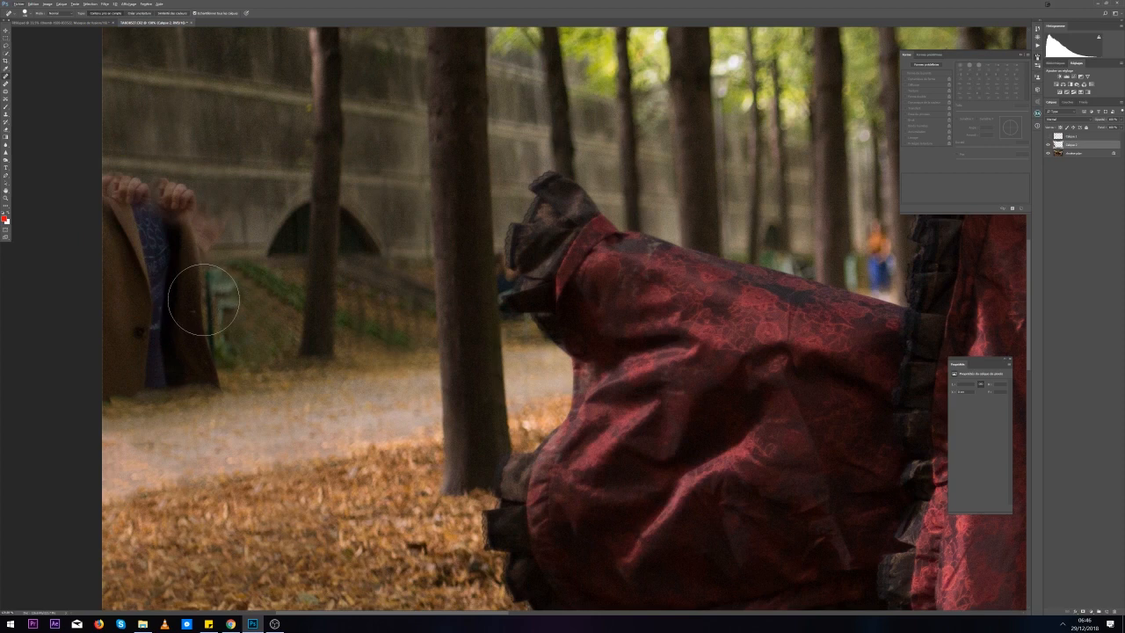
{"action": "mouse_move", "coordinate": [204, 299]}
{"action": "left_mouse_down"}
{"action": "mouse_move", "coordinate": [198, 321]}
{"action": "mouse_move", "coordinate": [184, 305]}
{"action": "left_mouse_up"}
{"action": "left_click_drag", "start_coordinate": [182, 305], "coordinate": [176, 315]}
{"action": "left_click_drag", "start_coordinate": [177, 316], "coordinate": [176, 318]}
{"action": "left_click_drag", "start_coordinate": [174, 319], "coordinate": [171, 320]}
{"action": "left_click_drag", "start_coordinate": [190, 371], "coordinate": [114, 340]}
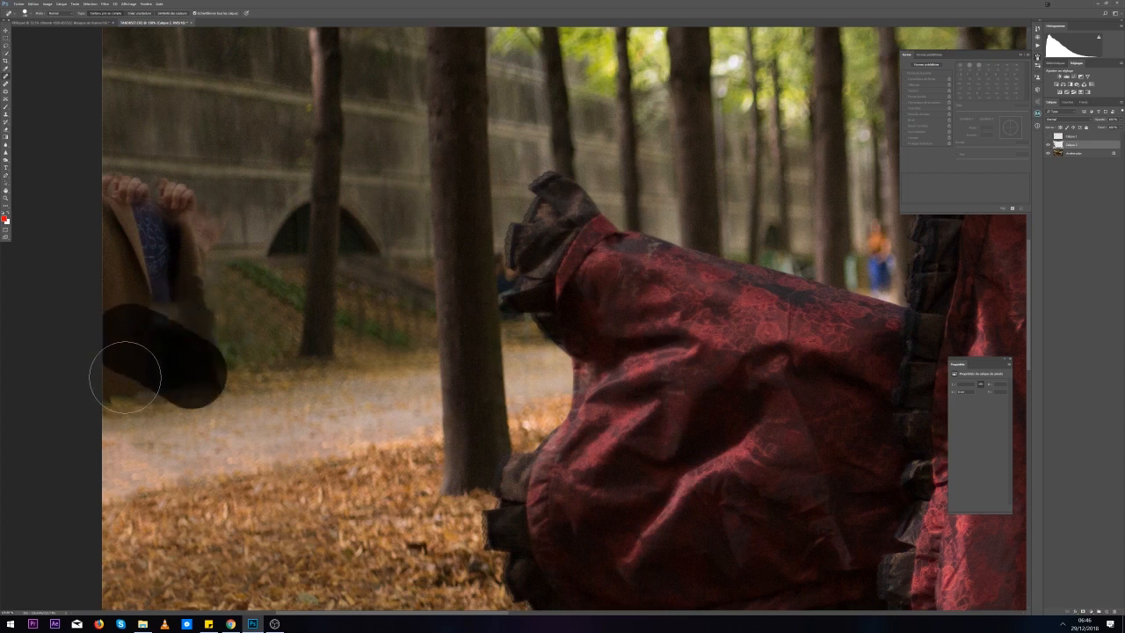
{"action": "mouse_move", "coordinate": [132, 379]}
{"action": "left_mouse_down"}
{"action": "mouse_move", "coordinate": [98, 373]}
{"action": "mouse_move", "coordinate": [132, 360]}
{"action": "mouse_move", "coordinate": [130, 384]}
{"action": "mouse_move", "coordinate": [128, 341]}
{"action": "mouse_move", "coordinate": [183, 335]}
{"action": "mouse_move", "coordinate": [181, 270]}
{"action": "mouse_move", "coordinate": [195, 238]}
{"action": "mouse_move", "coordinate": [187, 225]}
{"action": "mouse_move", "coordinate": [167, 246]}
{"action": "mouse_move", "coordinate": [115, 199]}
{"action": "mouse_move", "coordinate": [115, 322]}
{"action": "left_mouse_up"}
{"action": "left_click", "coordinate": [123, 303]}
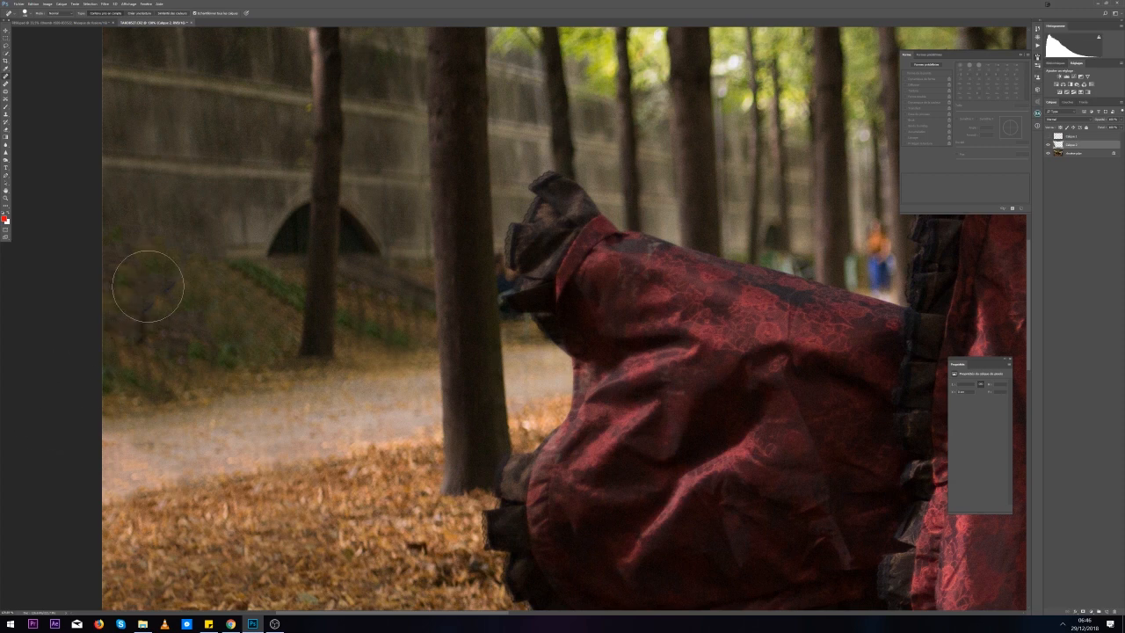
{"action": "mouse_move", "coordinate": [148, 287]}
{"action": "left_mouse_down"}
{"action": "mouse_move", "coordinate": [137, 300]}
{"action": "mouse_move", "coordinate": [141, 265]}
{"action": "mouse_move", "coordinate": [86, 258]}
{"action": "left_mouse_up"}
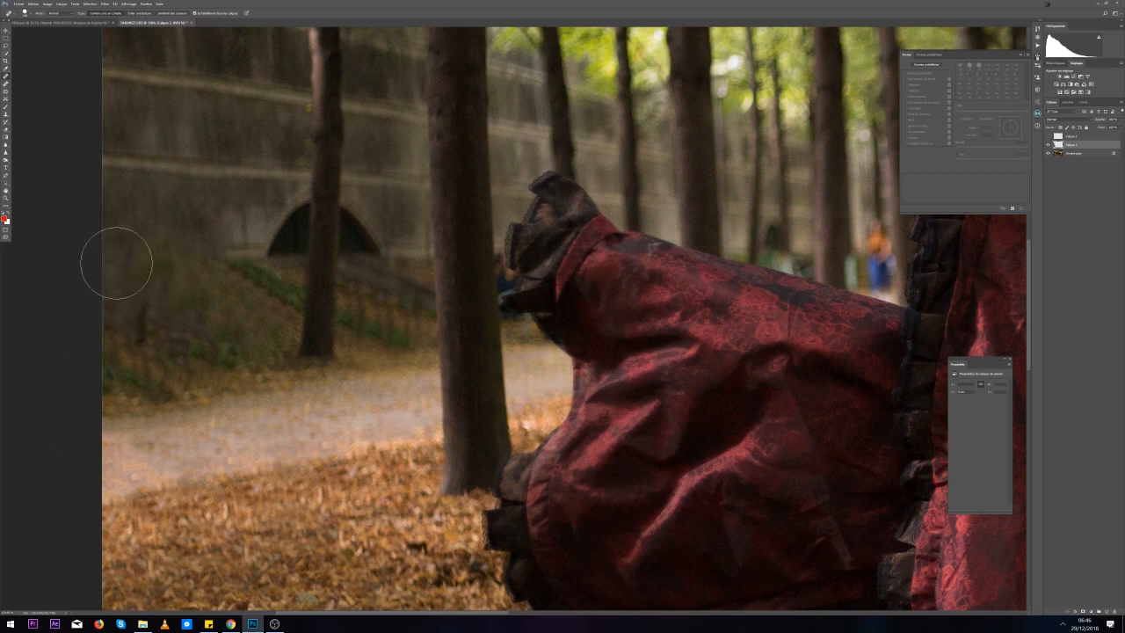
Clone stone texture onto the smeared lower wall beside the arch with a smaller Clone Stamp brush
{"action": "left_click", "coordinate": [6, 122]}
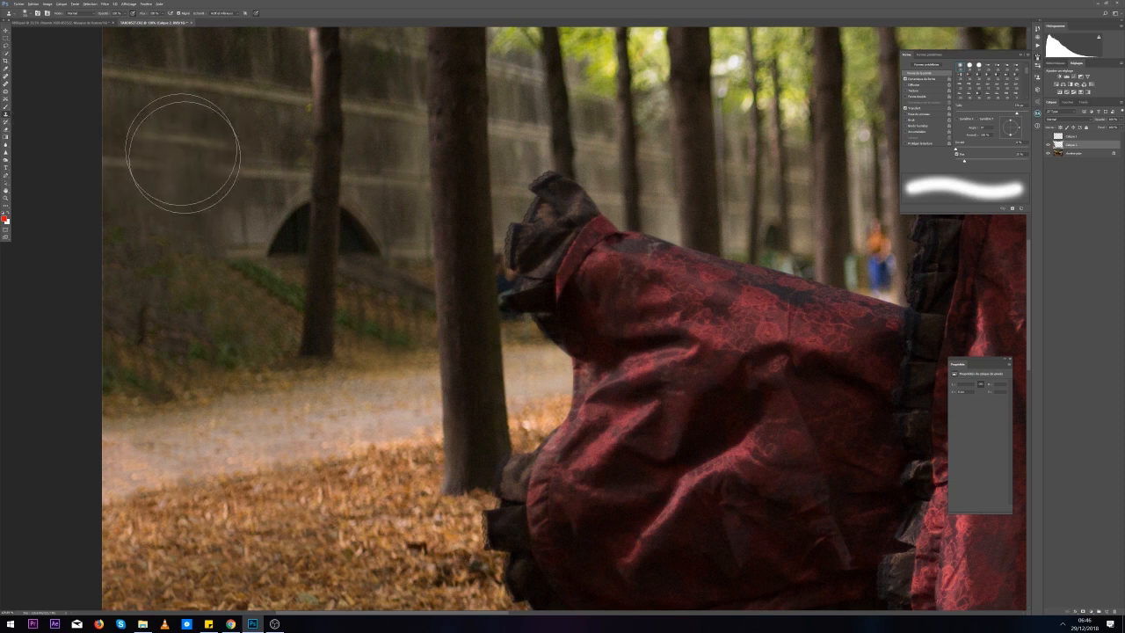
{"action": "left_click", "coordinate": [26, 13]}
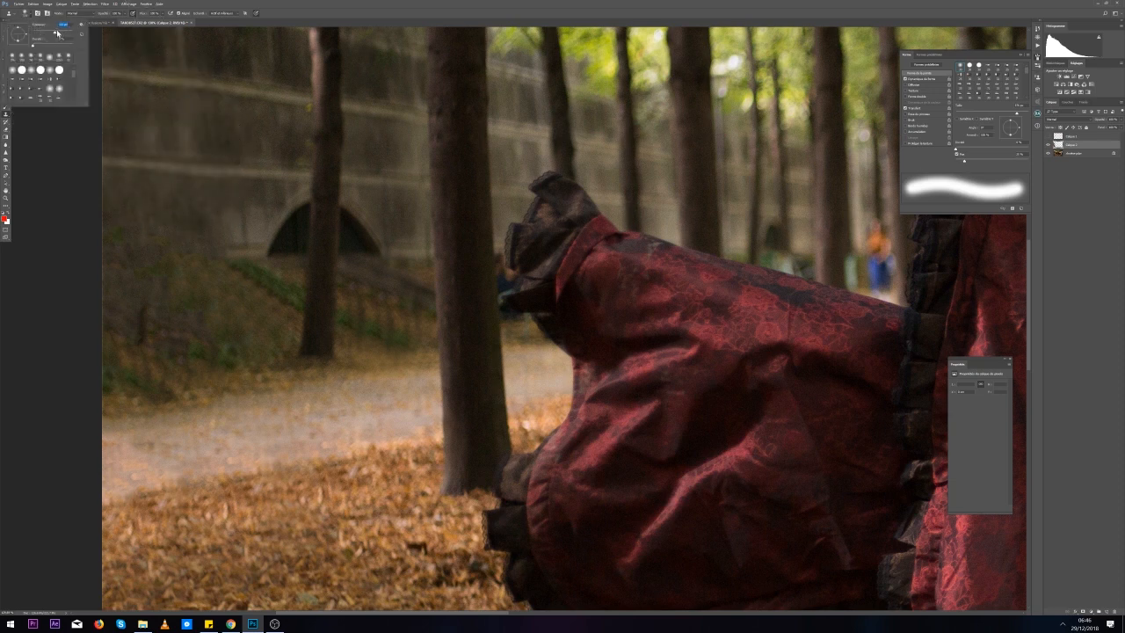
{"action": "left_click", "coordinate": [208, 167]}
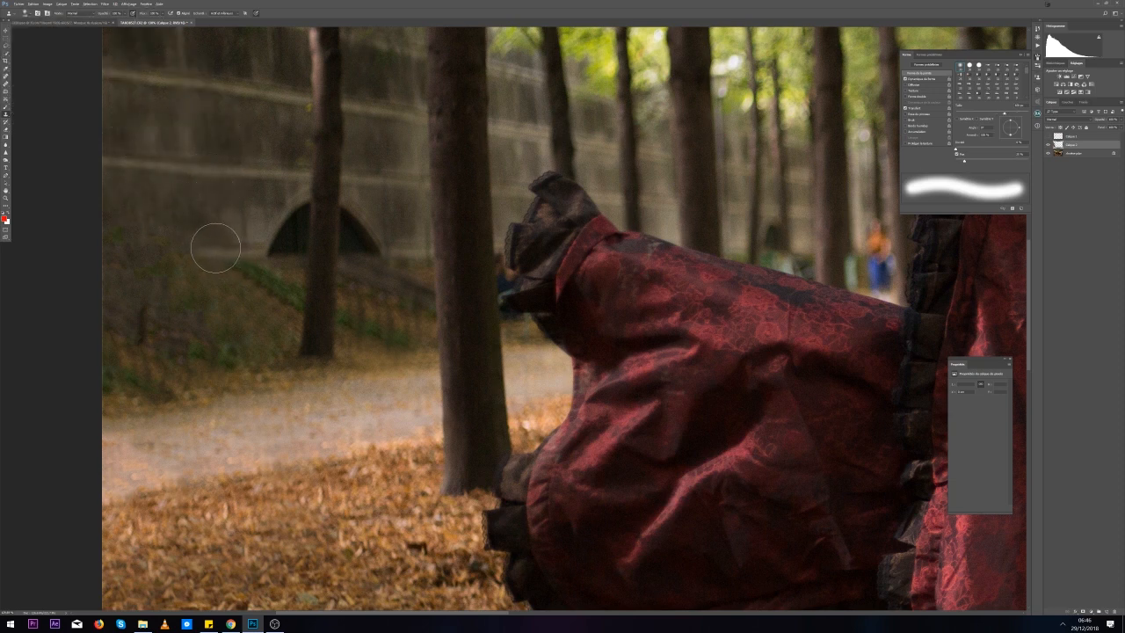
{"action": "left_click", "coordinate": [208, 152], "text": "alt"}
{"action": "left_click_drag", "start_coordinate": [204, 243], "coordinate": [175, 238]}
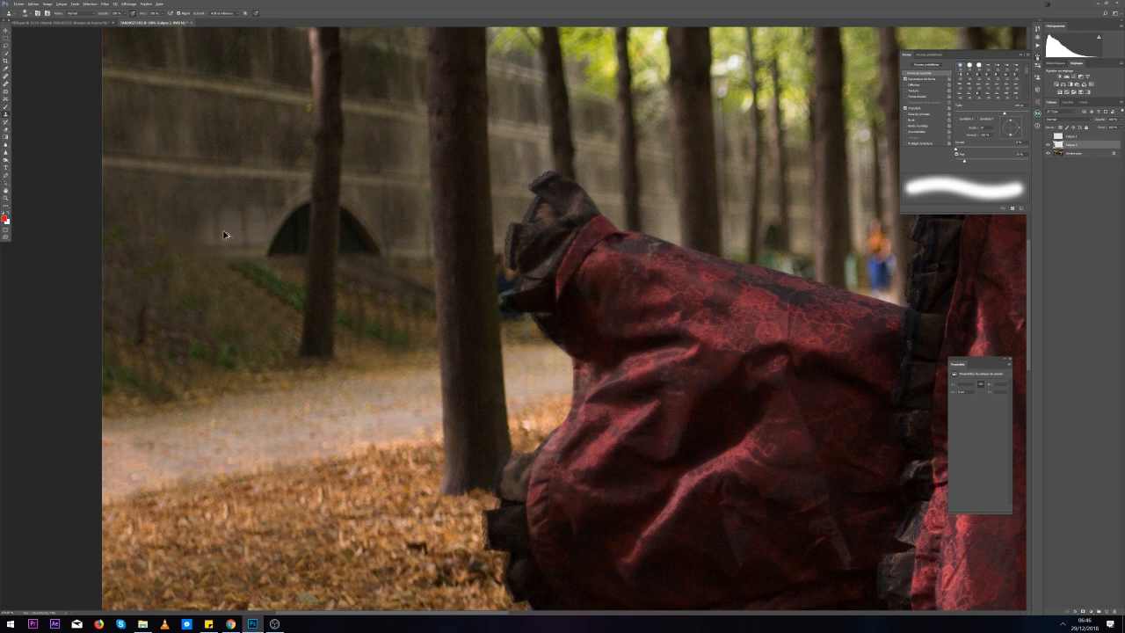
Rebuild the wall's lower edge out to the photo's left border and even out the stone above it by cloning
{"action": "left_click", "coordinate": [219, 147], "text": "alt"}
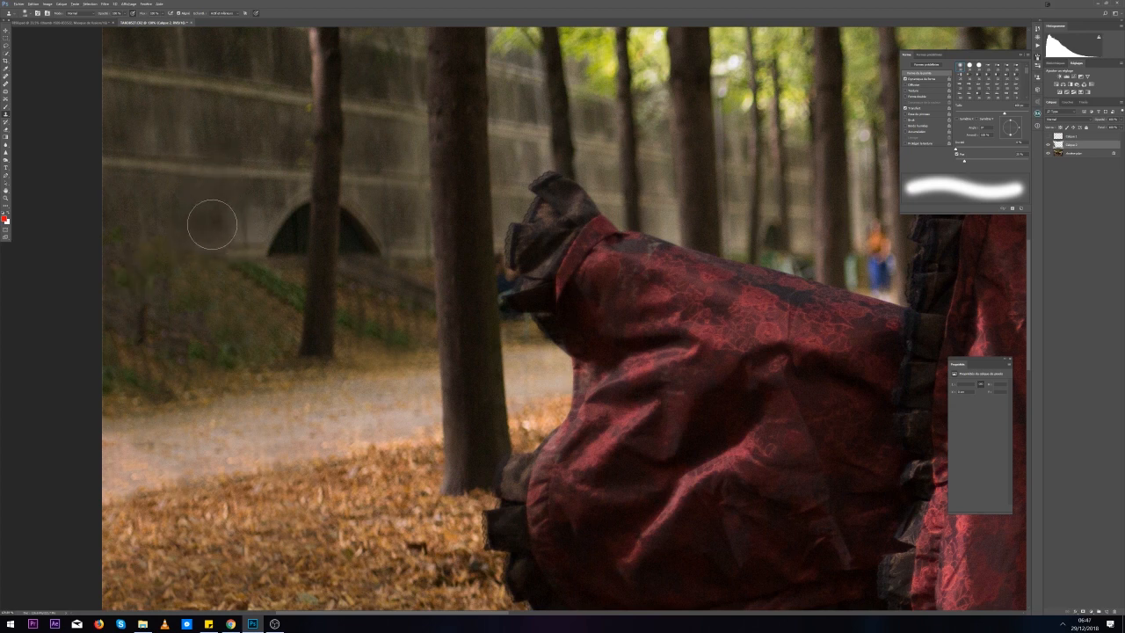
{"action": "left_click_drag", "start_coordinate": [212, 232], "coordinate": [60, 258]}
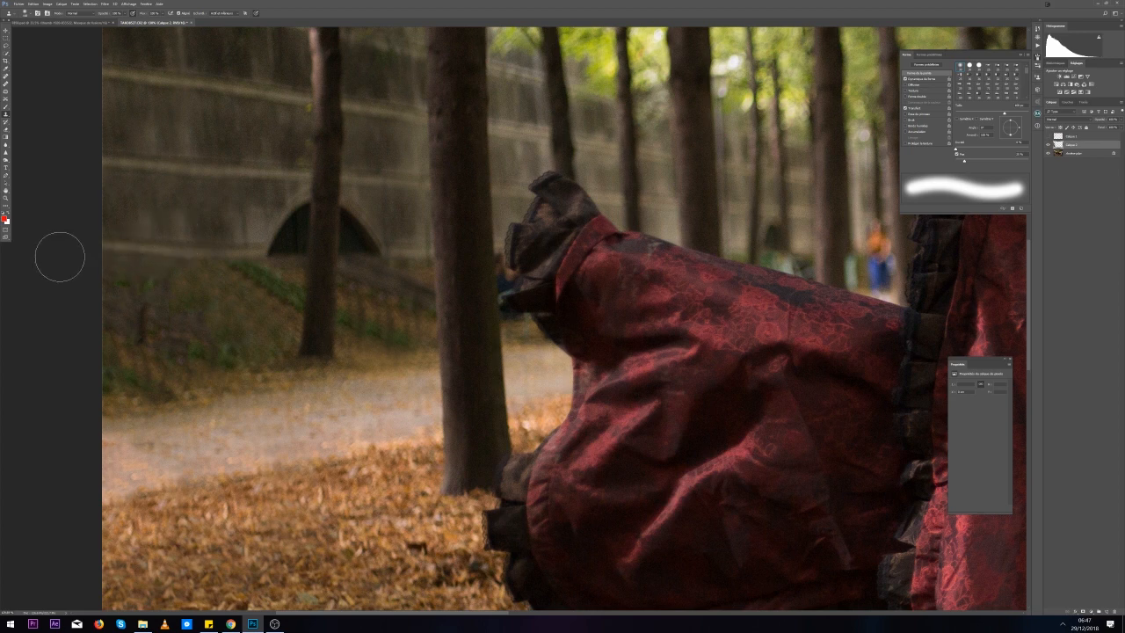
{"action": "key", "text": "ctrl+z"}
{"action": "left_click", "coordinate": [225, 257], "text": "alt"}
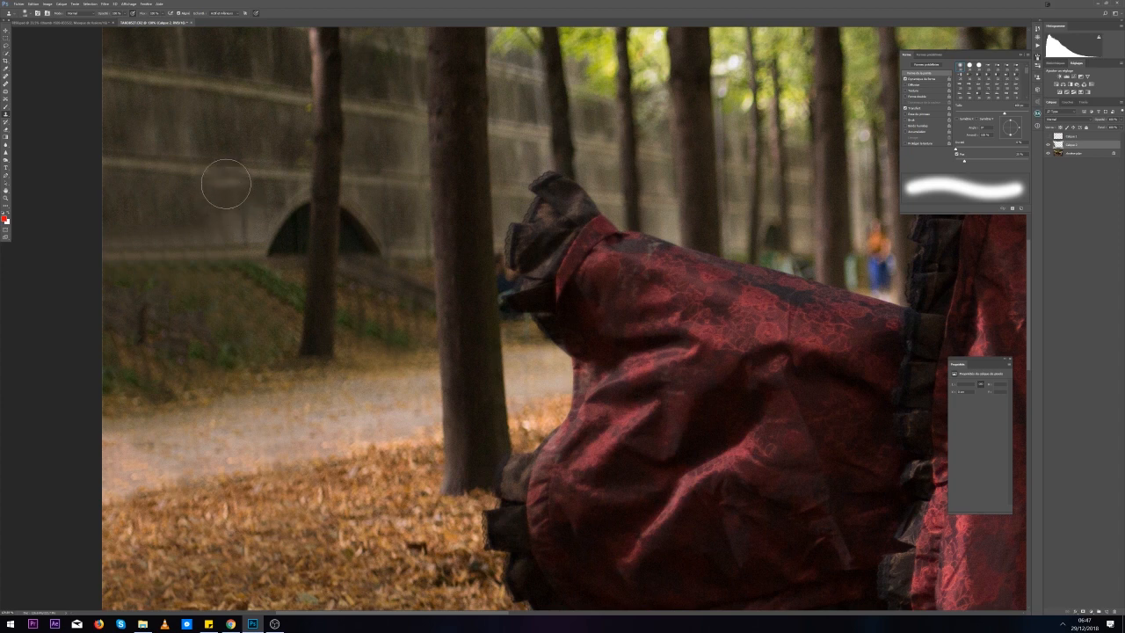
{"action": "mouse_move", "coordinate": [250, 211]}
{"action": "left_mouse_down"}
{"action": "mouse_move", "coordinate": [136, 216]}
{"action": "mouse_move", "coordinate": [143, 210]}
{"action": "left_mouse_up"}
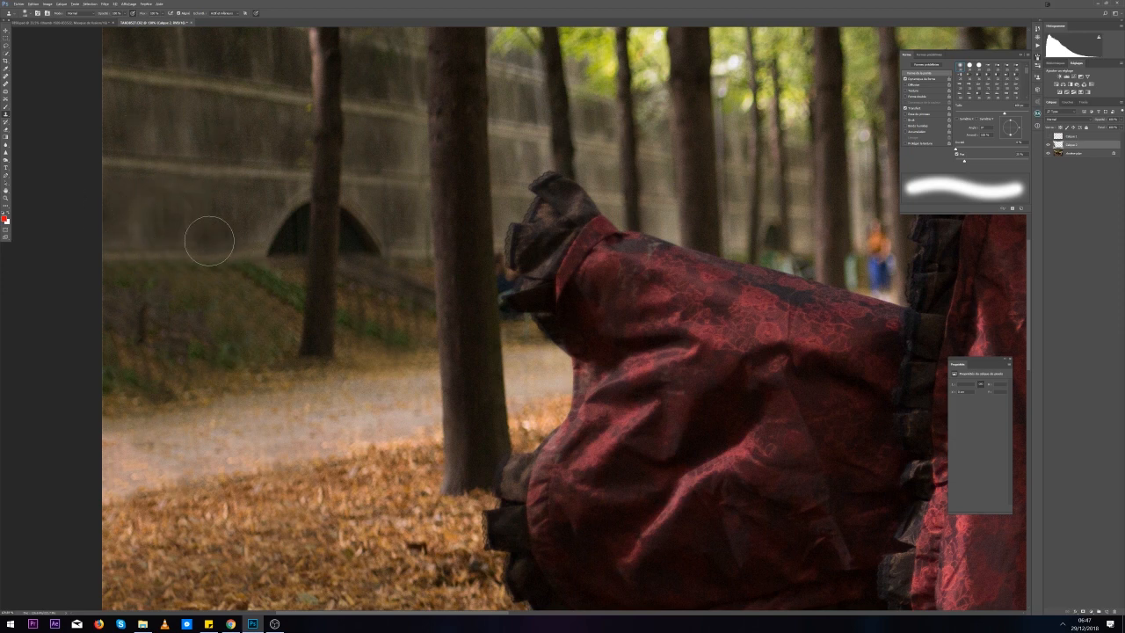
Clone nearby slope texture over the dark smudges on the grassy bank below the wall
{"action": "left_click", "coordinate": [234, 343], "text": "alt"}
{"action": "mouse_move", "coordinate": [185, 324]}
{"action": "left_mouse_down"}
{"action": "mouse_move", "coordinate": [148, 326]}
{"action": "mouse_move", "coordinate": [149, 296]}
{"action": "mouse_move", "coordinate": [136, 315]}
{"action": "mouse_move", "coordinate": [124, 288]}
{"action": "mouse_move", "coordinate": [109, 329]}
{"action": "left_mouse_up"}
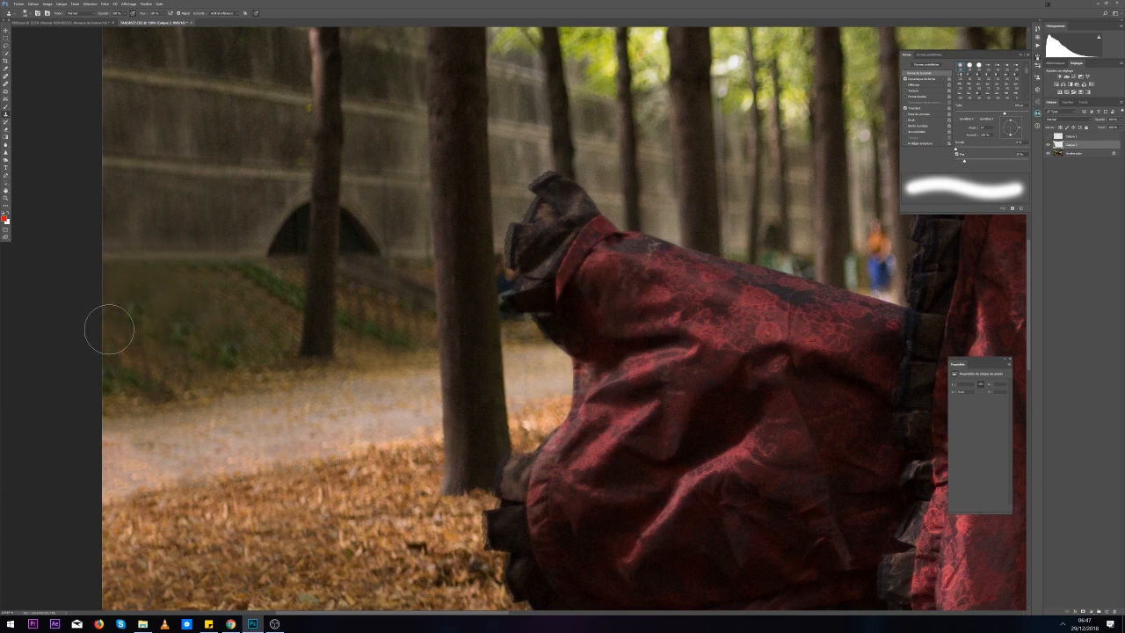
{"action": "left_click", "coordinate": [185, 325], "text": "alt"}
{"action": "mouse_move", "coordinate": [176, 314]}
{"action": "left_mouse_down"}
{"action": "mouse_move", "coordinate": [157, 308]}
{"action": "mouse_move", "coordinate": [164, 299]}
{"action": "left_mouse_up"}
{"action": "scroll", "coordinate": [316, 363], "scroll_direction": "down", "scroll_amount": 10}
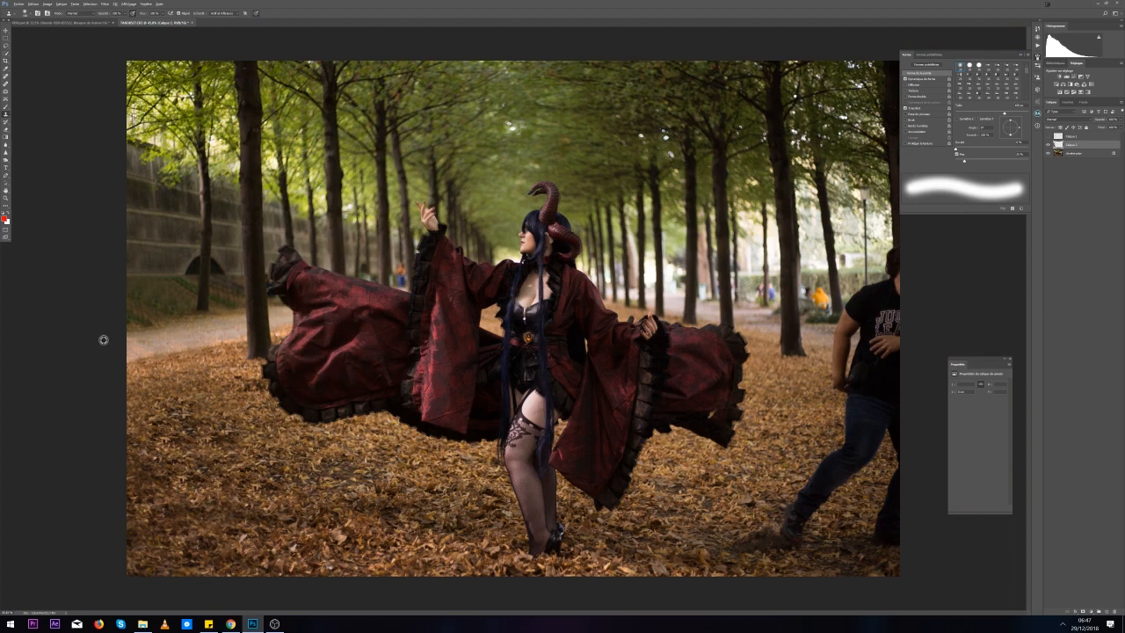
Compare the retouched photo with the original by repeatedly hiding and showing the retouching layer
{"action": "left_click", "coordinate": [1051, 147]}
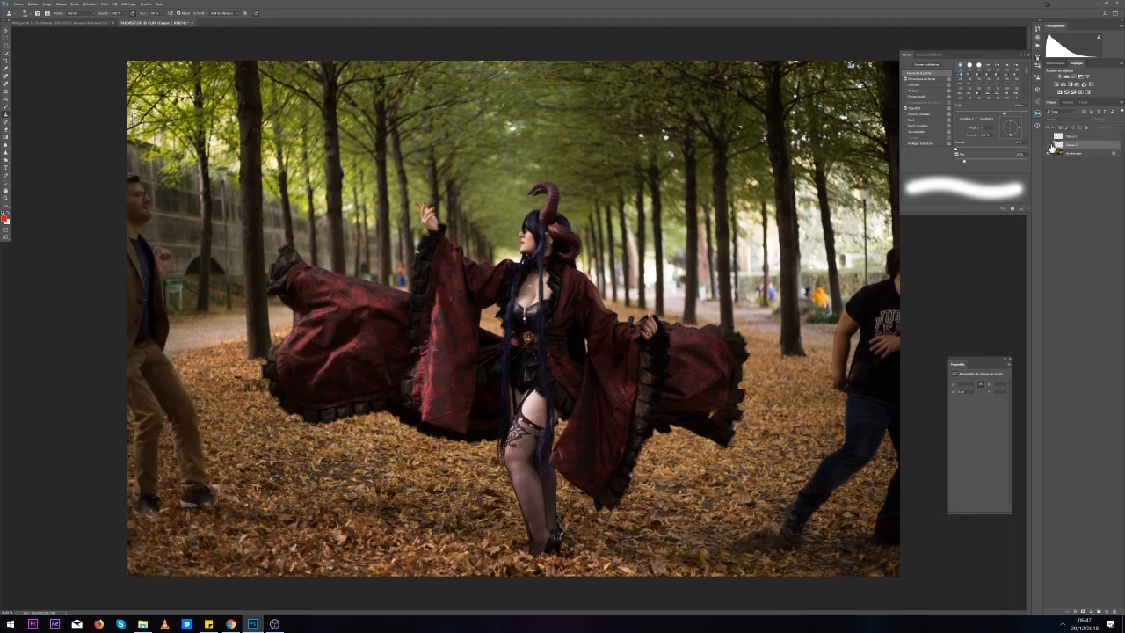
{"action": "left_click", "coordinate": [1052, 147]}
{"action": "left_click", "coordinate": [1051, 147]}
{"action": "left_click", "coordinate": [1052, 147]}
{"action": "left_click", "coordinate": [1052, 147]}
{"action": "left_click", "coordinate": [1051, 147]}
{"action": "left_click", "coordinate": [1052, 147]}
{"action": "left_click", "coordinate": [1051, 147]}
{"action": "scroll", "coordinate": [233, 301], "scroll_direction": "up", "scroll_amount": 5}
{"action": "scroll", "coordinate": [233, 301], "scroll_direction": "up", "scroll_amount": 2}
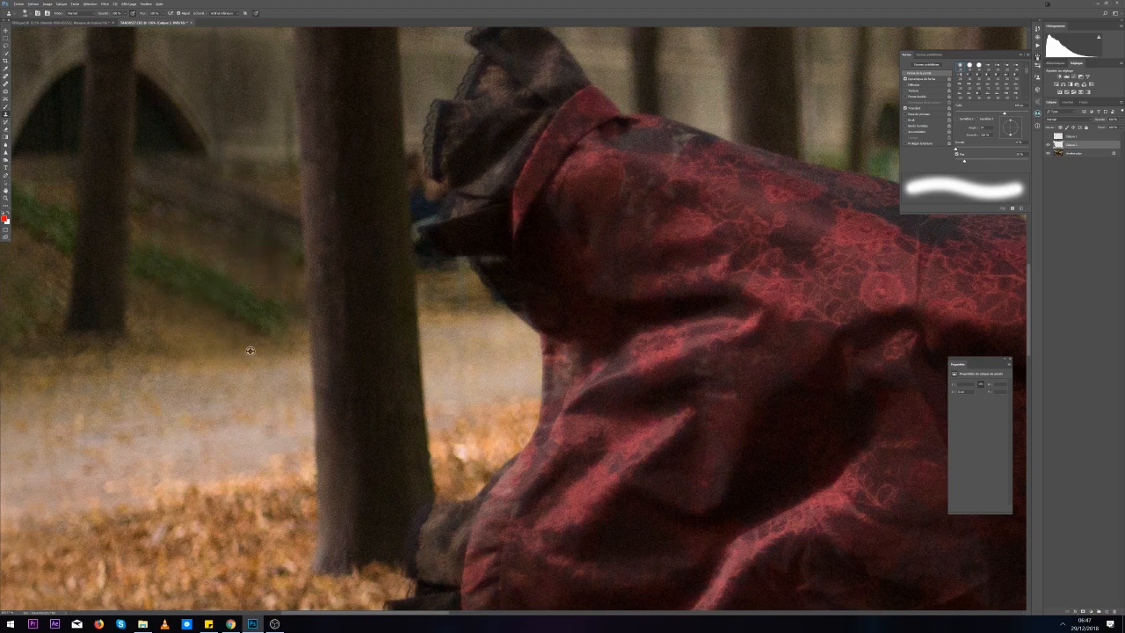
Clone nearby background over the small distant bystanders visible between the trunks behind the raised sleeve
{"action": "scroll", "coordinate": [249, 350], "scroll_direction": "down", "scroll_amount": 3}
{"action": "scroll", "coordinate": [273, 367], "scroll_direction": "down", "scroll_amount": 1}
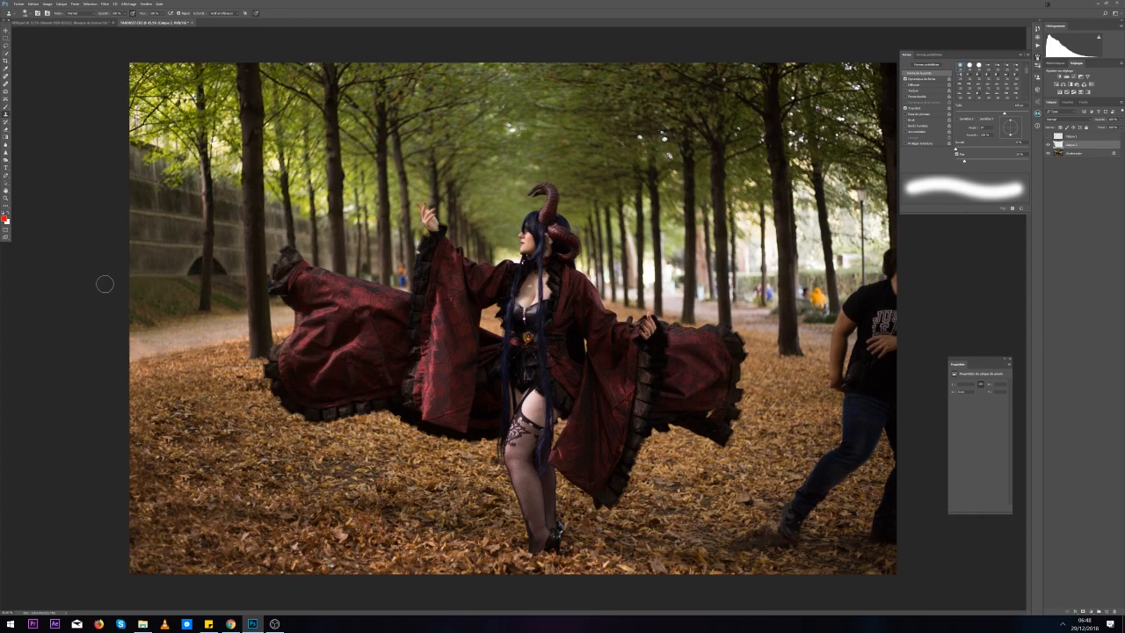
{"action": "scroll", "coordinate": [158, 255], "scroll_direction": "up", "scroll_amount": 2}
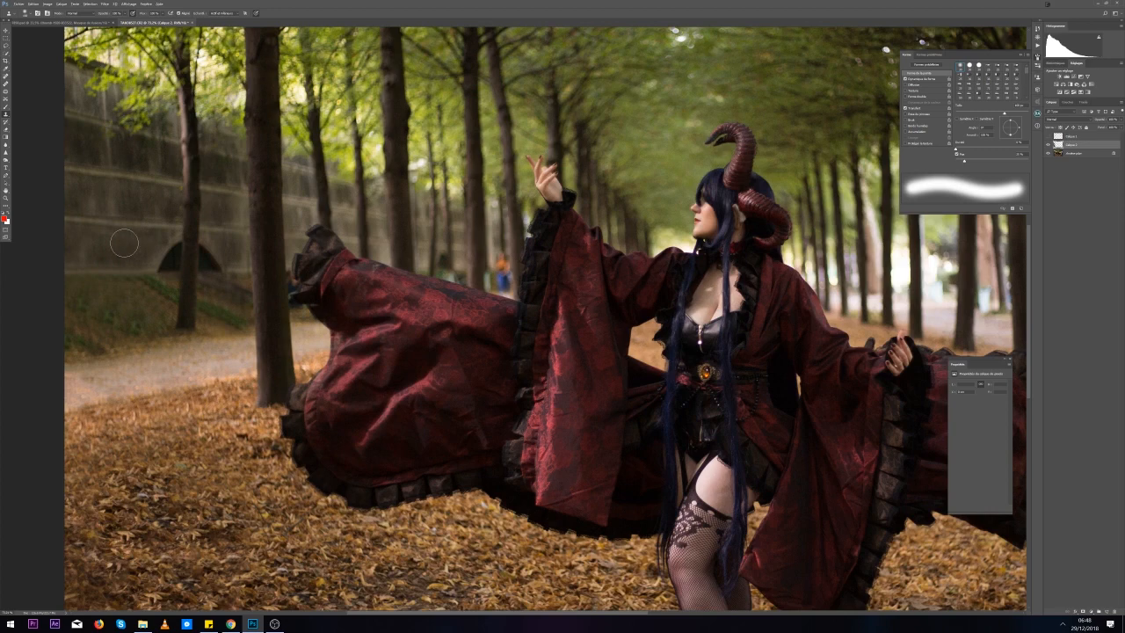
{"action": "scroll", "coordinate": [173, 395], "scroll_direction": "down", "scroll_amount": 2}
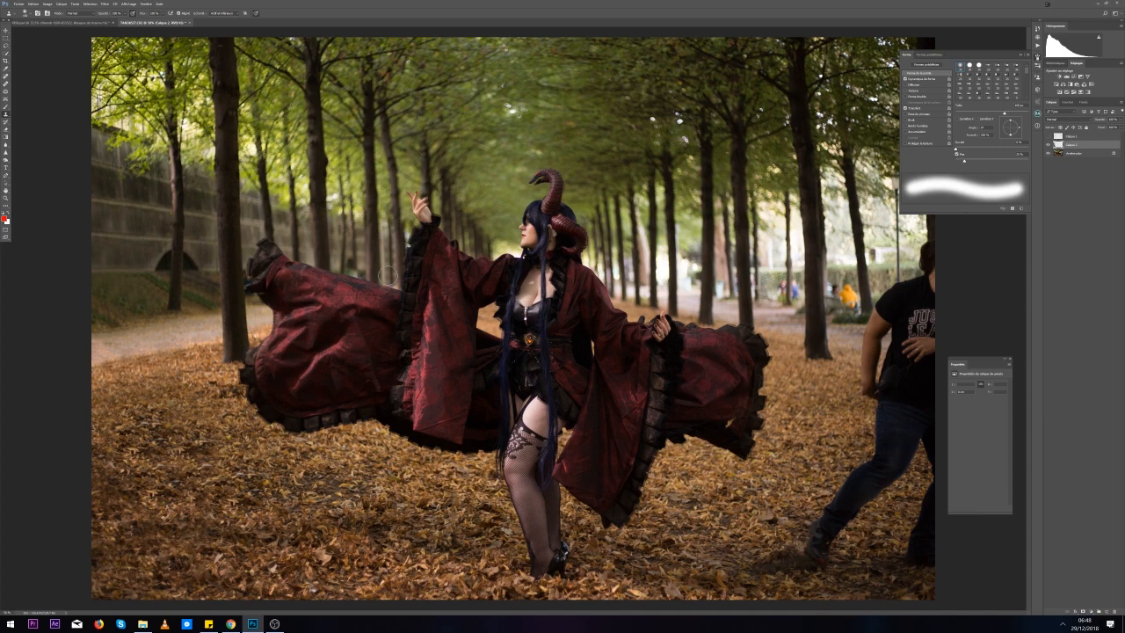
{"action": "scroll", "coordinate": [346, 316], "scroll_direction": "up", "scroll_amount": 2}
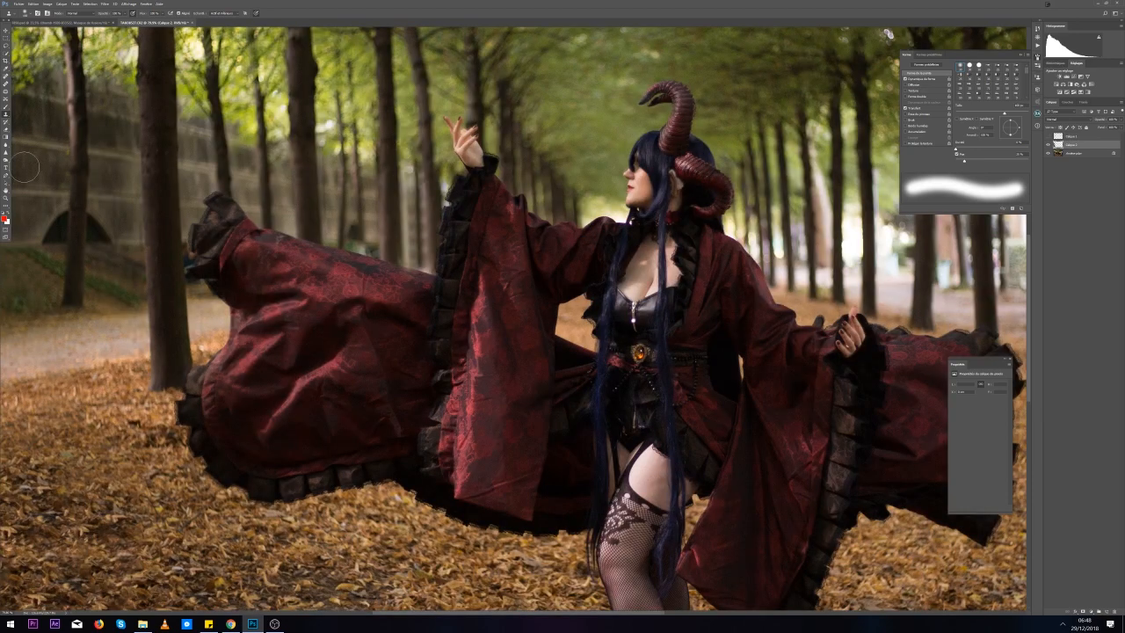
Erase stray cloning along the upper edge of the flying robe with a smaller Eraser brush
{"action": "left_click", "coordinate": [6, 130]}
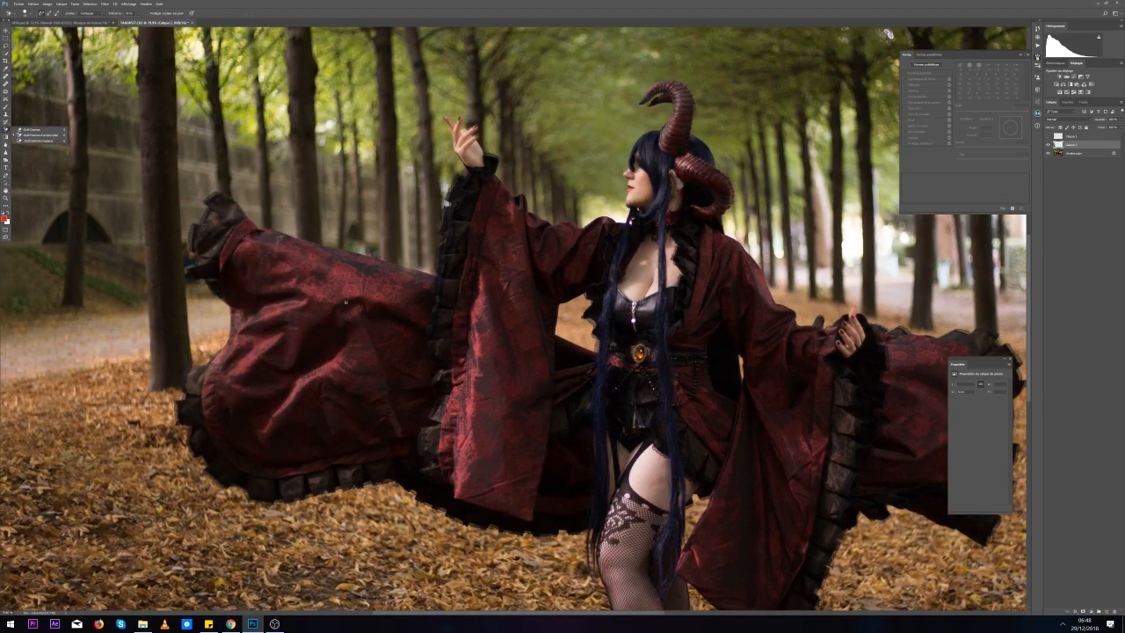
{"action": "left_click", "coordinate": [35, 129]}
{"action": "left_click", "coordinate": [25, 15]}
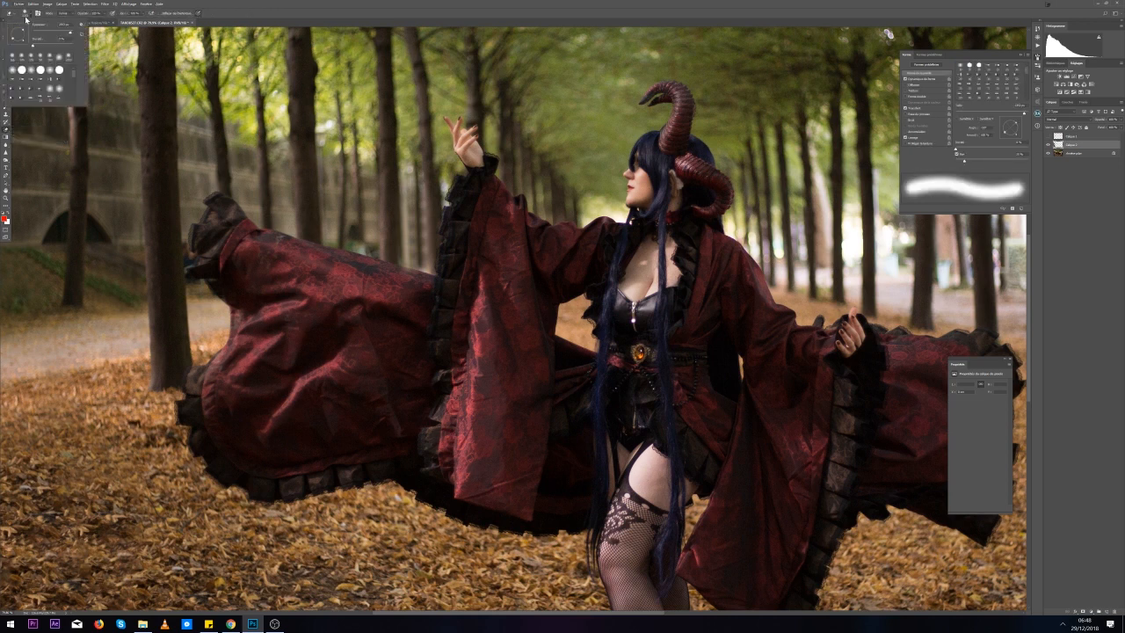
{"action": "left_click", "coordinate": [39, 34]}
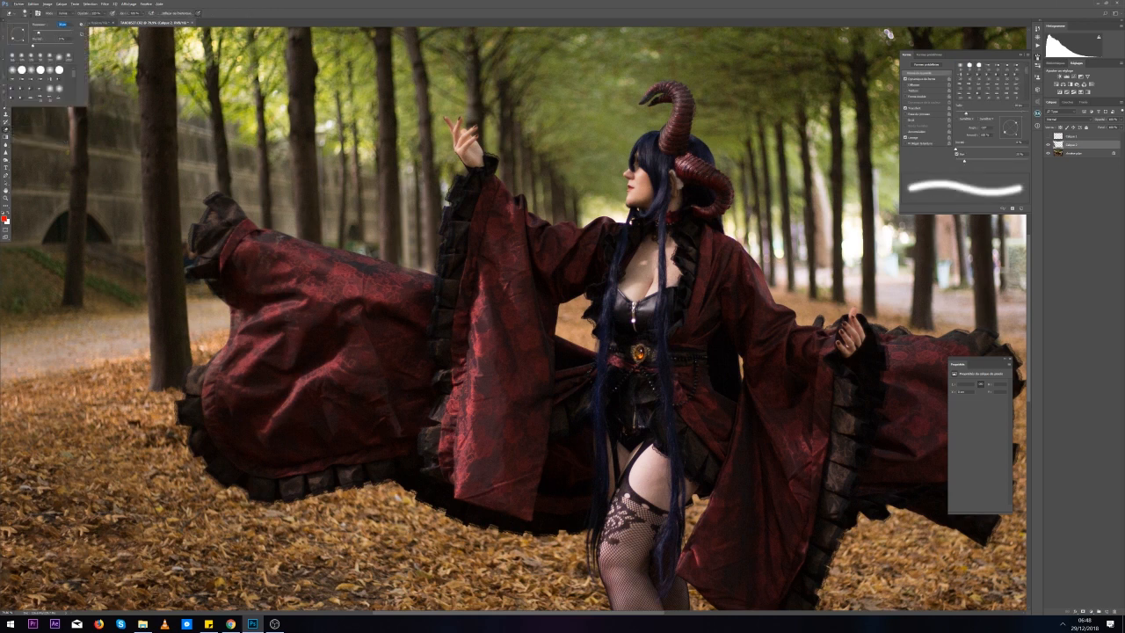
{"action": "left_click", "coordinate": [387, 260]}
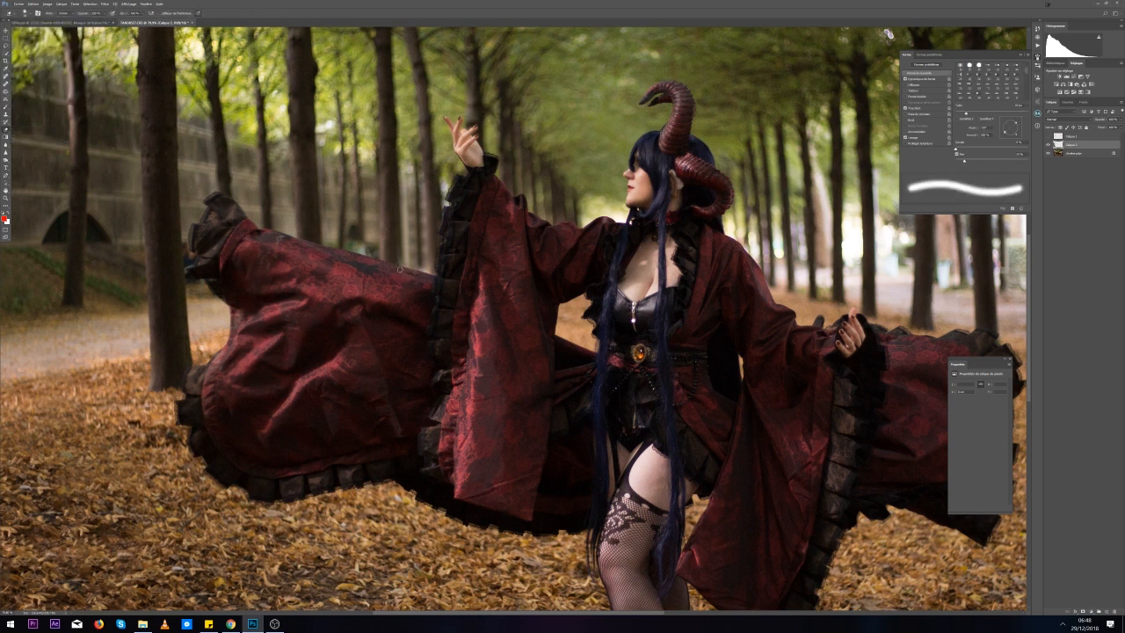
{"action": "scroll", "coordinate": [307, 297], "scroll_direction": "up", "scroll_amount": 3}
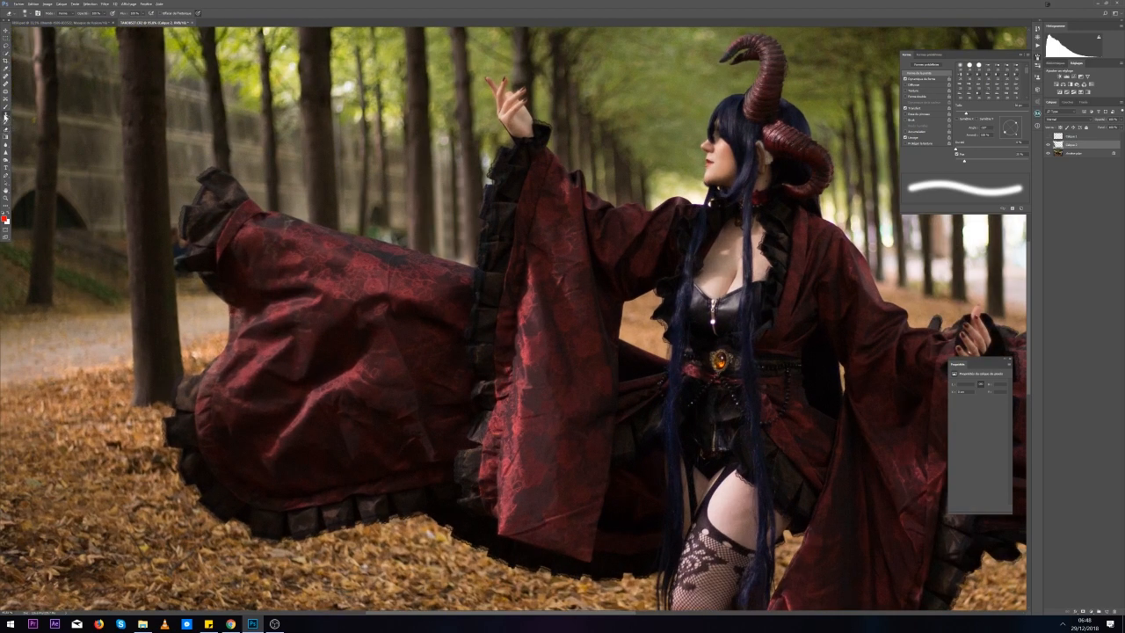
{"action": "left_click", "coordinate": [6, 115]}
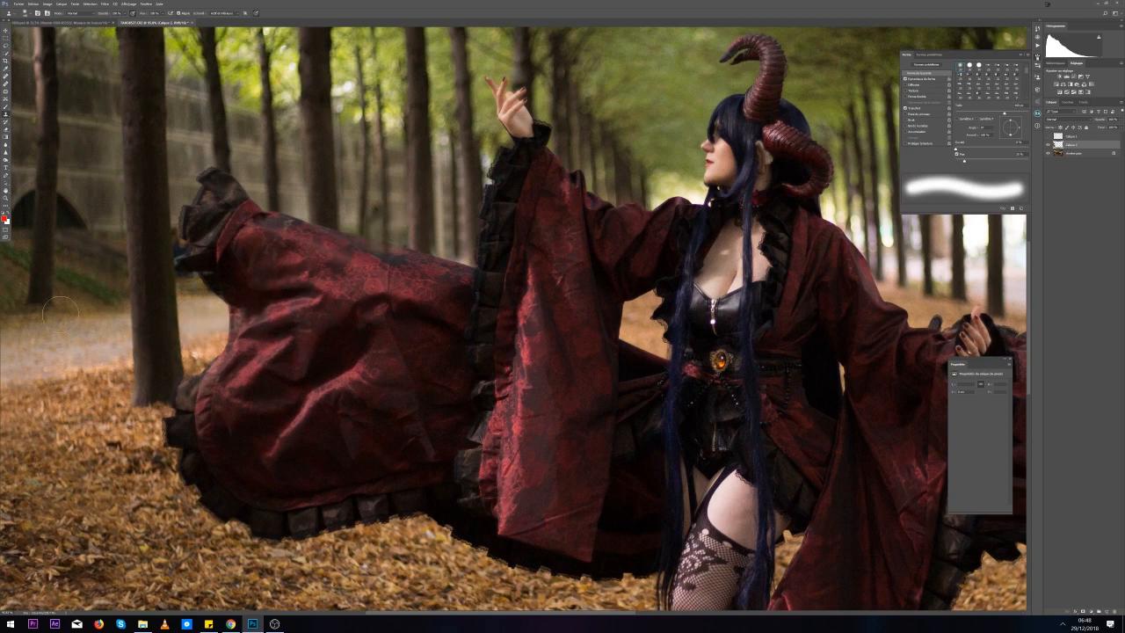
{"action": "left_click", "coordinate": [6, 134]}
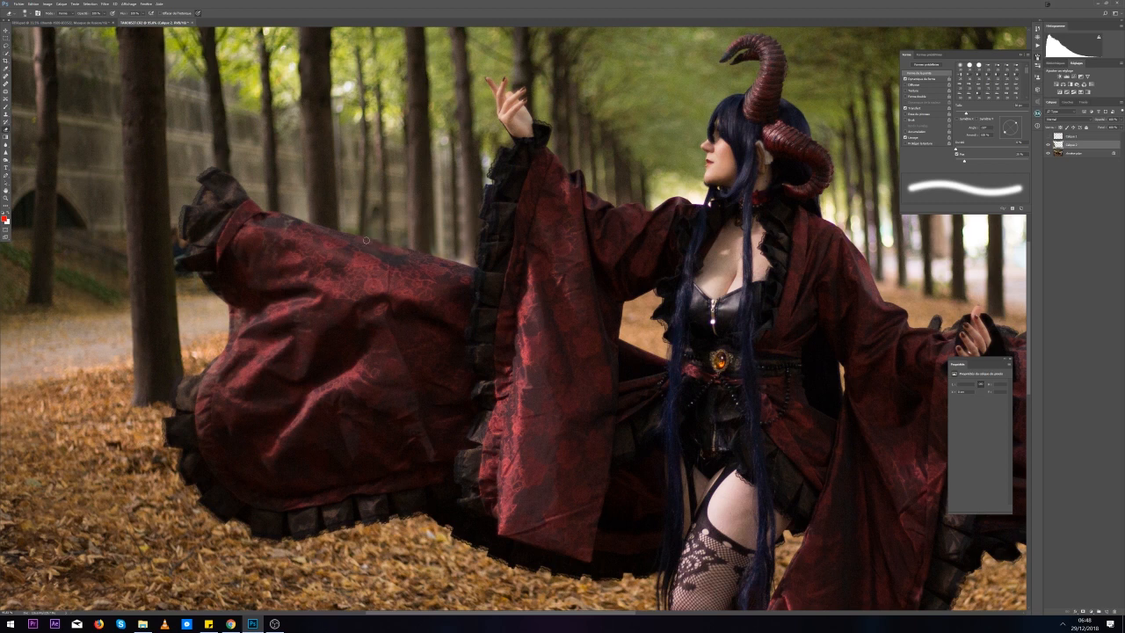
{"action": "scroll", "coordinate": [393, 312], "scroll_direction": "down", "scroll_amount": 12}
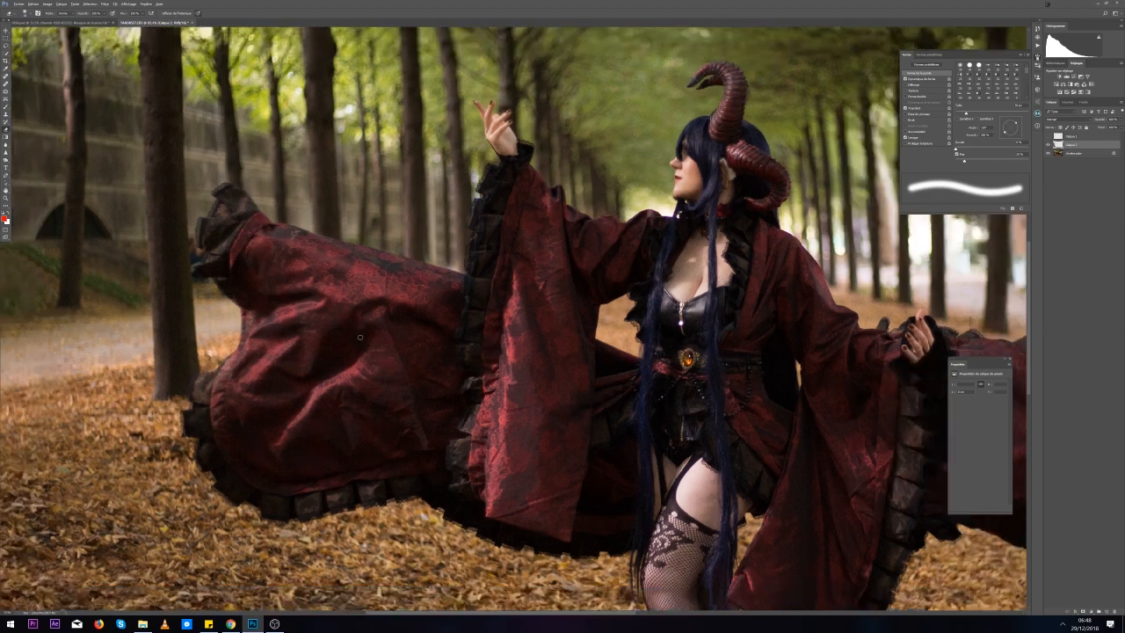
{"action": "scroll", "coordinate": [353, 353], "scroll_direction": "up", "scroll_amount": 5}
{"action": "scroll", "coordinate": [507, 308], "scroll_direction": "down", "scroll_amount": 1}
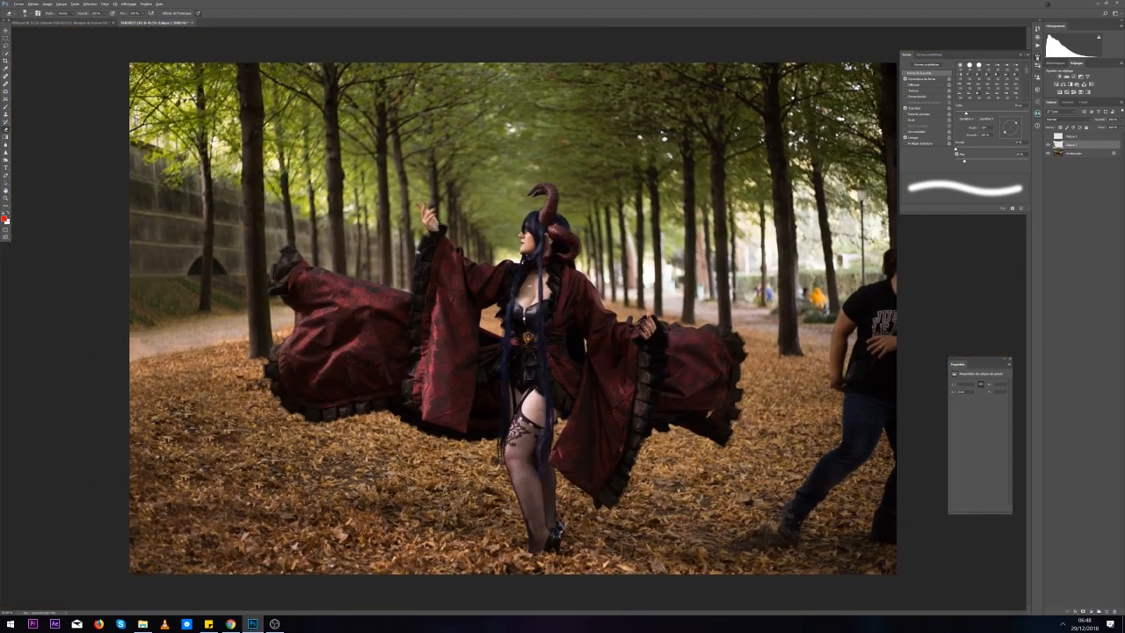
Clone the pale hedge over the bystander just beside the thin trunk in the background behind the outstretched sleeve
{"action": "left_click", "coordinate": [7, 117]}
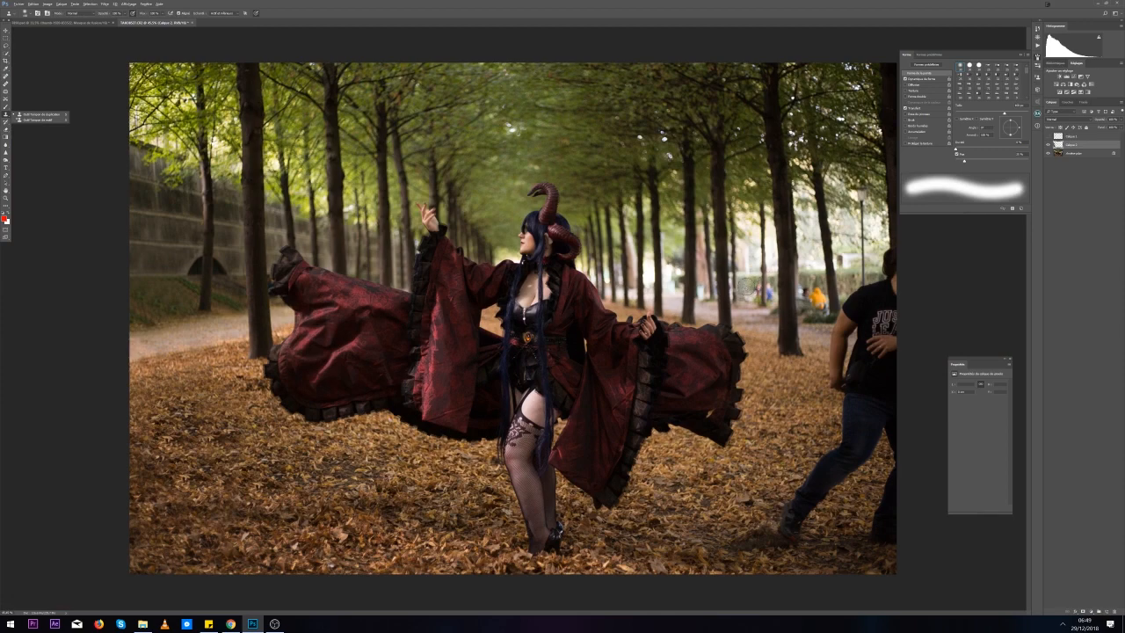
{"action": "scroll", "coordinate": [745, 289], "scroll_direction": "up", "scroll_amount": 5}
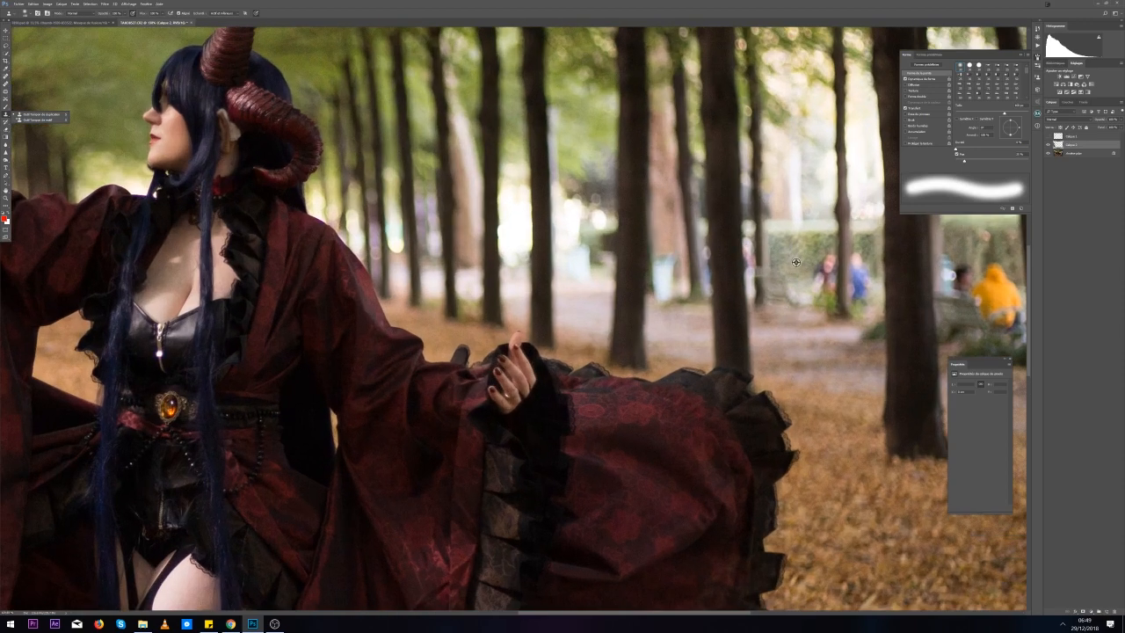
{"action": "left_click", "coordinate": [796, 262], "text": "alt"}
{"action": "mouse_move", "coordinate": [816, 268]}
{"action": "left_mouse_down"}
{"action": "mouse_move", "coordinate": [821, 261]}
{"action": "mouse_move", "coordinate": [810, 268]}
{"action": "left_mouse_up"}
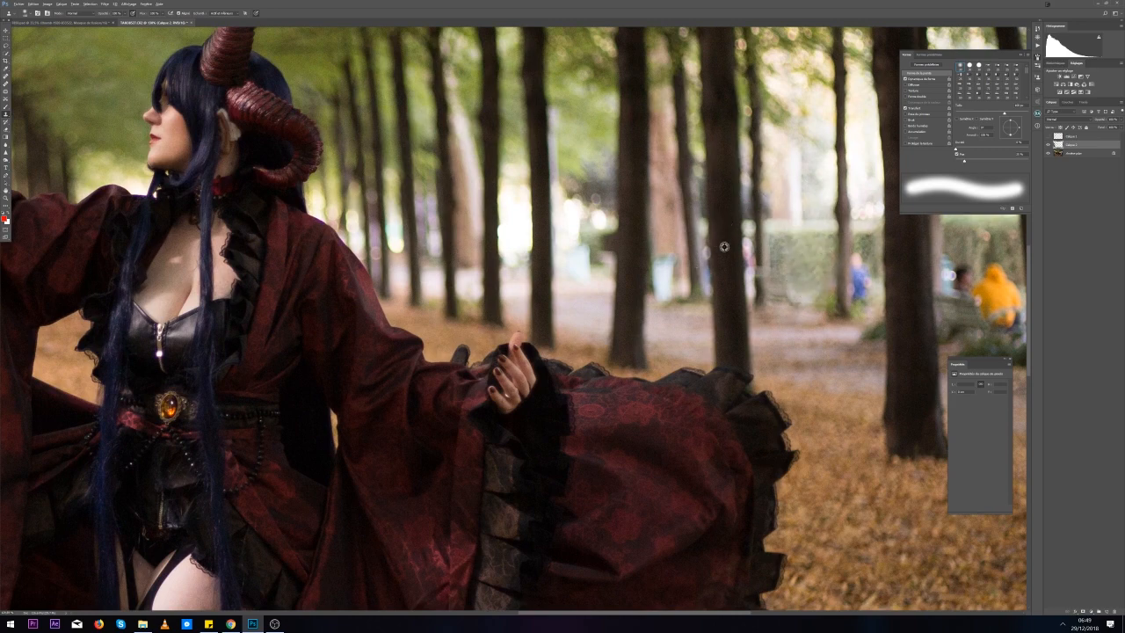
Clone hedge texture over the seated bystander in the yellow jacket, undoing the last strokes over the neighbouring person
{"action": "left_click_drag", "start_coordinate": [819, 353], "coordinate": [417, 335]}
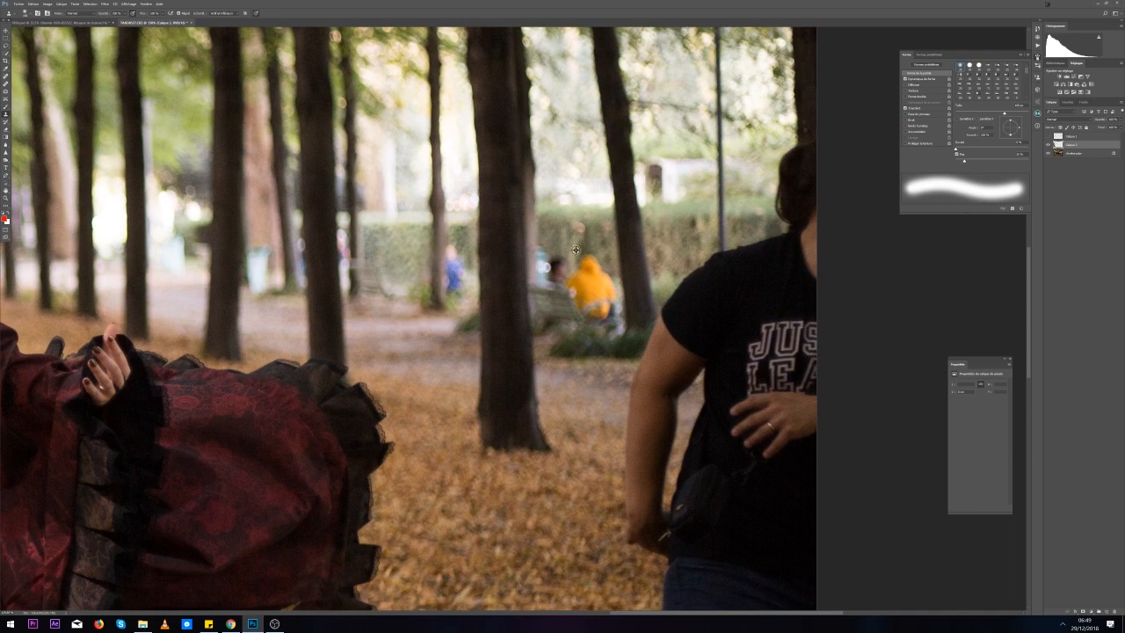
{"action": "mouse_move", "coordinate": [593, 283]}
{"action": "left_mouse_down"}
{"action": "mouse_move", "coordinate": [590, 264]}
{"action": "mouse_move", "coordinate": [597, 292]}
{"action": "mouse_move", "coordinate": [586, 307]}
{"action": "mouse_move", "coordinate": [547, 250]}
{"action": "mouse_move", "coordinate": [563, 305]}
{"action": "left_mouse_up"}
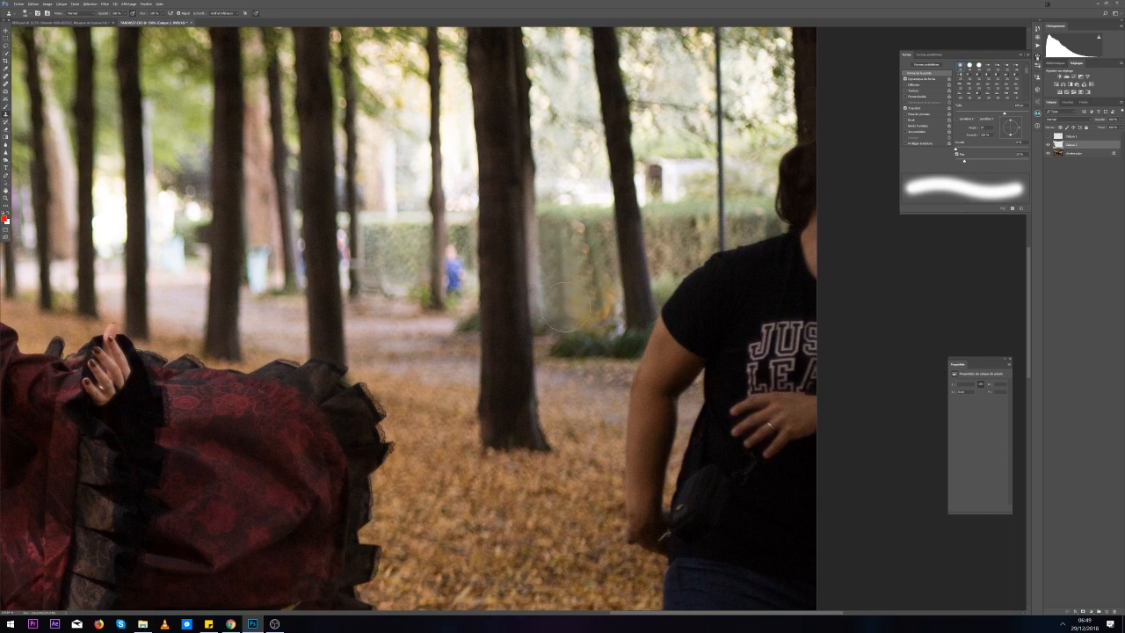
{"action": "key", "text": "ctrl+z"}
{"action": "key", "text": "ctrl+alt+z"}
{"action": "key", "text": "ctrl+alt+z"}
{"action": "key", "text": "ctrl+alt+z"}
{"action": "key", "text": "ctrl+alt+z"}
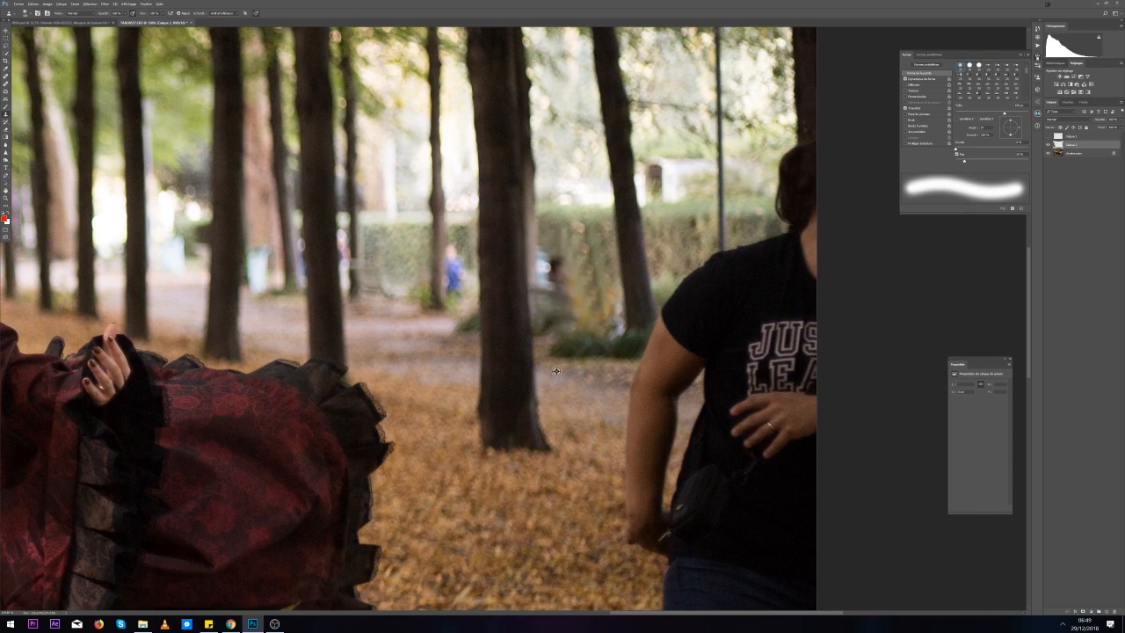
Clone foliage and hedge over the lamp post behind the man in the black T-shirt, using a smaller brush near its base
{"action": "scroll", "coordinate": [533, 377], "scroll_direction": "down", "scroll_amount": 3}
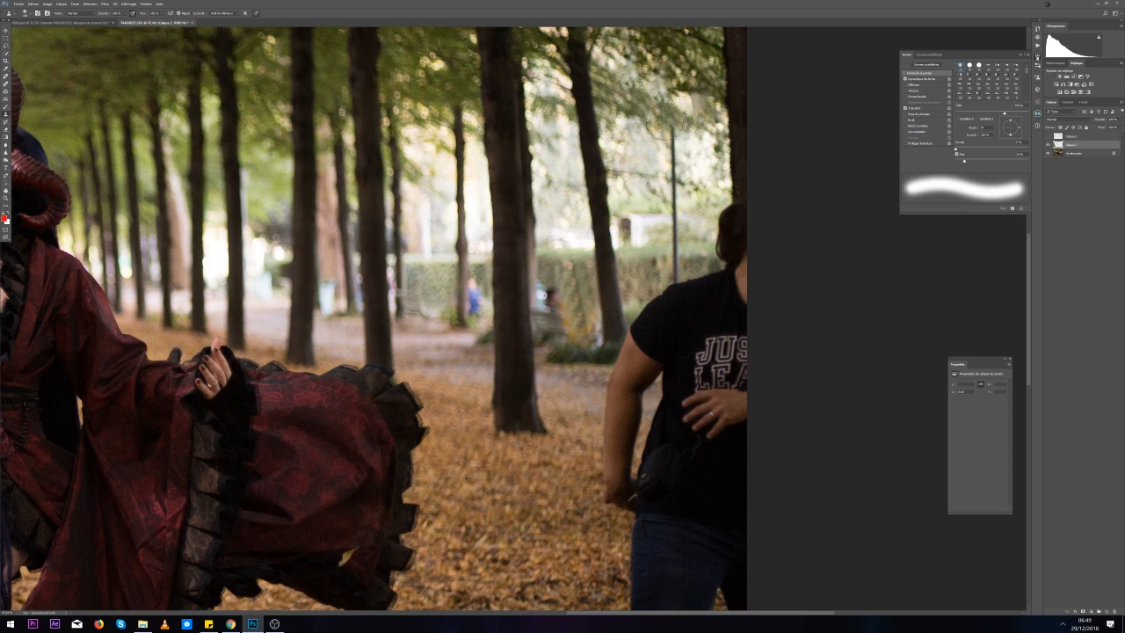
{"action": "mouse_move", "coordinate": [679, 96]}
{"action": "left_mouse_down"}
{"action": "mouse_move", "coordinate": [667, 91]}
{"action": "mouse_move", "coordinate": [679, 140]}
{"action": "mouse_move", "coordinate": [664, 123]}
{"action": "mouse_move", "coordinate": [676, 159]}
{"action": "mouse_move", "coordinate": [667, 220]}
{"action": "mouse_move", "coordinate": [675, 209]}
{"action": "left_mouse_up"}
{"action": "key", "text": "ctrl+alt+z"}
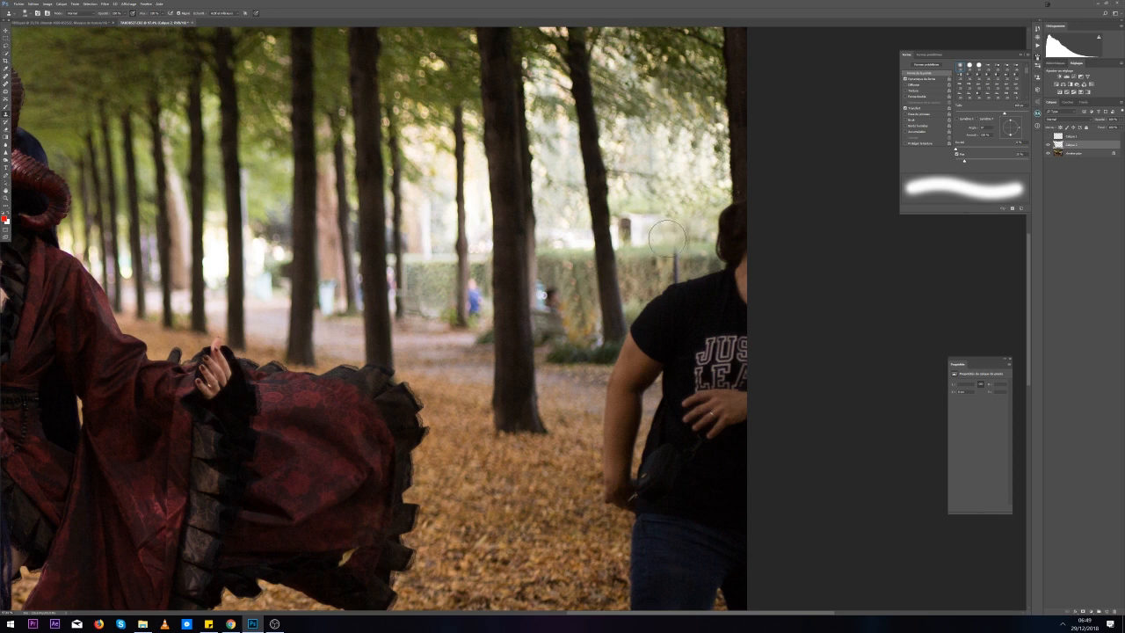
{"action": "left_click", "coordinate": [24, 14]}
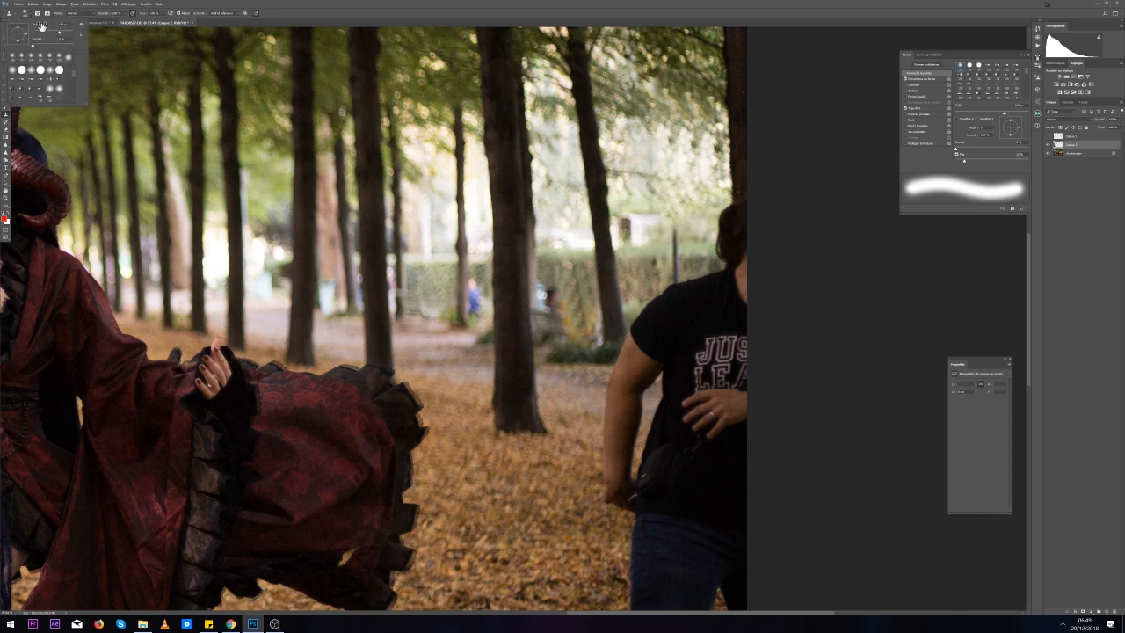
{"action": "left_click", "coordinate": [647, 235], "text": "alt"}
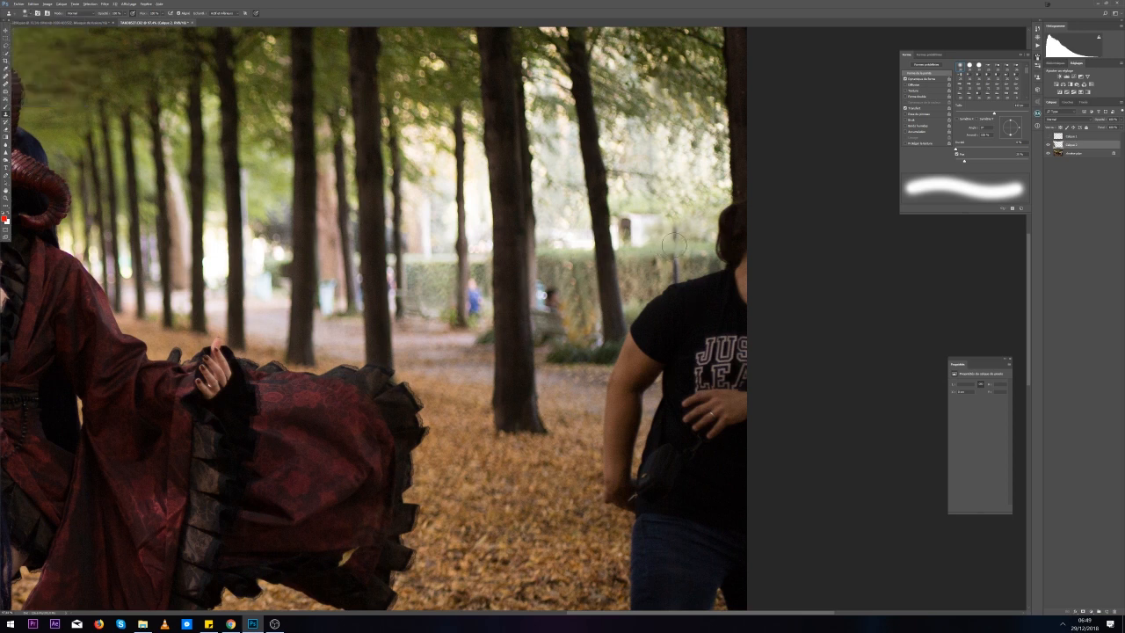
{"action": "left_click_drag", "start_coordinate": [673, 245], "coordinate": [675, 273]}
{"action": "key", "text": "ctrl+z"}
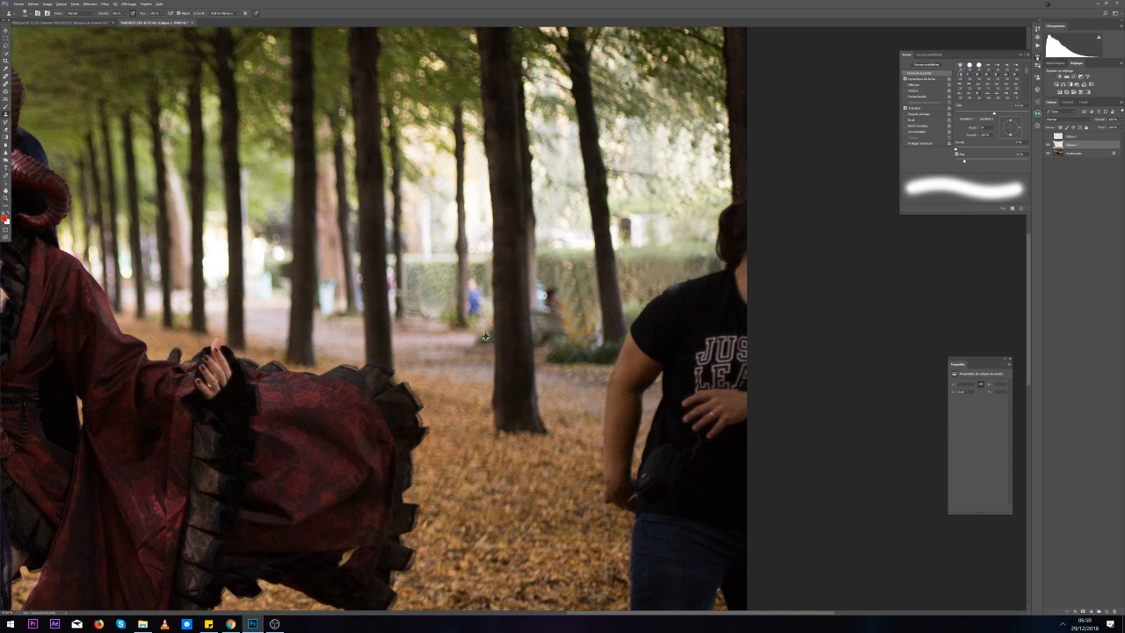
Clone hedge texture over the remaining seated person and bench between the two large trunks
{"action": "mouse_move", "coordinate": [571, 306]}
{"action": "left_mouse_down"}
{"action": "mouse_move", "coordinate": [561, 318]}
{"action": "mouse_move", "coordinate": [541, 294]}
{"action": "mouse_move", "coordinate": [553, 325]}
{"action": "left_mouse_up"}
{"action": "left_click", "coordinate": [554, 293]}
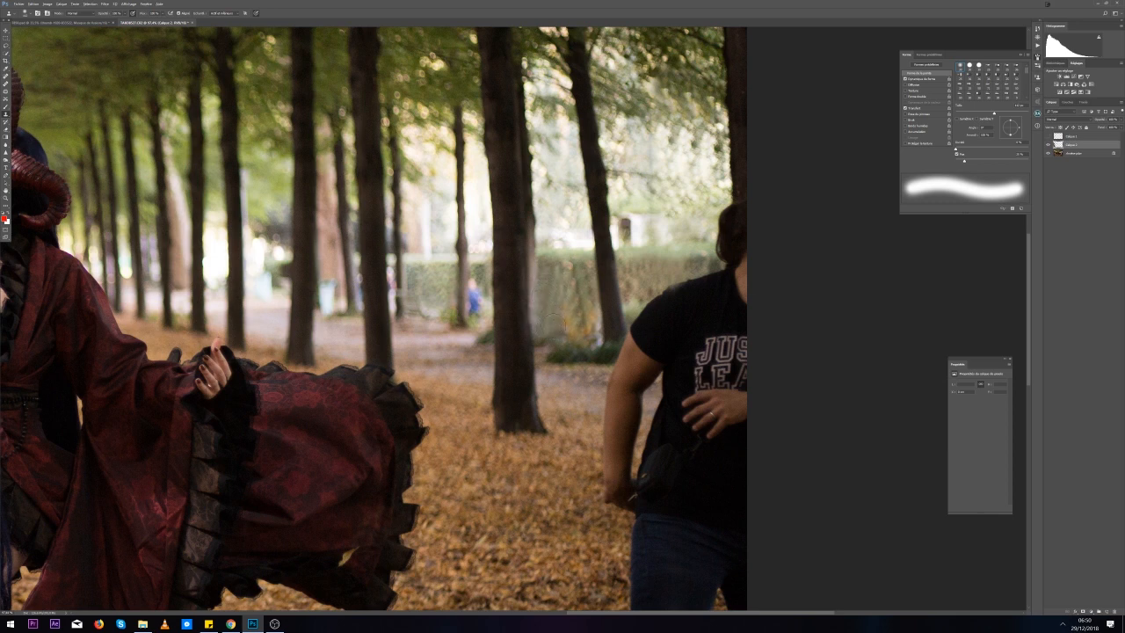
{"action": "left_click", "coordinate": [552, 306], "text": "alt"}
{"action": "left_click", "coordinate": [577, 290], "text": "alt"}
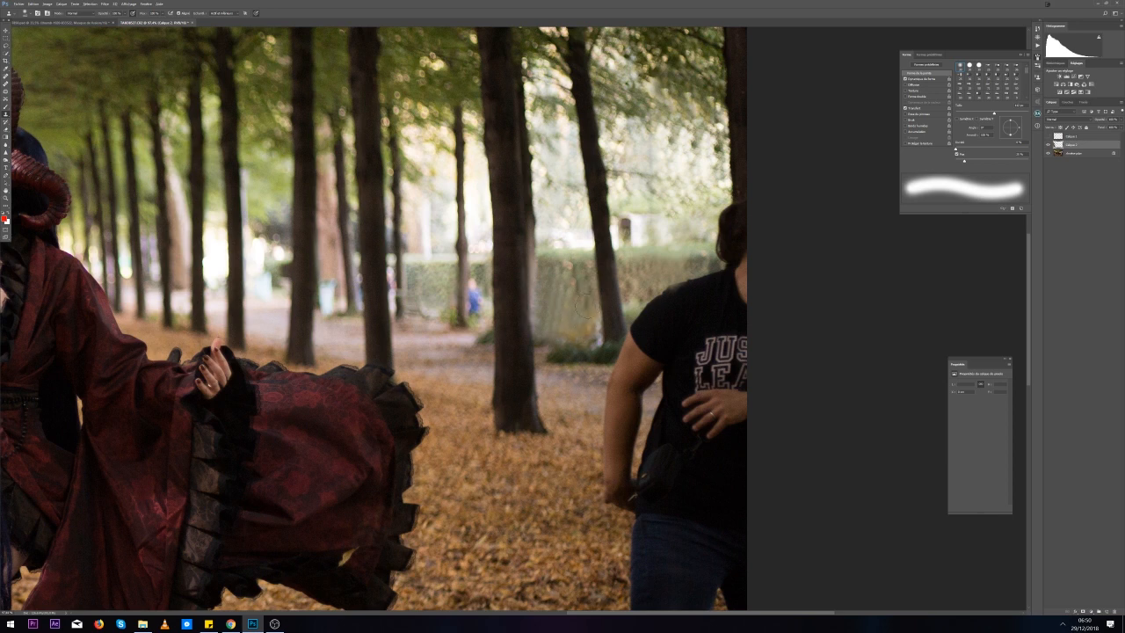
{"action": "left_click_drag", "start_coordinate": [585, 311], "coordinate": [590, 316]}
Clone hedge and path texture over the bystander in blue beside the thin trunk
{"action": "left_click", "coordinate": [478, 272], "text": "alt"}
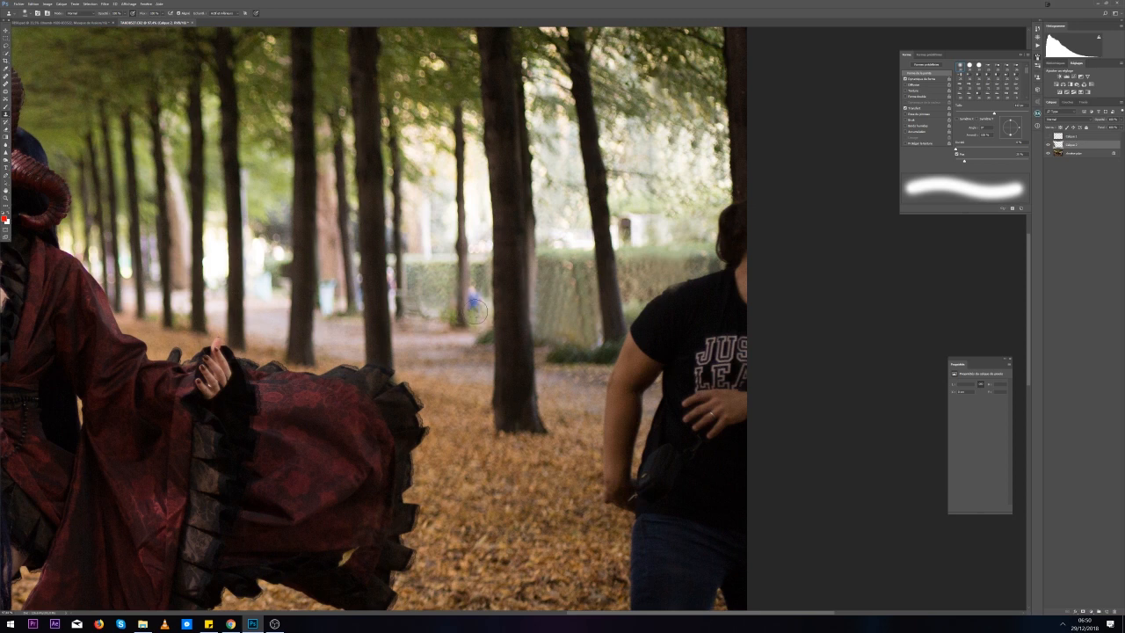
{"action": "left_click", "coordinate": [440, 291], "text": "alt"}
{"action": "left_click_drag", "start_coordinate": [477, 296], "coordinate": [478, 308]}
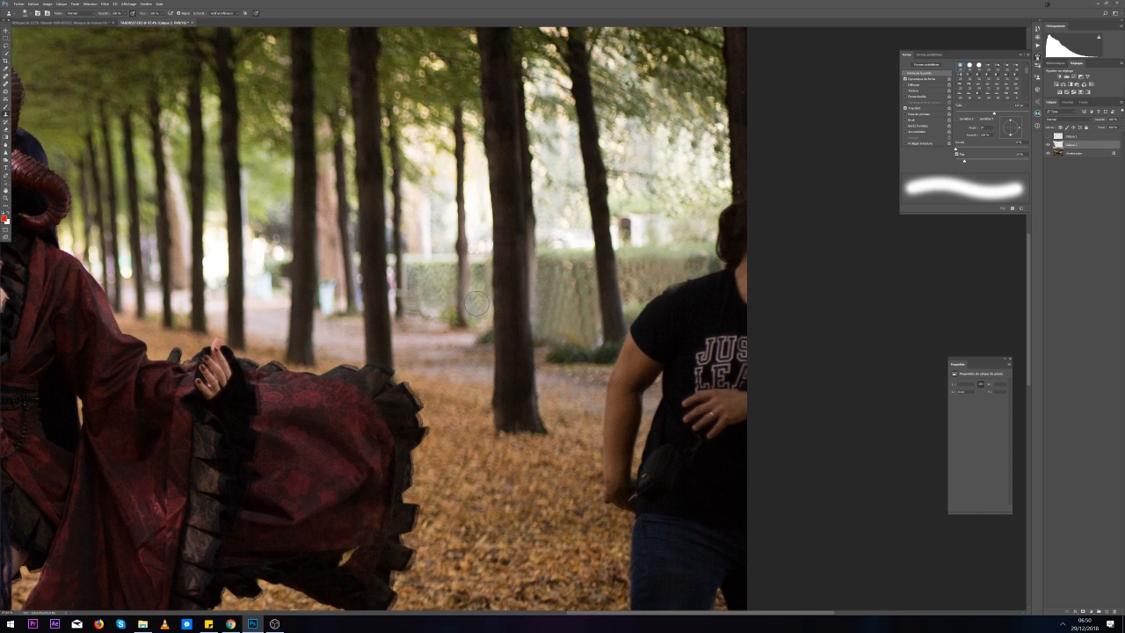
{"action": "left_click", "coordinate": [429, 288], "text": "alt"}
{"action": "left_click", "coordinate": [434, 317], "text": "alt"}
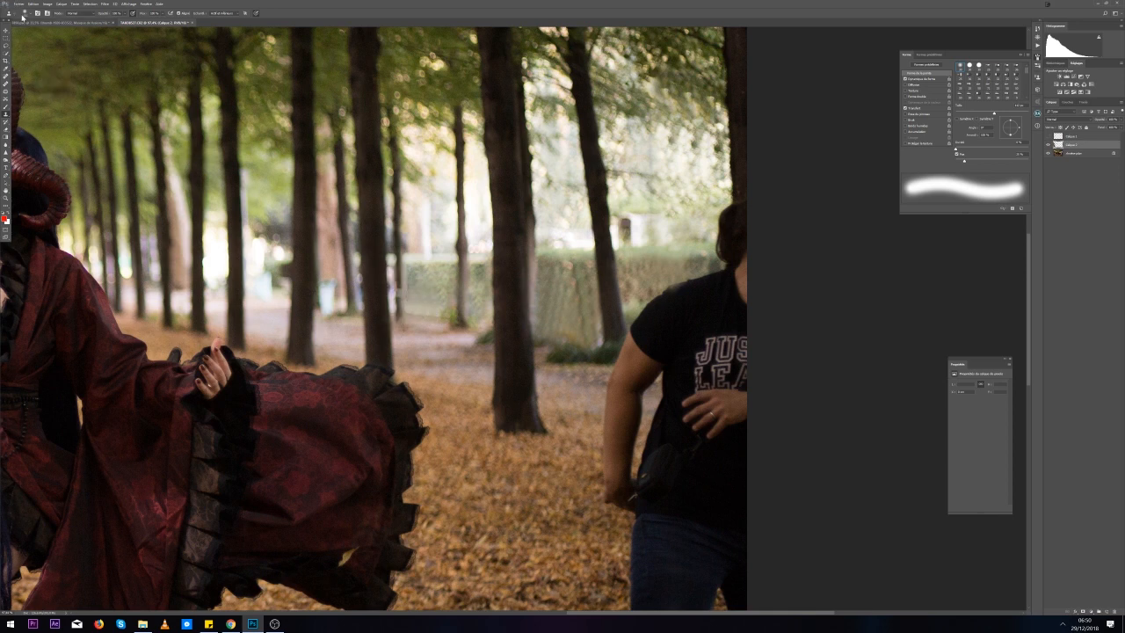
Reduce the Clone Stamp brush and clone hedge over the pink and white figure at the trunk's edge
{"action": "right_click", "coordinate": [41, 27]}
{"action": "left_click_drag", "start_coordinate": [35, 34], "coordinate": [41, 35]}
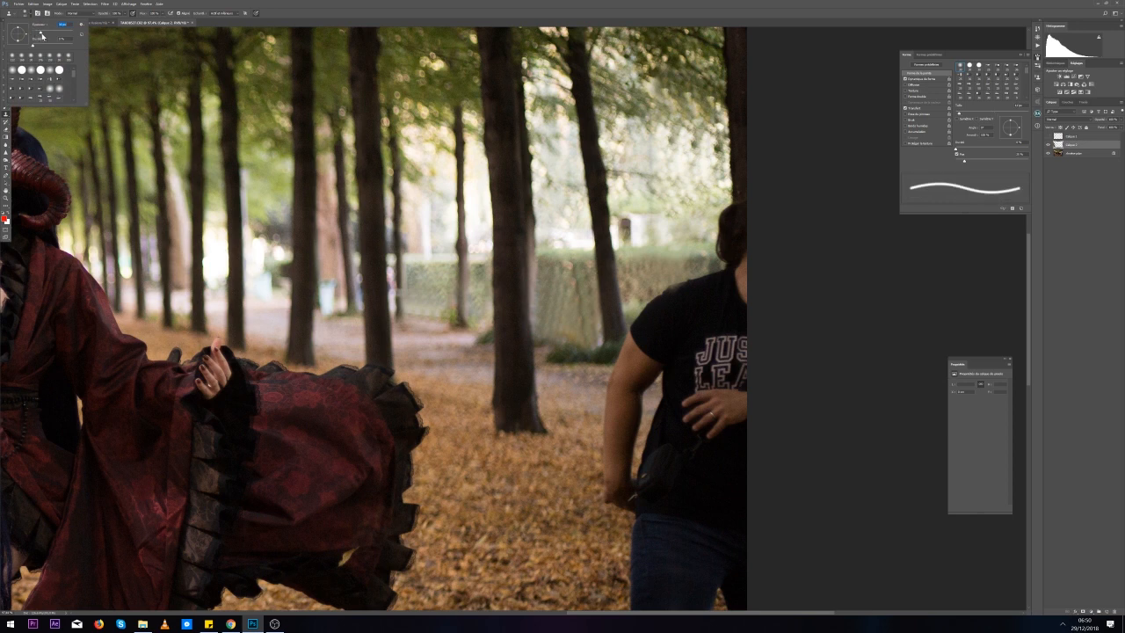
{"action": "left_click", "coordinate": [389, 267]}
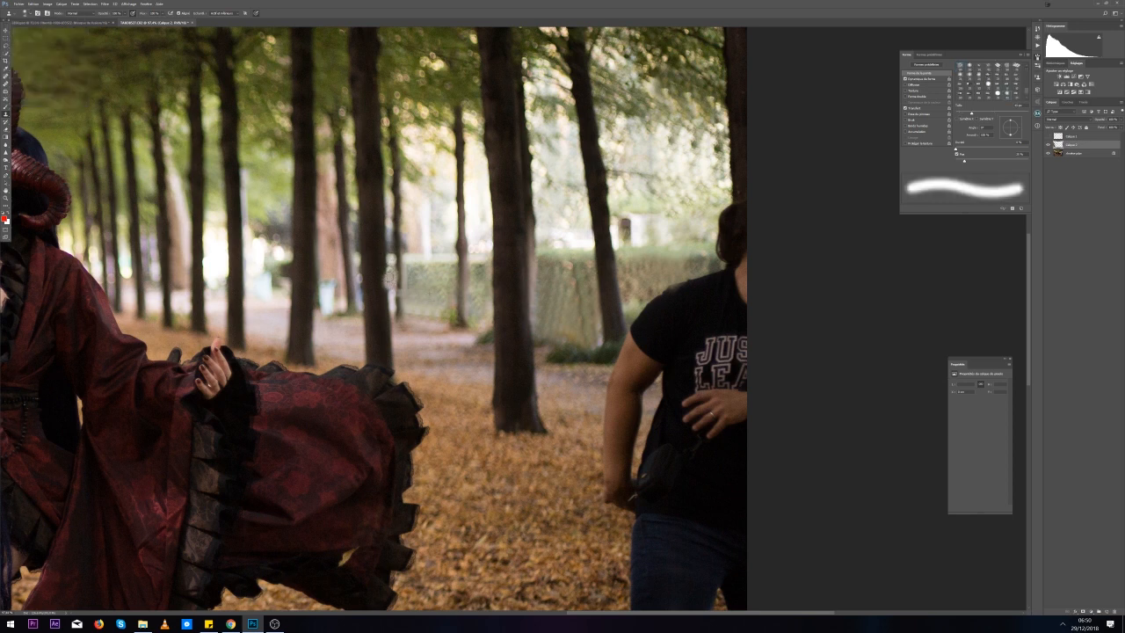
{"action": "mouse_move", "coordinate": [390, 277]}
{"action": "left_mouse_down"}
{"action": "mouse_move", "coordinate": [389, 266]}
{"action": "mouse_move", "coordinate": [388, 287]}
{"action": "mouse_move", "coordinate": [420, 296]}
{"action": "left_mouse_up"}
{"action": "key", "text": "ctrl+z"}
{"action": "scroll", "coordinate": [479, 257], "scroll_direction": "up", "scroll_amount": 1}
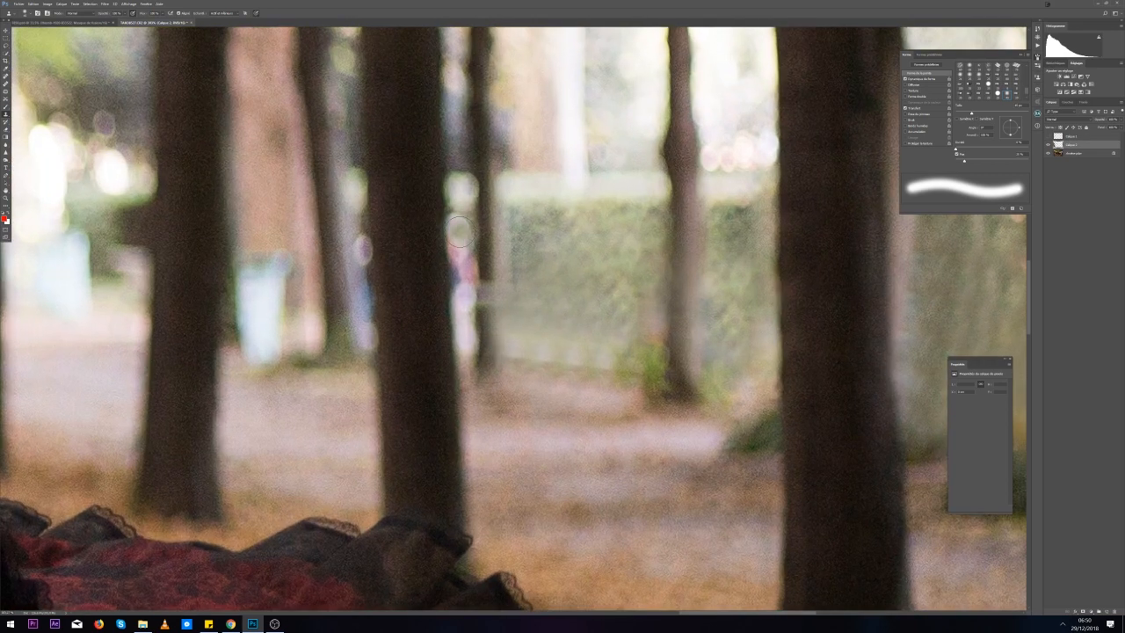
{"action": "left_click_drag", "start_coordinate": [462, 246], "coordinate": [463, 277]}
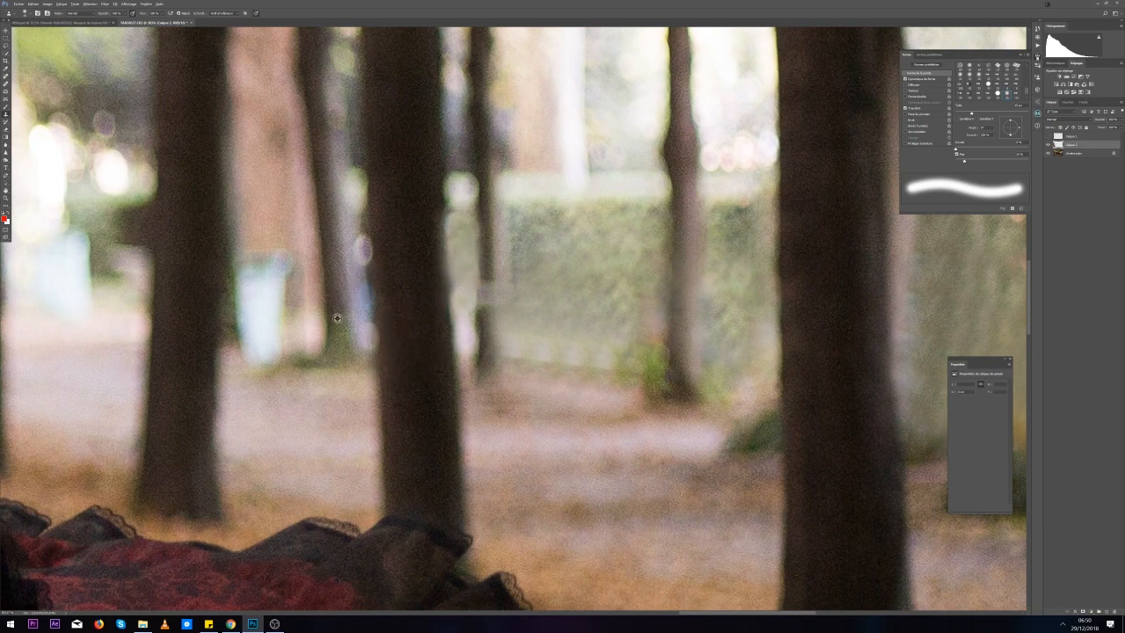
Clone the pale reddish trunk's bark over the light blue bin in front of it, undoing the mismatched strokes
{"action": "left_click", "coordinate": [271, 196], "text": "alt"}
{"action": "mouse_move", "coordinate": [276, 256]}
{"action": "left_mouse_down"}
{"action": "mouse_move", "coordinate": [274, 268]}
{"action": "mouse_move", "coordinate": [255, 262]}
{"action": "mouse_move", "coordinate": [285, 296]}
{"action": "mouse_move", "coordinate": [250, 285]}
{"action": "mouse_move", "coordinate": [265, 301]}
{"action": "left_mouse_up"}
{"action": "left_click", "coordinate": [299, 262], "text": "alt"}
{"action": "left_click", "coordinate": [294, 314], "text": "alt"}
{"action": "key", "text": "ctrl+alt+z"}
{"action": "key", "text": "ctrl+alt+z"}
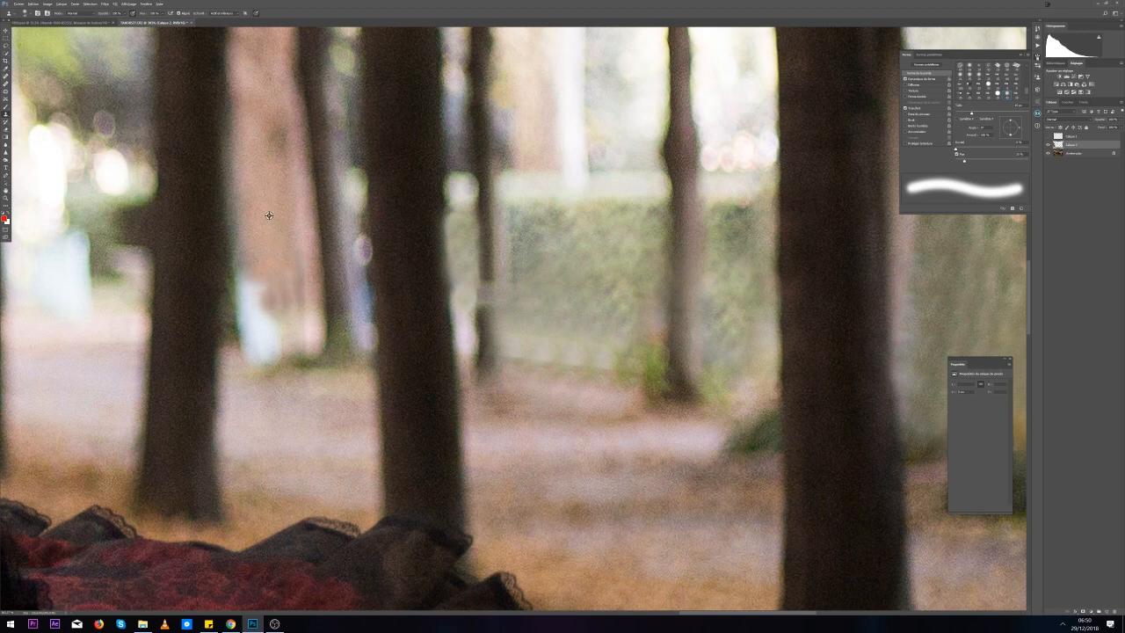
{"action": "left_click", "coordinate": [269, 216], "text": "alt"}
{"action": "left_click", "coordinate": [260, 292]}
{"action": "key", "text": "ctrl+alt+z"}
{"action": "left_click", "coordinate": [269, 239], "text": "alt"}
{"action": "mouse_move", "coordinate": [262, 288]}
{"action": "left_mouse_down"}
{"action": "mouse_move", "coordinate": [267, 298]}
{"action": "mouse_move", "coordinate": [249, 281]}
{"action": "left_mouse_up"}
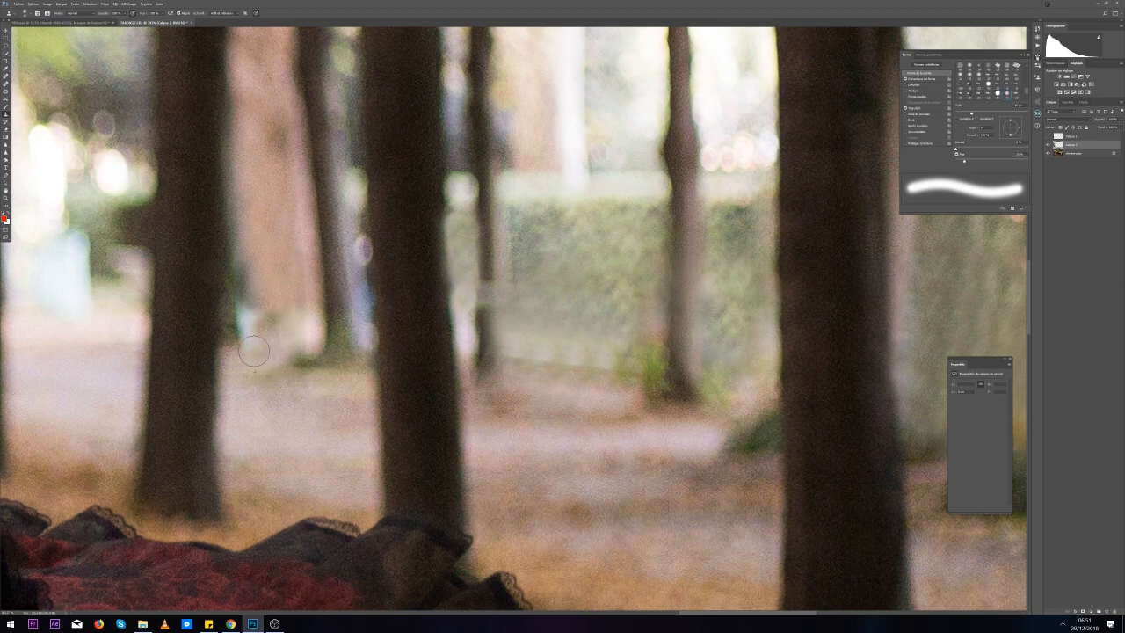
Clone path and nearby background texture over the blue bin's remaining base and its edge beside the dark trunk
{"action": "left_click", "coordinate": [266, 416], "text": "alt"}
{"action": "left_click_drag", "start_coordinate": [253, 361], "coordinate": [273, 326]}
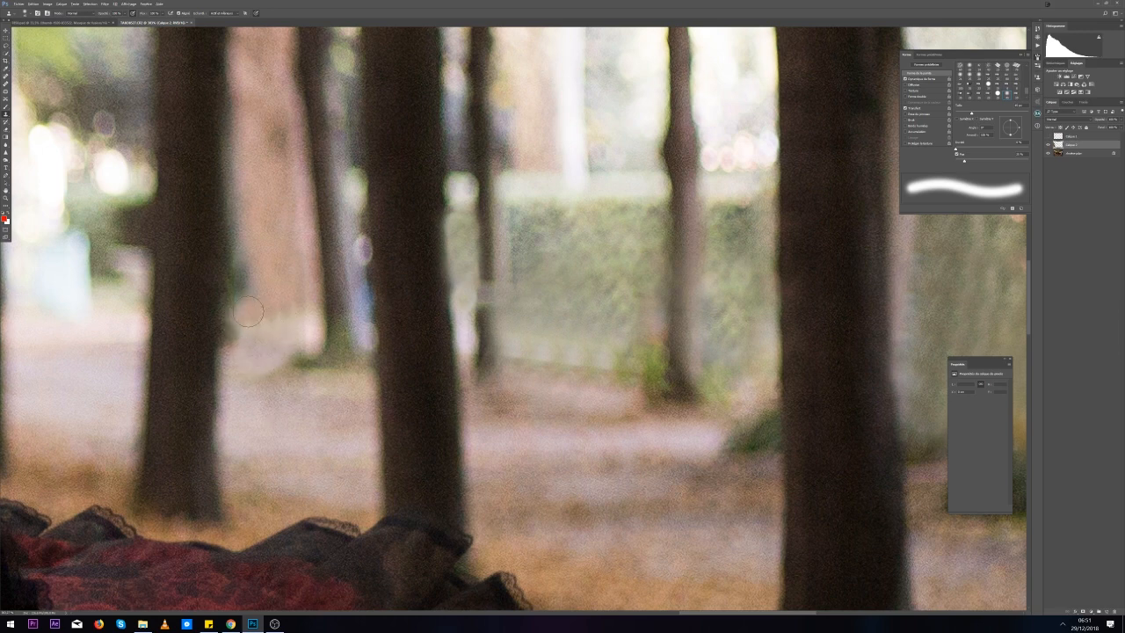
{"action": "left_click", "coordinate": [245, 291], "text": "alt"}
{"action": "mouse_move", "coordinate": [238, 321]}
{"action": "left_mouse_down"}
{"action": "mouse_move", "coordinate": [242, 309]}
{"action": "mouse_move", "coordinate": [244, 334]}
{"action": "mouse_move", "coordinate": [255, 321]}
{"action": "mouse_move", "coordinate": [253, 351]}
{"action": "left_mouse_up"}
{"action": "left_click", "coordinate": [282, 331], "text": "alt"}
{"action": "left_click", "coordinate": [265, 355], "text": "alt"}
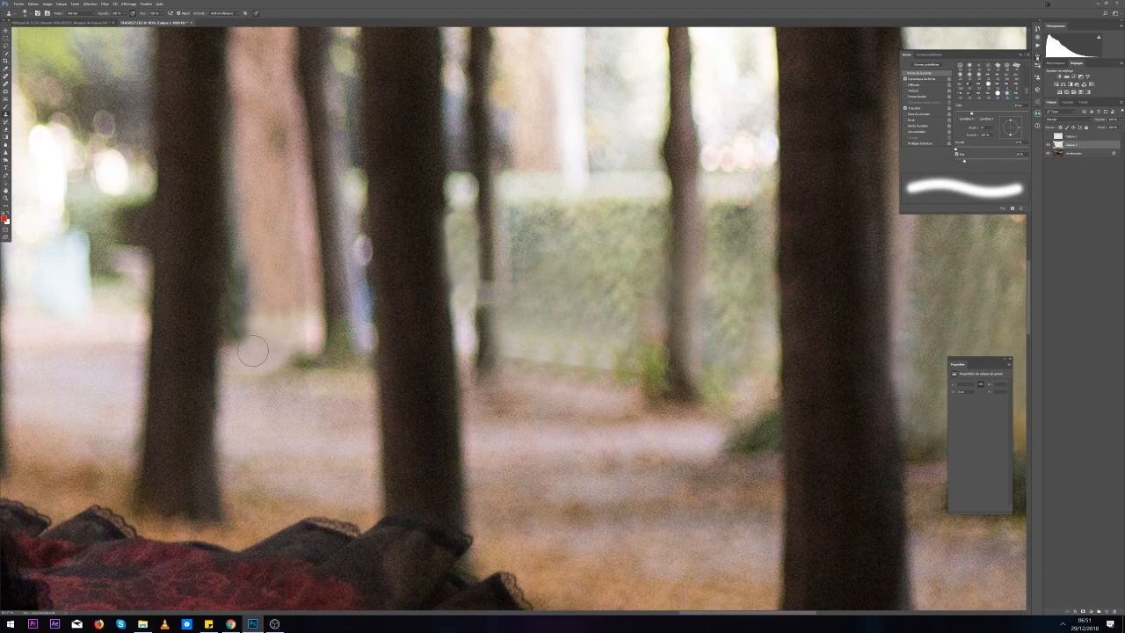
Clone ground and blurred background over the second pale blue bin, between the two leftmost dark trunks
{"action": "scroll", "coordinate": [88, 339], "scroll_direction": "down", "scroll_amount": 5}
{"action": "scroll", "coordinate": [86, 339], "scroll_direction": "up", "scroll_amount": 5}
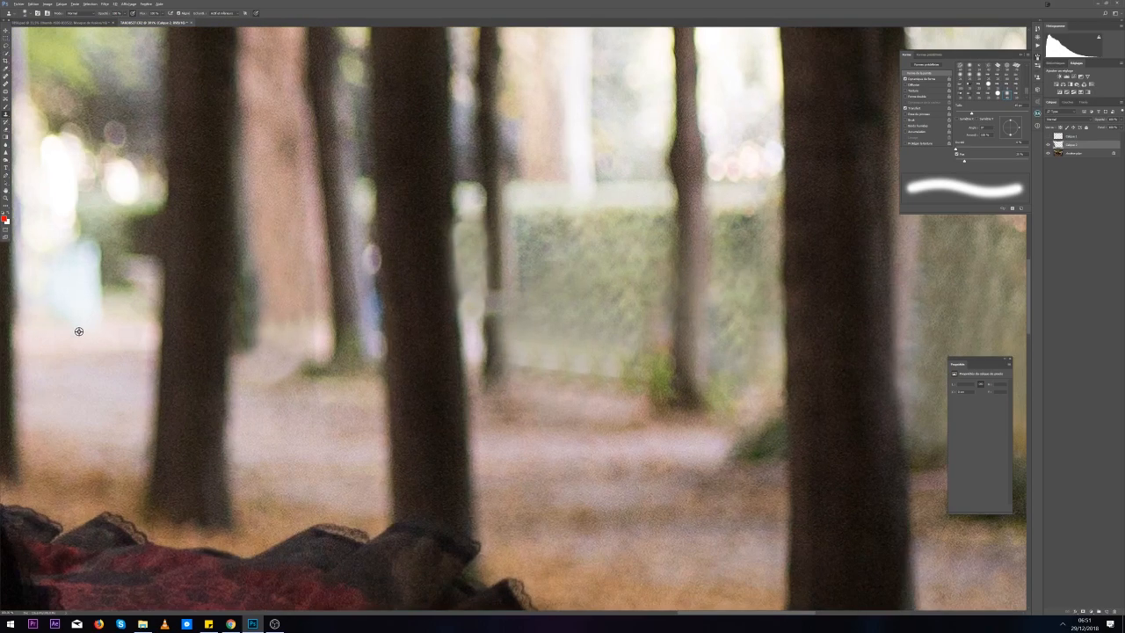
{"action": "left_click", "coordinate": [120, 341], "text": "alt"}
{"action": "mouse_move", "coordinate": [111, 320]}
{"action": "left_mouse_down"}
{"action": "mouse_move", "coordinate": [102, 267]}
{"action": "mouse_move", "coordinate": [97, 278]}
{"action": "mouse_move", "coordinate": [94, 252]}
{"action": "mouse_move", "coordinate": [82, 279]}
{"action": "mouse_move", "coordinate": [82, 249]}
{"action": "left_mouse_up"}
{"action": "left_click", "coordinate": [118, 302], "text": "alt"}
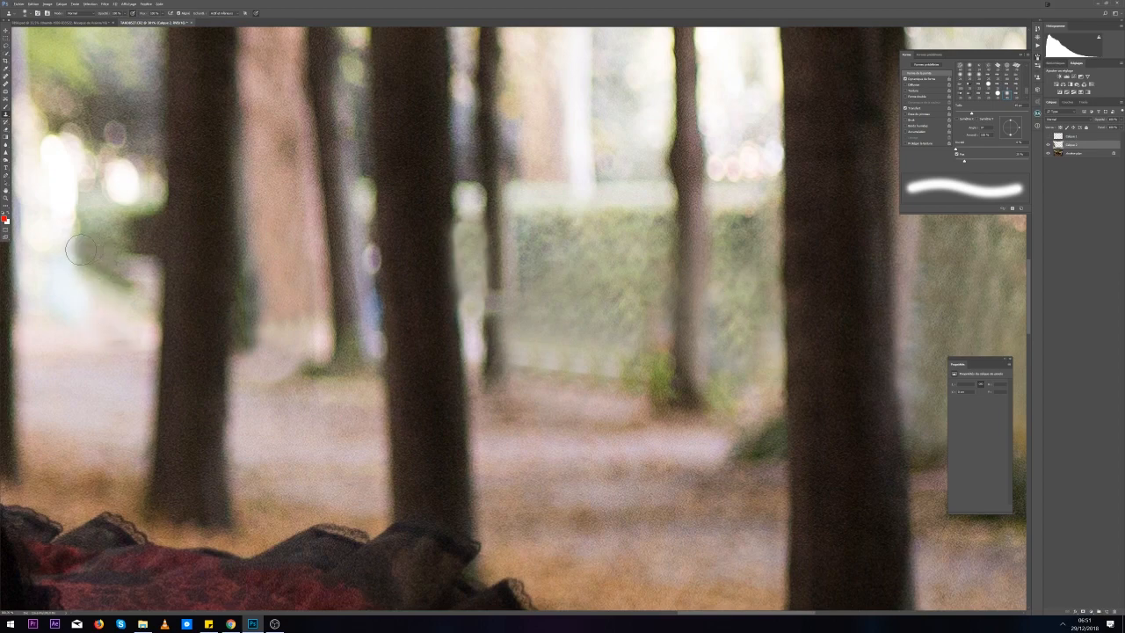
{"action": "scroll", "coordinate": [4, 382], "scroll_direction": "down", "scroll_amount": 4}
{"action": "scroll", "coordinate": [3, 382], "scroll_direction": "down", "scroll_amount": 4}
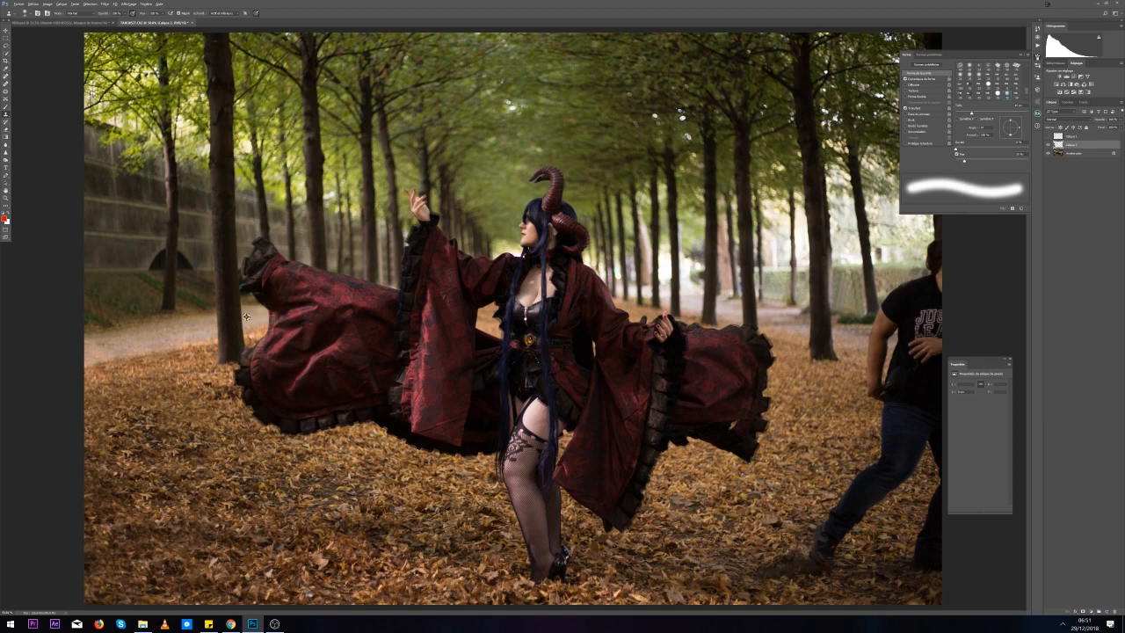
{"action": "scroll", "coordinate": [245, 314], "scroll_direction": "up", "scroll_amount": 5}
{"action": "left_click", "coordinate": [290, 291], "text": "alt"}
{"action": "mouse_move", "coordinate": [278, 276]}
{"action": "left_mouse_down"}
{"action": "mouse_move", "coordinate": [318, 278]}
{"action": "mouse_move", "coordinate": [288, 275]}
{"action": "left_mouse_up"}
{"action": "key", "text": "ctrl+alt+z"}
{"action": "left_click", "coordinate": [295, 298], "text": "alt"}
{"action": "left_click", "coordinate": [292, 307], "text": "alt"}
{"action": "key", "text": "ctrl+alt+z"}
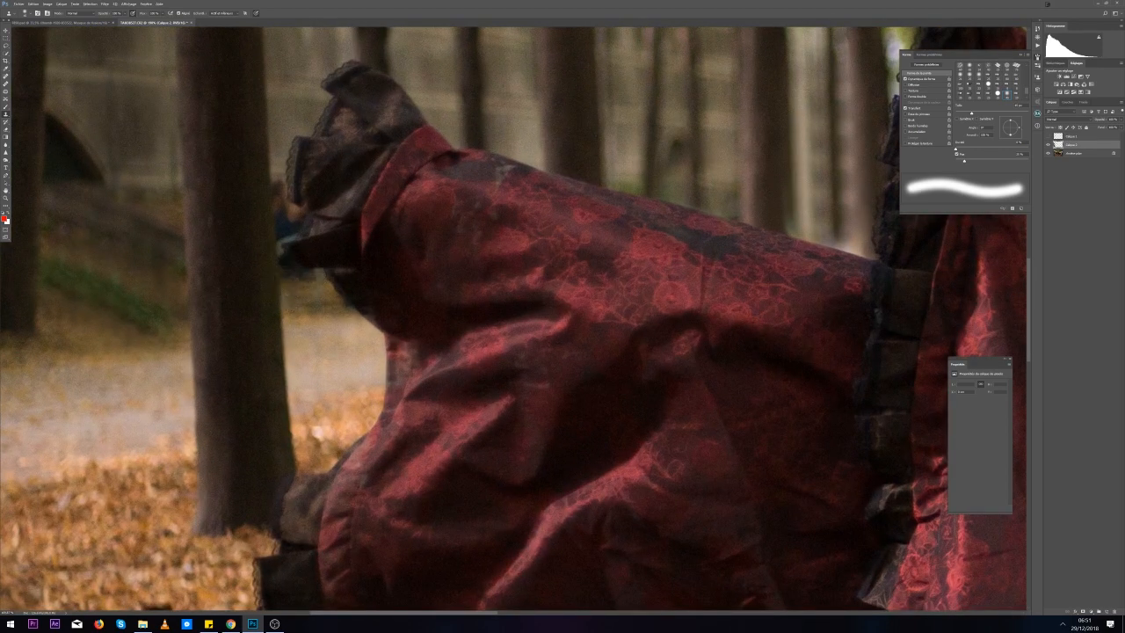
Clone over the small blue figure between the tree trunk and the cape's ruffled tip
{"action": "scroll", "coordinate": [311, 301], "scroll_direction": "up", "scroll_amount": 2}
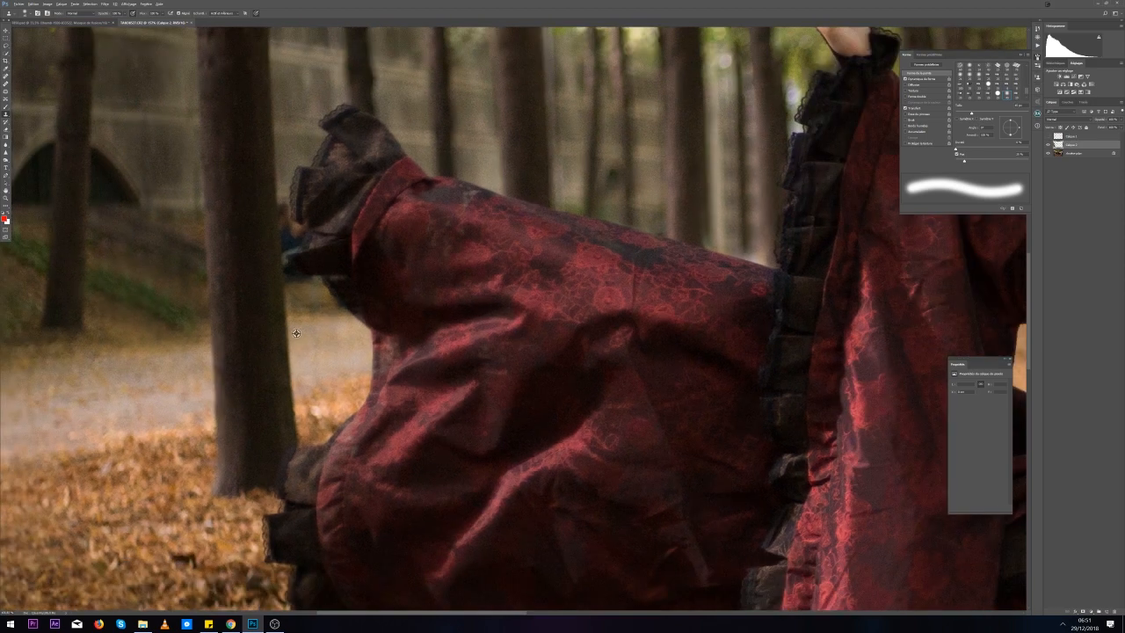
{"action": "left_click", "coordinate": [307, 289], "text": "alt"}
{"action": "mouse_move", "coordinate": [294, 215]}
{"action": "left_mouse_down"}
{"action": "mouse_move", "coordinate": [306, 204]}
{"action": "mouse_move", "coordinate": [297, 124]}
{"action": "mouse_move", "coordinate": [293, 169]}
{"action": "mouse_move", "coordinate": [312, 180]}
{"action": "mouse_move", "coordinate": [311, 221]}
{"action": "mouse_move", "coordinate": [299, 234]}
{"action": "mouse_move", "coordinate": [300, 207]}
{"action": "mouse_move", "coordinate": [313, 202]}
{"action": "left_mouse_up"}
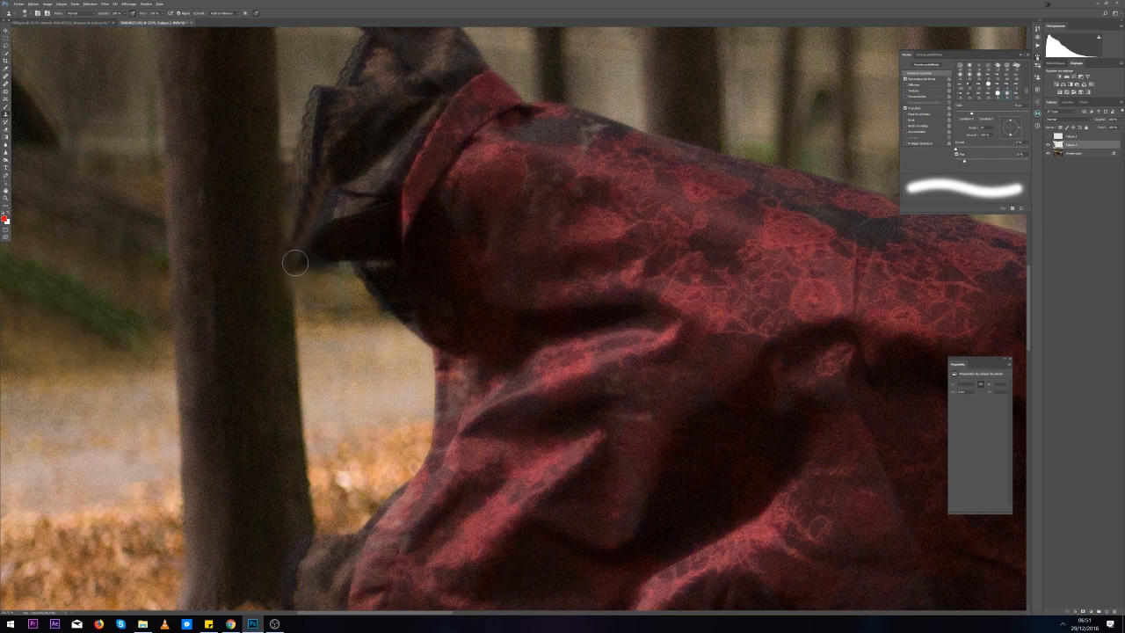
{"action": "left_click_drag", "start_coordinate": [294, 262], "coordinate": [309, 260]}
Toggle the retouching layer's visibility to compare the cleaned background with the original
{"action": "scroll", "coordinate": [285, 205], "scroll_direction": "down", "scroll_amount": 6}
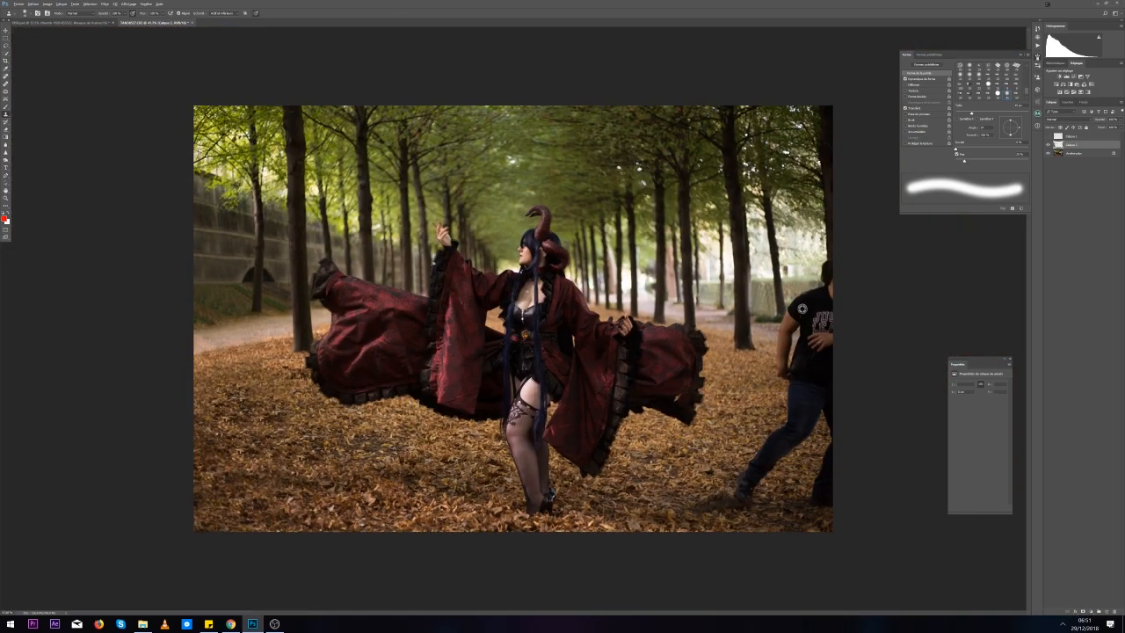
{"action": "scroll", "coordinate": [801, 310], "scroll_direction": "up", "scroll_amount": 1}
{"action": "scroll", "coordinate": [878, 276], "scroll_direction": "up", "scroll_amount": 1}
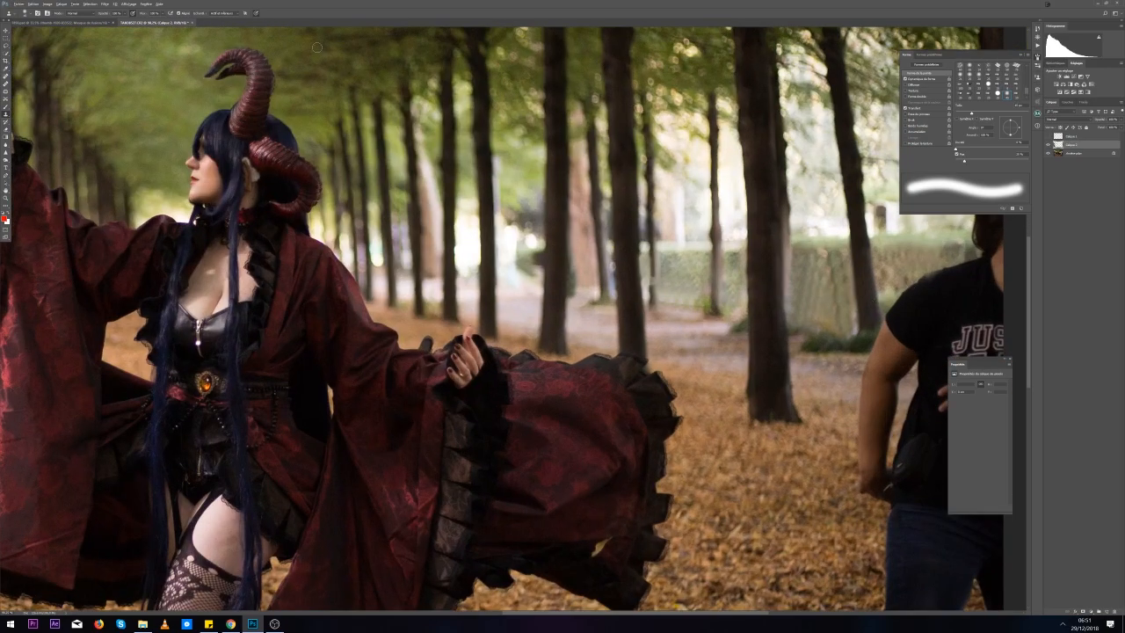
{"action": "left_click", "coordinate": [1047, 146]}
{"action": "left_click", "coordinate": [1047, 146]}
Enlarge the Clone Stamp brush to suit the hedge between the large trunk and the man in black
{"action": "left_click", "coordinate": [34, 14]}
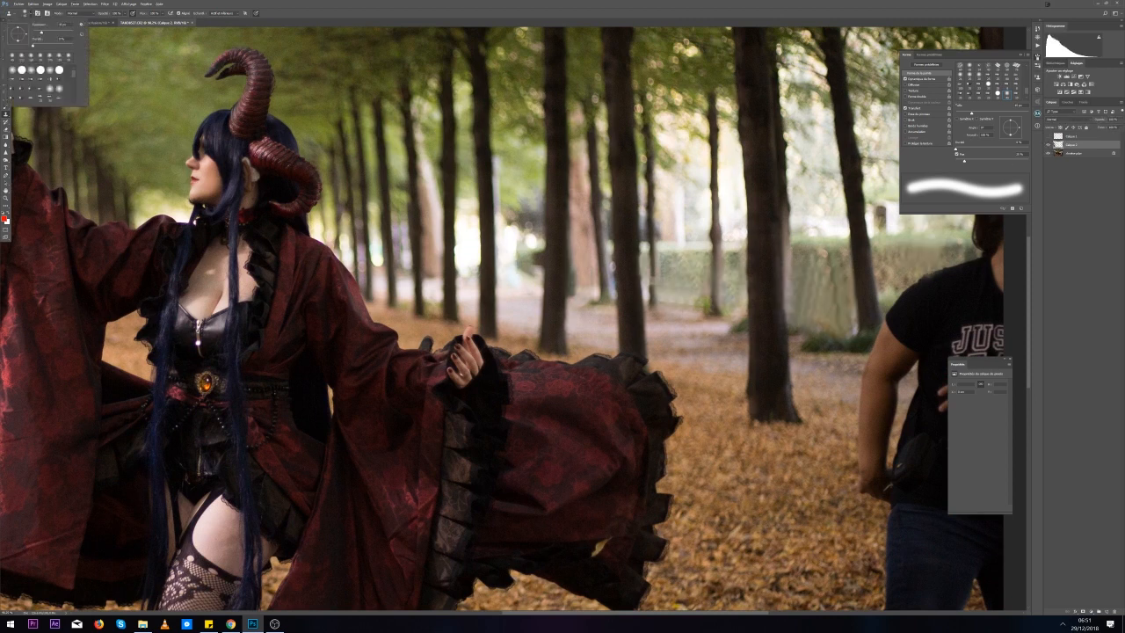
{"action": "left_click", "coordinate": [64, 34]}
{"action": "left_click", "coordinate": [694, 267]}
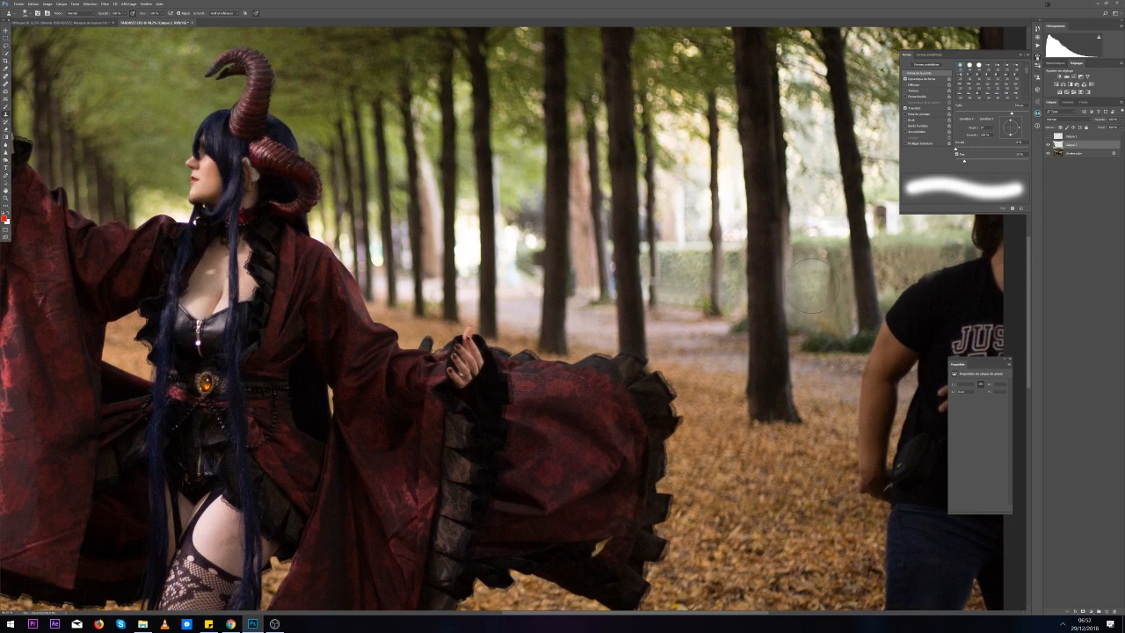
{"action": "left_click", "coordinate": [822, 278], "text": "alt"}
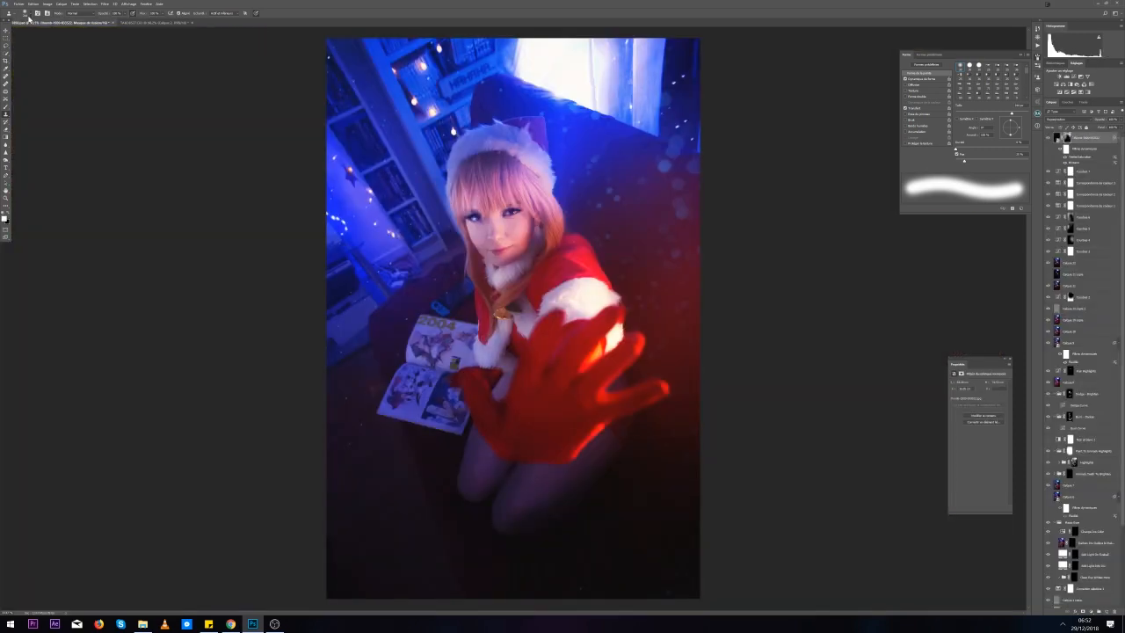
{"action": "left_click", "coordinate": [29, 13]}
{"action": "left_click", "coordinate": [138, 23]}
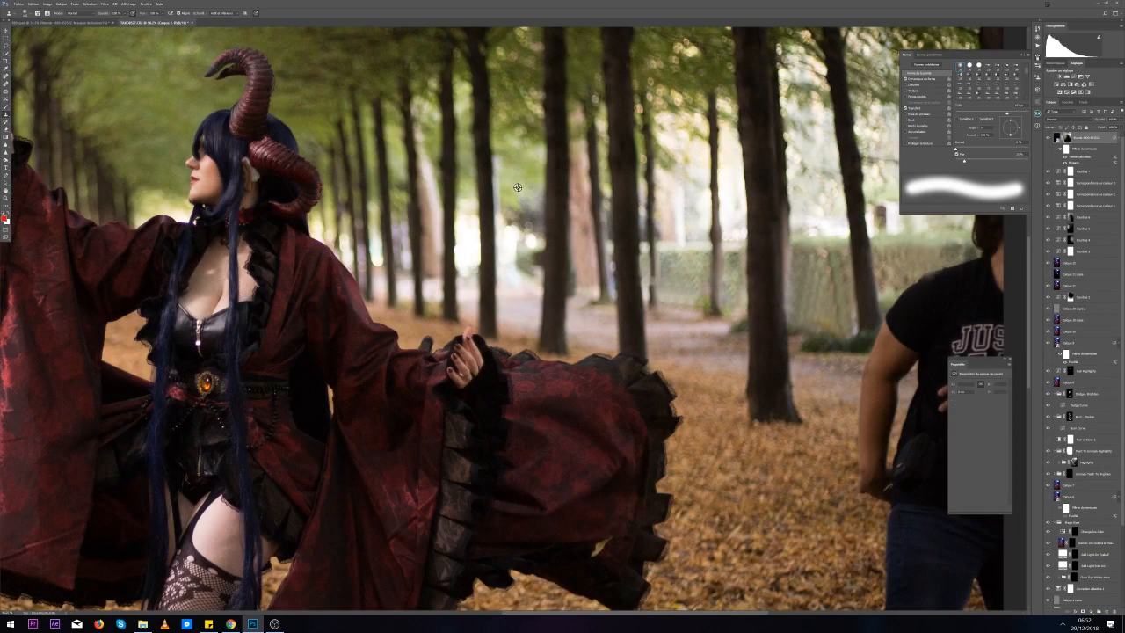
{"action": "left_click", "coordinate": [26, 14]}
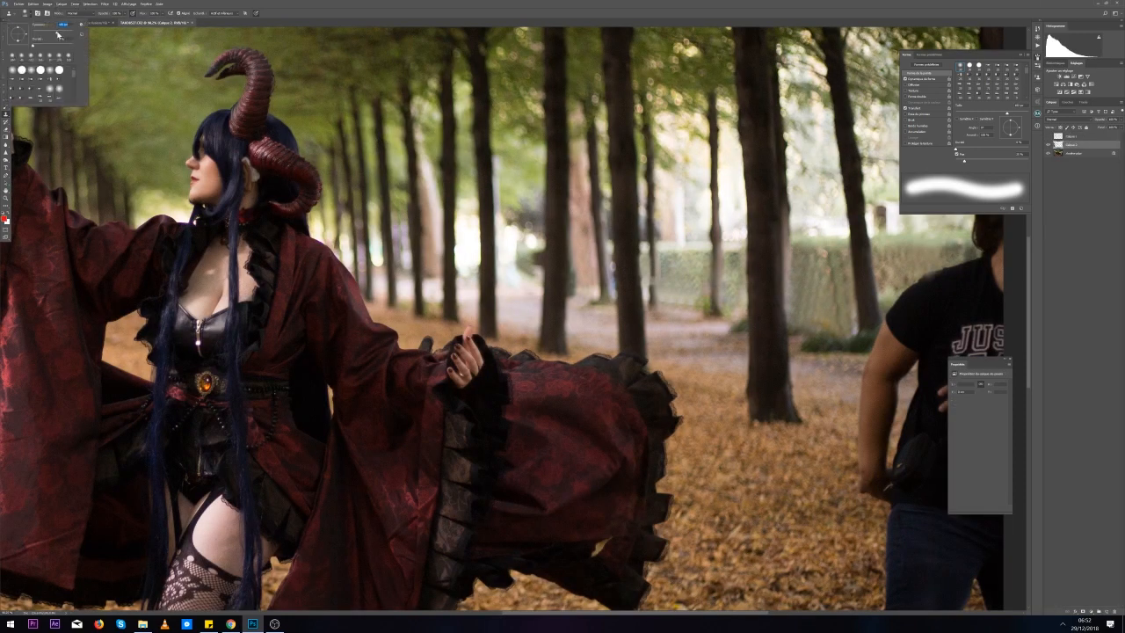
{"action": "left_click", "coordinate": [683, 272]}
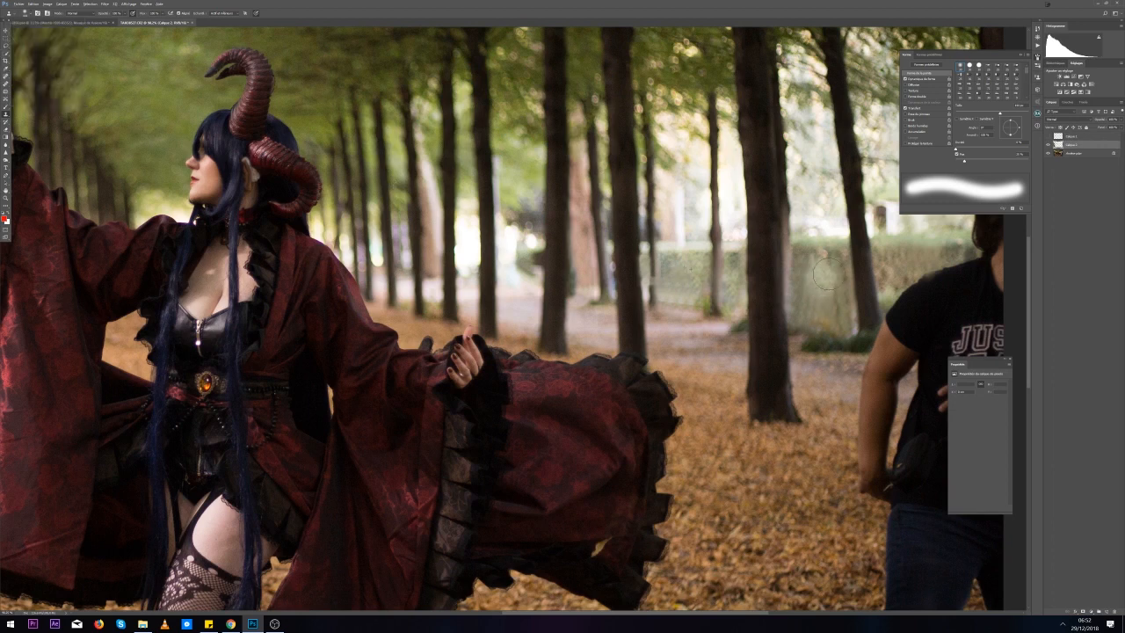
Try to clone the distant hedge's texture over the streaked hedge beside the large trunk, then undo the strokes
{"action": "left_click", "coordinate": [687, 269], "text": "alt"}
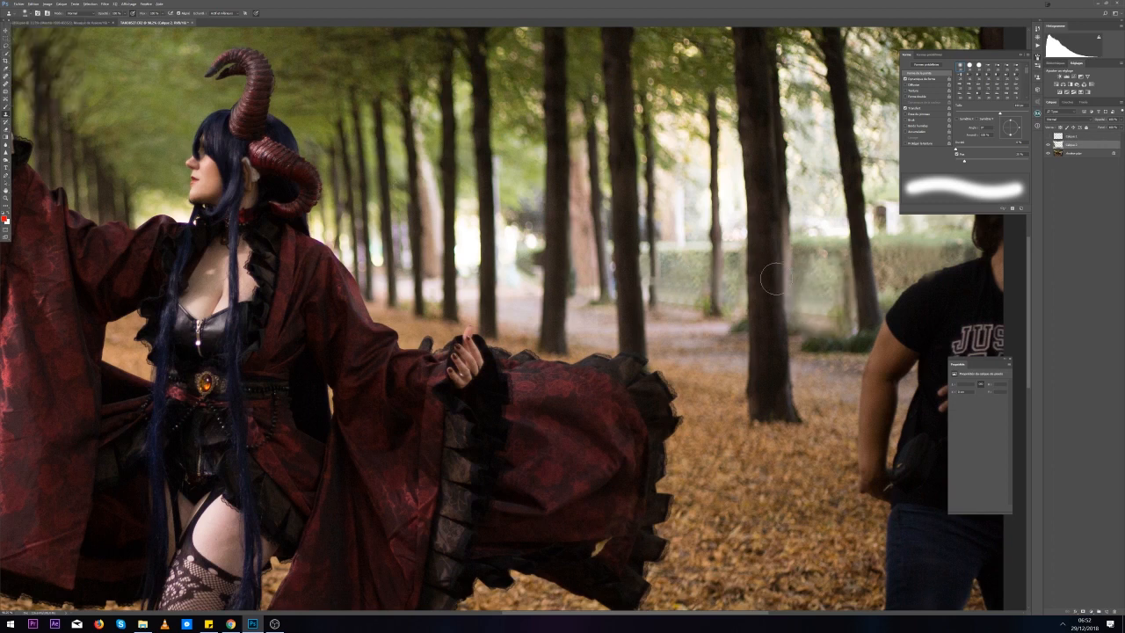
{"action": "left_click_drag", "start_coordinate": [774, 278], "coordinate": [790, 271]}
{"action": "key", "text": "ctrl+alt+z"}
{"action": "key", "text": "ctrl+alt+z"}
{"action": "left_click", "coordinate": [683, 275], "text": "alt"}
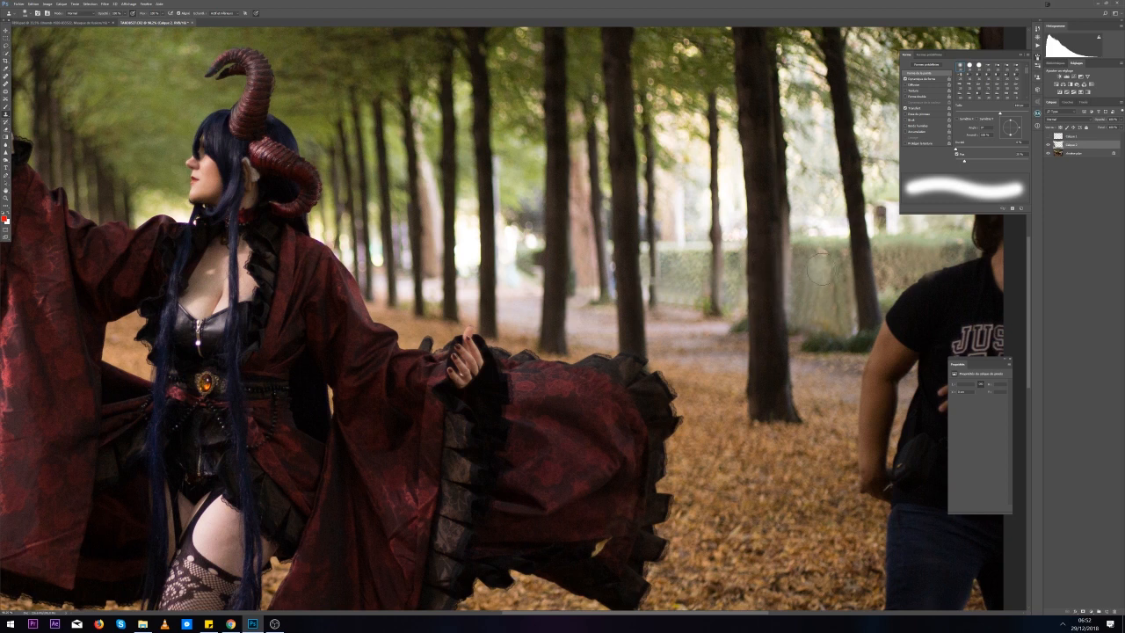
{"action": "left_click", "coordinate": [687, 268], "text": "alt"}
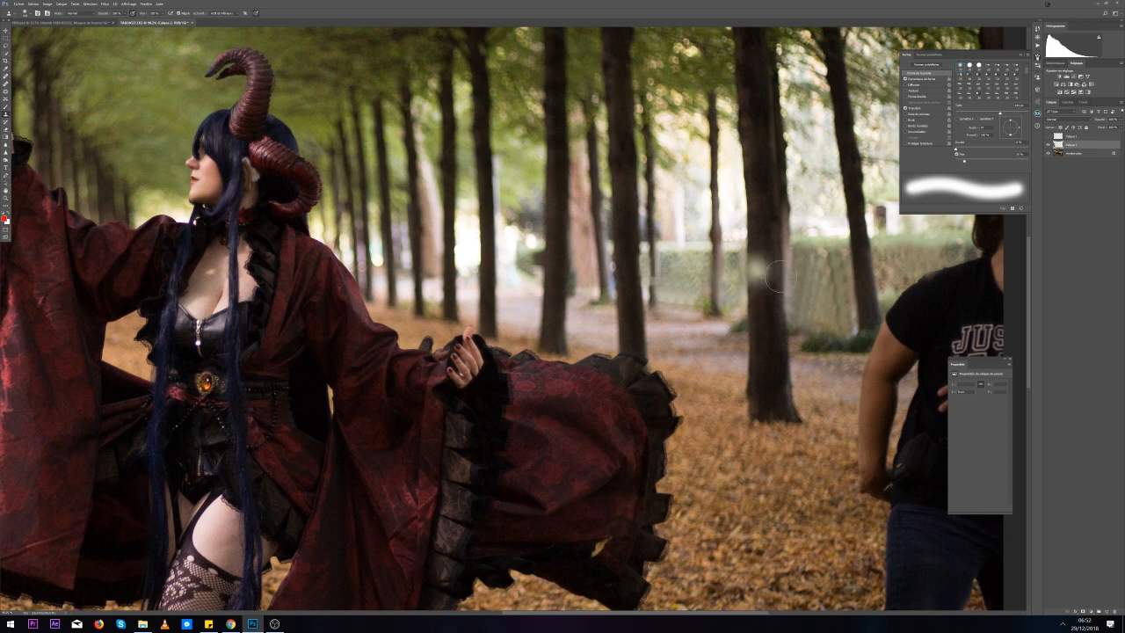
{"action": "mouse_move", "coordinate": [808, 275]}
{"action": "left_mouse_down"}
{"action": "mouse_move", "coordinate": [831, 285]}
{"action": "mouse_move", "coordinate": [826, 297]}
{"action": "mouse_move", "coordinate": [806, 295]}
{"action": "mouse_move", "coordinate": [821, 268]}
{"action": "mouse_move", "coordinate": [808, 298]}
{"action": "left_mouse_up"}
{"action": "key", "text": "ctrl+alt+z"}
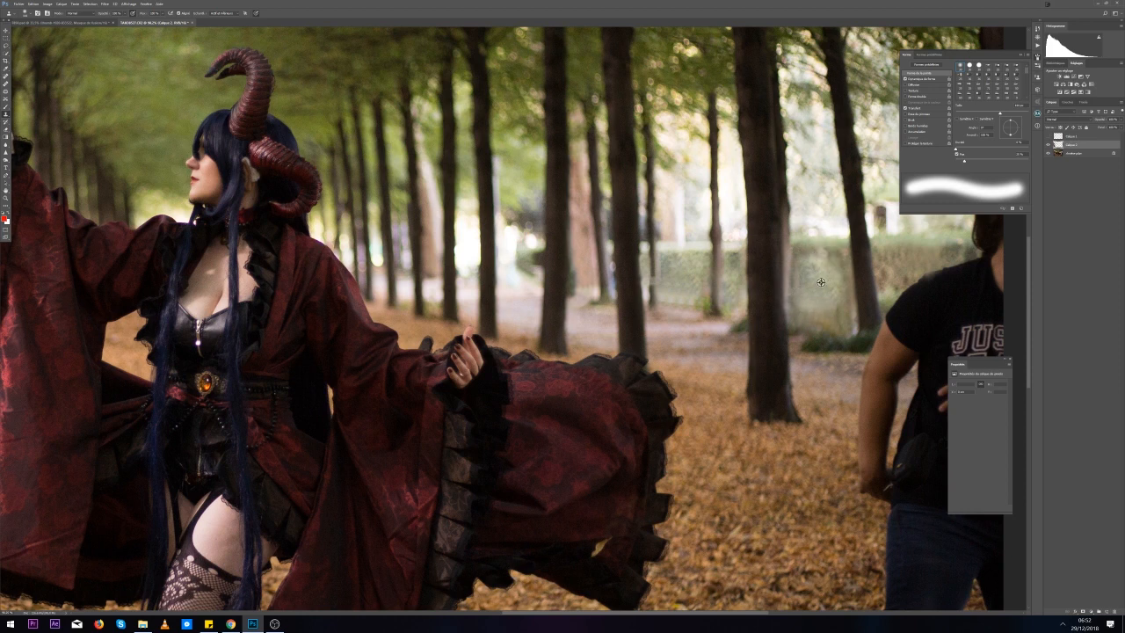
{"action": "key", "text": "ctrl+alt+z"}
Try to clone the lower part of the streaked hedge from a new source point, then undo the attempts
{"action": "left_click", "coordinate": [706, 280], "text": "alt"}
{"action": "mouse_move", "coordinate": [818, 311]}
{"action": "left_mouse_down"}
{"action": "mouse_move", "coordinate": [833, 306]}
{"action": "mouse_move", "coordinate": [818, 313]}
{"action": "mouse_move", "coordinate": [819, 289]}
{"action": "left_mouse_up"}
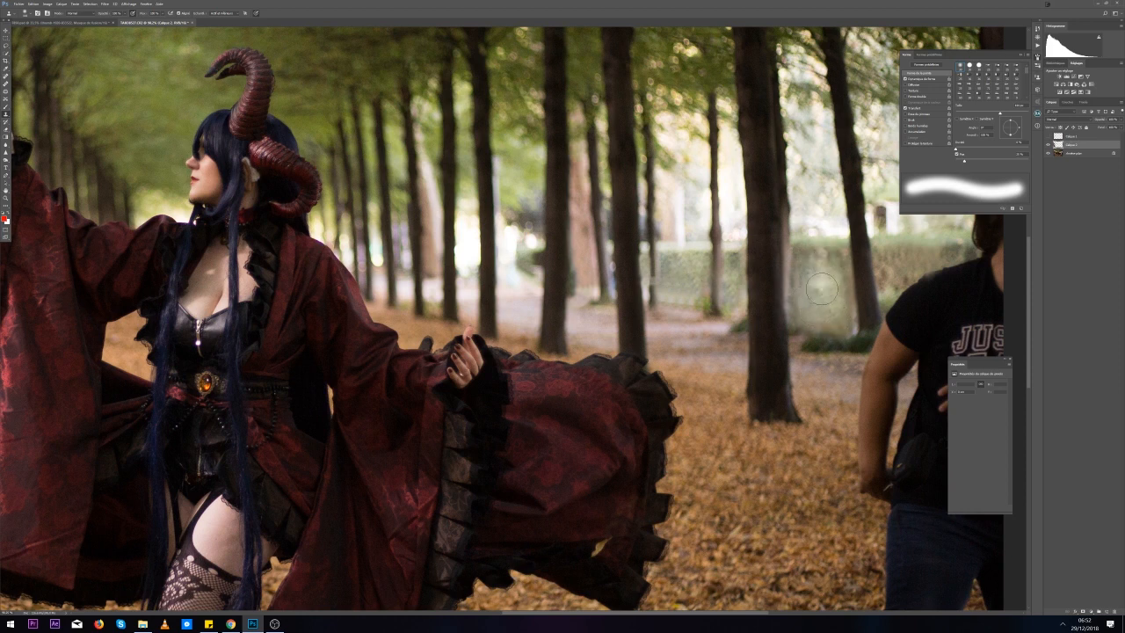
{"action": "key", "text": "ctrl+alt+z"}
{"action": "key", "text": "ctrl+alt+z"}
{"action": "key", "text": "ctrl+alt+z"}
{"action": "key", "text": "ctrl+alt+z"}
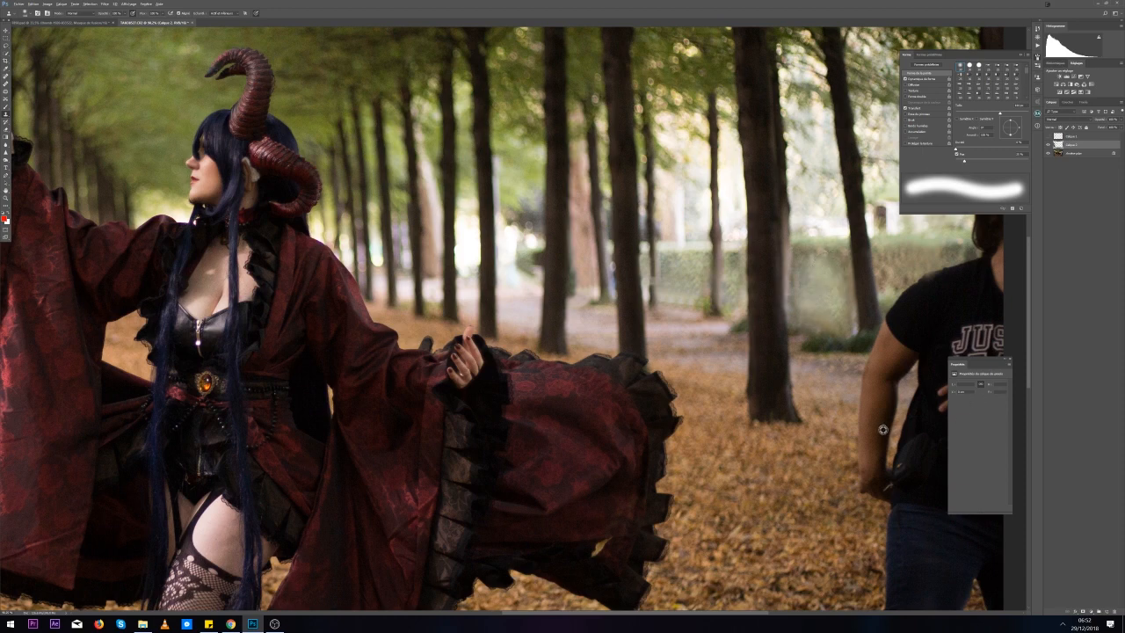
Heal away the legs and feet of the man in the black T-shirt with the Spot Healing Brush
{"action": "key", "text": "ctrl+0"}
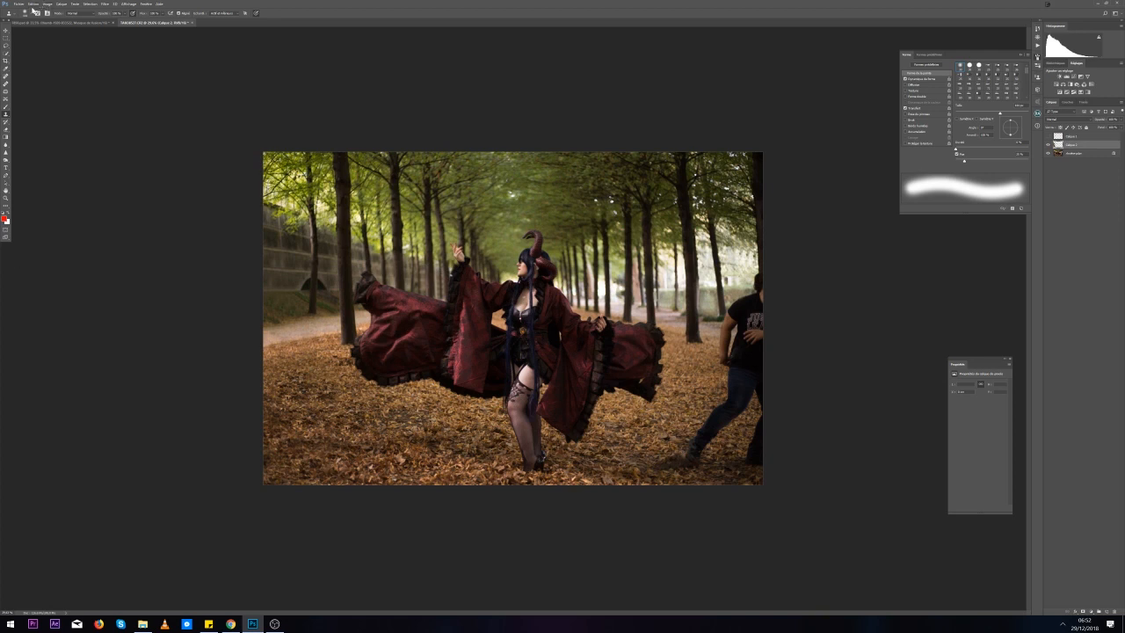
{"action": "left_click", "coordinate": [6, 80]}
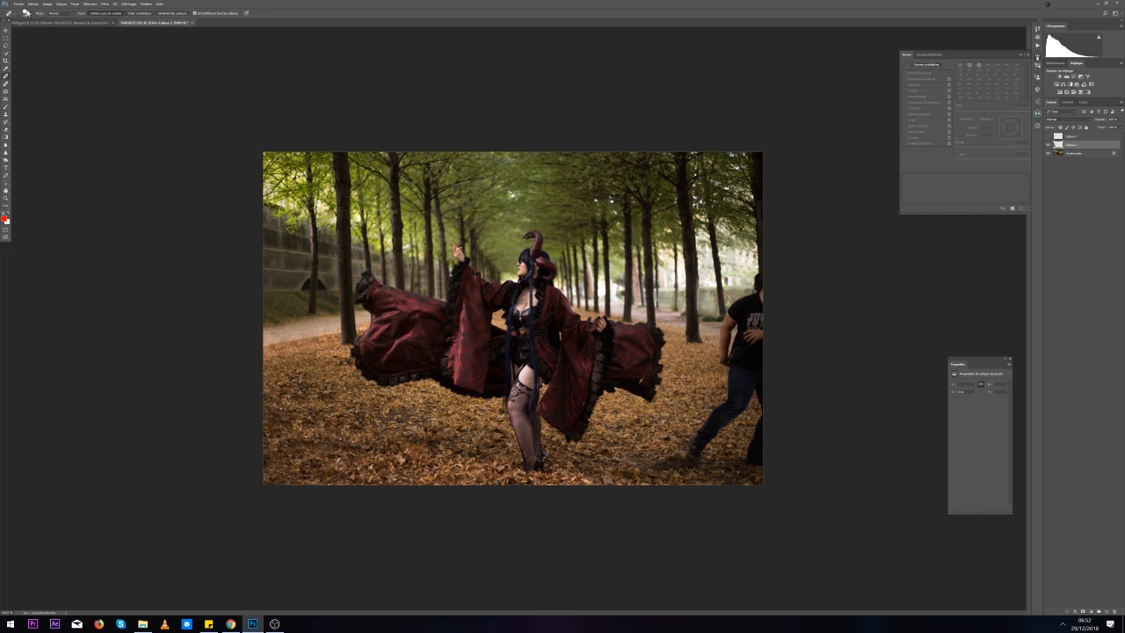
{"action": "left_click", "coordinate": [26, 12]}
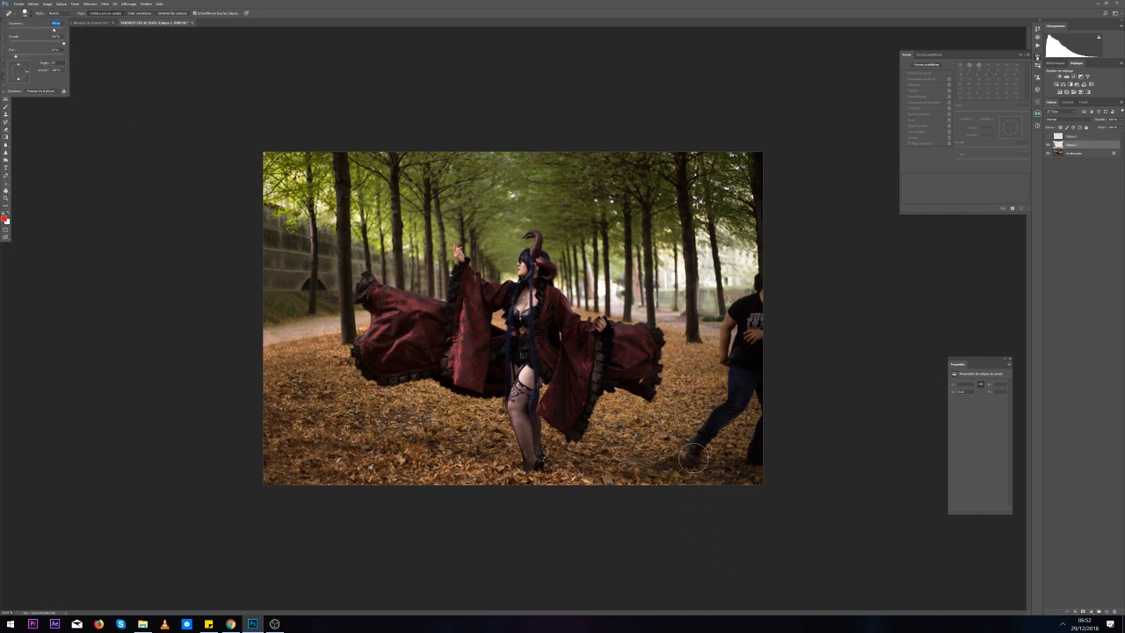
{"action": "mouse_move", "coordinate": [696, 459]}
{"action": "left_mouse_down"}
{"action": "mouse_move", "coordinate": [743, 390]}
{"action": "mouse_move", "coordinate": [731, 361]}
{"action": "left_mouse_up"}
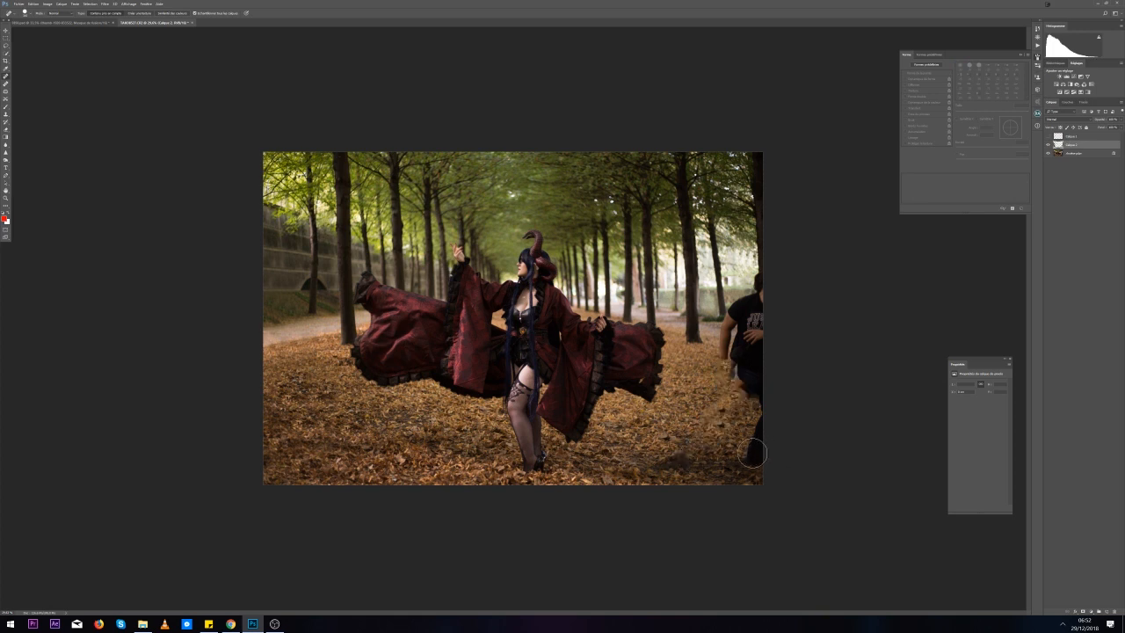
{"action": "mouse_move", "coordinate": [740, 449]}
{"action": "left_mouse_down"}
{"action": "mouse_move", "coordinate": [711, 417]}
{"action": "mouse_move", "coordinate": [745, 407]}
{"action": "mouse_move", "coordinate": [734, 387]}
{"action": "mouse_move", "coordinate": [767, 393]}
{"action": "mouse_move", "coordinate": [747, 386]}
{"action": "mouse_move", "coordinate": [767, 407]}
{"action": "mouse_move", "coordinate": [750, 483]}
{"action": "mouse_move", "coordinate": [768, 464]}
{"action": "mouse_move", "coordinate": [762, 407]}
{"action": "mouse_move", "coordinate": [724, 374]}
{"action": "left_mouse_up"}
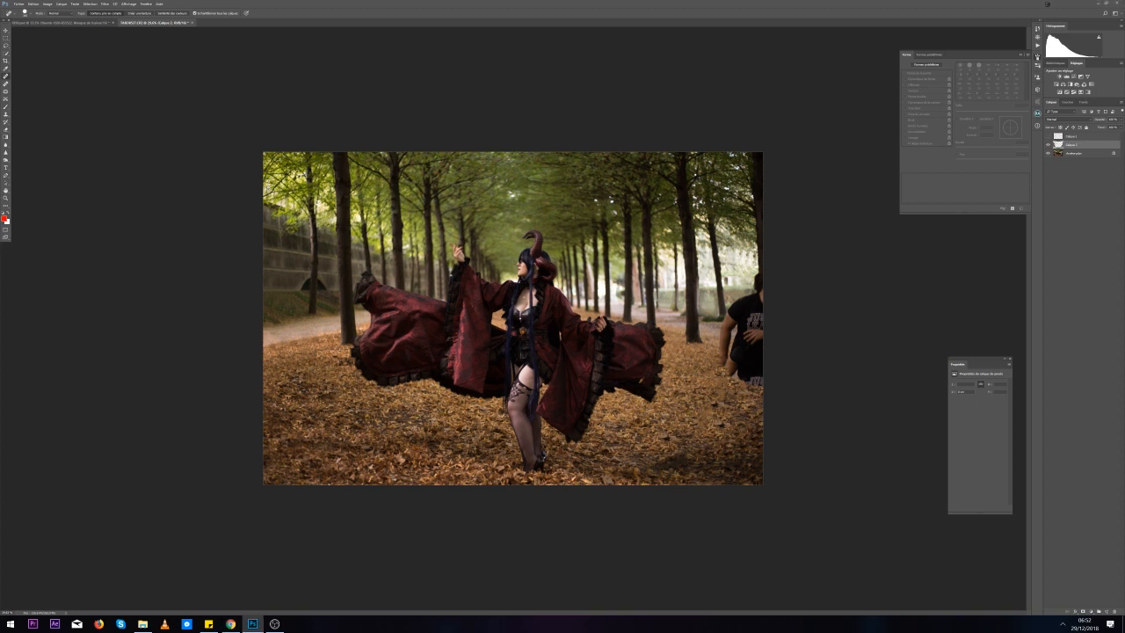
Heal away the man's lower torso and forearm, undoing the strokes made over his upper body
{"action": "mouse_move", "coordinate": [745, 372]}
{"action": "left_mouse_down"}
{"action": "mouse_move", "coordinate": [722, 348]}
{"action": "mouse_move", "coordinate": [778, 358]}
{"action": "mouse_move", "coordinate": [753, 372]}
{"action": "mouse_move", "coordinate": [763, 385]}
{"action": "mouse_move", "coordinate": [751, 337]}
{"action": "mouse_move", "coordinate": [741, 344]}
{"action": "mouse_move", "coordinate": [778, 357]}
{"action": "mouse_move", "coordinate": [725, 337]}
{"action": "mouse_move", "coordinate": [776, 352]}
{"action": "mouse_move", "coordinate": [736, 321]}
{"action": "mouse_move", "coordinate": [781, 332]}
{"action": "mouse_move", "coordinate": [743, 313]}
{"action": "mouse_move", "coordinate": [774, 311]}
{"action": "left_mouse_up"}
{"action": "key", "text": "ctrl+alt+z"}
{"action": "key", "text": "ctrl+alt+z"}
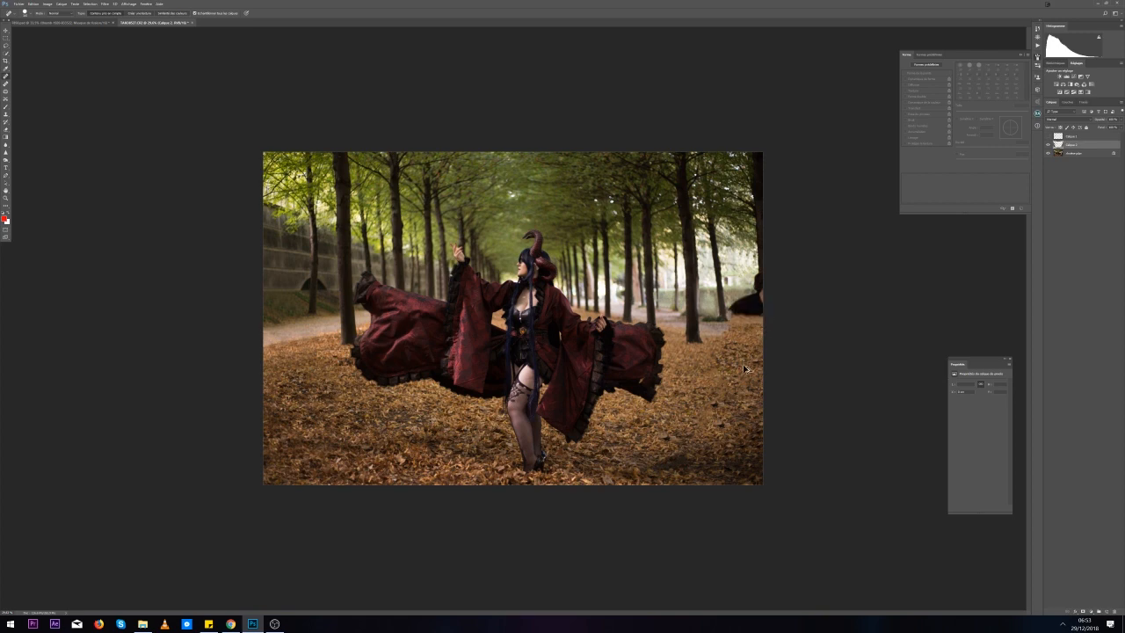
{"action": "key", "text": "ctrl+0"}
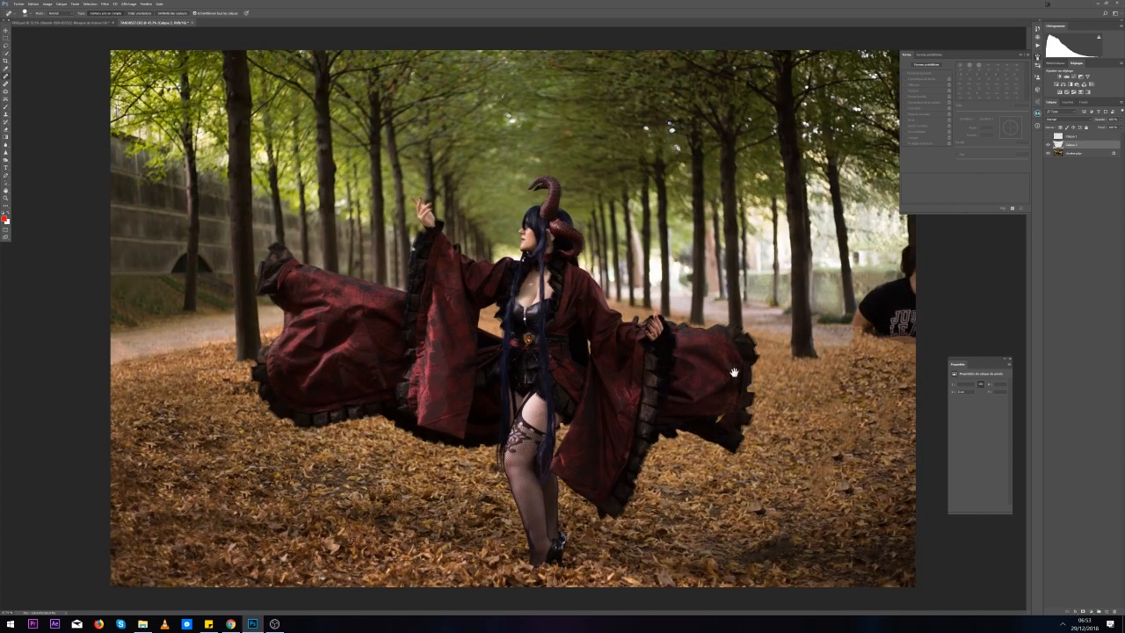
Switch to the Clone Stamp tool and close the other open document, the Santa-costume portrait, without saving its changes
{"action": "left_click", "coordinate": [32, 14]}
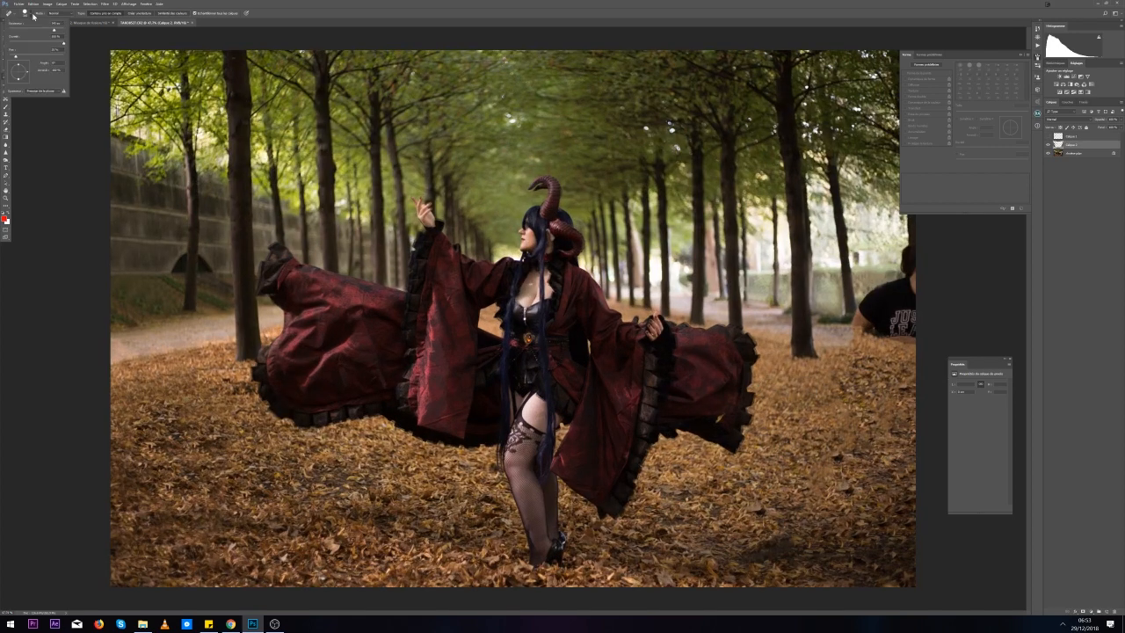
{"action": "left_click", "coordinate": [6, 107]}
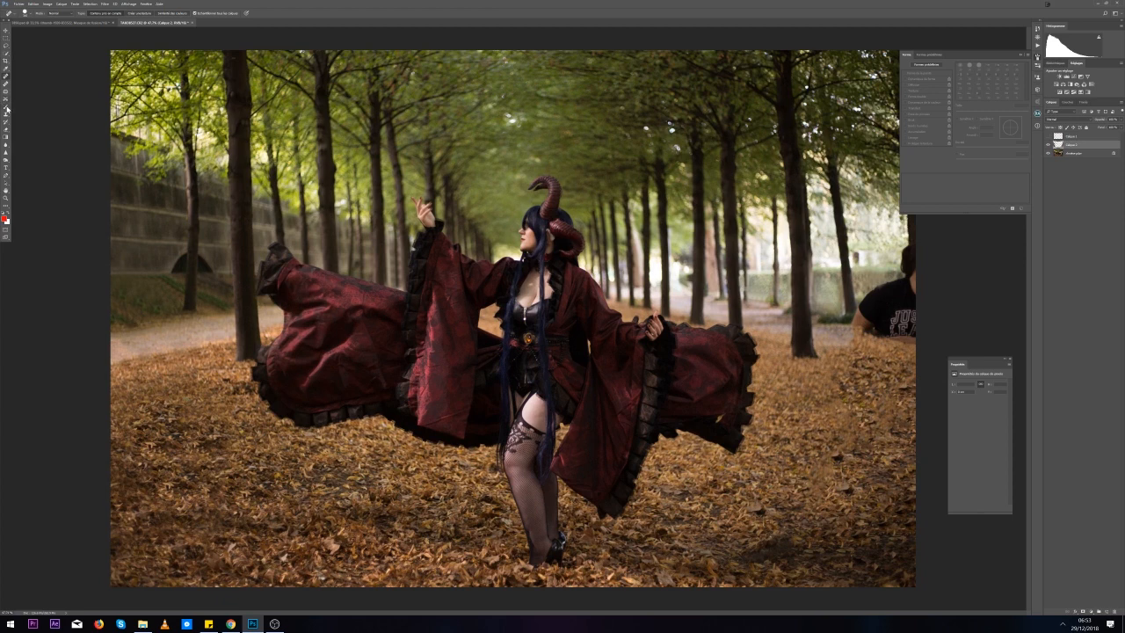
{"action": "left_click", "coordinate": [27, 22]}
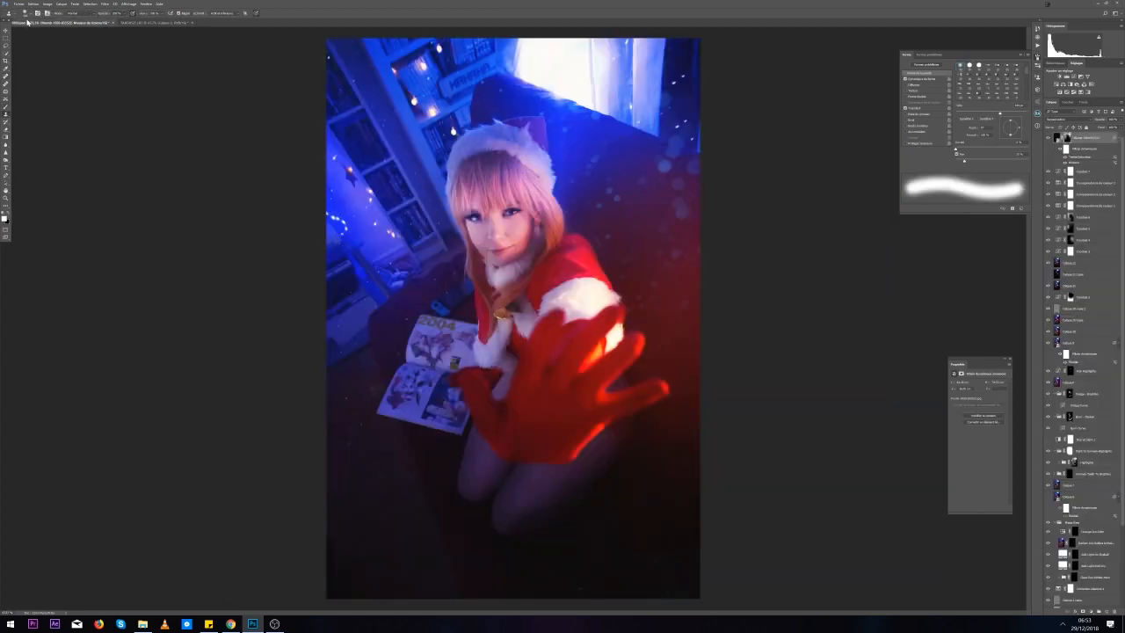
{"action": "left_click", "coordinate": [112, 23]}
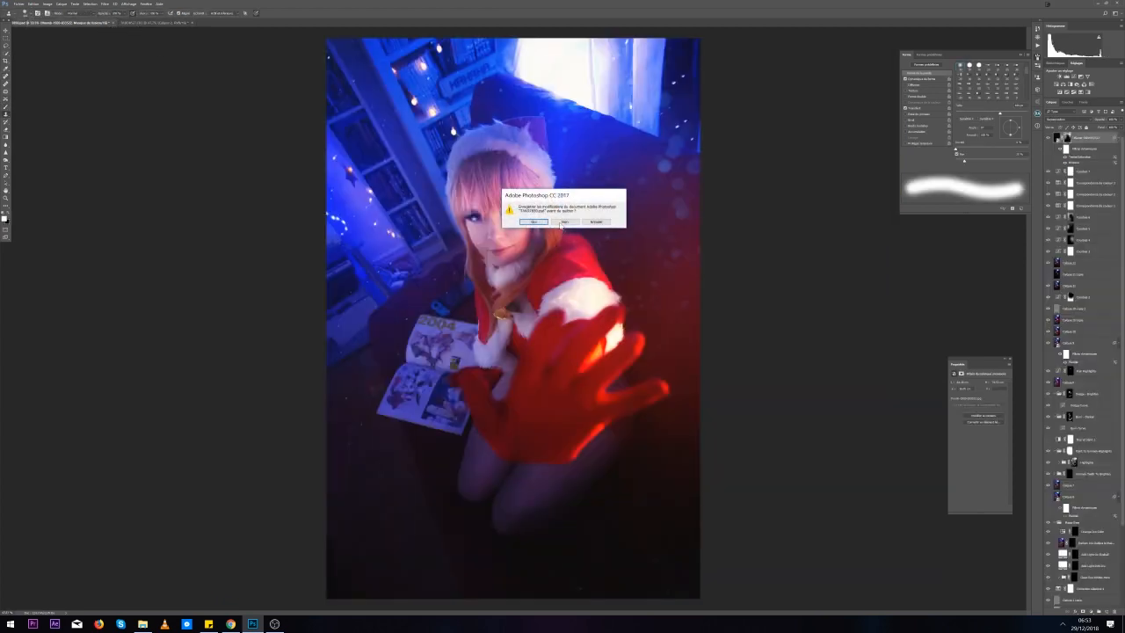
{"action": "left_click", "coordinate": [563, 222]}
Adjust the clone brush and clone nearby ground over the lower edge of the man's arm and torso, undoing the last strokes
{"action": "left_click", "coordinate": [30, 14]}
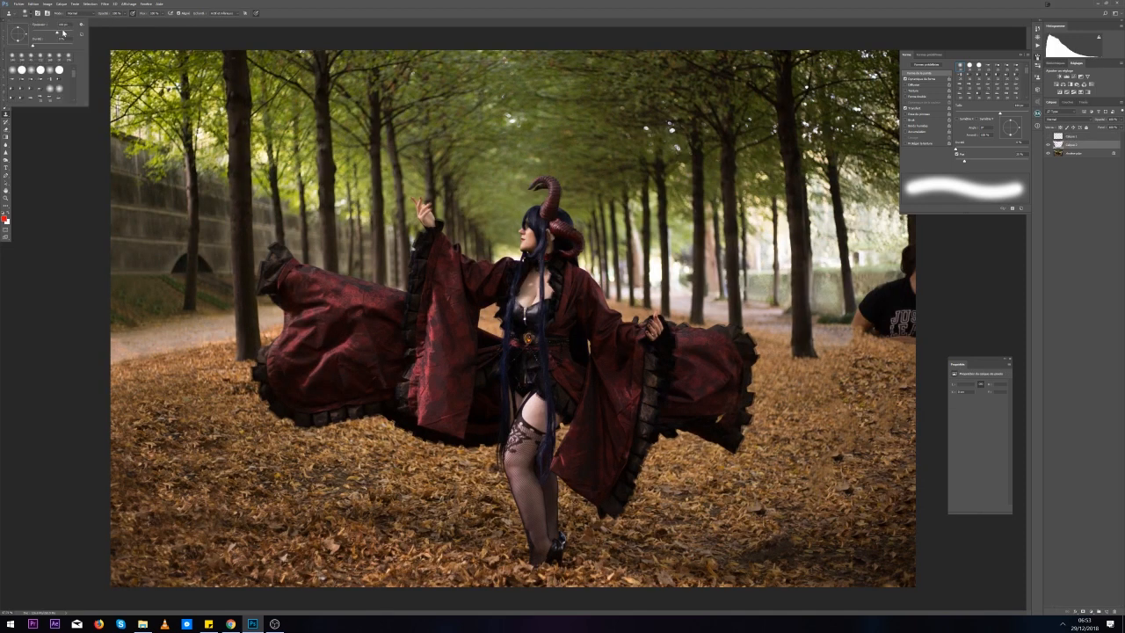
{"action": "left_click", "coordinate": [834, 342], "text": "alt"}
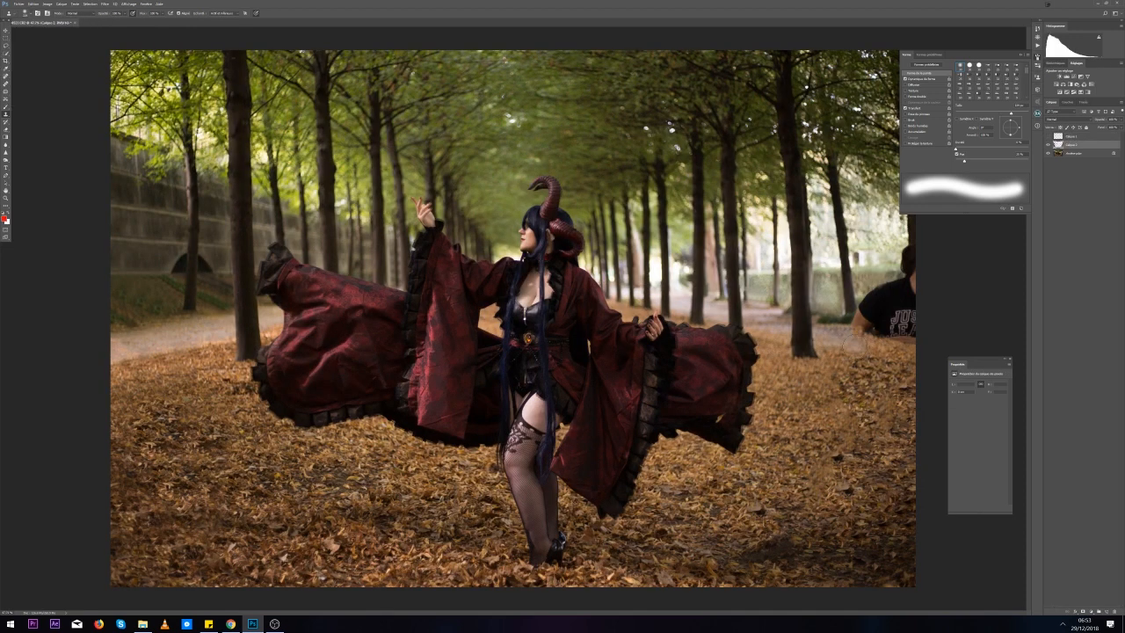
{"action": "mouse_move", "coordinate": [861, 339]}
{"action": "left_mouse_down"}
{"action": "mouse_move", "coordinate": [919, 343]}
{"action": "mouse_move", "coordinate": [895, 331]}
{"action": "mouse_move", "coordinate": [828, 332]}
{"action": "mouse_move", "coordinate": [832, 316]}
{"action": "mouse_move", "coordinate": [863, 313]}
{"action": "mouse_move", "coordinate": [859, 303]}
{"action": "mouse_move", "coordinate": [846, 320]}
{"action": "mouse_move", "coordinate": [829, 305]}
{"action": "mouse_move", "coordinate": [875, 297]}
{"action": "mouse_move", "coordinate": [826, 299]}
{"action": "mouse_move", "coordinate": [866, 298]}
{"action": "mouse_move", "coordinate": [863, 309]}
{"action": "mouse_move", "coordinate": [878, 293]}
{"action": "mouse_move", "coordinate": [832, 294]}
{"action": "mouse_move", "coordinate": [895, 296]}
{"action": "mouse_move", "coordinate": [884, 291]}
{"action": "mouse_move", "coordinate": [885, 306]}
{"action": "mouse_move", "coordinate": [830, 303]}
{"action": "mouse_move", "coordinate": [891, 316]}
{"action": "mouse_move", "coordinate": [844, 315]}
{"action": "mouse_move", "coordinate": [803, 286]}
{"action": "mouse_move", "coordinate": [879, 312]}
{"action": "mouse_move", "coordinate": [901, 300]}
{"action": "mouse_move", "coordinate": [821, 310]}
{"action": "mouse_move", "coordinate": [888, 316]}
{"action": "mouse_move", "coordinate": [790, 325]}
{"action": "mouse_move", "coordinate": [903, 315]}
{"action": "mouse_move", "coordinate": [894, 288]}
{"action": "mouse_move", "coordinate": [884, 291]}
{"action": "mouse_move", "coordinate": [897, 302]}
{"action": "mouse_move", "coordinate": [894, 291]}
{"action": "mouse_move", "coordinate": [881, 327]}
{"action": "mouse_move", "coordinate": [909, 336]}
{"action": "left_mouse_up"}
{"action": "left_click", "coordinate": [832, 317], "text": "alt"}
{"action": "left_click", "coordinate": [825, 300], "text": "alt"}
{"action": "left_click", "coordinate": [833, 295], "text": "alt"}
{"action": "left_click", "coordinate": [832, 303], "text": "alt"}
{"action": "left_click", "coordinate": [831, 297], "text": "alt"}
{"action": "left_click", "coordinate": [793, 325], "text": "alt"}
{"action": "key", "text": "ctrl+alt+z"}
{"action": "key", "text": "ctrl+alt+z"}
{"action": "key", "text": "ctrl+alt+z"}
{"action": "key", "text": "ctrl+alt+z"}
Clone the adjacent hedge, path and leaves over the man's arm and most of his black T-shirt
{"action": "left_click", "coordinate": [825, 303], "text": "alt"}
{"action": "left_click", "coordinate": [849, 305], "text": "alt"}
{"action": "left_click", "coordinate": [853, 334], "text": "alt"}
{"action": "left_click", "coordinate": [853, 344], "text": "alt"}
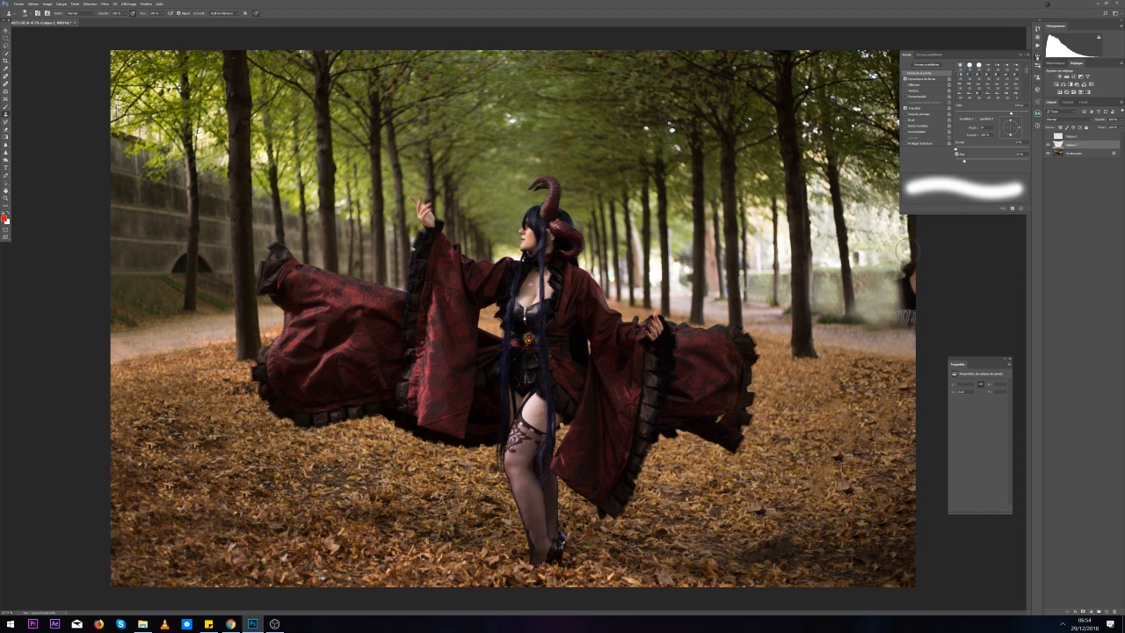
Clone the hedge and background foliage over the remains of the man's head and shoulder at the photo's edge
{"action": "left_click", "coordinate": [878, 269], "text": "alt"}
{"action": "left_click", "coordinate": [909, 269]}
{"action": "mouse_move", "coordinate": [901, 283]}
{"action": "left_mouse_down"}
{"action": "mouse_move", "coordinate": [906, 313]}
{"action": "mouse_move", "coordinate": [885, 314]}
{"action": "mouse_move", "coordinate": [908, 316]}
{"action": "mouse_move", "coordinate": [882, 315]}
{"action": "mouse_move", "coordinate": [903, 316]}
{"action": "mouse_move", "coordinate": [904, 302]}
{"action": "mouse_move", "coordinate": [902, 315]}
{"action": "left_mouse_up"}
{"action": "left_click", "coordinate": [830, 304], "text": "alt"}
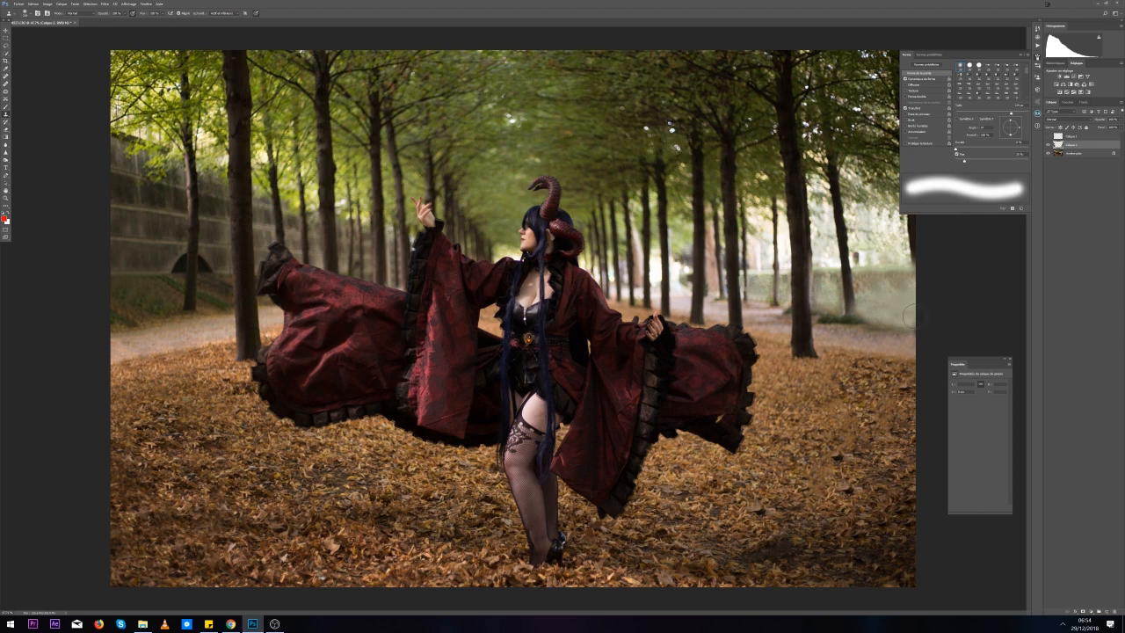
Examine the whole retouched photo at a smaller zoom, toggling the visibility of the top layer
{"action": "scroll", "coordinate": [791, 512], "scroll_direction": "down", "scroll_amount": 5}
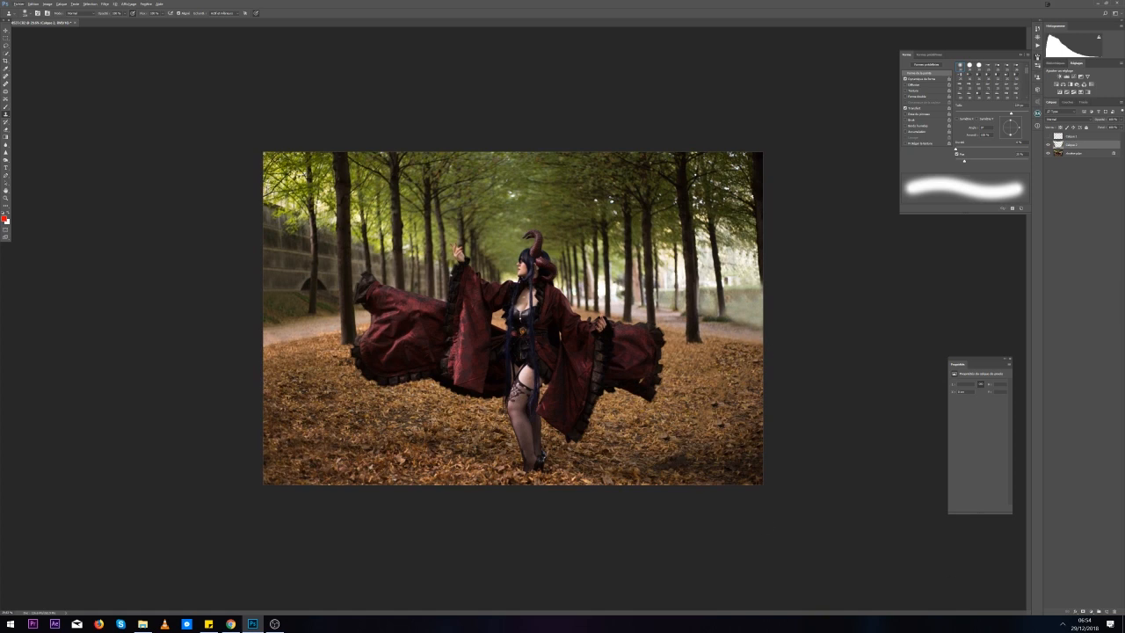
{"action": "key", "text": "alt+Tab"}
{"action": "left_click", "coordinate": [1049, 137]}
{"action": "left_click", "coordinate": [1048, 137]}
{"action": "scroll", "coordinate": [714, 331], "scroll_direction": "down", "scroll_amount": 3}
{"action": "scroll", "coordinate": [800, 323], "scroll_direction": "up", "scroll_amount": 8}
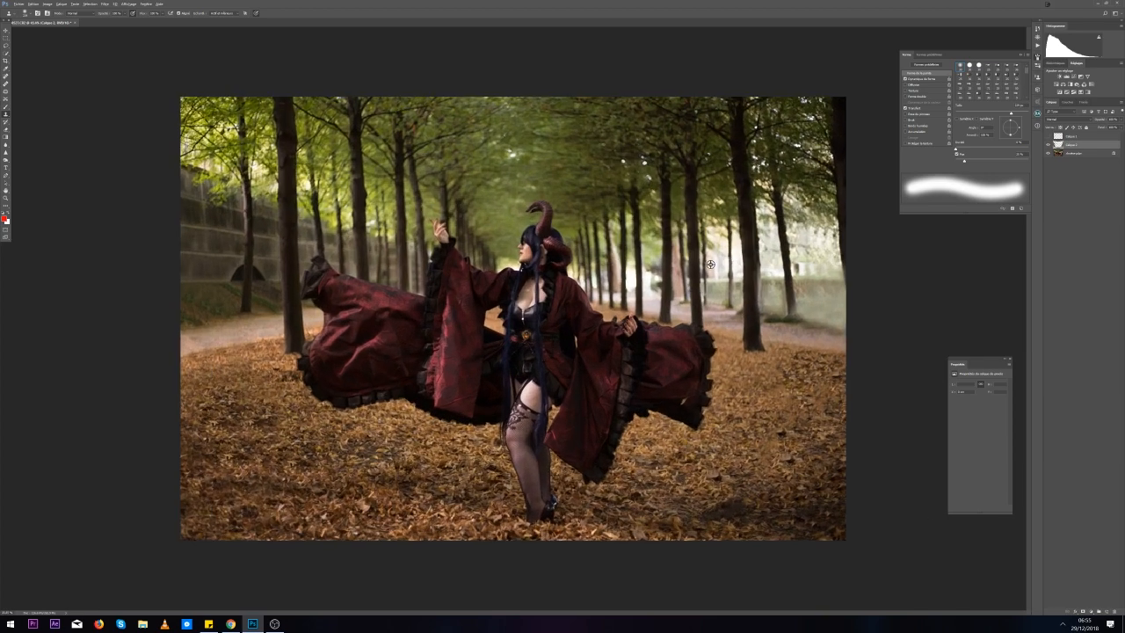
Smooth the leaf-covered ground where the man in black stood, using the Spot Healing Brush
{"action": "scroll", "coordinate": [906, 406], "scroll_direction": "down", "scroll_amount": 1}
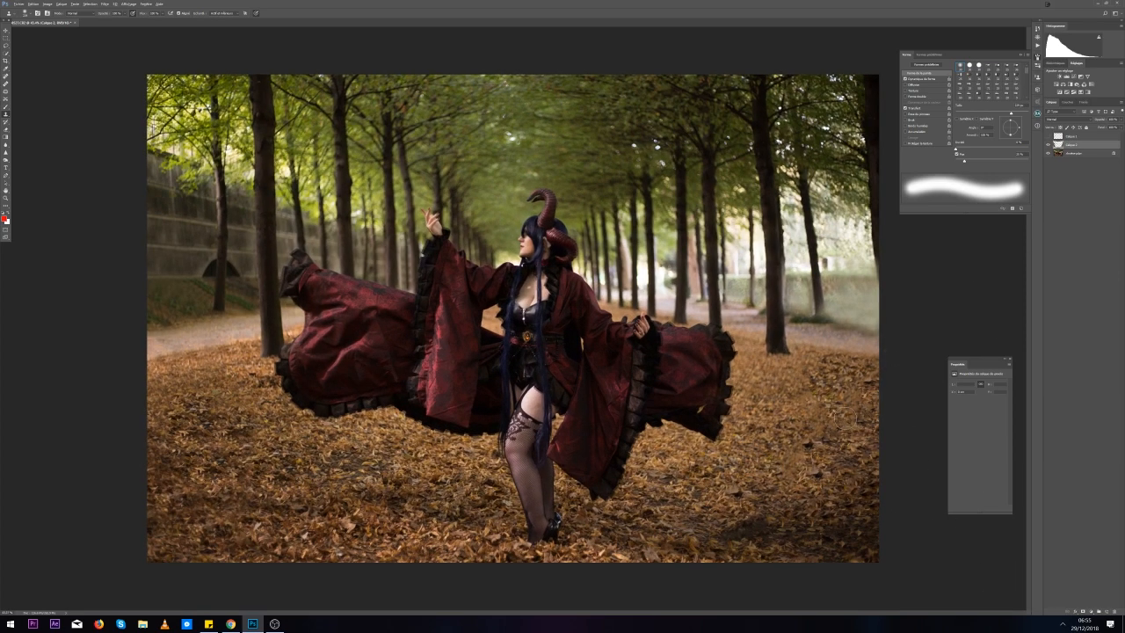
{"action": "left_click", "coordinate": [5, 80]}
{"action": "mouse_move", "coordinate": [835, 400]}
{"action": "left_mouse_down"}
{"action": "mouse_move", "coordinate": [803, 407]}
{"action": "mouse_move", "coordinate": [804, 432]}
{"action": "mouse_move", "coordinate": [858, 424]}
{"action": "mouse_move", "coordinate": [866, 411]}
{"action": "mouse_move", "coordinate": [832, 427]}
{"action": "mouse_move", "coordinate": [803, 392]}
{"action": "left_mouse_up"}
{"action": "left_click", "coordinate": [865, 412]}
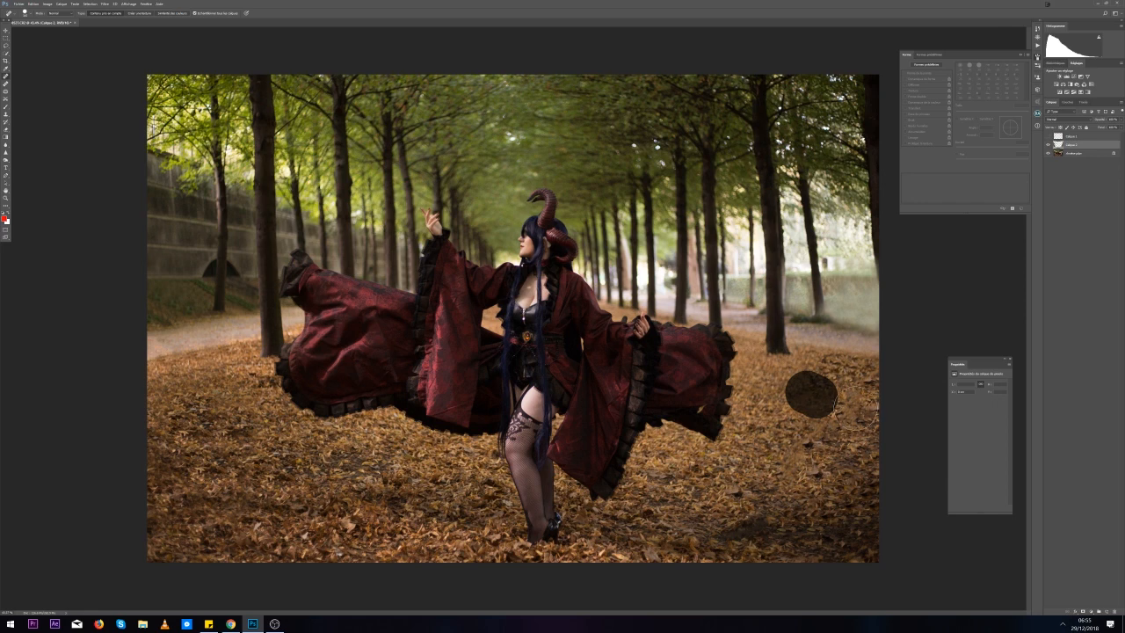
{"action": "left_click_drag", "start_coordinate": [830, 419], "coordinate": [835, 427]}
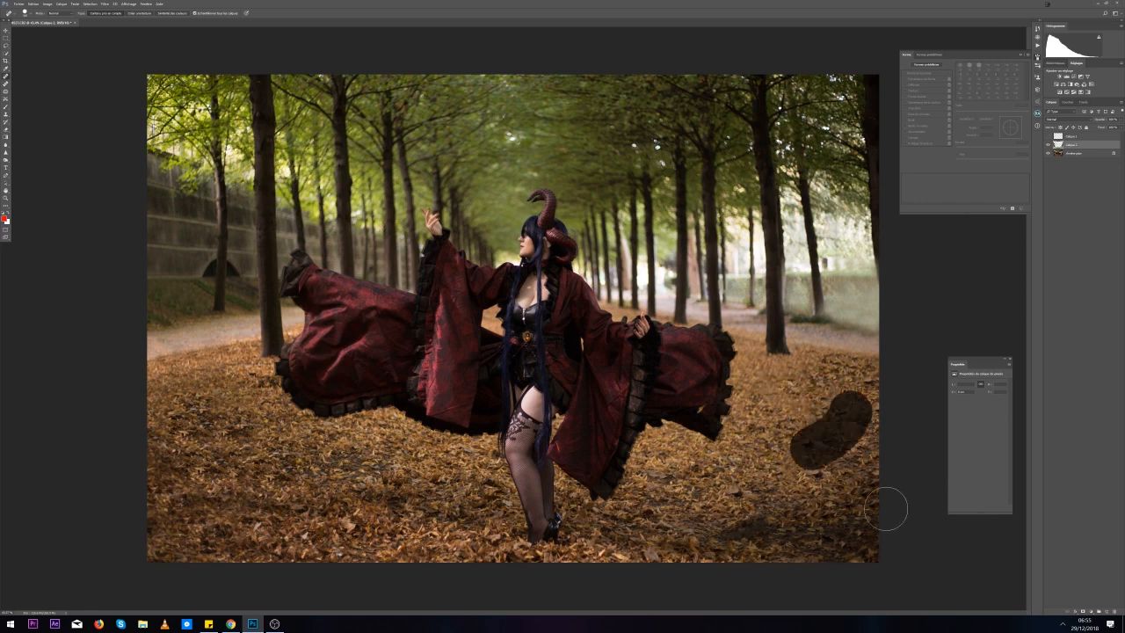
{"action": "left_click", "coordinate": [794, 455]}
{"action": "left_click", "coordinate": [765, 468]}
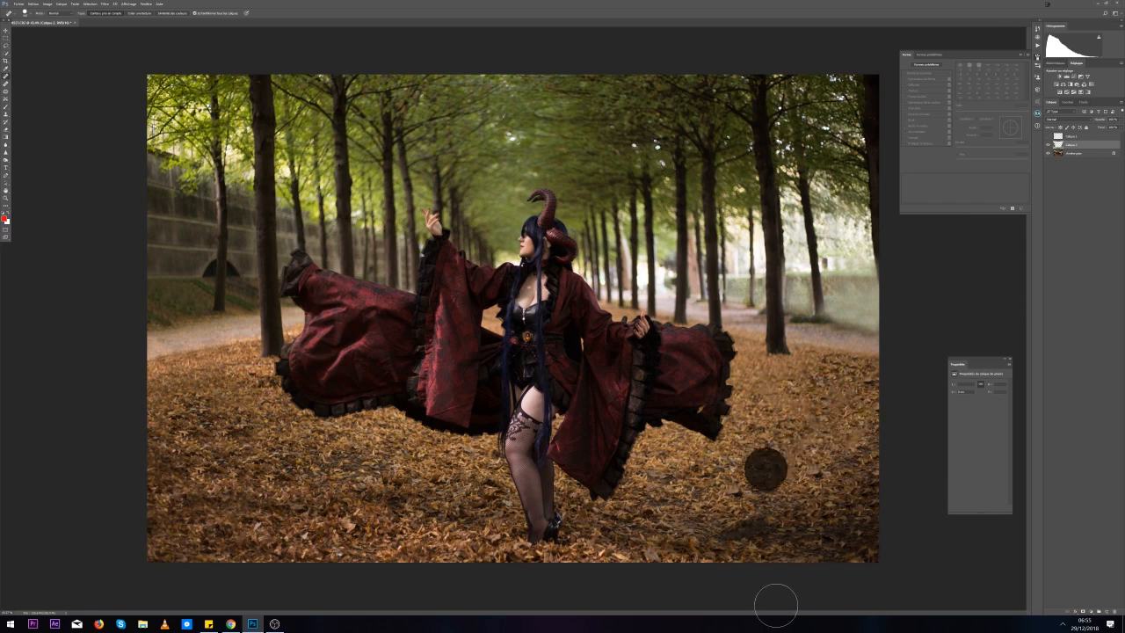
{"action": "left_click", "coordinate": [820, 466]}
{"action": "mouse_move", "coordinate": [808, 478]}
{"action": "left_mouse_down"}
{"action": "mouse_move", "coordinate": [756, 508]}
{"action": "mouse_move", "coordinate": [779, 536]}
{"action": "mouse_move", "coordinate": [840, 528]}
{"action": "left_mouse_up"}
{"action": "left_click", "coordinate": [723, 515]}
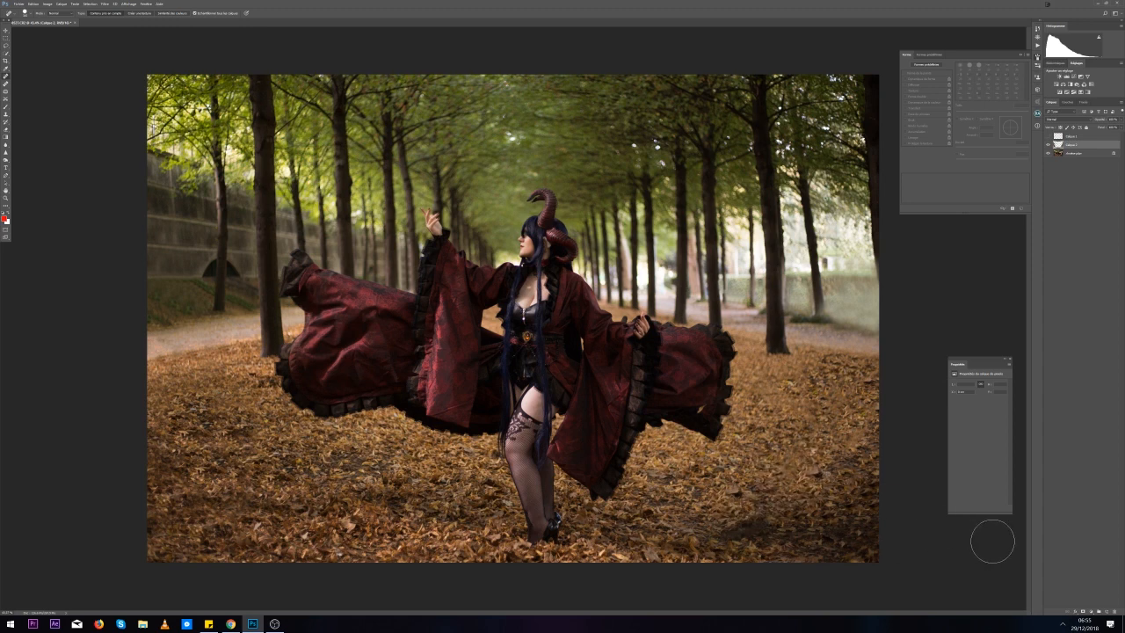
Compare the photo before and after retouching by hiding and showing the retouched layer
{"action": "left_click", "coordinate": [1046, 145]}
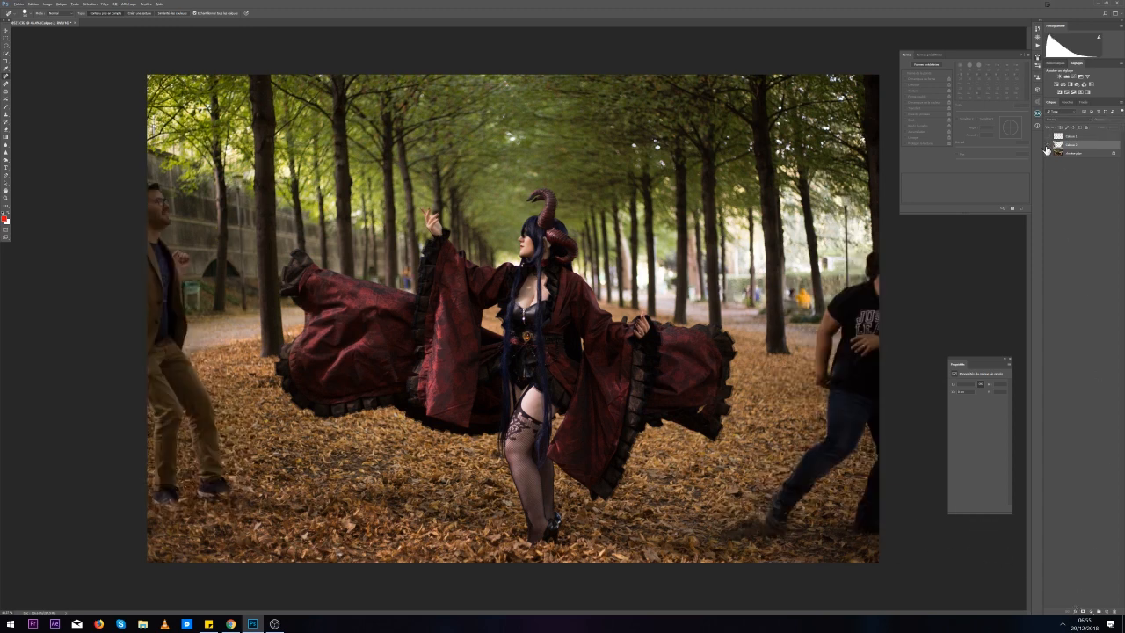
{"action": "left_click", "coordinate": [1046, 145]}
{"action": "left_click", "coordinate": [1047, 146]}
{"action": "left_click", "coordinate": [1046, 146]}
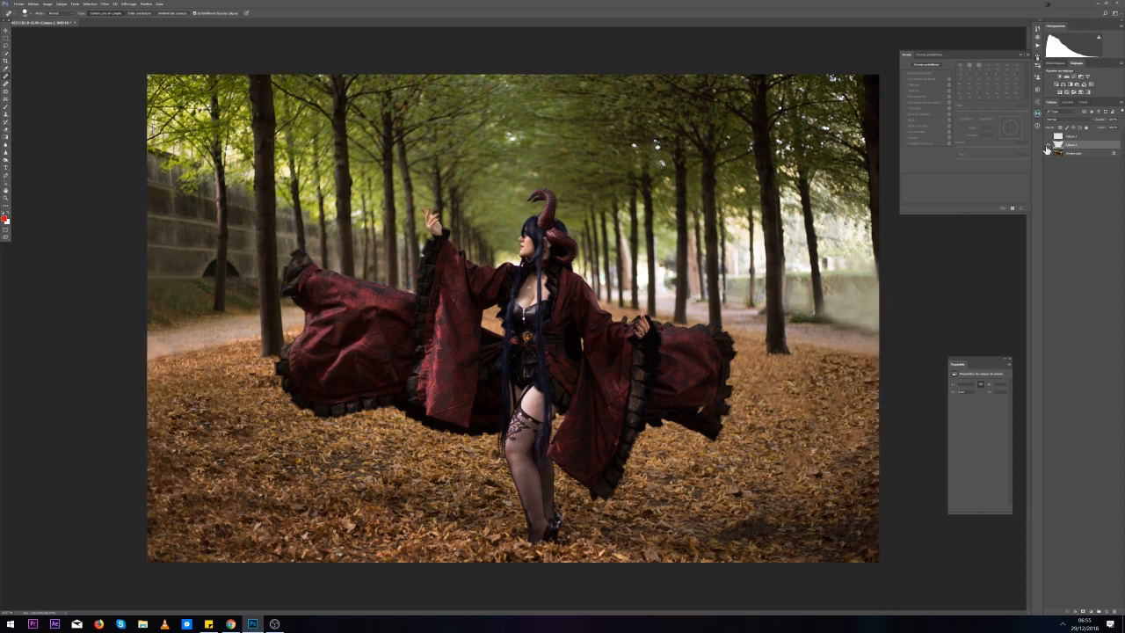
{"action": "left_click", "coordinate": [1046, 146]}
{"action": "left_click", "coordinate": [1046, 146]}
Reduce the healing brush size and heal the blotches in the hedge and path beside the photo's edge
{"action": "left_click", "coordinate": [26, 12]}
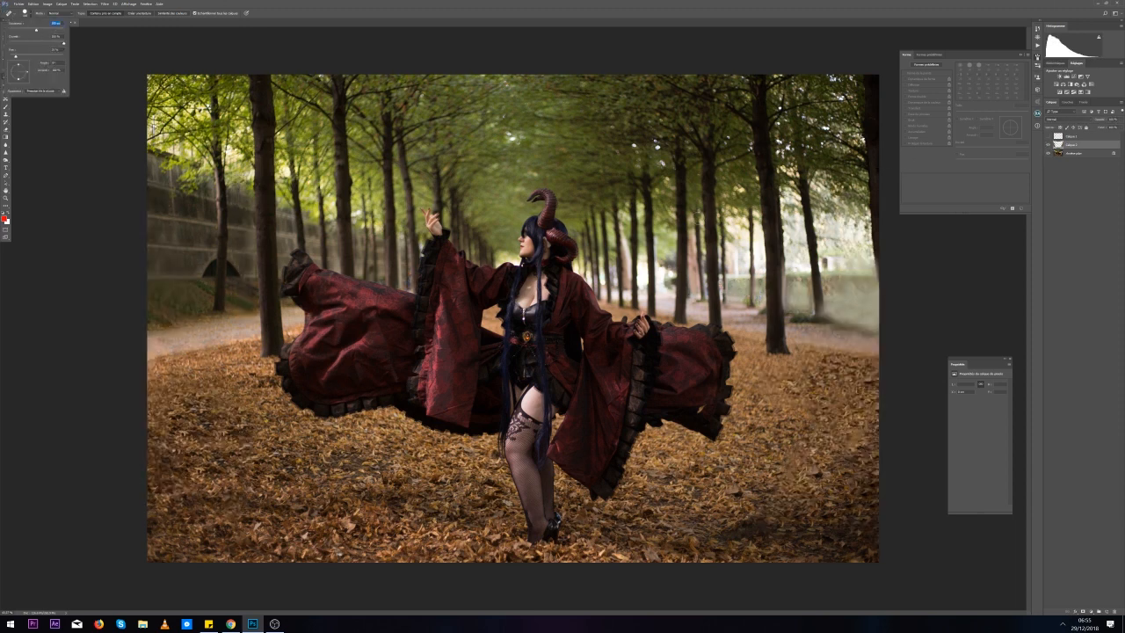
{"action": "left_click", "coordinate": [845, 227]}
{"action": "left_click", "coordinate": [856, 227]}
{"action": "left_click", "coordinate": [862, 230]}
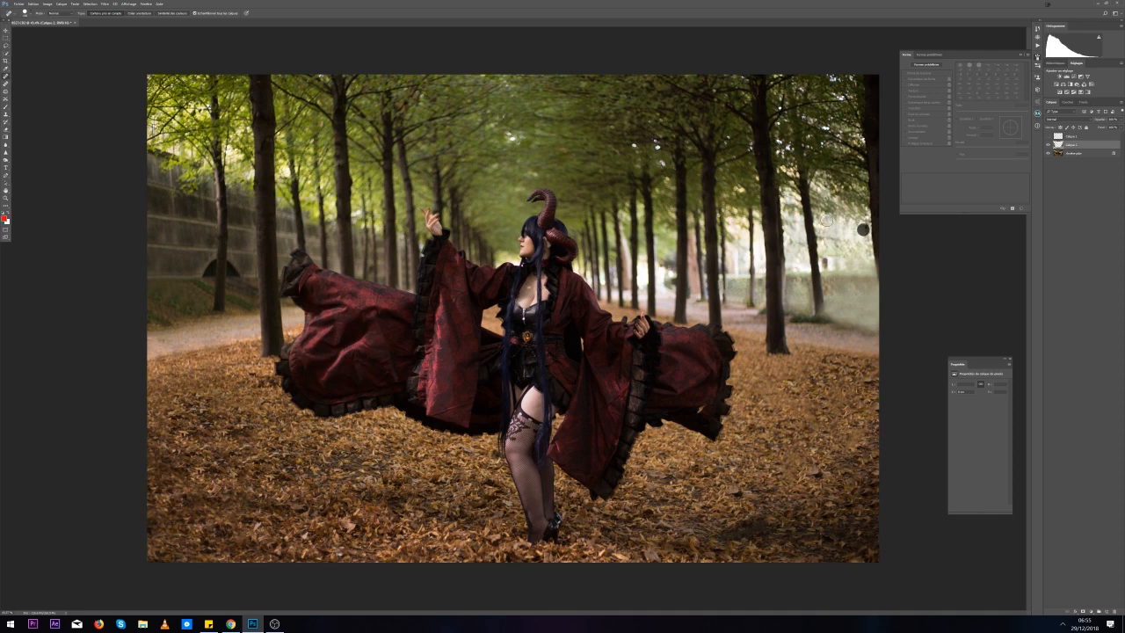
{"action": "left_click", "coordinate": [826, 264]}
{"action": "left_click", "coordinate": [872, 283]}
{"action": "left_click_drag", "start_coordinate": [874, 293], "coordinate": [860, 338]}
Try to heal the dark arch in the stone wall, then undo the attempt
{"action": "mouse_move", "coordinate": [211, 274]}
{"action": "left_mouse_down"}
{"action": "mouse_move", "coordinate": [211, 264]}
{"action": "mouse_move", "coordinate": [201, 275]}
{"action": "mouse_move", "coordinate": [233, 261]}
{"action": "left_mouse_up"}
{"action": "key", "text": "ctrl+z"}
{"action": "key", "text": "ctrl+z"}
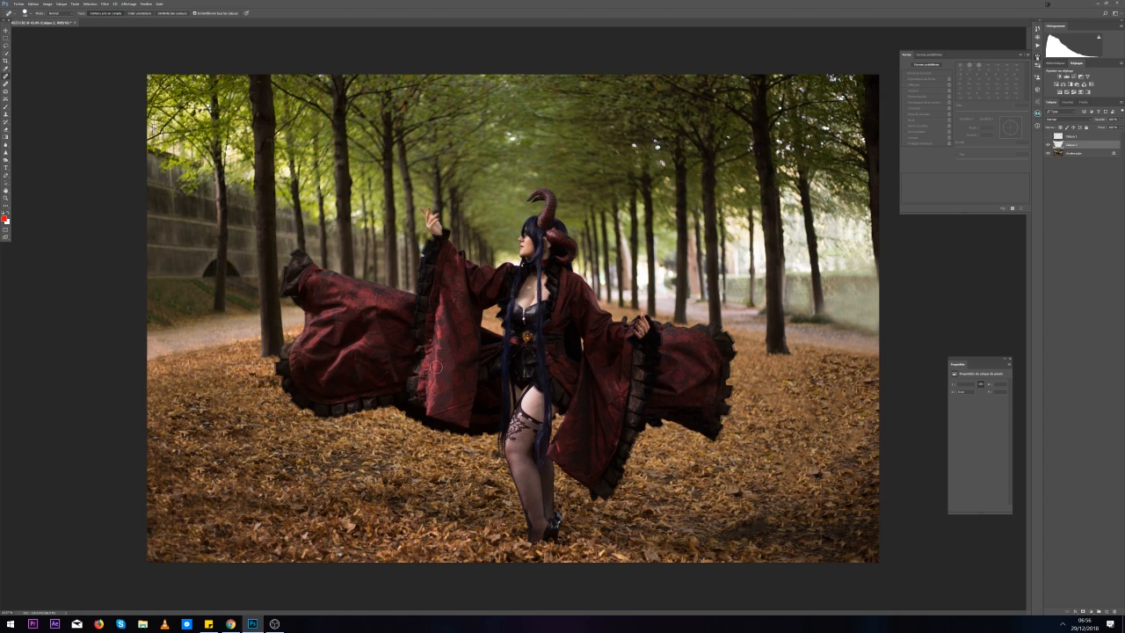